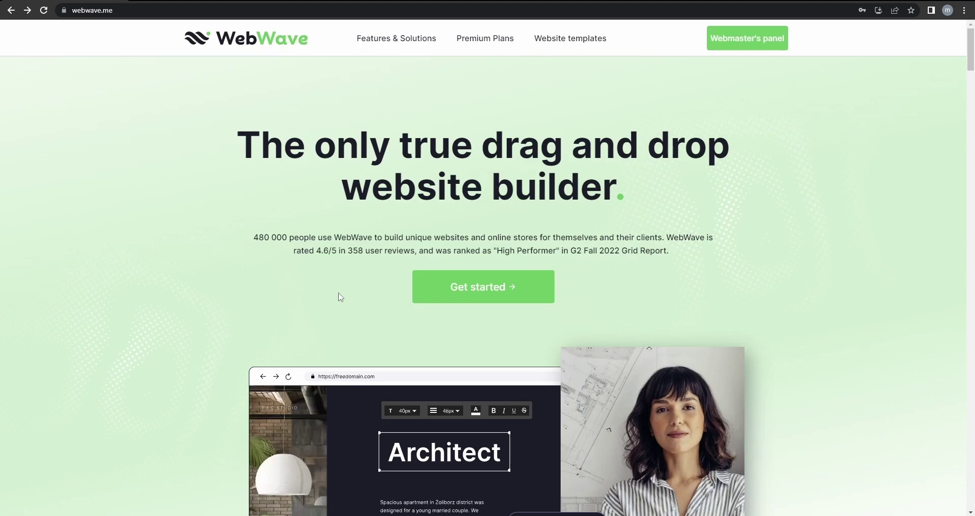
Open the Black Friday shoe-store template in the editor and browse it, returning to the top hero.
{"action": "left_click", "coordinate": [209, 0]}
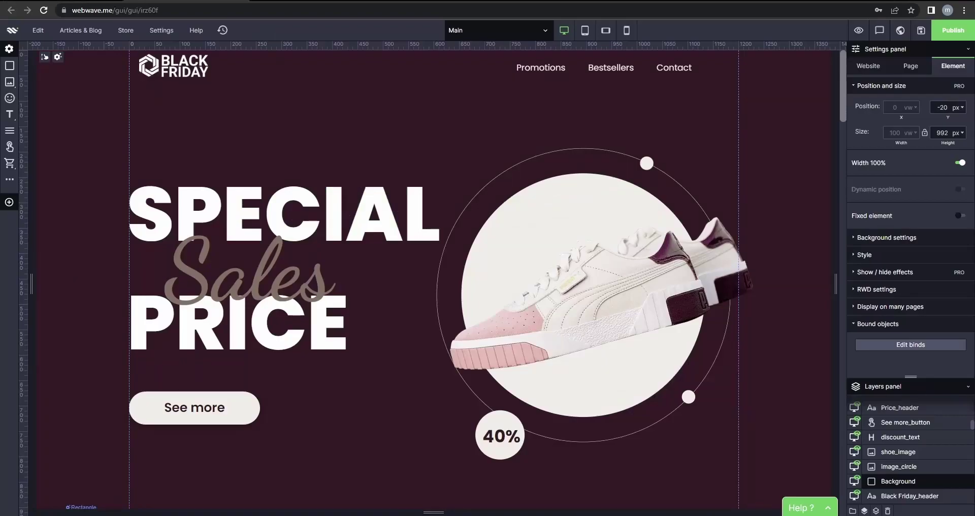
{"action": "scroll", "coordinate": [370, 167], "scroll_direction": "down", "scroll_amount": 20}
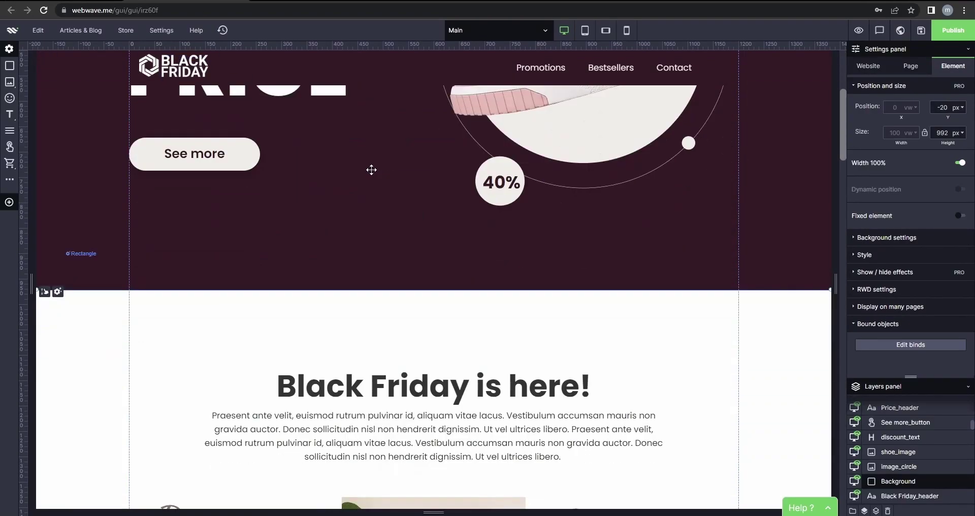
{"action": "scroll", "coordinate": [372, 174], "scroll_direction": "down", "scroll_amount": 15}
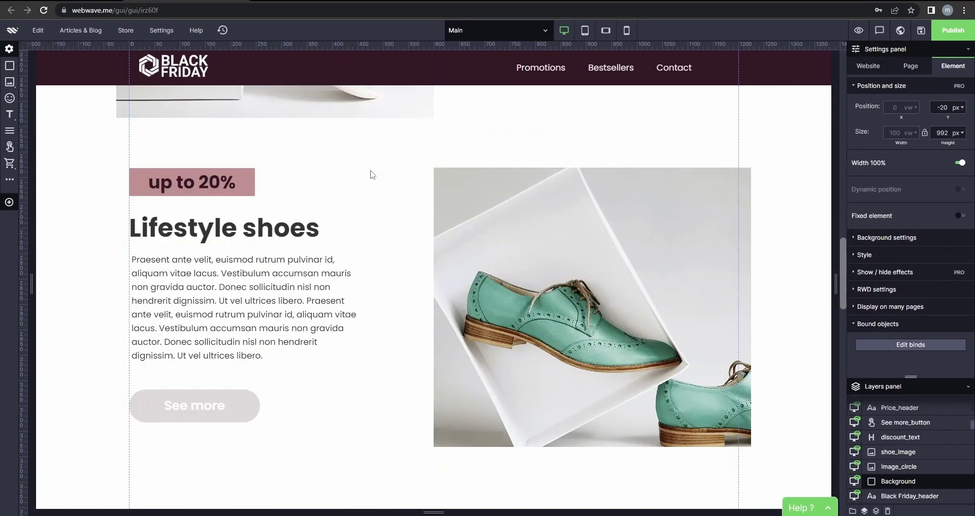
{"action": "scroll", "coordinate": [369, 175], "scroll_direction": "down", "scroll_amount": 10}
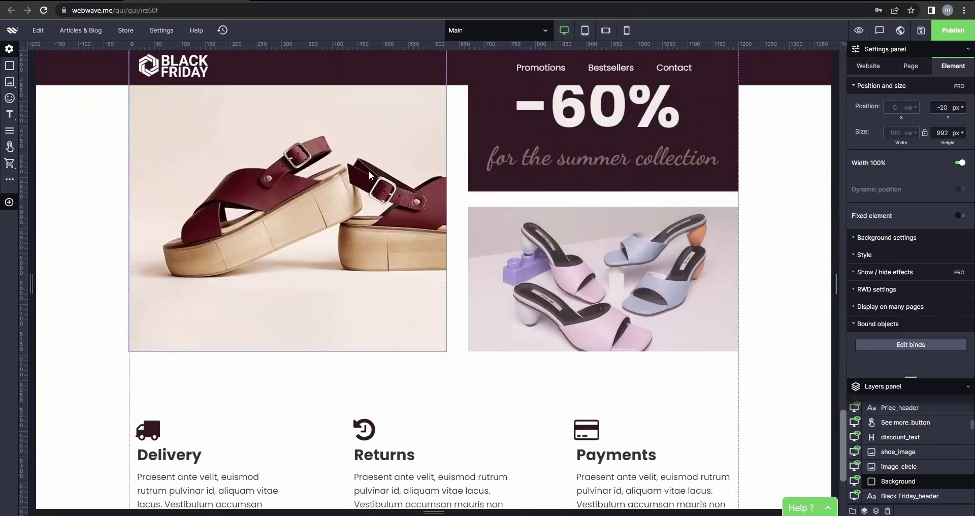
{"action": "scroll", "coordinate": [376, 183], "scroll_direction": "up", "scroll_amount": 20}
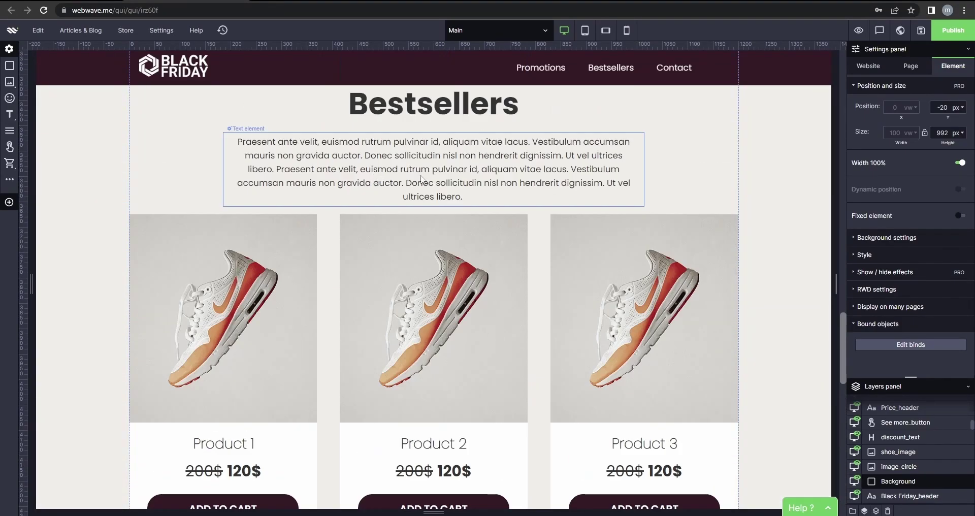
{"action": "scroll", "coordinate": [458, 193], "scroll_direction": "up", "scroll_amount": 8}
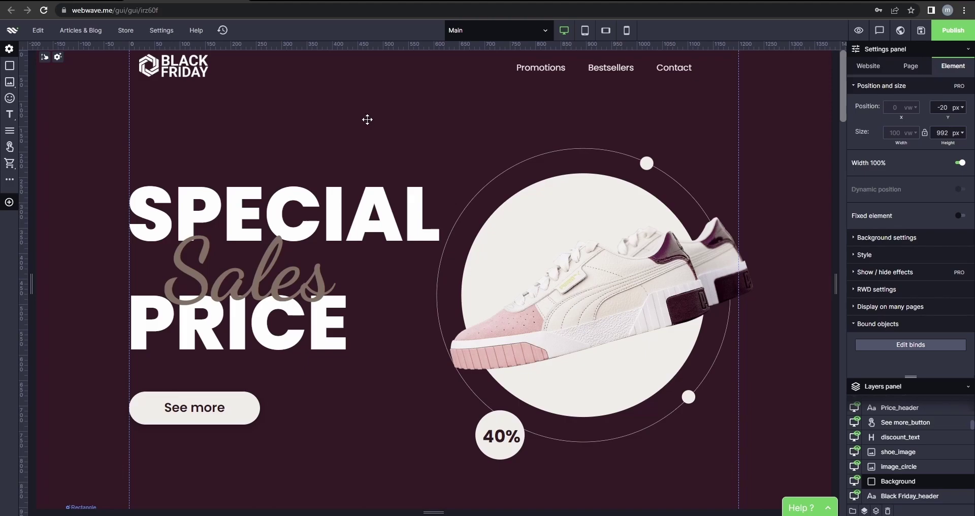
Switch the editor to Shared elements from the page selector.
{"action": "mouse_move", "coordinate": [10, 163]}
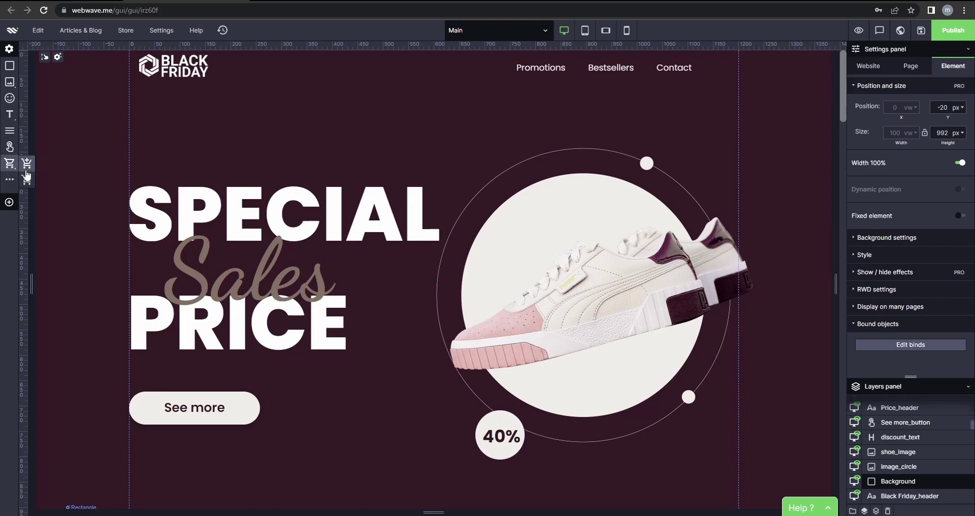
{"action": "left_click", "coordinate": [514, 34]}
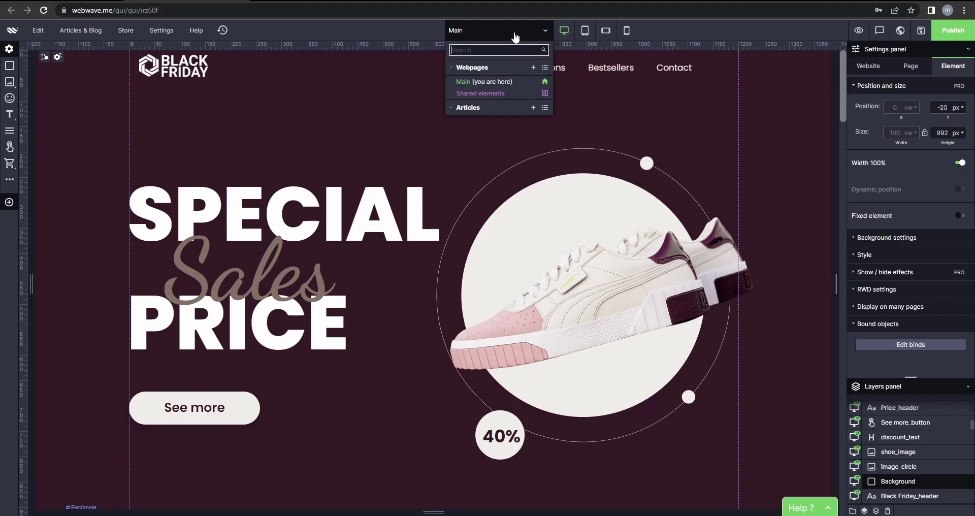
{"action": "left_click", "coordinate": [462, 94]}
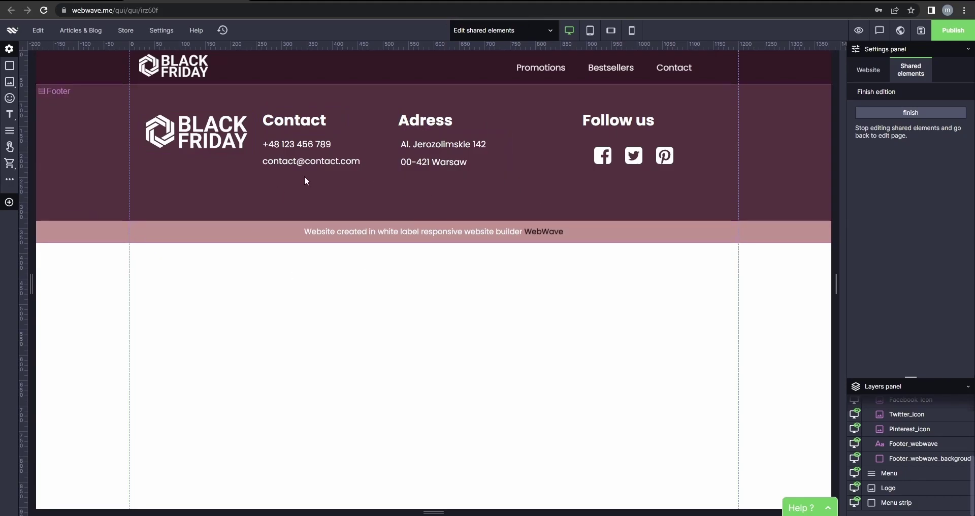
Add a View shop cart button beside Contact in the header and shift the menu slightly left.
{"action": "mouse_move", "coordinate": [10, 164]}
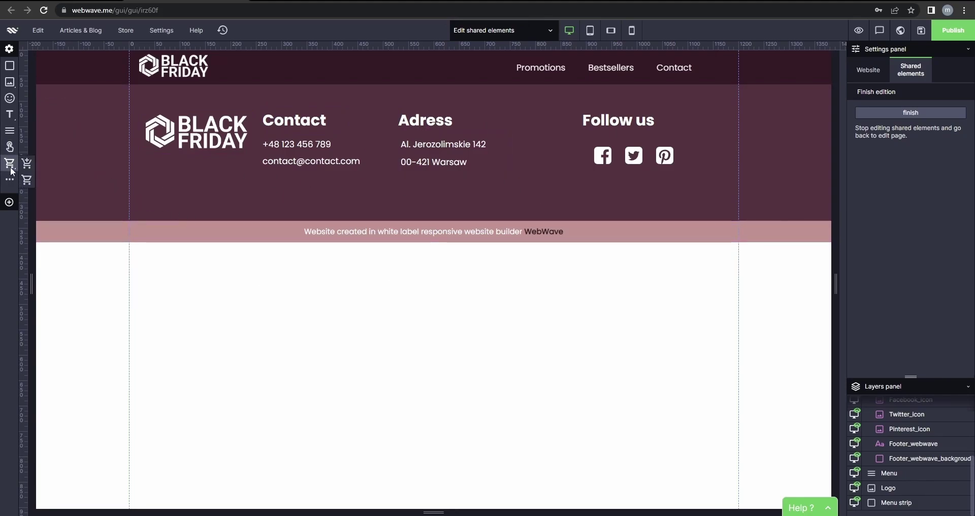
{"action": "left_click", "coordinate": [28, 188]}
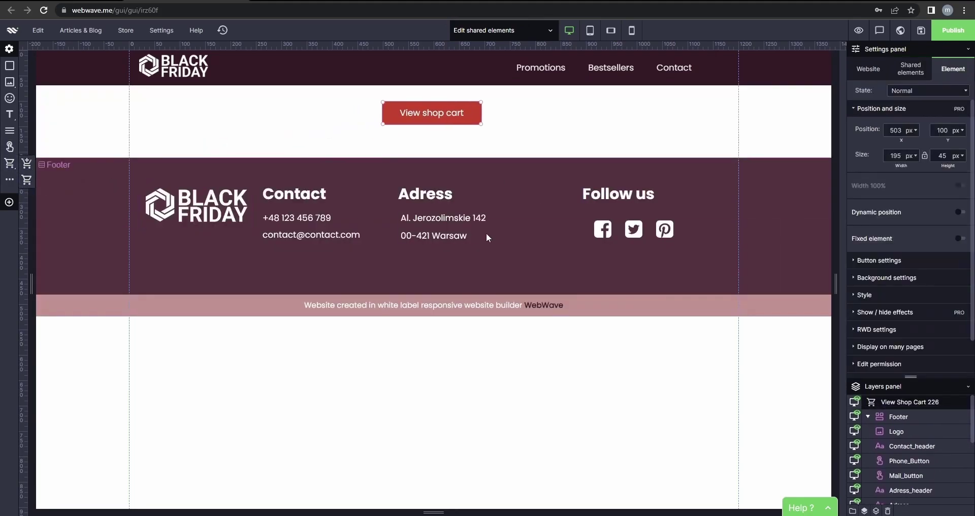
{"action": "left_click_drag", "start_coordinate": [485, 118], "coordinate": [717, 69]}
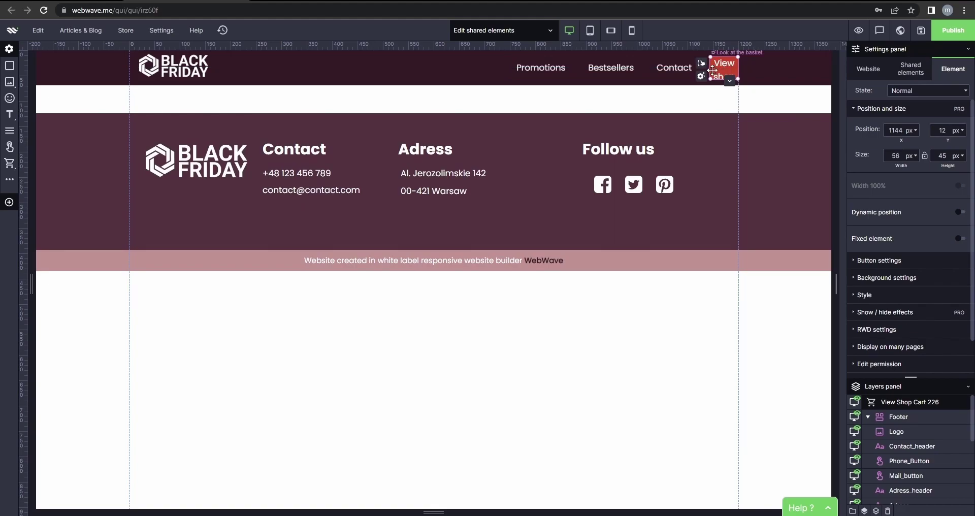
{"action": "left_click_drag", "start_coordinate": [565, 68], "coordinate": [553, 69]}
{"action": "left_click", "coordinate": [716, 66]}
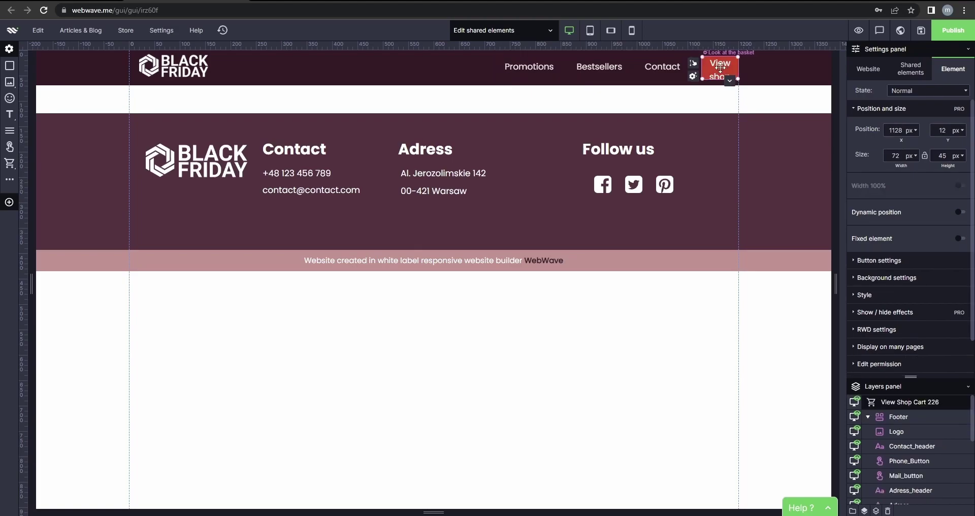
{"action": "mouse_move", "coordinate": [715, 66]}
{"action": "left_mouse_down"}
{"action": "mouse_move", "coordinate": [739, 68]}
{"action": "mouse_move", "coordinate": [717, 68]}
{"action": "left_mouse_up"}
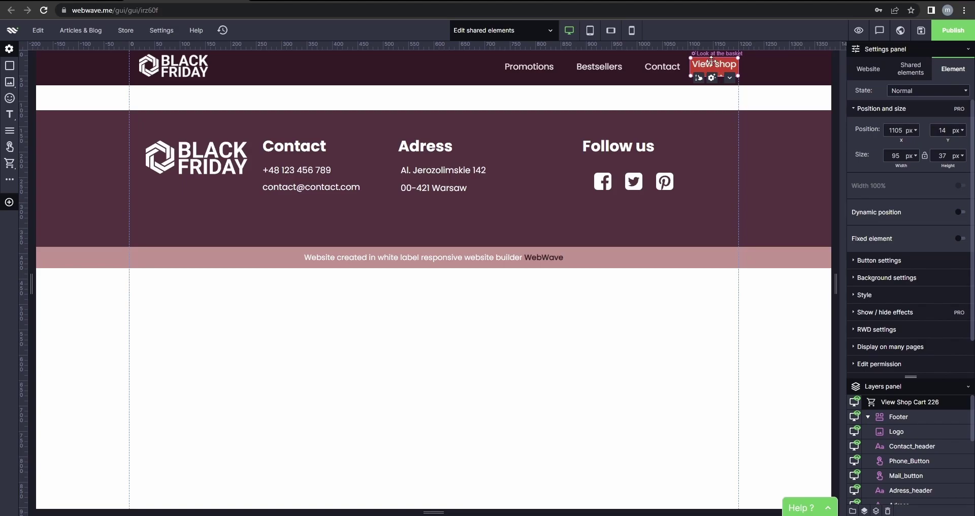
Replace the cart button's text with the cart-sharp icon from the Icon Bank.
{"action": "left_click", "coordinate": [712, 78]}
{"action": "left_click", "coordinate": [714, 81]}
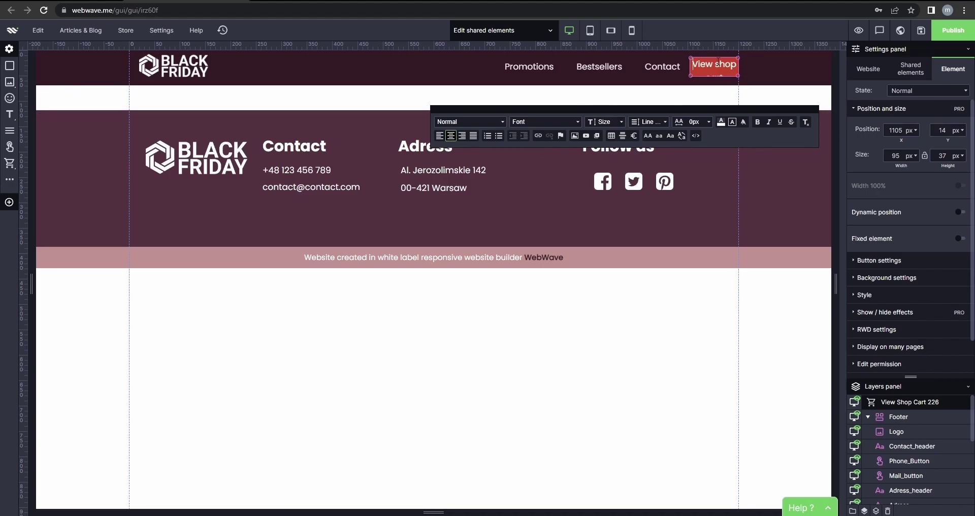
{"action": "triple_click", "coordinate": [712, 67]}
{"action": "left_click", "coordinate": [575, 136]}
{"action": "left_click", "coordinate": [380, 83]}
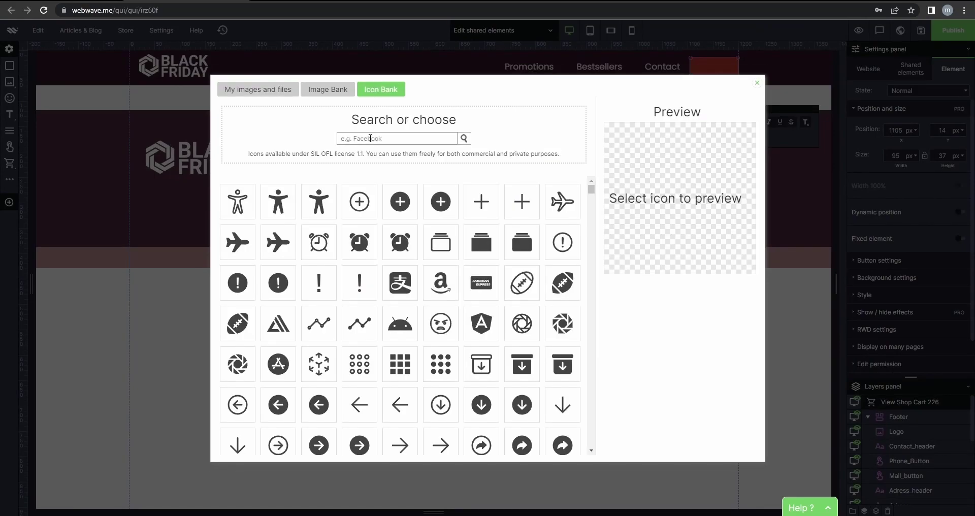
{"action": "type", "text": "cart"}
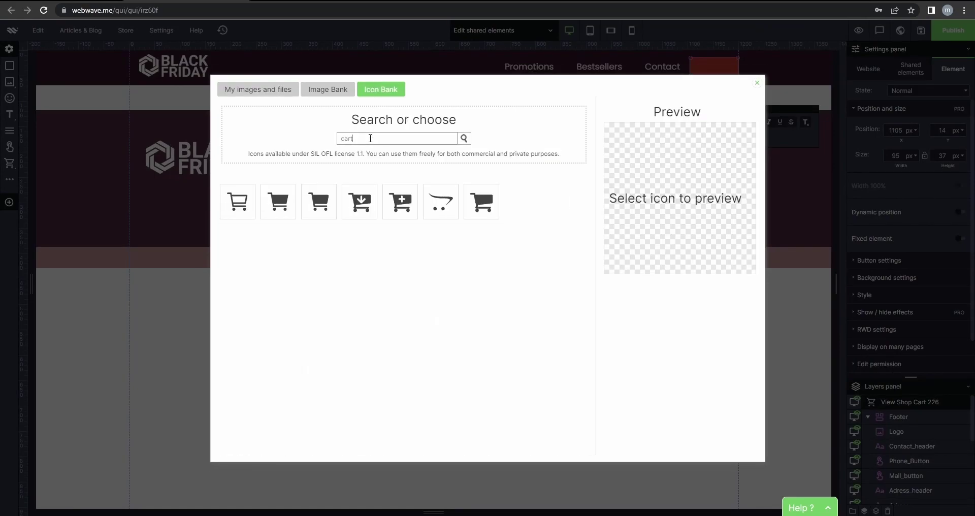
{"action": "left_click", "coordinate": [286, 212]}
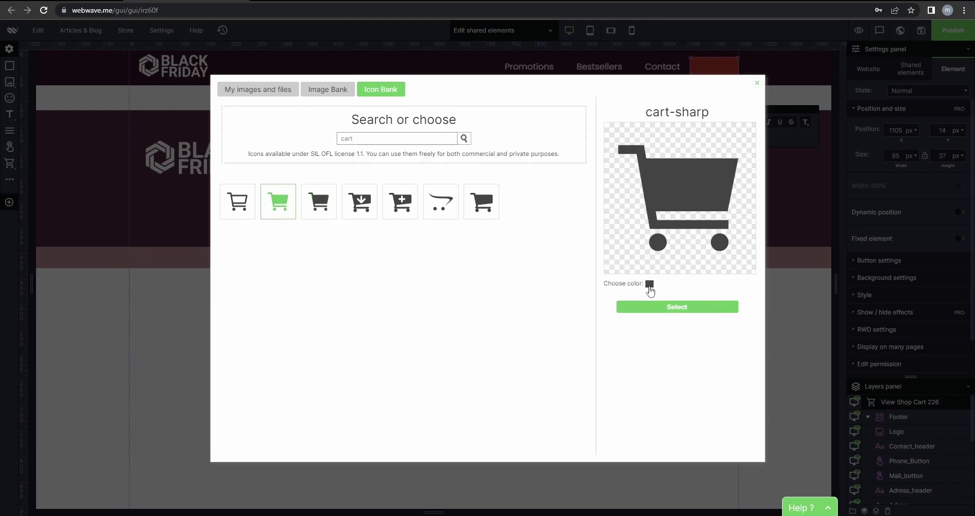
Colour the cart-sharp icon white and insert it into the button.
{"action": "left_click", "coordinate": [649, 284]}
{"action": "left_click", "coordinate": [679, 382]}
{"action": "left_click", "coordinate": [663, 412]}
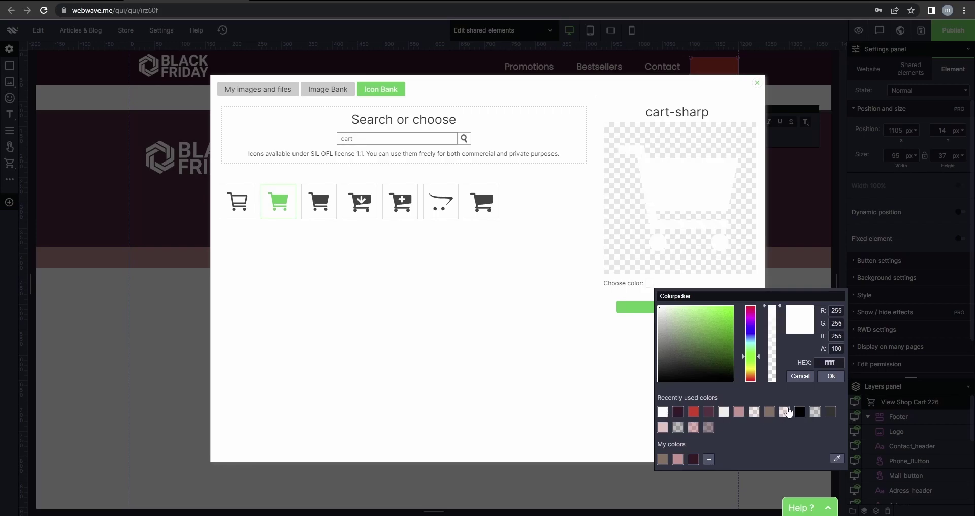
{"action": "left_click", "coordinate": [832, 378]}
{"action": "left_click", "coordinate": [701, 308]}
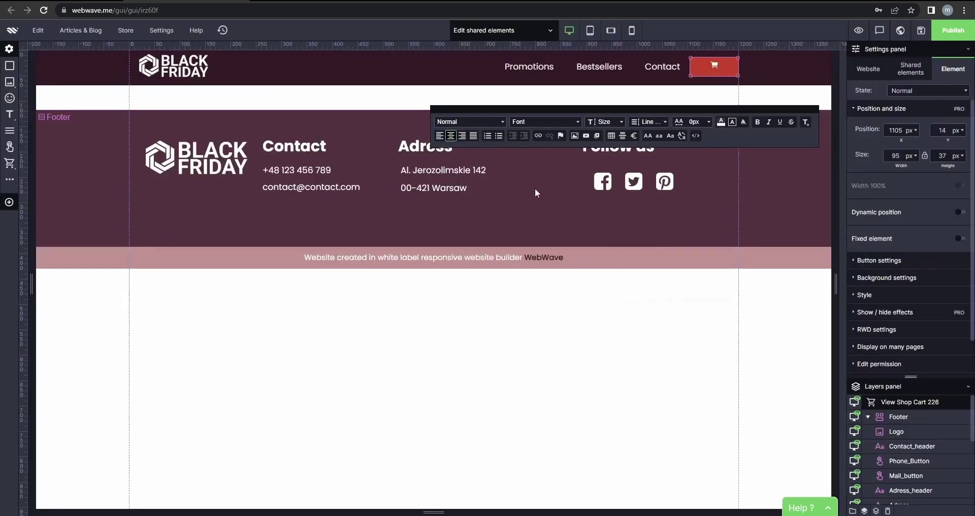
Enlarge the header cart icon to font size 34 and close text editing.
{"action": "left_click_drag", "start_coordinate": [723, 64], "coordinate": [709, 66]}
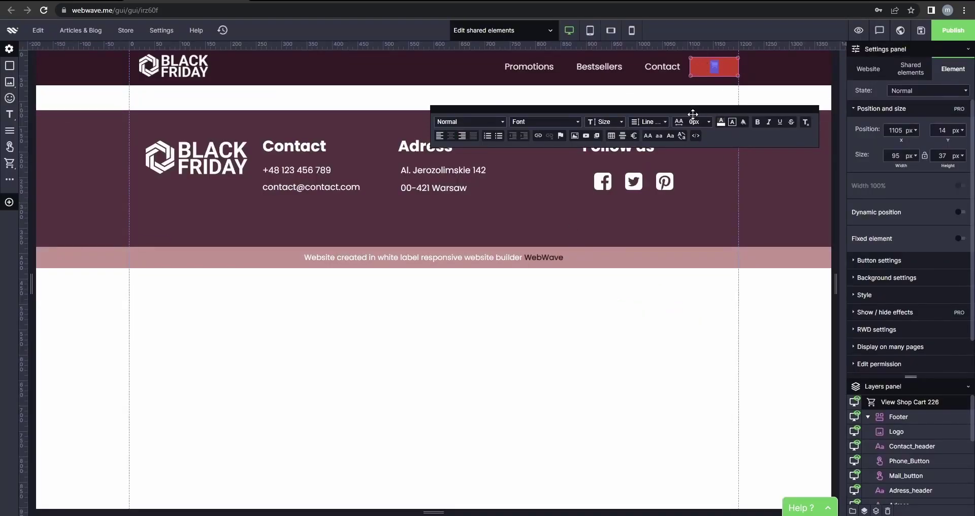
{"action": "left_click", "coordinate": [621, 123]}
{"action": "scroll", "coordinate": [610, 187], "scroll_direction": "down", "scroll_amount": 3}
{"action": "left_click", "coordinate": [597, 162]}
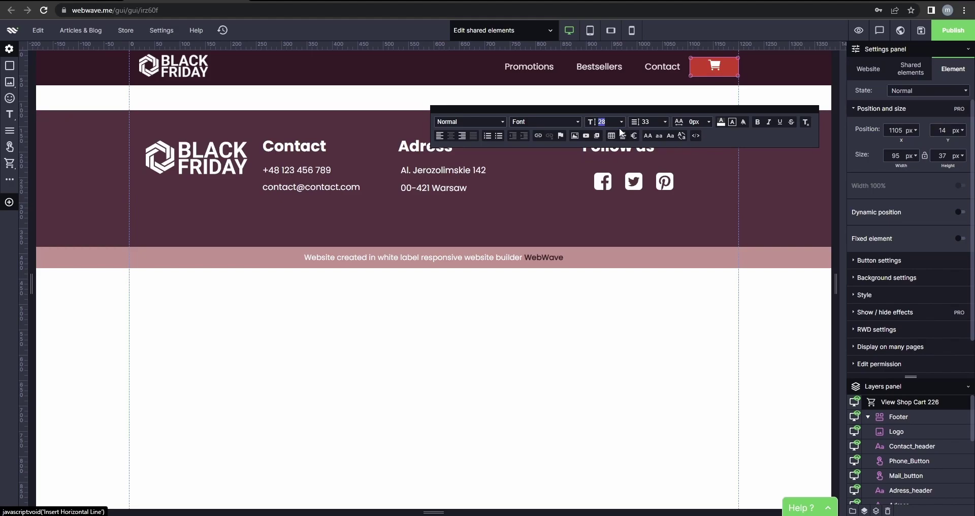
{"action": "key", "text": "BackSpace"}
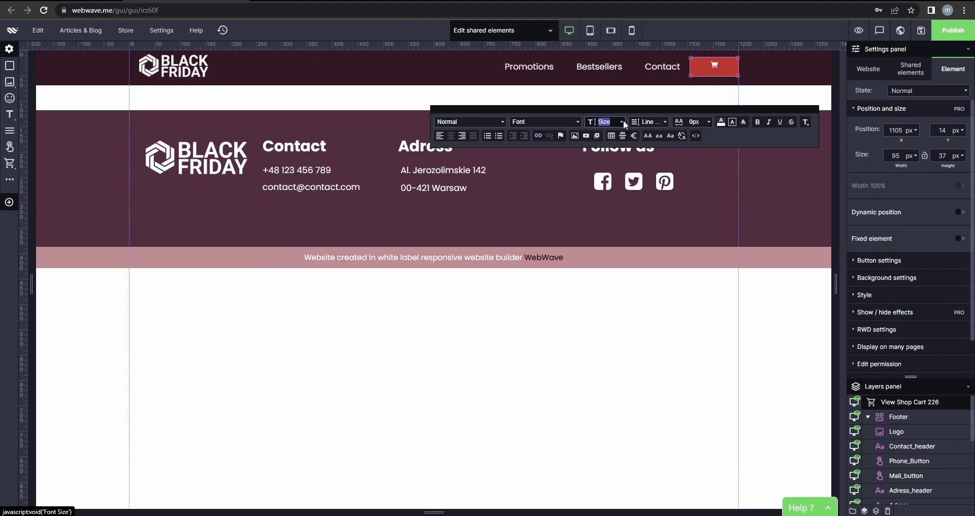
{"action": "left_click", "coordinate": [625, 124]}
{"action": "left_click", "coordinate": [609, 191]}
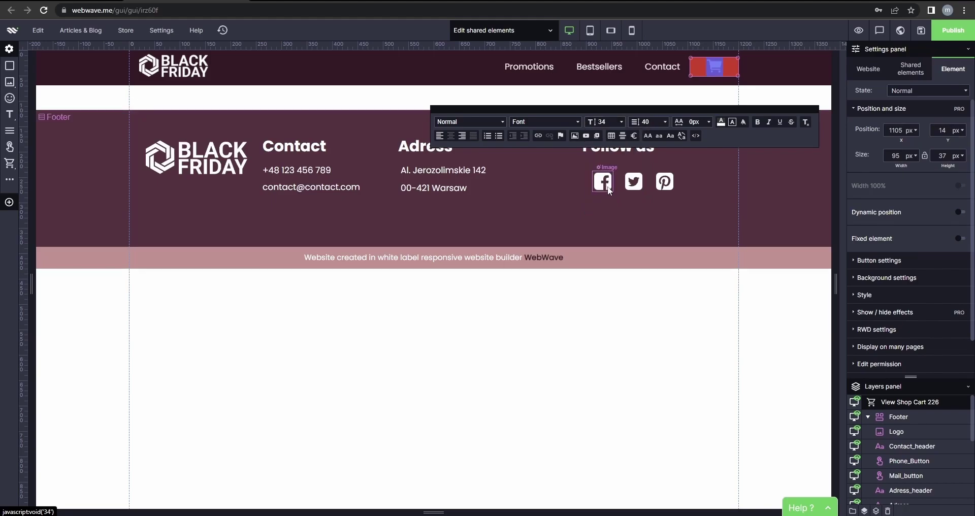
{"action": "left_click", "coordinate": [742, 78]}
{"action": "left_click", "coordinate": [728, 71]}
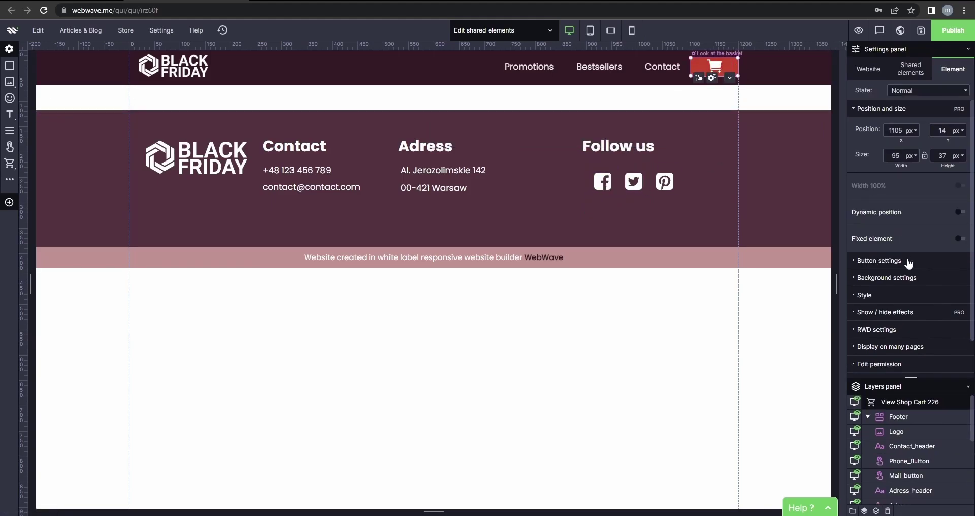
Make the cart button's background transparent and turn its background colour off.
{"action": "left_click", "coordinate": [902, 280]}
{"action": "left_click", "coordinate": [920, 320]}
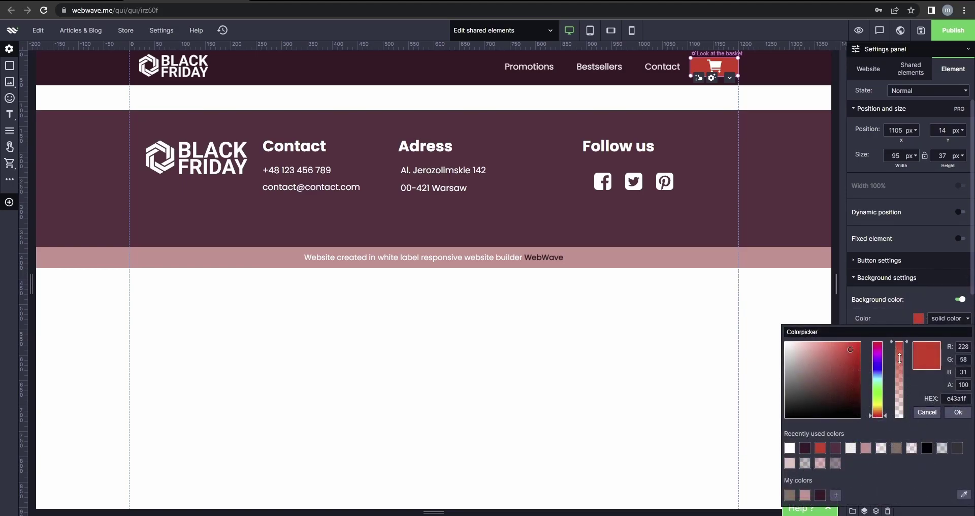
{"action": "left_click_drag", "start_coordinate": [900, 386], "coordinate": [908, 503]}
{"action": "left_click", "coordinate": [959, 412]}
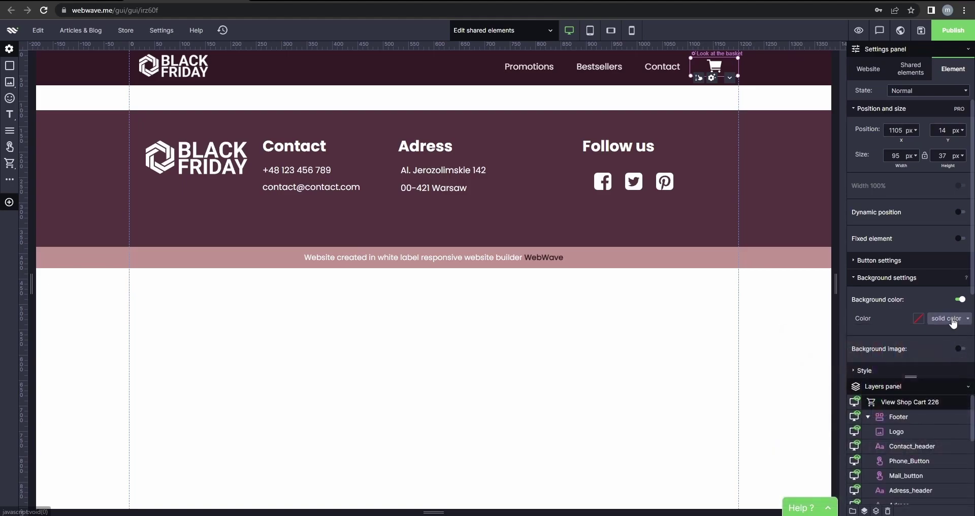
{"action": "left_click", "coordinate": [961, 300]}
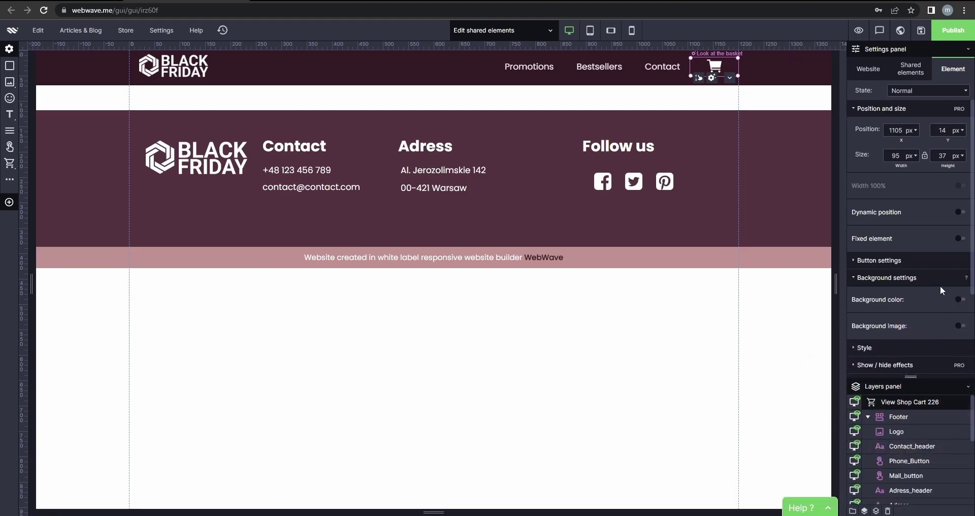
Turn off the cart button's background colour in the hover state.
{"action": "left_click", "coordinate": [902, 91]}
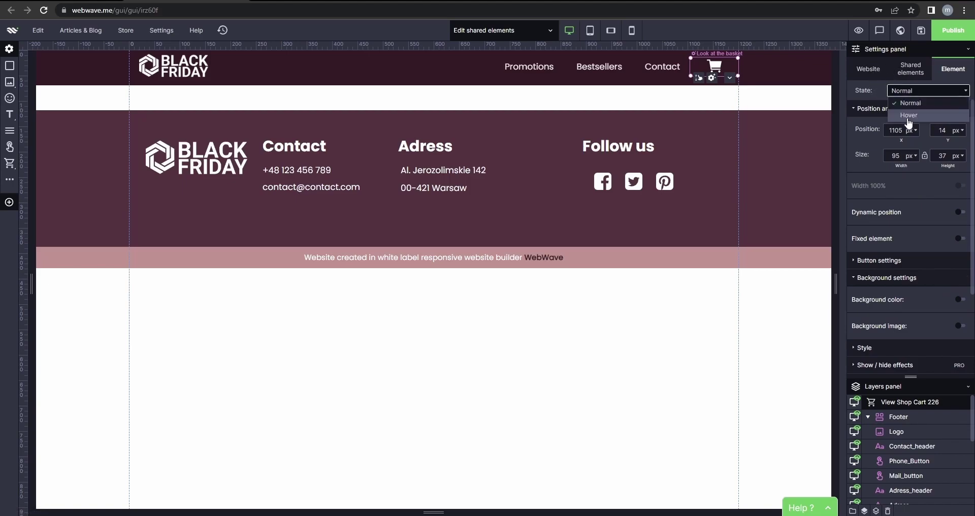
{"action": "left_click", "coordinate": [908, 115]}
{"action": "left_click", "coordinate": [949, 318]}
{"action": "left_click", "coordinate": [948, 330]}
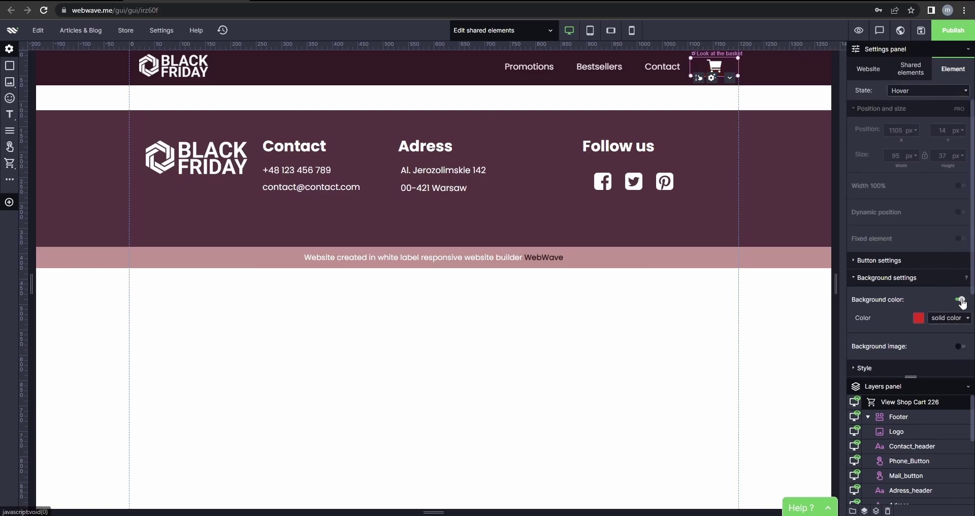
{"action": "left_click", "coordinate": [961, 300]}
Leave the shared header and switch back to editing the Main page.
{"action": "left_click", "coordinate": [771, 82]}
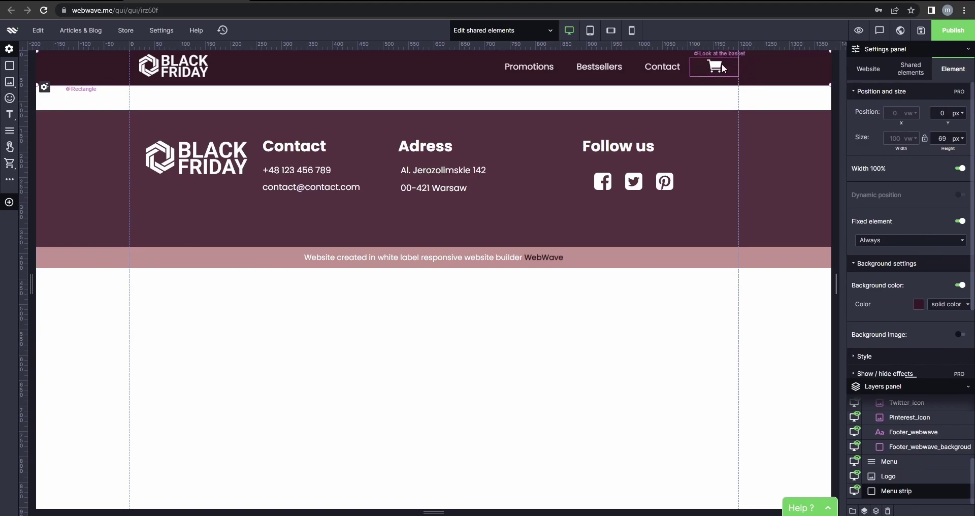
{"action": "left_click", "coordinate": [724, 68]}
{"action": "left_click", "coordinate": [766, 67]}
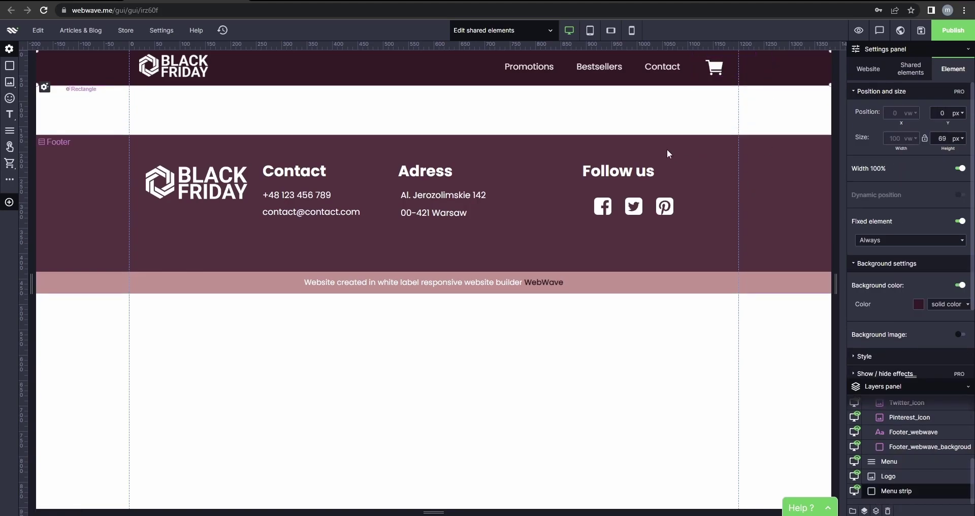
{"action": "left_click", "coordinate": [482, 117]}
{"action": "left_click", "coordinate": [511, 32]}
{"action": "left_click", "coordinate": [473, 79]}
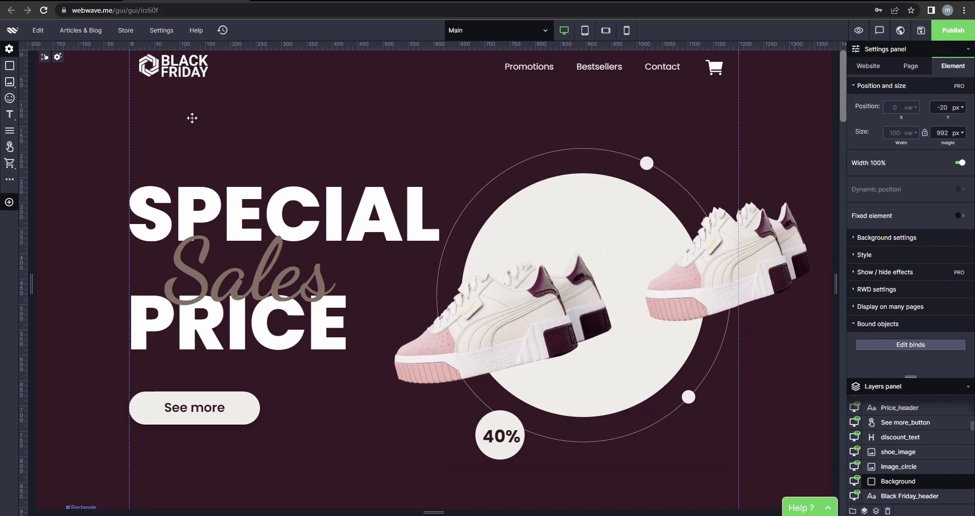
Create a new article layout from Articles & Blog > Article layouts.
{"action": "left_click", "coordinate": [83, 31]}
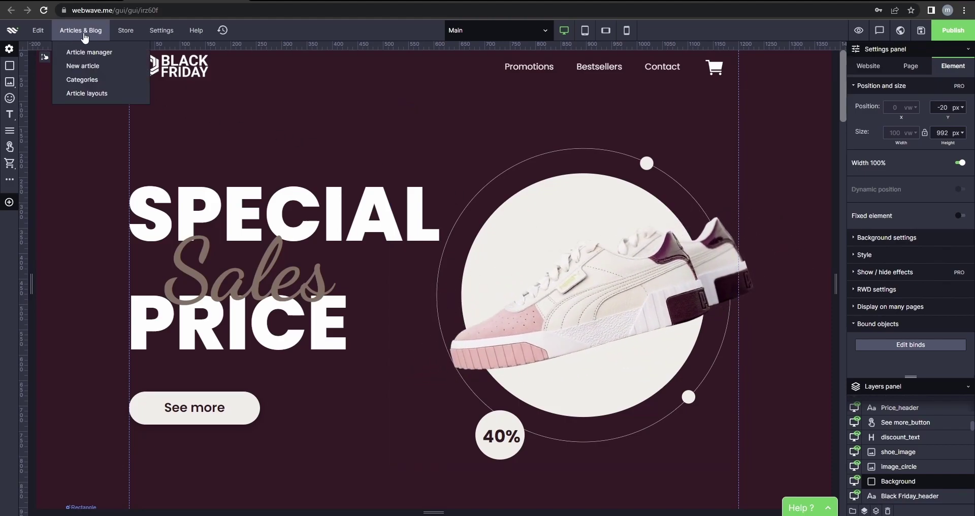
{"action": "left_click", "coordinate": [86, 94]}
{"action": "left_click", "coordinate": [394, 280]}
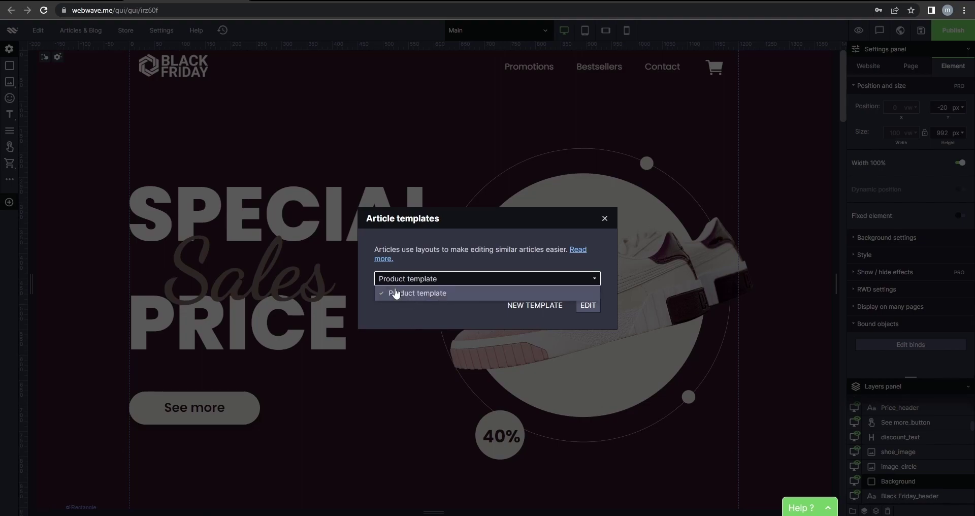
{"action": "left_click", "coordinate": [535, 320]}
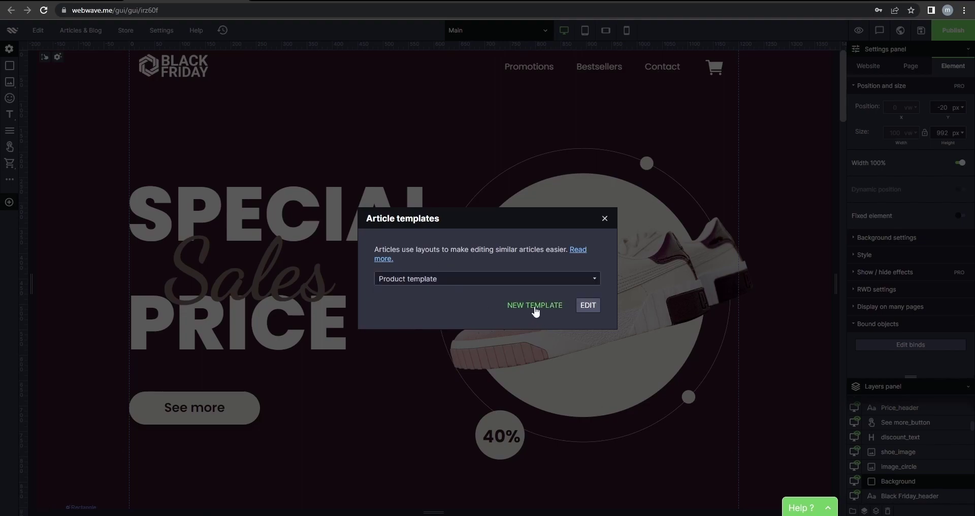
{"action": "left_click", "coordinate": [536, 307]}
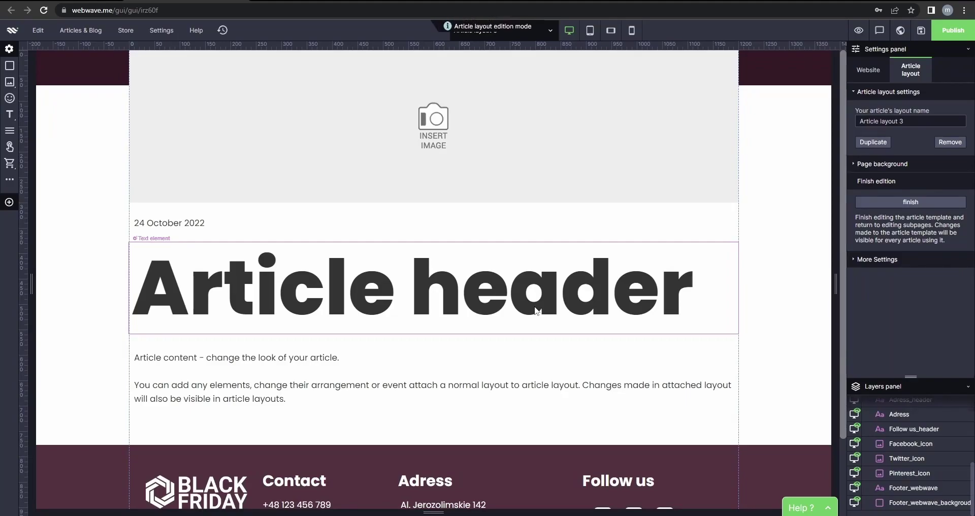
Rename the layout from 'Article layout 3' to 'SHOE WEBINAR'.
{"action": "left_click_drag", "start_coordinate": [935, 121], "coordinate": [854, 124]}
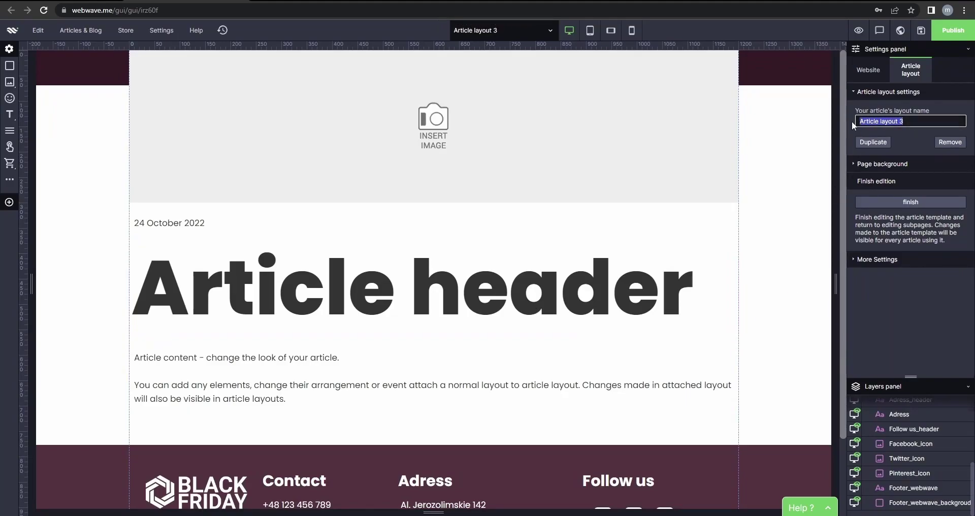
{"action": "key", "text": "BackSpace"}
{"action": "type", "text": "SHOE WEBINAR"}
Hide the article date in the desktop view.
{"action": "left_click", "coordinate": [298, 149]}
{"action": "left_click", "coordinate": [195, 226]}
{"action": "left_click", "coordinate": [214, 278]}
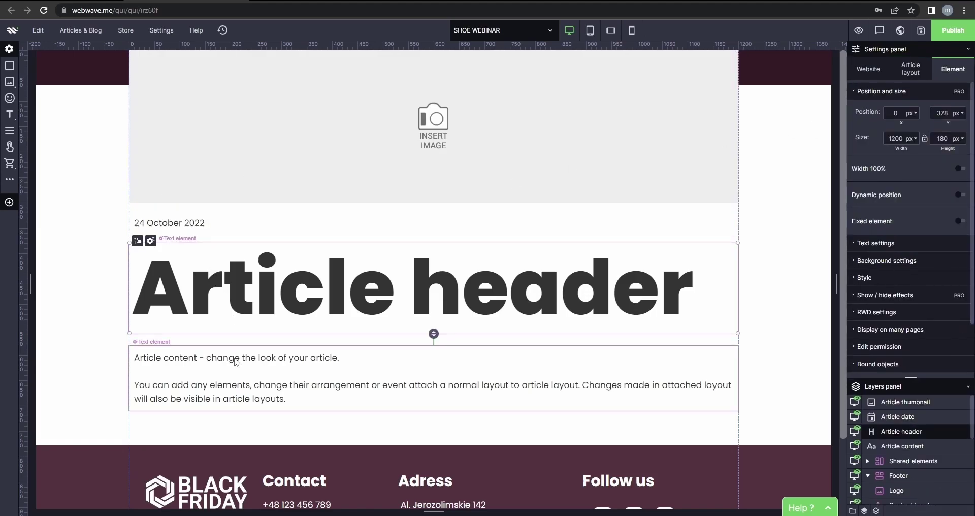
{"action": "left_click", "coordinate": [233, 363]}
{"action": "left_click", "coordinate": [164, 220]}
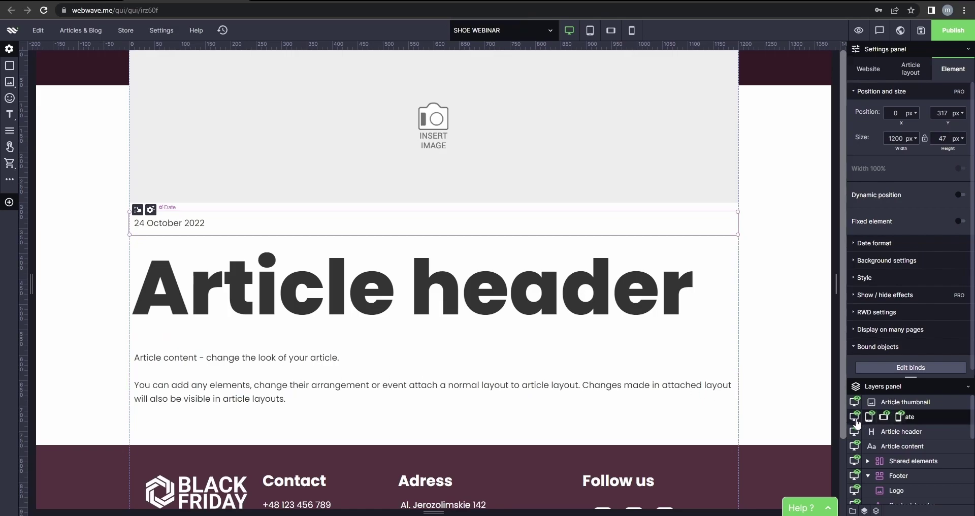
{"action": "left_click", "coordinate": [857, 422]}
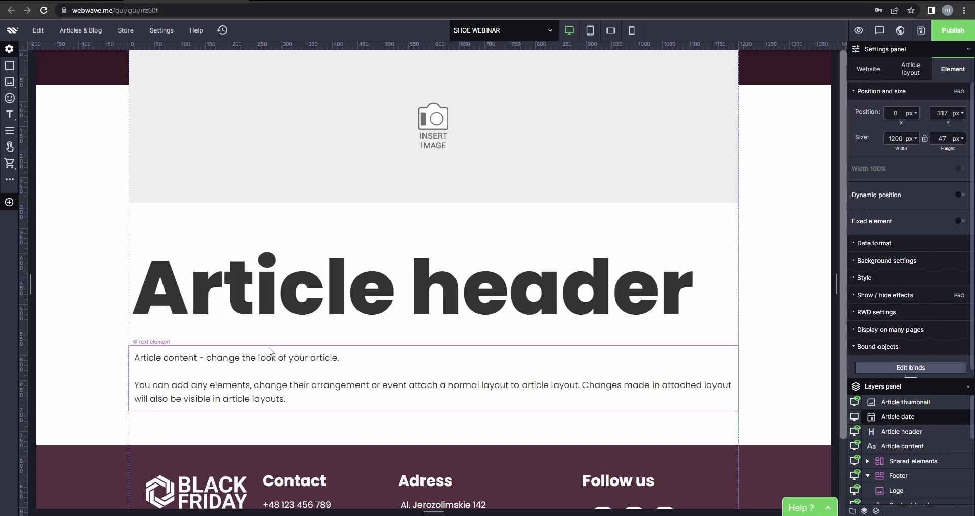
{"action": "left_click", "coordinate": [169, 221]}
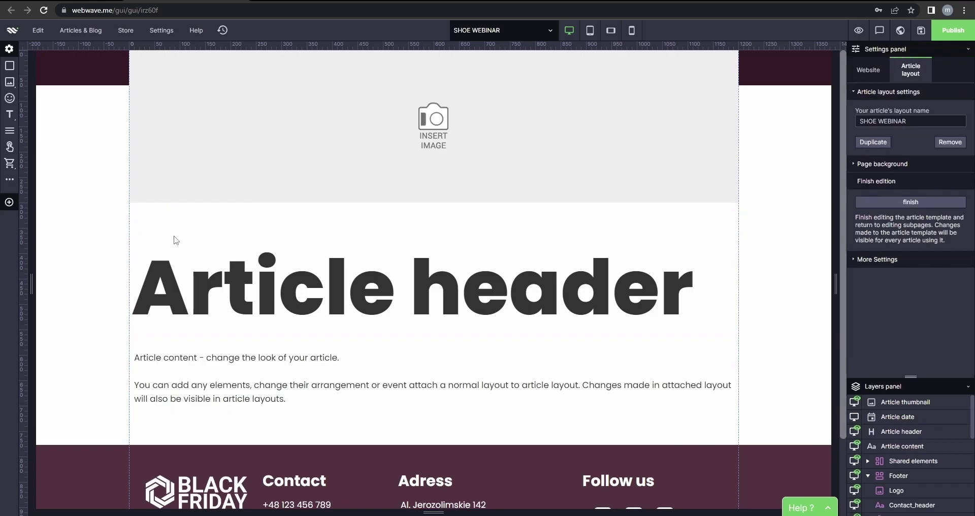
Move the article thumbnail down to y 192 and resize it to 634×234 px.
{"action": "left_click", "coordinate": [179, 186]}
{"action": "left_click_drag", "start_coordinate": [137, 208], "coordinate": [132, 302]}
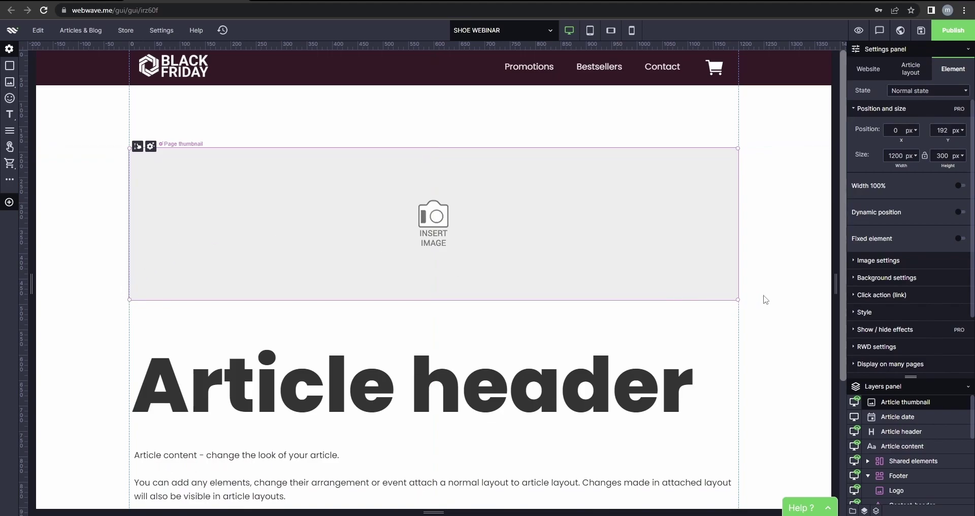
{"action": "left_click_drag", "start_coordinate": [738, 301], "coordinate": [342, 328]}
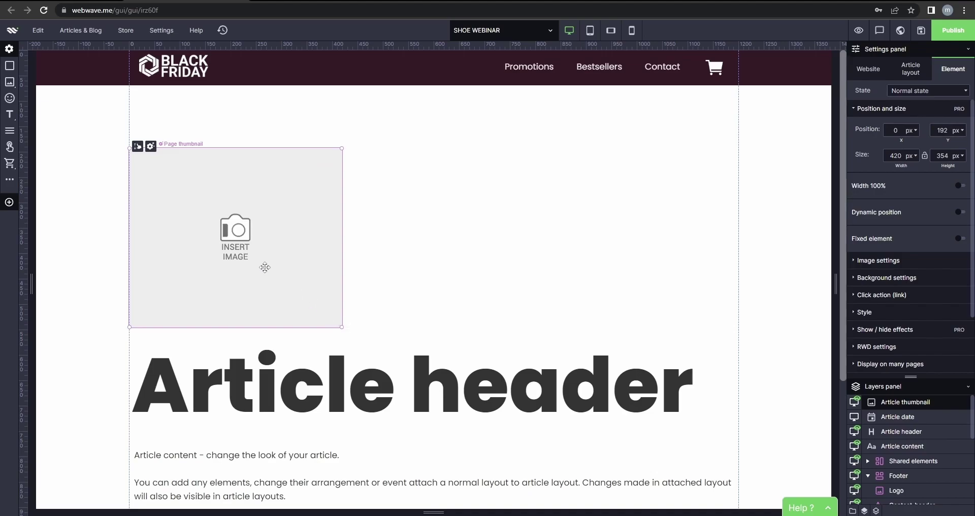
{"action": "left_click_drag", "start_coordinate": [342, 258], "coordinate": [450, 257]}
{"action": "left_click_drag", "start_coordinate": [326, 326], "coordinate": [299, 266]}
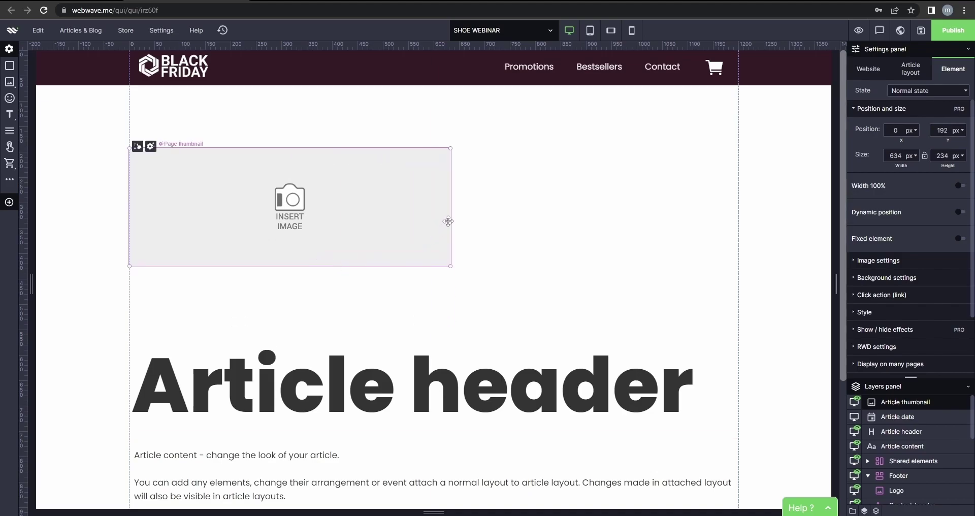
Narrow the thumbnail and move the article header up beside it.
{"action": "left_click_drag", "start_coordinate": [428, 222], "coordinate": [331, 235]}
{"action": "left_click", "coordinate": [160, 389]}
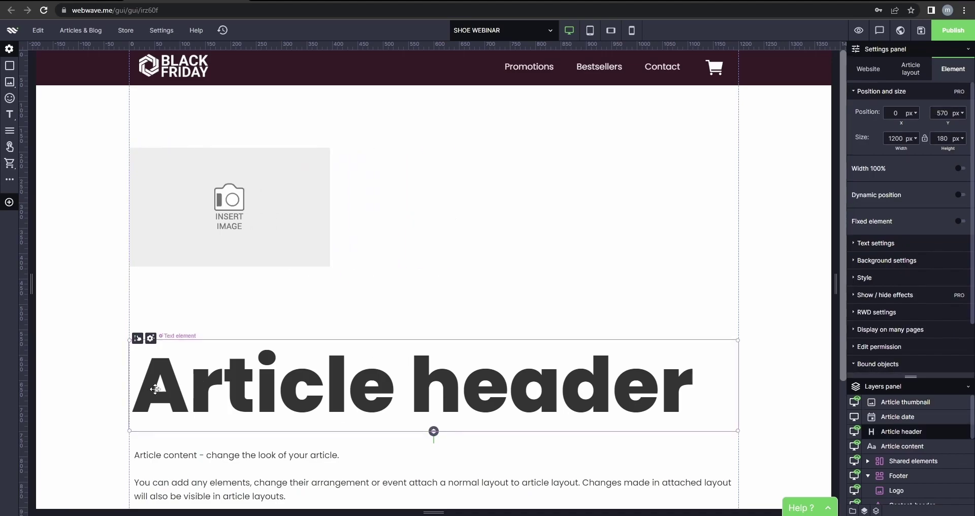
{"action": "left_click_drag", "start_coordinate": [129, 385], "coordinate": [367, 382]}
{"action": "left_click_drag", "start_coordinate": [520, 399], "coordinate": [523, 207]}
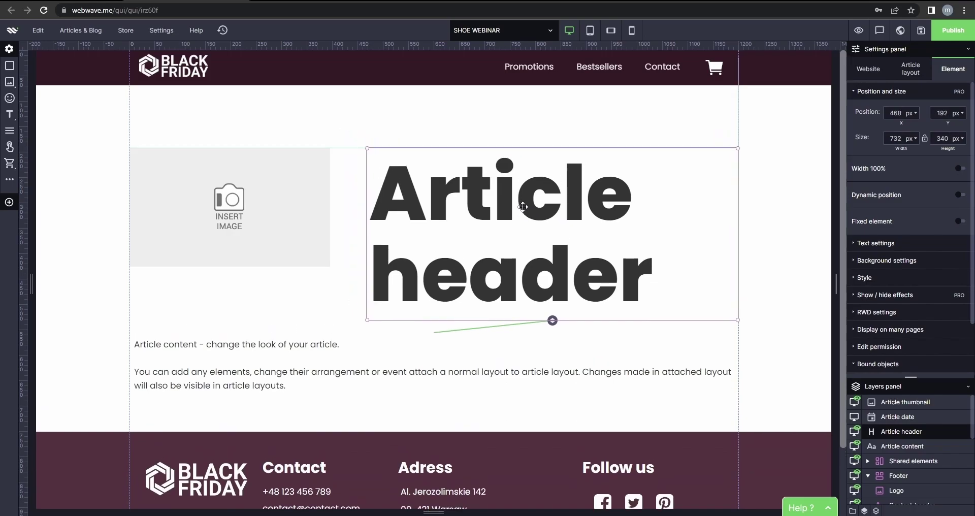
Set the article header's font size to 32px.
{"action": "double_click", "coordinate": [523, 207]}
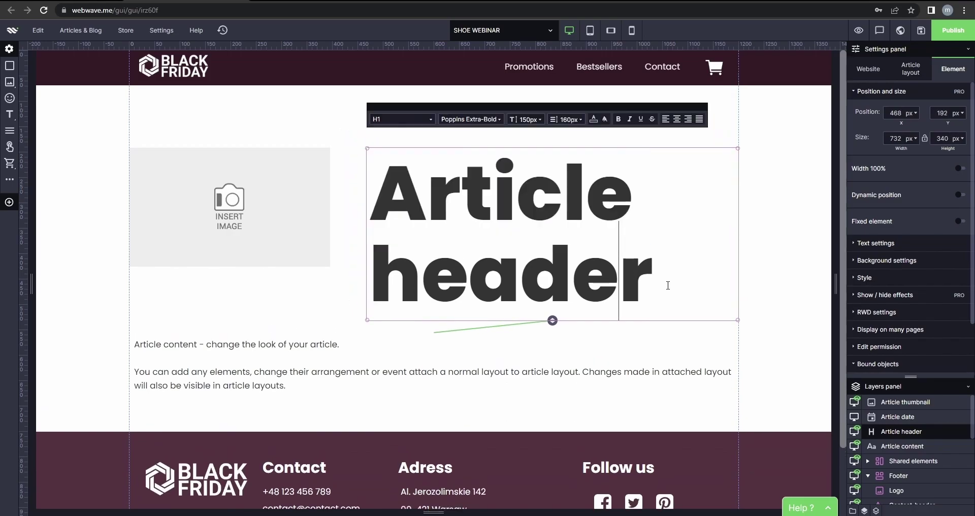
{"action": "left_click_drag", "start_coordinate": [668, 285], "coordinate": [393, 200]}
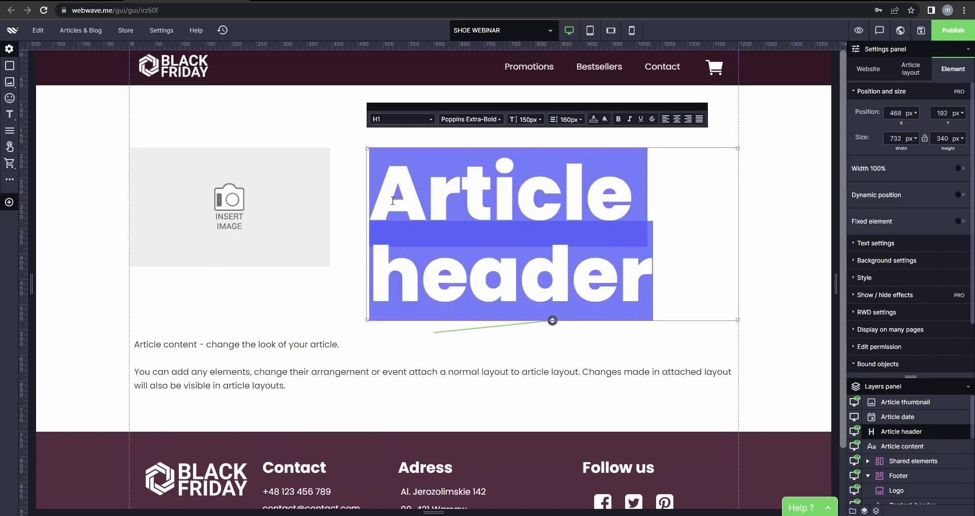
{"action": "left_click", "coordinate": [545, 123]}
{"action": "left_click", "coordinate": [524, 279]}
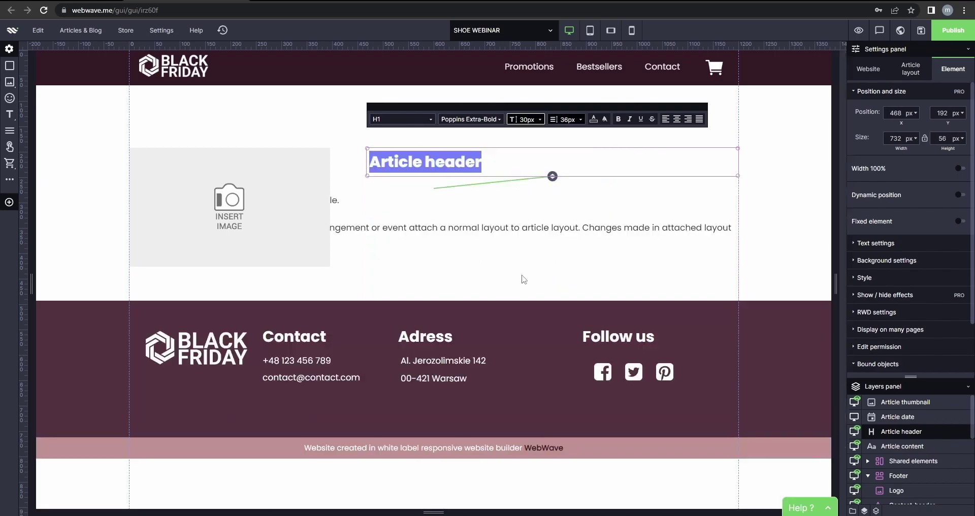
{"action": "left_click", "coordinate": [544, 122]}
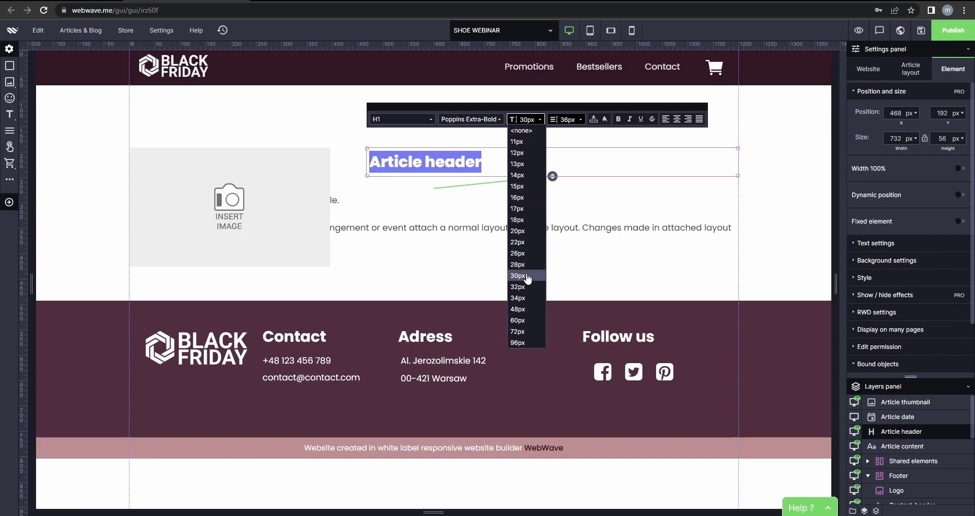
{"action": "left_click", "coordinate": [524, 302]}
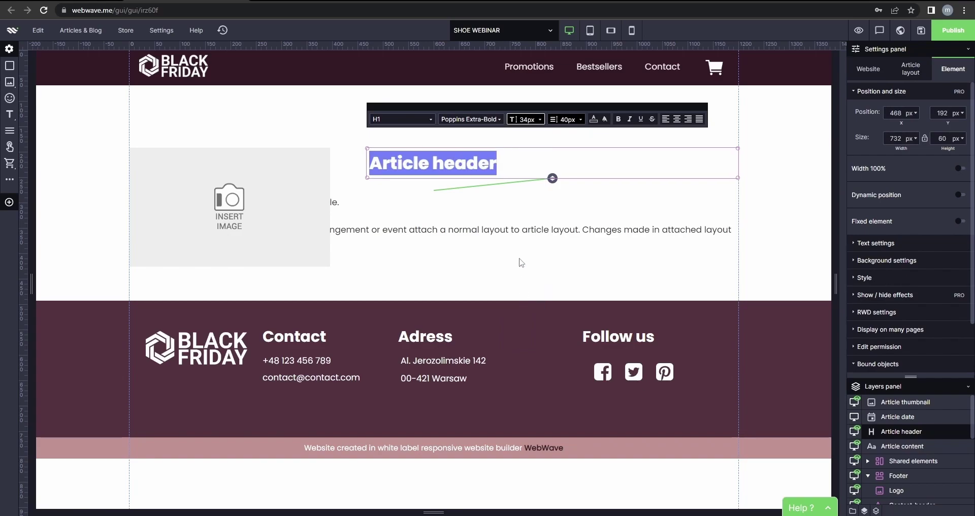
{"action": "left_click", "coordinate": [522, 117]}
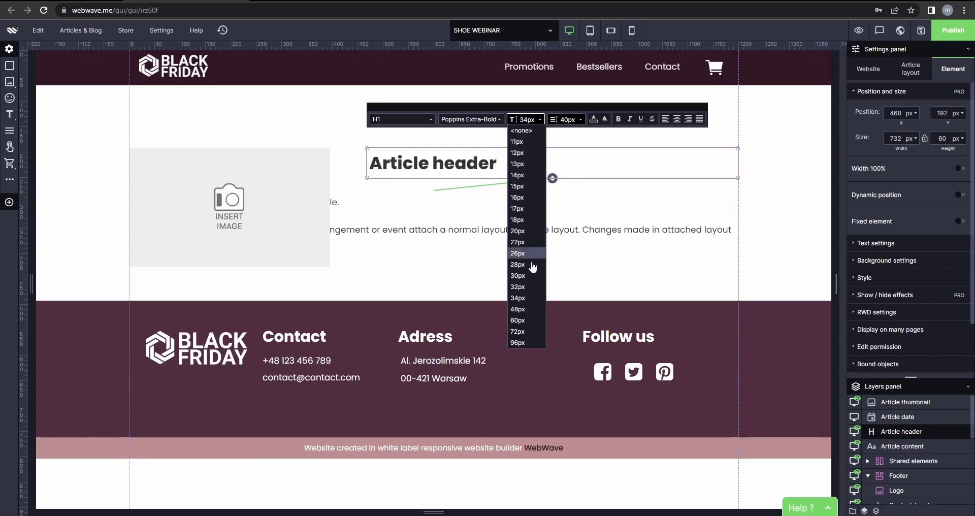
{"action": "left_click", "coordinate": [527, 287]}
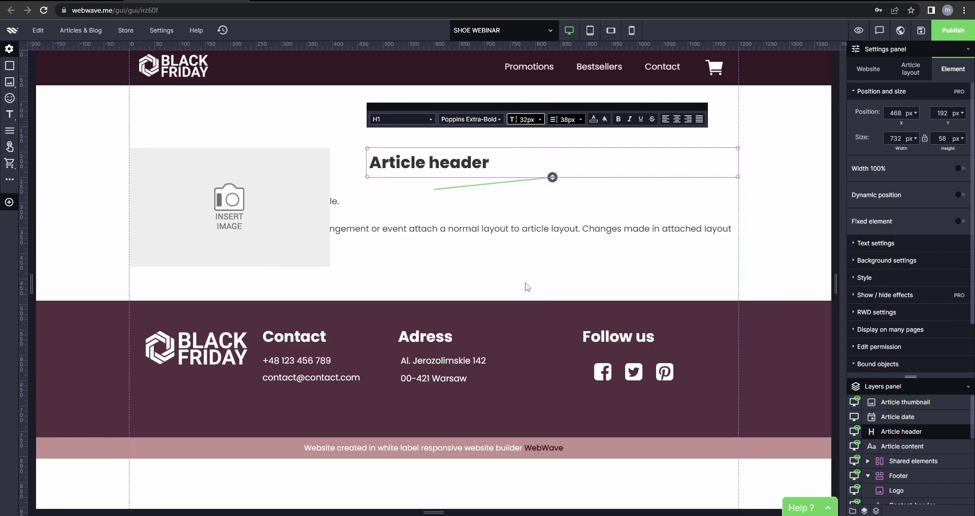
Narrow the content text to 449 px and move it up beside the image.
{"action": "left_click", "coordinate": [507, 221]}
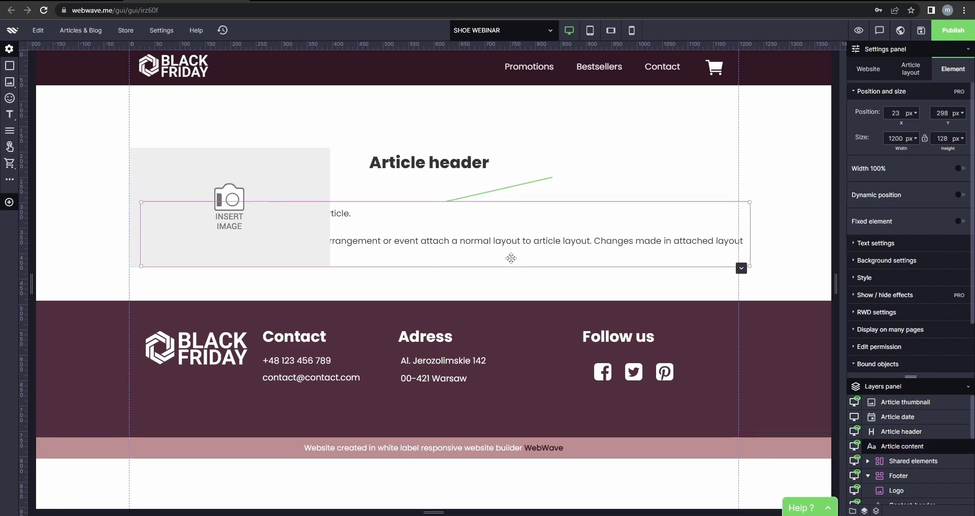
{"action": "left_click_drag", "start_coordinate": [508, 257], "coordinate": [458, 302]}
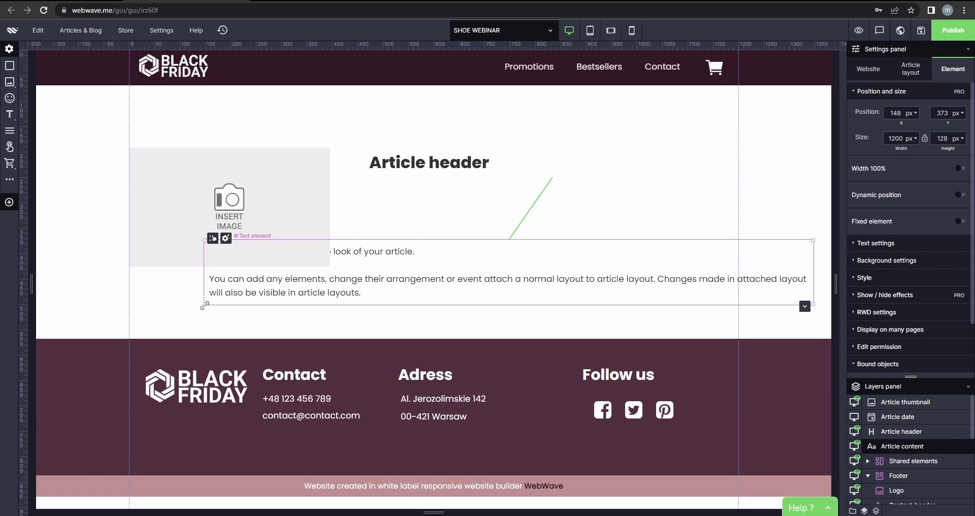
{"action": "left_click_drag", "start_coordinate": [204, 306], "coordinate": [584, 307]}
{"action": "left_click_drag", "start_coordinate": [635, 277], "coordinate": [414, 216]}
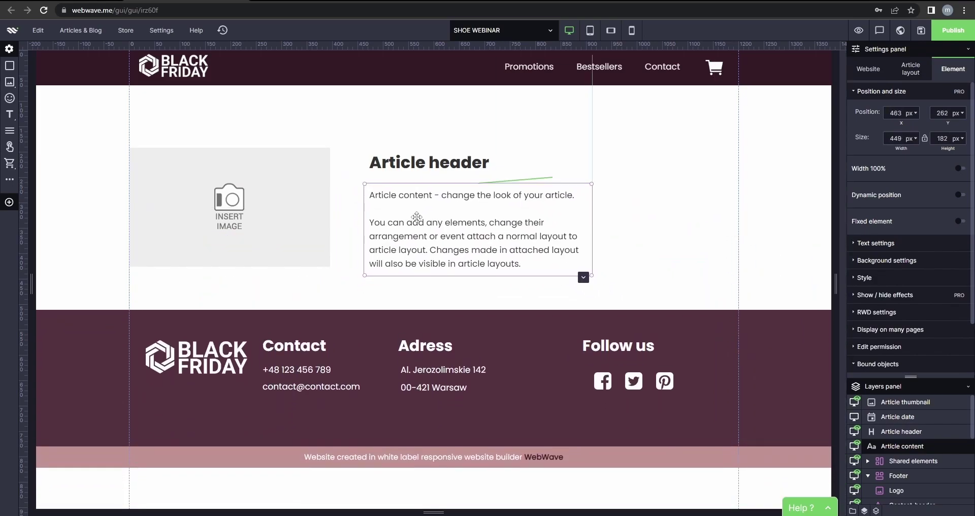
Widen the thumbnail to 488 px and align the header and content text to its right.
{"action": "left_click", "coordinate": [330, 204]}
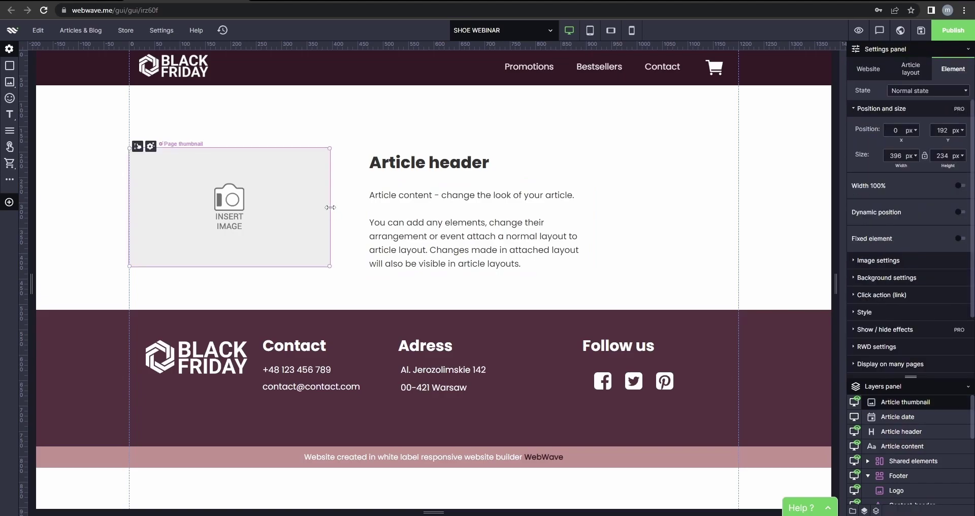
{"action": "left_click_drag", "start_coordinate": [328, 207], "coordinate": [367, 208]}
{"action": "left_click", "coordinate": [434, 162]}
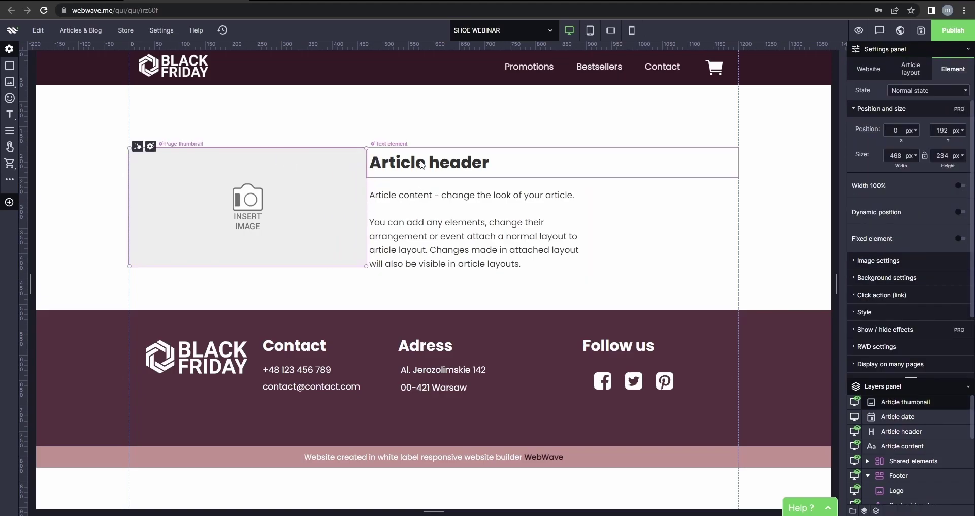
{"action": "left_click_drag", "start_coordinate": [435, 162], "coordinate": [453, 167]}
{"action": "left_click_drag", "start_coordinate": [426, 219], "coordinate": [448, 214]}
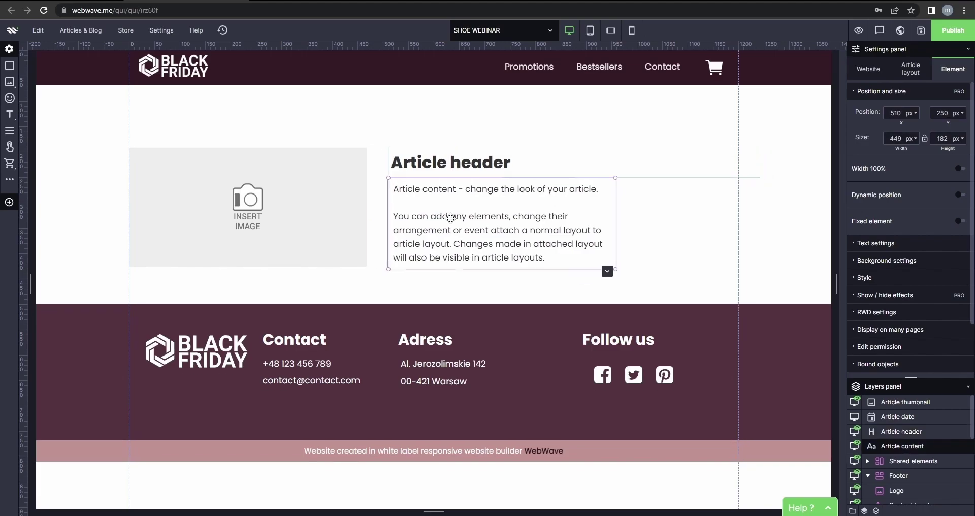
{"action": "left_click", "coordinate": [675, 175]}
{"action": "left_click_drag", "start_coordinate": [757, 163], "coordinate": [616, 167]}
Delete the placeholder article content text, leaving PRICE.
{"action": "double_click", "coordinate": [529, 253]}
{"action": "left_click_drag", "start_coordinate": [545, 258], "coordinate": [396, 187]}
{"action": "key", "text": "BackSpace"}
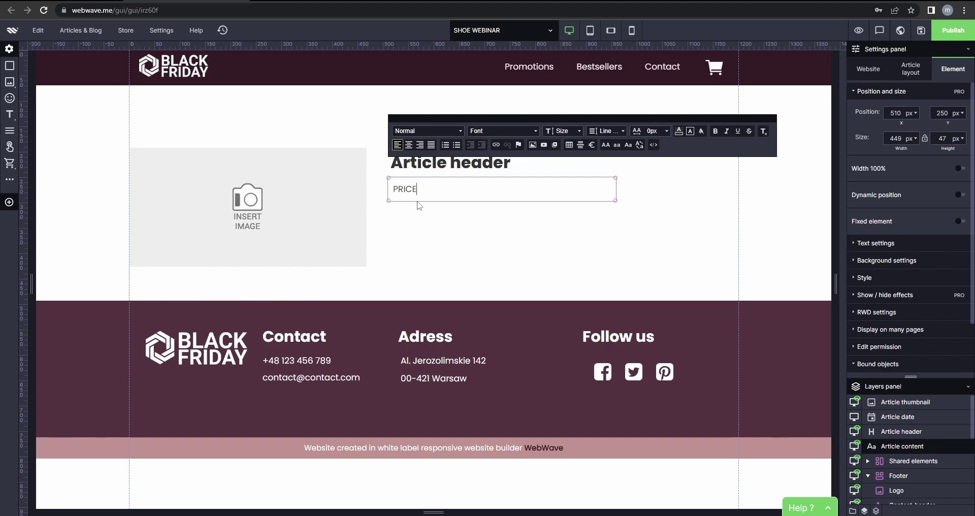
{"action": "left_click", "coordinate": [432, 236]}
Add an Extensive text paragraph under PRICE and stretch the image placeholder taller.
{"action": "mouse_move", "coordinate": [10, 112]}
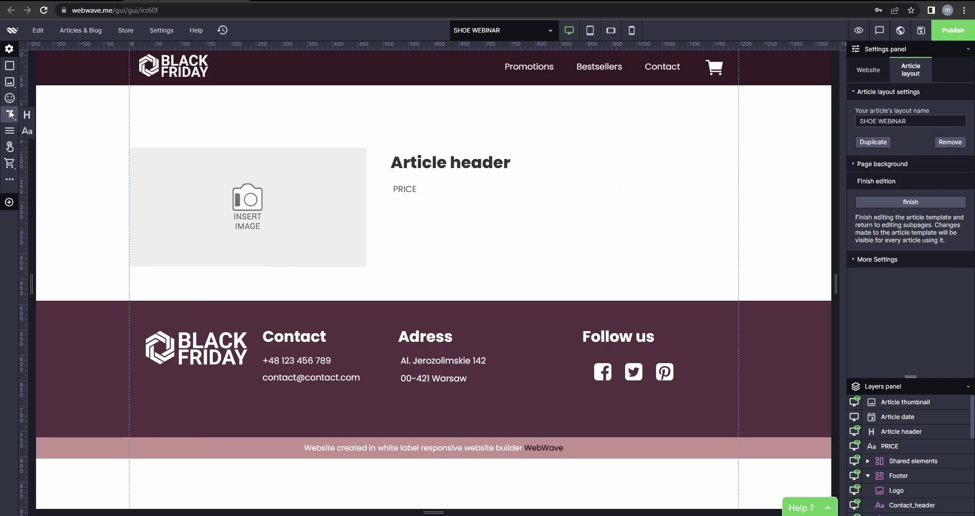
{"action": "left_click", "coordinate": [26, 131]}
{"action": "left_click_drag", "start_coordinate": [560, 261], "coordinate": [565, 237]}
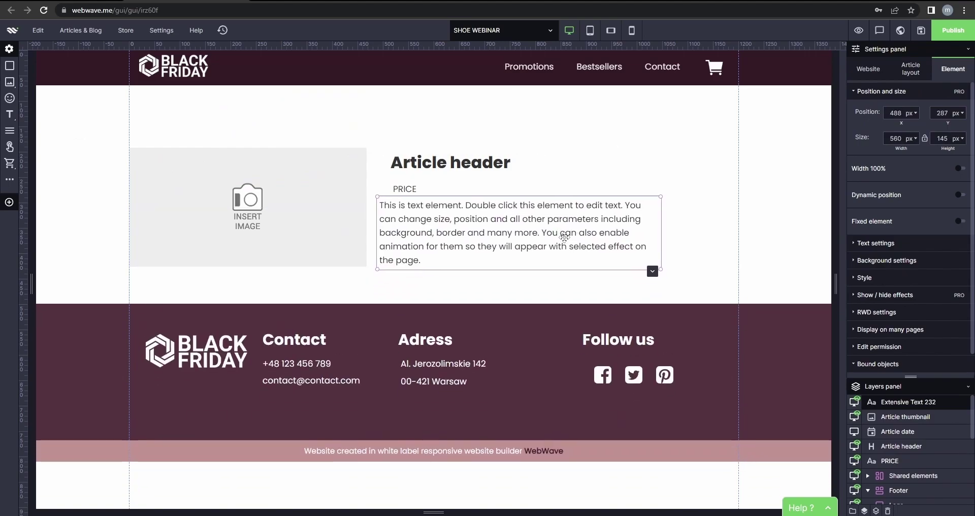
{"action": "left_click", "coordinate": [273, 259]}
{"action": "left_click_drag", "start_coordinate": [278, 269], "coordinate": [278, 288]}
{"action": "mouse_move", "coordinate": [422, 243]}
{"action": "left_mouse_down"}
{"action": "mouse_move", "coordinate": [437, 238]}
{"action": "mouse_move", "coordinate": [438, 253]}
{"action": "mouse_move", "coordinate": [423, 248]}
{"action": "left_mouse_up"}
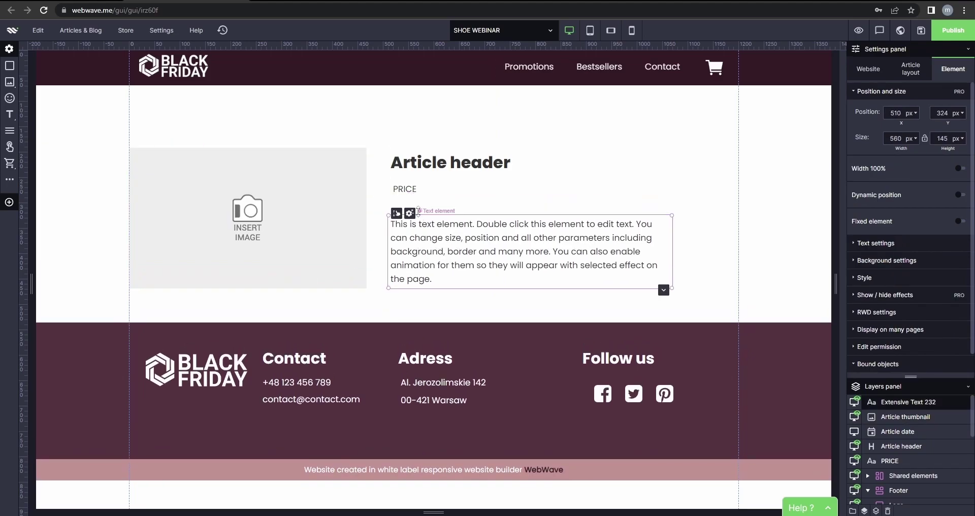
Place a new 'This is element header.' heading below the thumbnail.
{"action": "left_click", "coordinate": [409, 187]}
{"action": "left_click", "coordinate": [429, 169]}
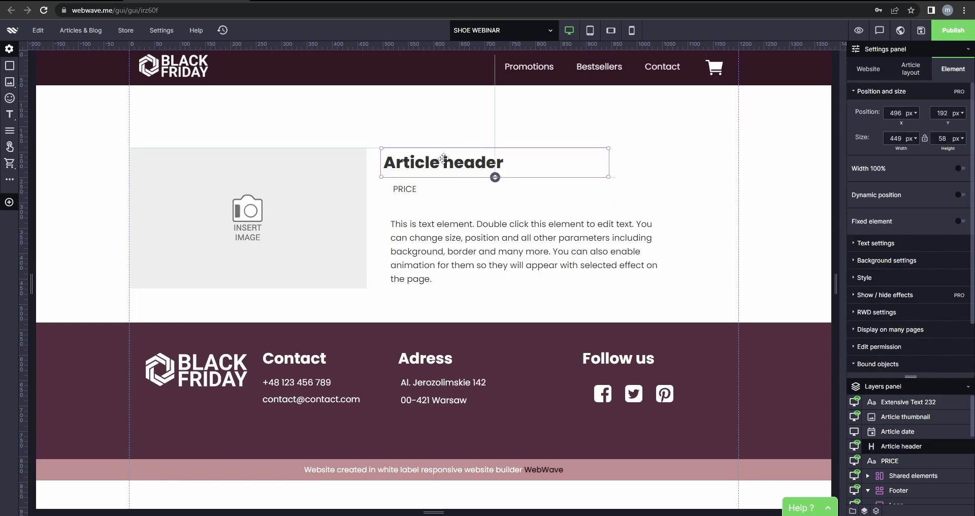
{"action": "left_click", "coordinate": [353, 230]}
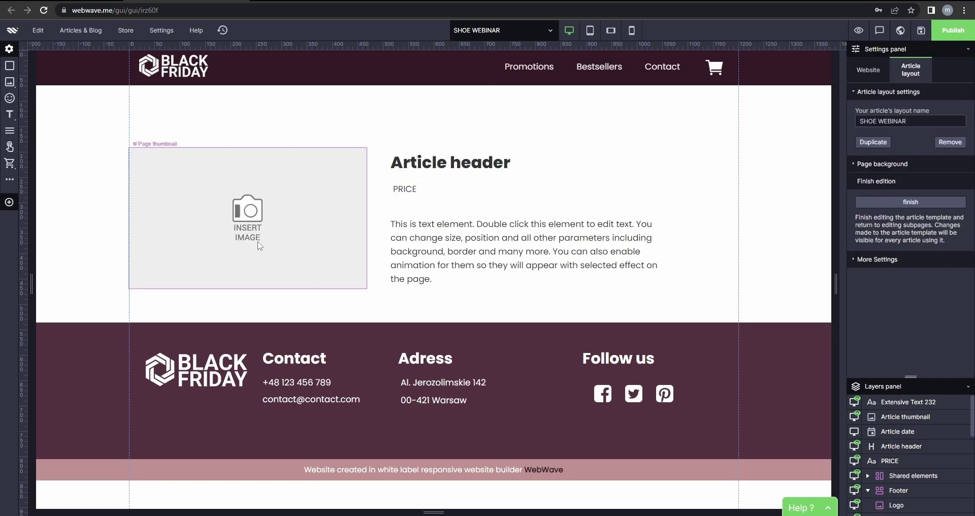
{"action": "left_click", "coordinate": [27, 114]}
{"action": "left_click_drag", "start_coordinate": [362, 129], "coordinate": [190, 336]}
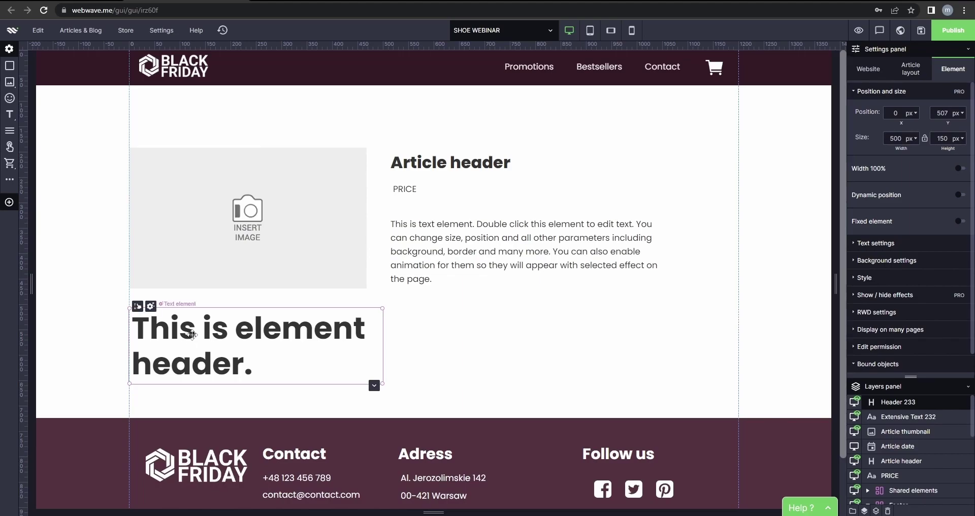
Change the new heading to 'DESCRIPTION' at 32px.
{"action": "double_click", "coordinate": [192, 336]}
{"action": "left_click", "coordinate": [303, 280]}
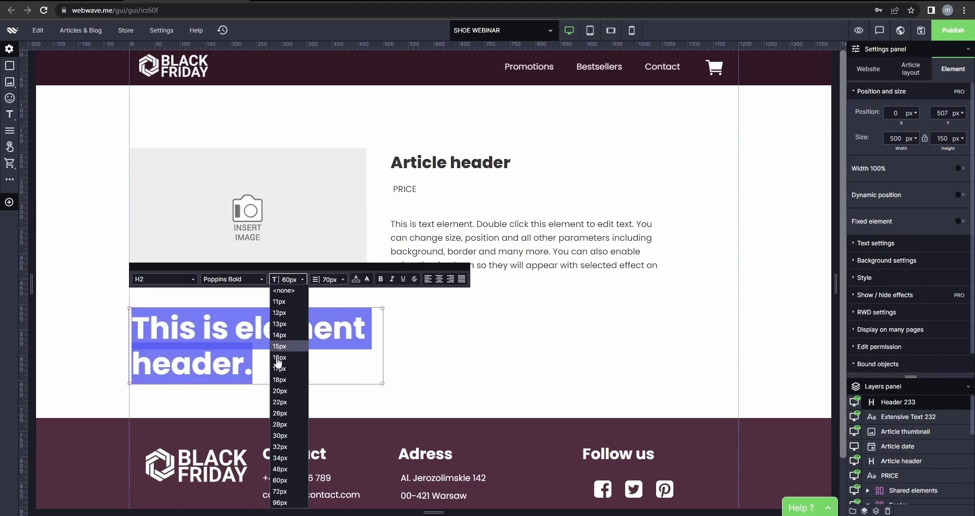
{"action": "left_click", "coordinate": [288, 449]}
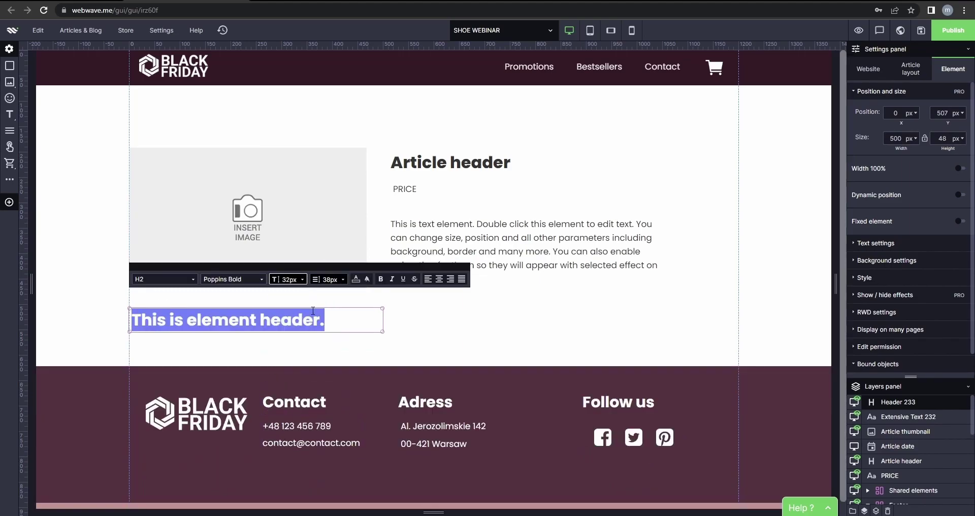
{"action": "left_click_drag", "start_coordinate": [325, 321], "coordinate": [133, 330]}
{"action": "type", "text": "DESCRIPTION"}
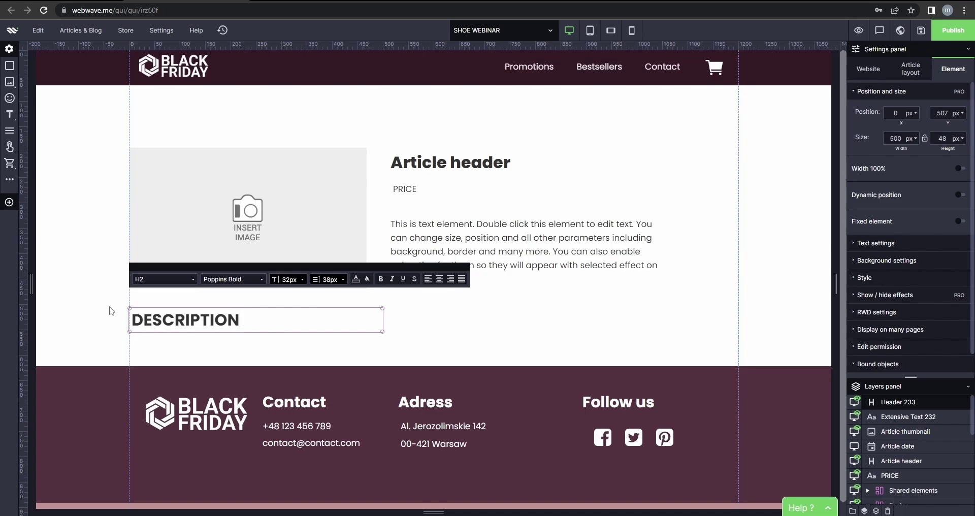
{"action": "left_click", "coordinate": [111, 310]}
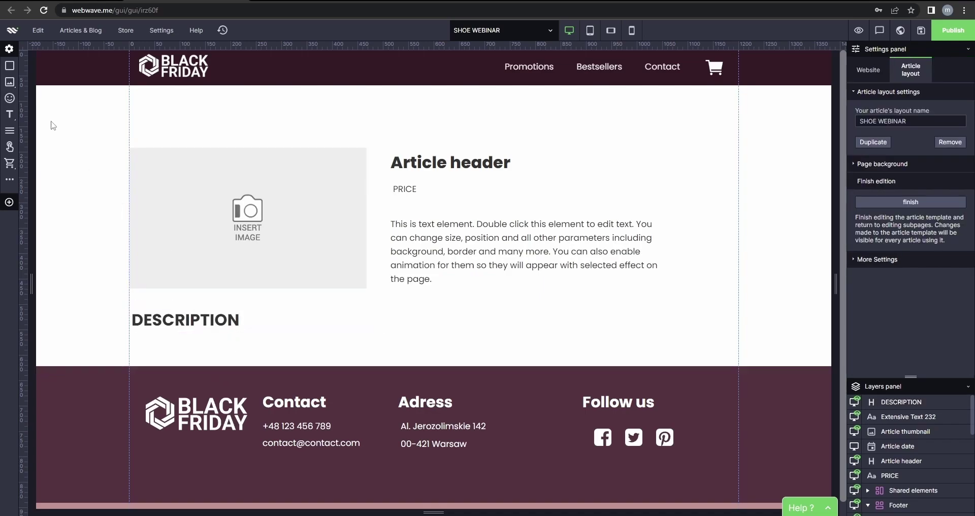
Add a 1081-px-wide paragraph under DESCRIPTION and another header below it.
{"action": "left_click", "coordinate": [9, 131]}
{"action": "left_click_drag", "start_coordinate": [411, 155], "coordinate": [252, 389]}
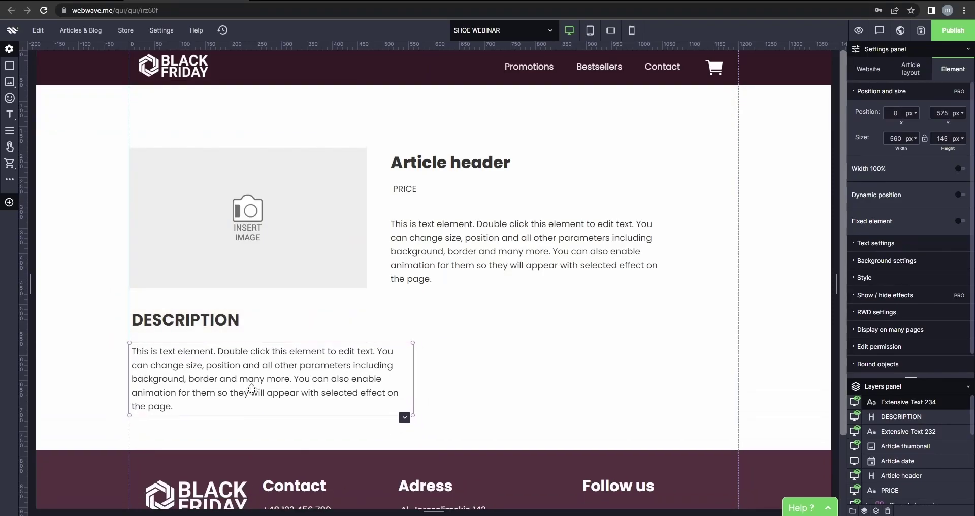
{"action": "scroll", "coordinate": [300, 368], "scroll_direction": "down", "scroll_amount": 2}
{"action": "left_click_drag", "start_coordinate": [413, 275], "coordinate": [679, 275]}
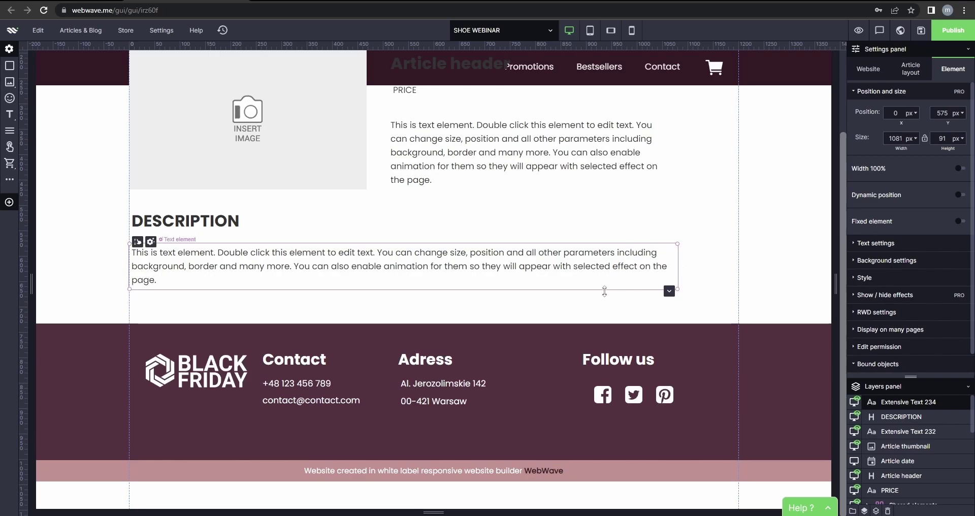
{"action": "mouse_move", "coordinate": [10, 115]}
{"action": "left_click_drag", "start_coordinate": [32, 116], "coordinate": [224, 327]}
Replace the new header's text with a 32px heading reading 'MATERIALS USED'.
{"action": "double_click", "coordinate": [259, 359]}
{"action": "left_click_drag", "start_coordinate": [258, 358], "coordinate": [132, 318]}
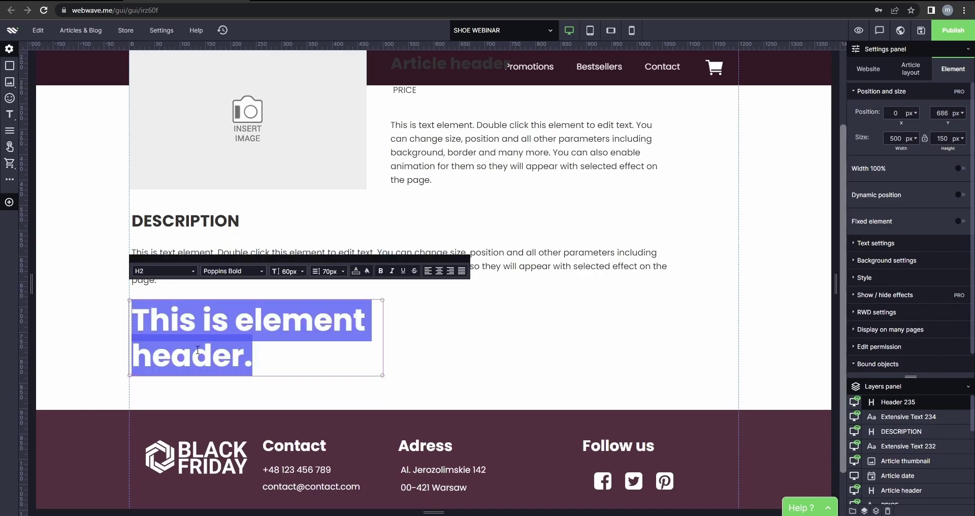
{"action": "left_click_drag", "start_coordinate": [268, 366], "coordinate": [138, 321]}
{"action": "key", "text": "BackSpace"}
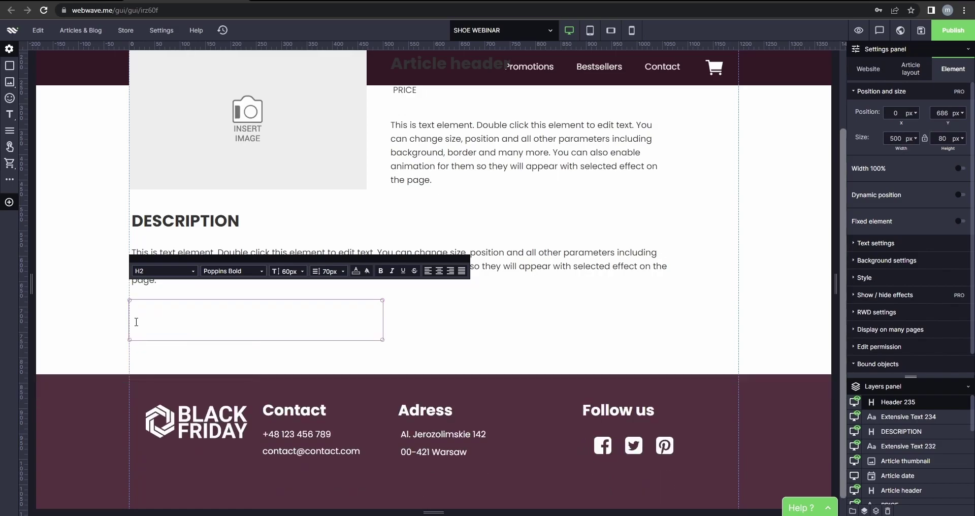
{"action": "type", "text": "ME"}
{"action": "key", "text": "BackSpace"}
{"action": "key", "text": "BackSpace"}
{"action": "left_click", "coordinate": [297, 271]}
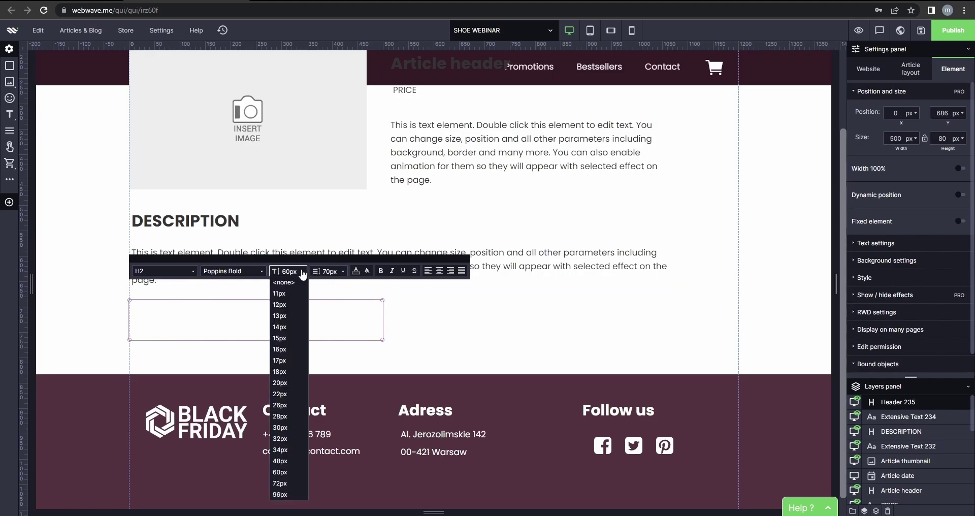
{"action": "left_click", "coordinate": [280, 438]}
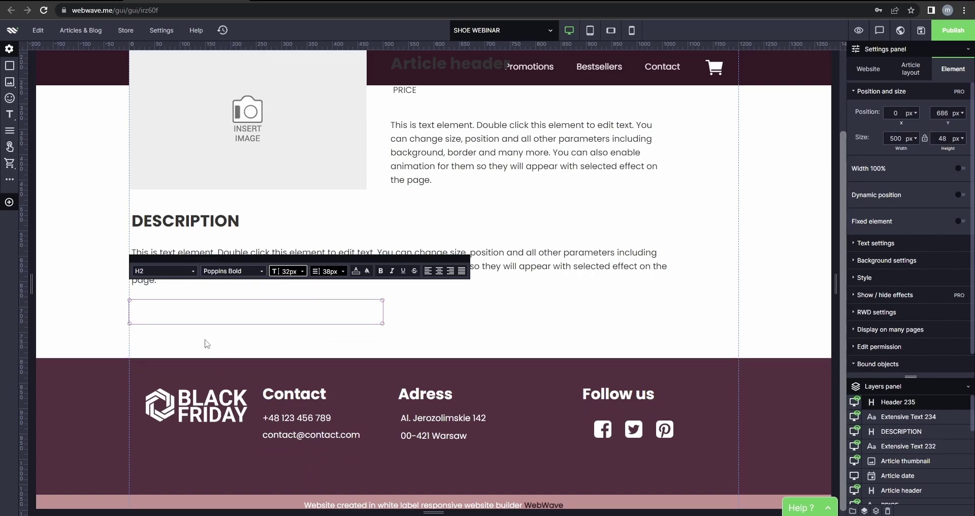
{"action": "type", "text": "MATE"}
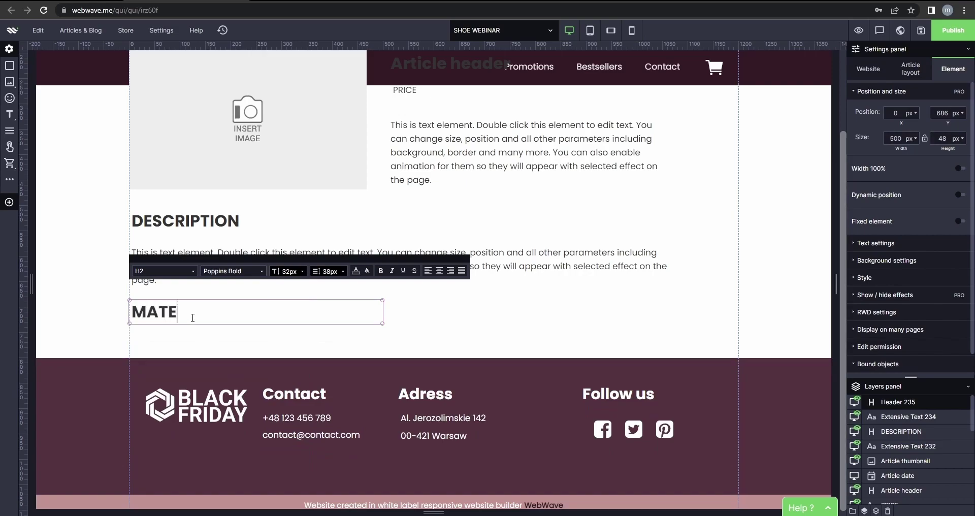
{"action": "type", "text": "RIALS USED"}
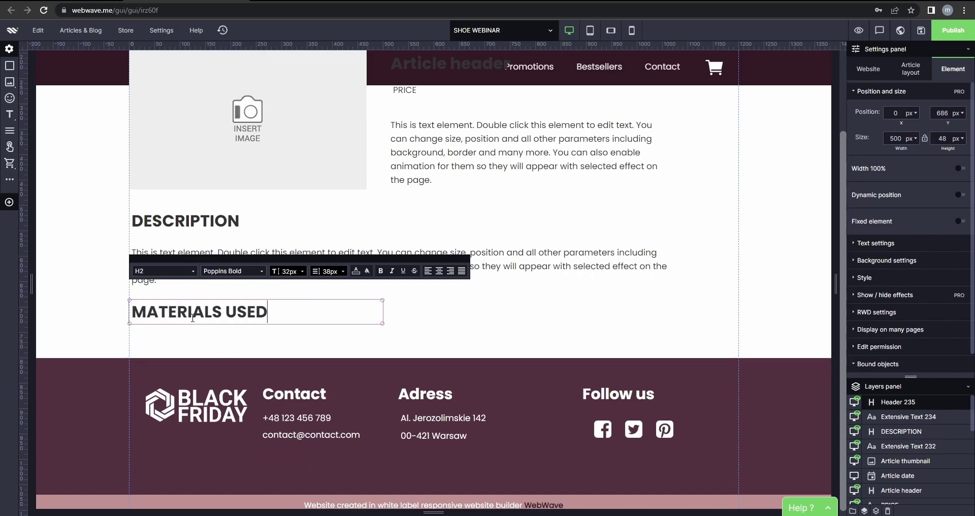
{"action": "left_click", "coordinate": [297, 342]}
Add a text block under the heading listing Leather and Polyester.
{"action": "mouse_move", "coordinate": [9, 114]}
{"action": "left_click_drag", "start_coordinate": [27, 130], "coordinate": [471, 151]}
{"action": "left_click_drag", "start_coordinate": [403, 279], "coordinate": [311, 375]}
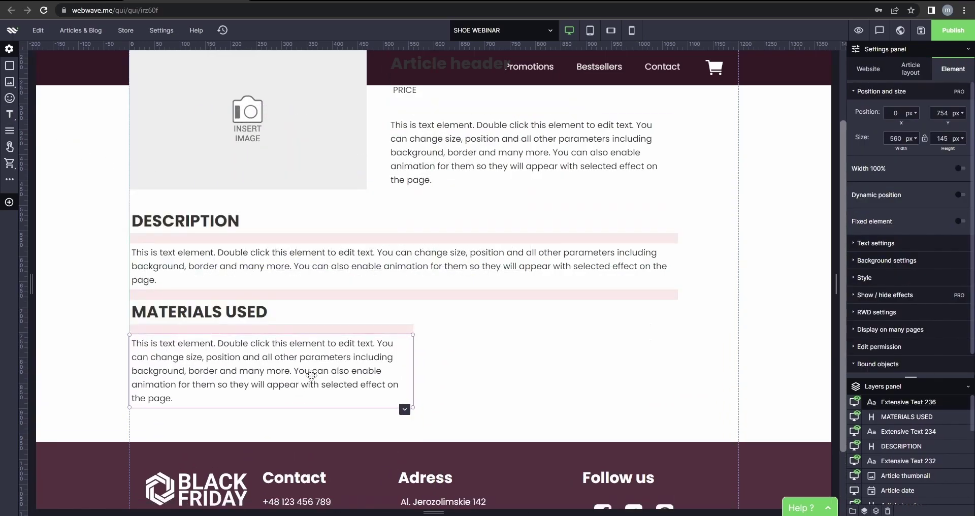
{"action": "double_click", "coordinate": [312, 373]}
{"action": "left_click_drag", "start_coordinate": [174, 399], "coordinate": [133, 343]}
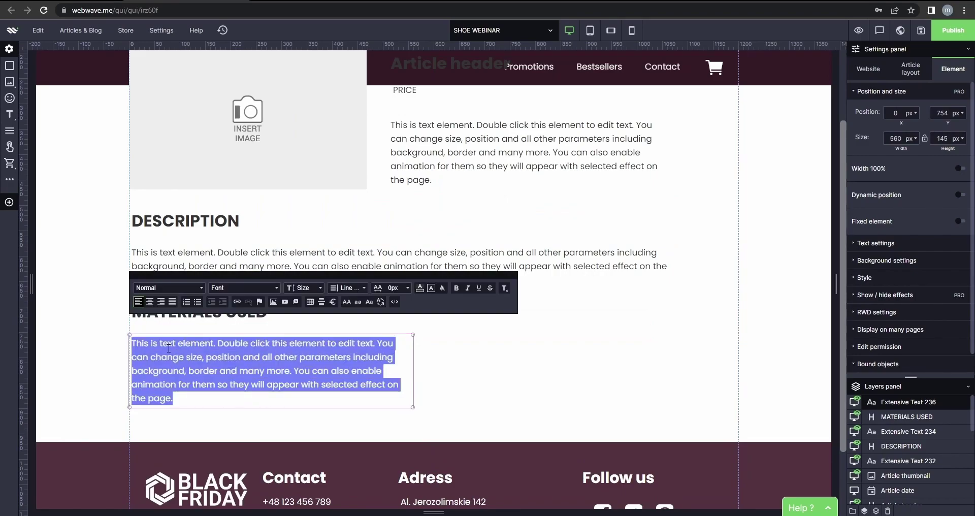
{"action": "type", "text": "Leather"}
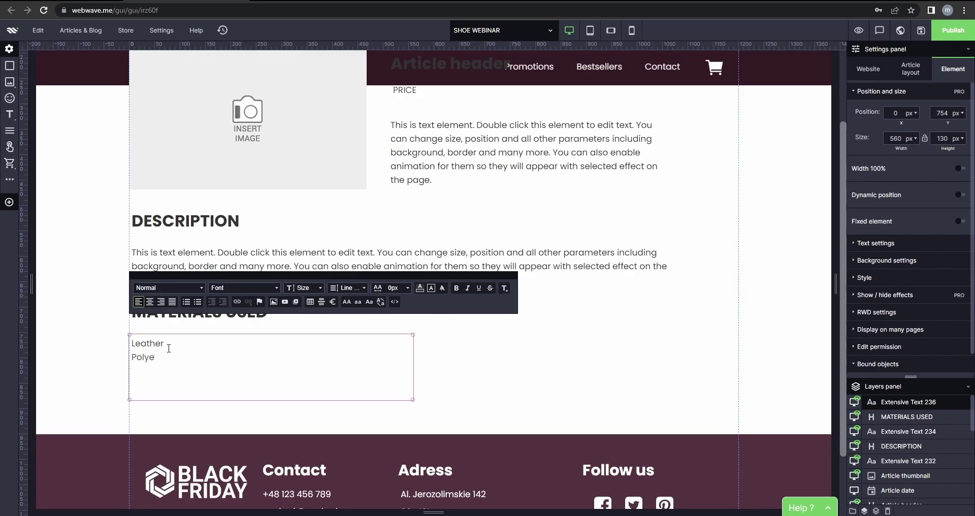
{"action": "left_click", "coordinate": [464, 372]}
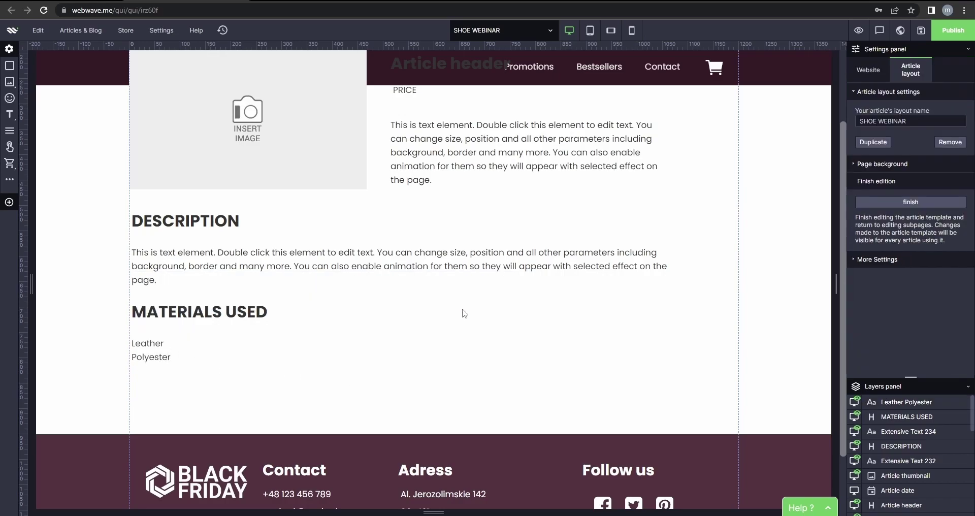
{"action": "scroll", "coordinate": [461, 312], "scroll_direction": "up", "scroll_amount": 2}
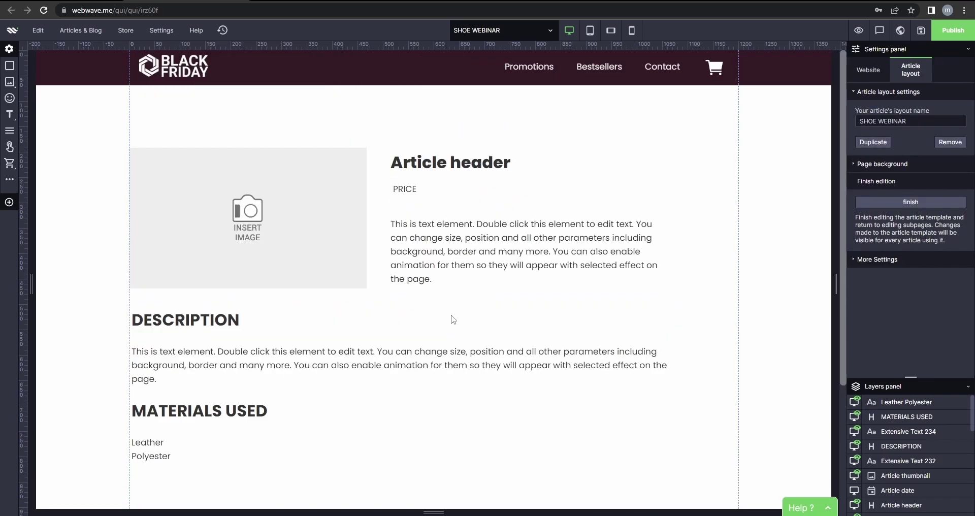
{"action": "left_click", "coordinate": [437, 167]}
{"action": "left_click_drag", "start_coordinate": [449, 166], "coordinate": [449, 158]}
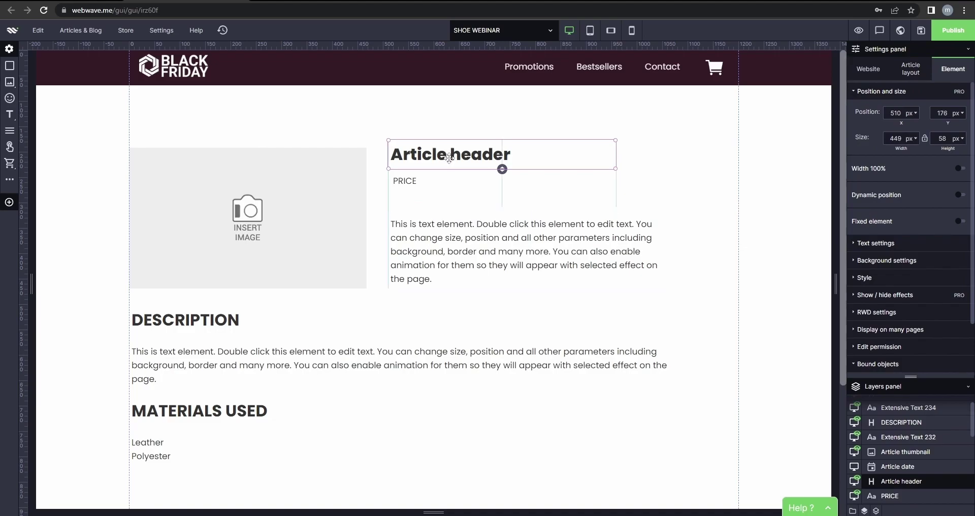
{"action": "key", "text": "ctrl+z"}
{"action": "left_click", "coordinate": [428, 192]}
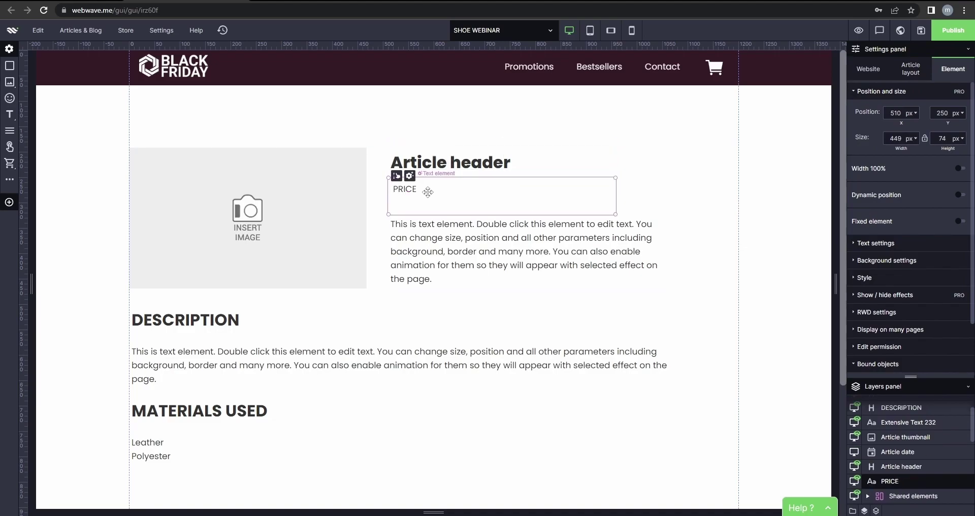
{"action": "double_click", "coordinate": [398, 189]}
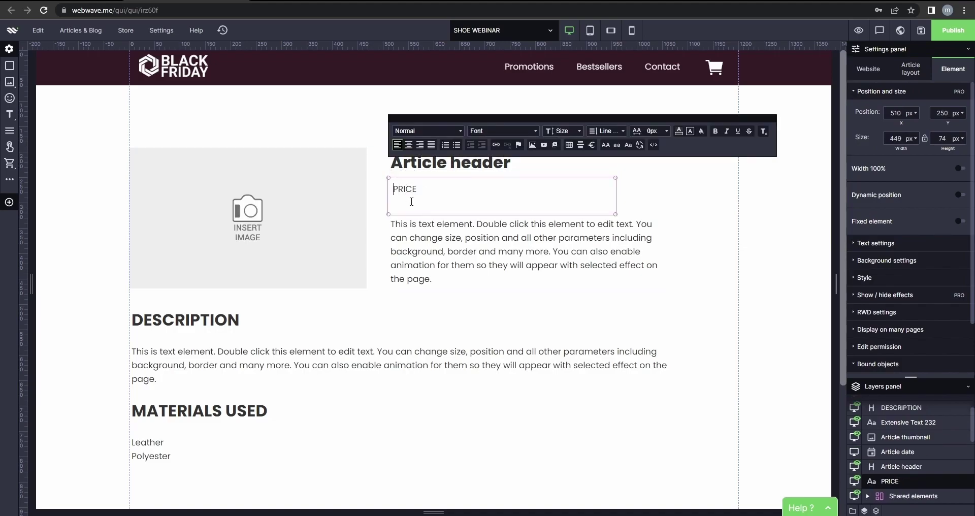
{"action": "left_click", "coordinate": [657, 209]}
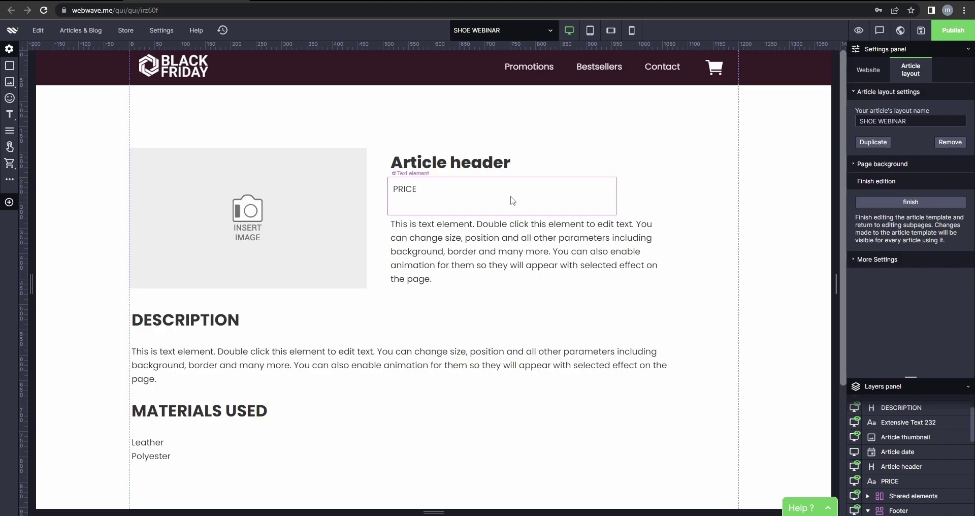
Create a new article based on the SHOE WEBINAR layout.
{"action": "left_click", "coordinate": [550, 32]}
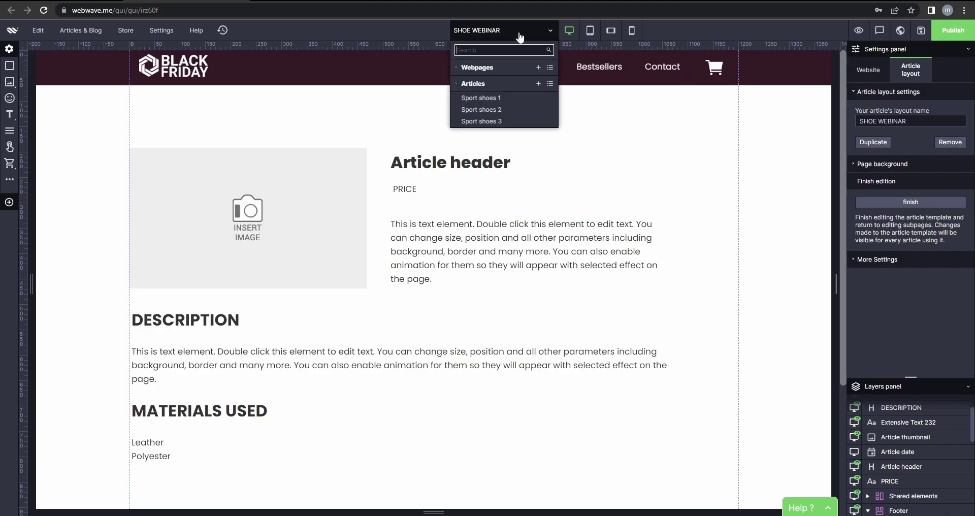
{"action": "left_click", "coordinate": [539, 84]}
{"action": "left_click", "coordinate": [450, 288]}
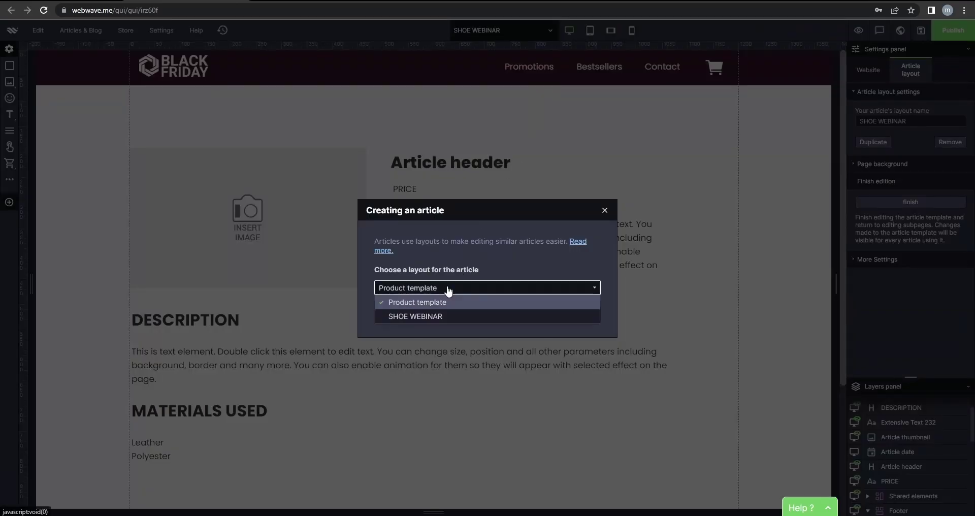
{"action": "left_click", "coordinate": [436, 320]}
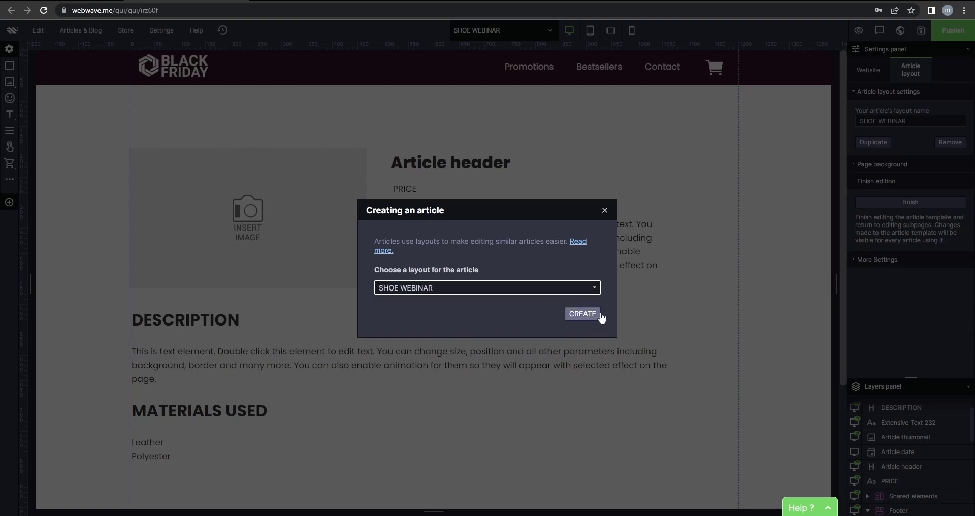
{"action": "left_click", "coordinate": [583, 315]}
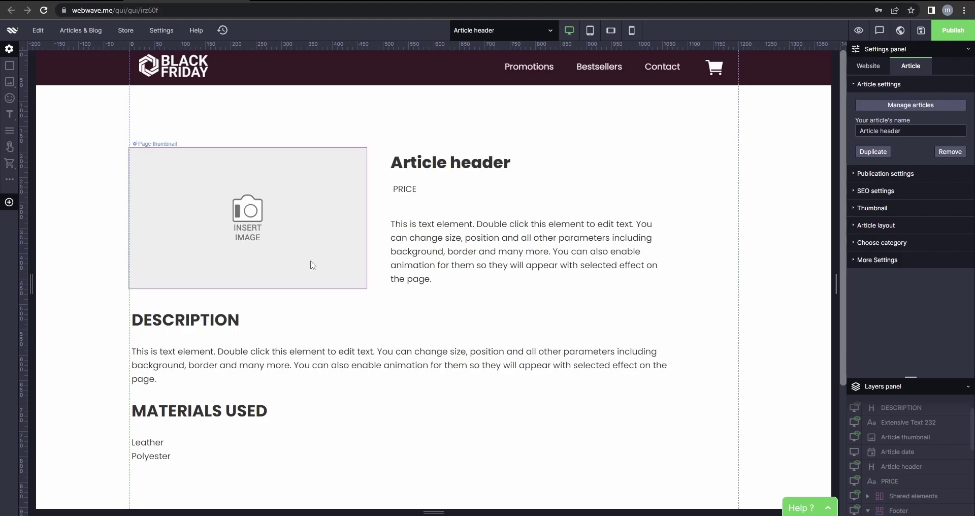
Fill the image placeholder with the Mn sport yv.jpg photo from the library.
{"action": "left_click", "coordinate": [298, 242]}
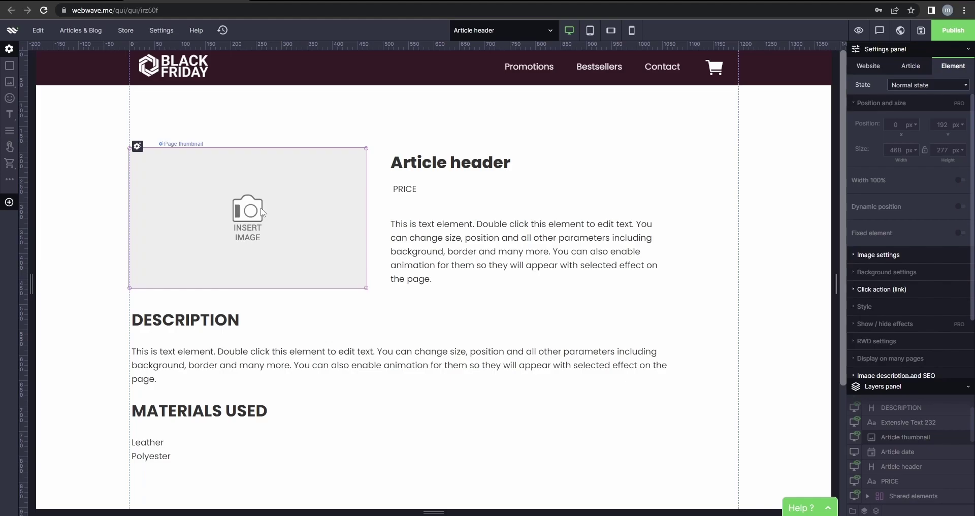
{"action": "left_click", "coordinate": [137, 147]}
{"action": "left_click", "coordinate": [147, 149]}
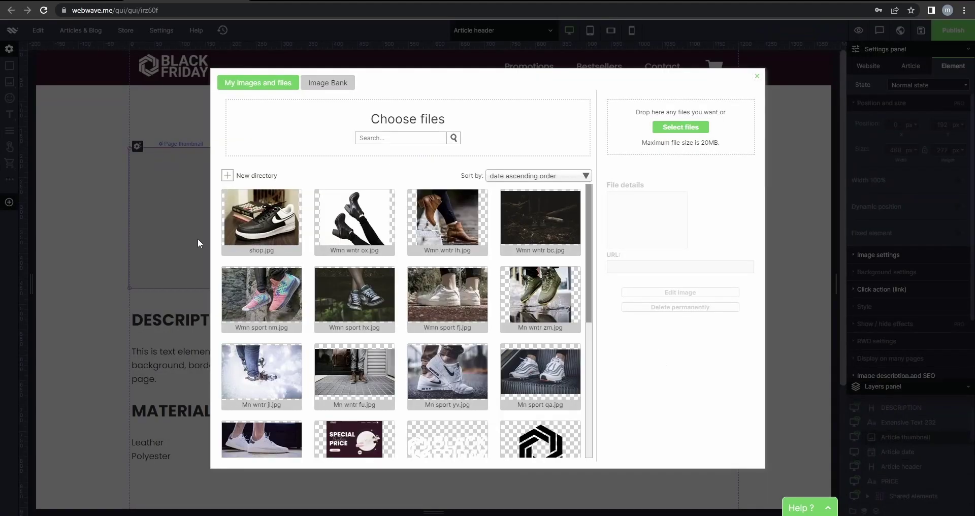
{"action": "scroll", "coordinate": [459, 350], "scroll_direction": "down", "scroll_amount": 1}
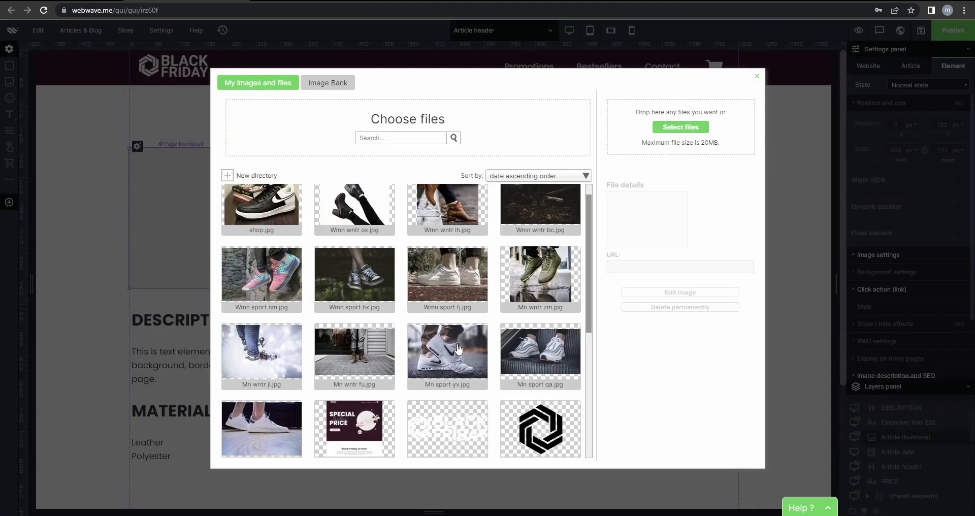
{"action": "left_click", "coordinate": [459, 349]}
{"action": "left_click", "coordinate": [703, 324]}
Select the whole Article header text for editing.
{"action": "left_click", "coordinate": [516, 165]}
{"action": "double_click", "coordinate": [516, 166]}
{"action": "left_click_drag", "start_coordinate": [531, 168], "coordinate": [393, 157]}
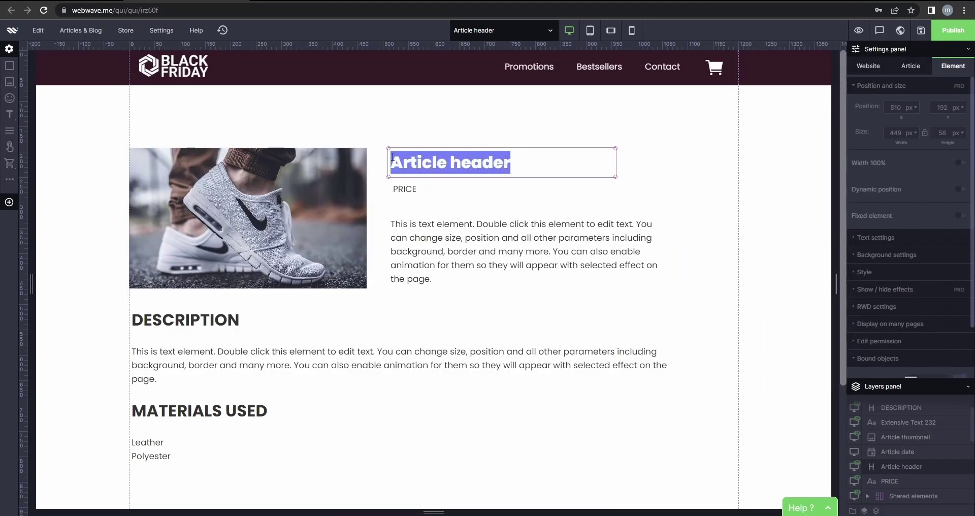
Rename the heading to NAME and change the price to 200.
{"action": "type", "text": "AN"}
{"action": "key", "text": "BackSpace"}
{"action": "key", "text": "BackSpace"}
{"action": "type", "text": "NAME"}
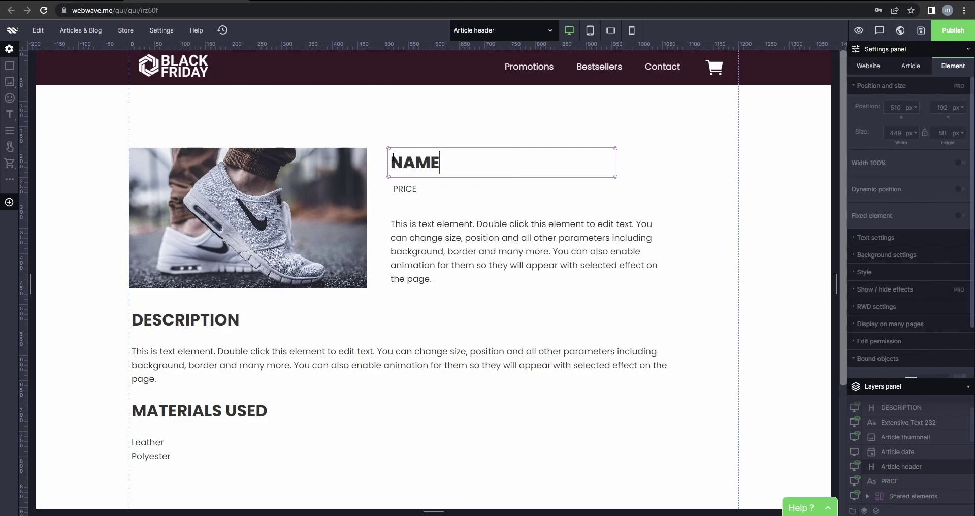
{"action": "left_click", "coordinate": [411, 190]}
{"action": "left_click", "coordinate": [424, 189]}
{"action": "left_click_drag", "start_coordinate": [424, 189], "coordinate": [391, 190]}
{"action": "type", "text": "2"}
Replace the body text under the price with filler text.
{"action": "left_click", "coordinate": [445, 232]}
{"action": "left_click", "coordinate": [446, 233]}
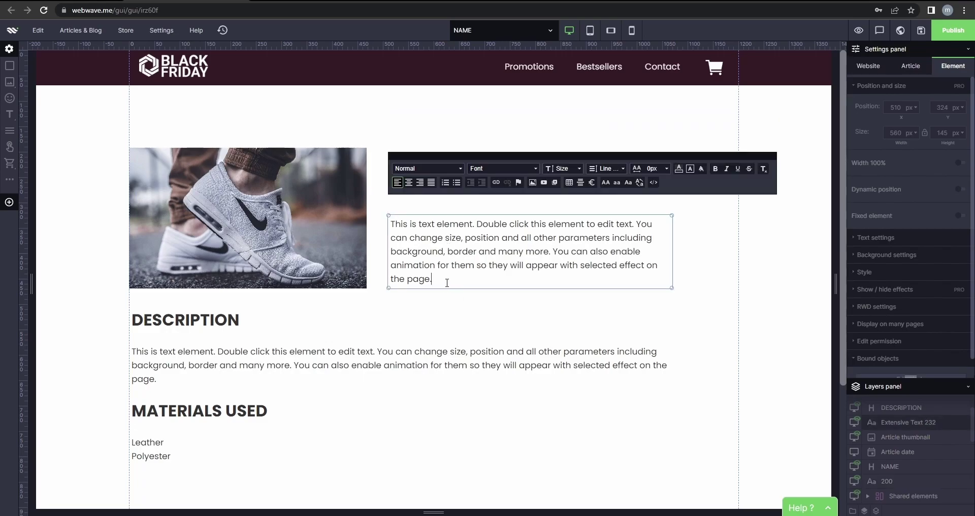
{"action": "left_click_drag", "start_coordinate": [452, 283], "coordinate": [379, 224]}
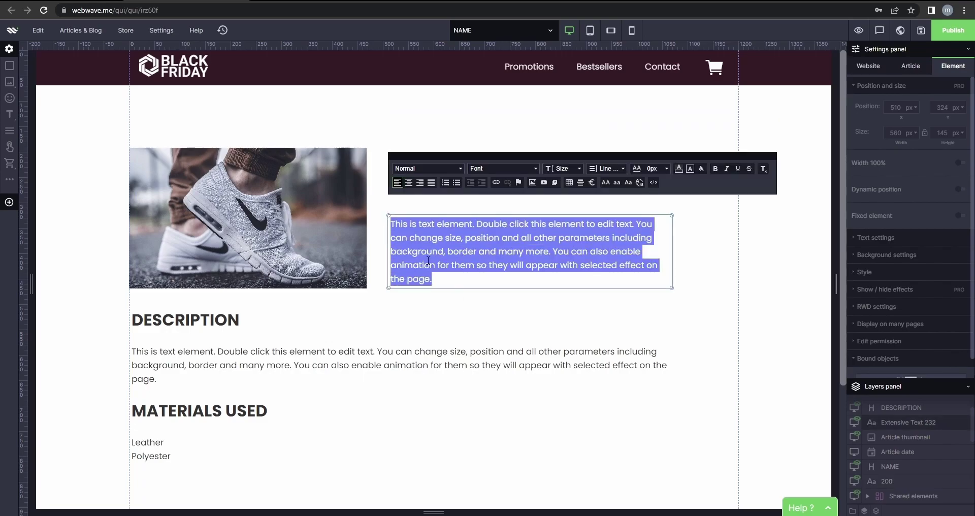
{"action": "type", "text": "dsadasdasdasdasdasd"}
Copy the description paragraph.
{"action": "left_click", "coordinate": [311, 365]}
{"action": "left_click", "coordinate": [311, 365]}
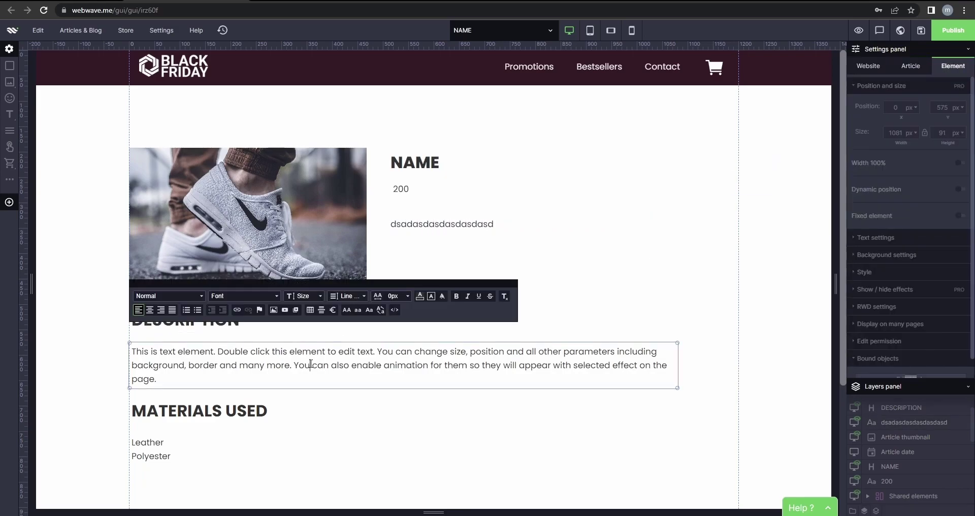
{"action": "left_click_drag", "start_coordinate": [195, 381], "coordinate": [127, 346]}
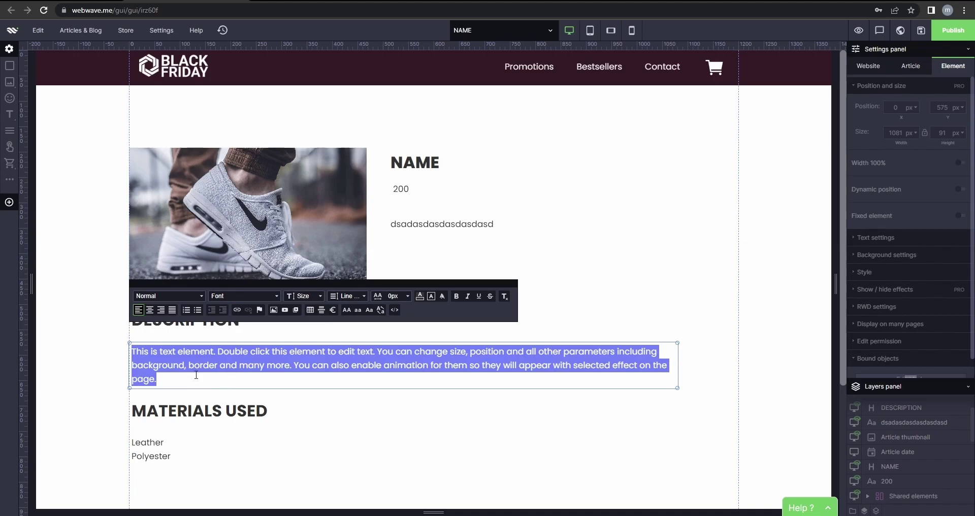
{"action": "key", "text": "ctrl+c"}
{"action": "key", "text": "ctrl+v"}
{"action": "key", "text": "ctrl+v"}
{"action": "key", "text": "ctrl+v"}
{"action": "key", "text": "ctrl+v"}
{"action": "key", "text": "ctrl+v"}
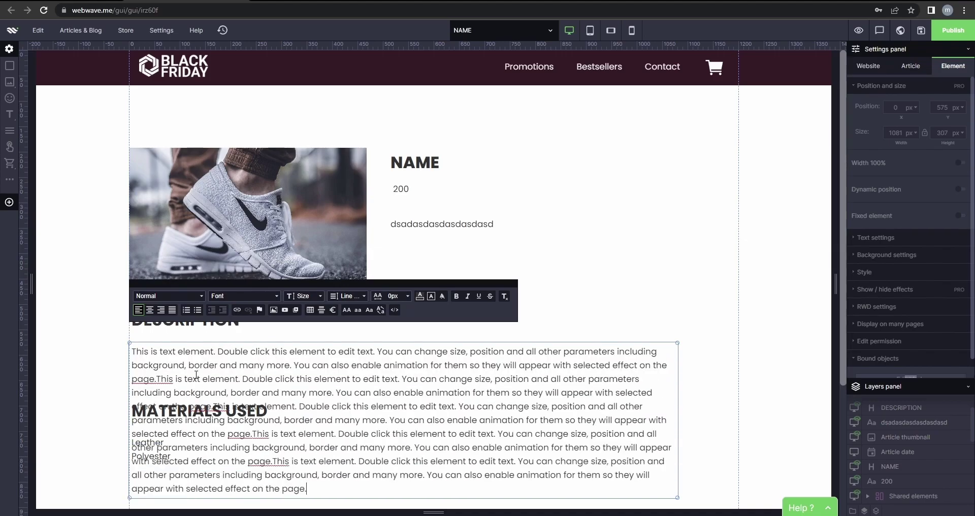
{"action": "key", "text": "ctrl+z"}
{"action": "key", "text": "ctrl+z"}
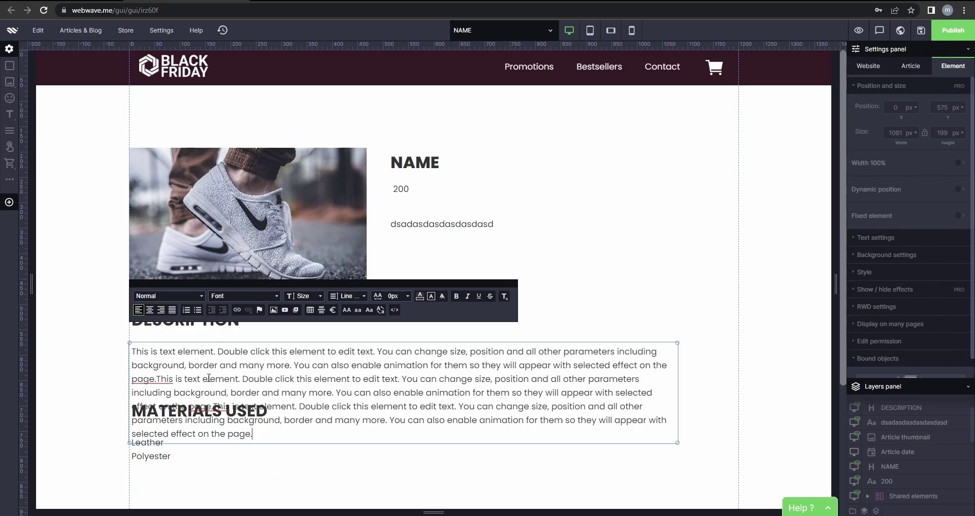
Append the copied paragraph to the filler text beside the photo.
{"action": "left_click", "coordinate": [540, 235]}
{"action": "left_click", "coordinate": [524, 224]}
{"action": "left_click_drag", "start_coordinate": [525, 224], "coordinate": [406, 224]}
{"action": "left_click", "coordinate": [524, 228]}
{"action": "key", "text": "ctrl+v"}
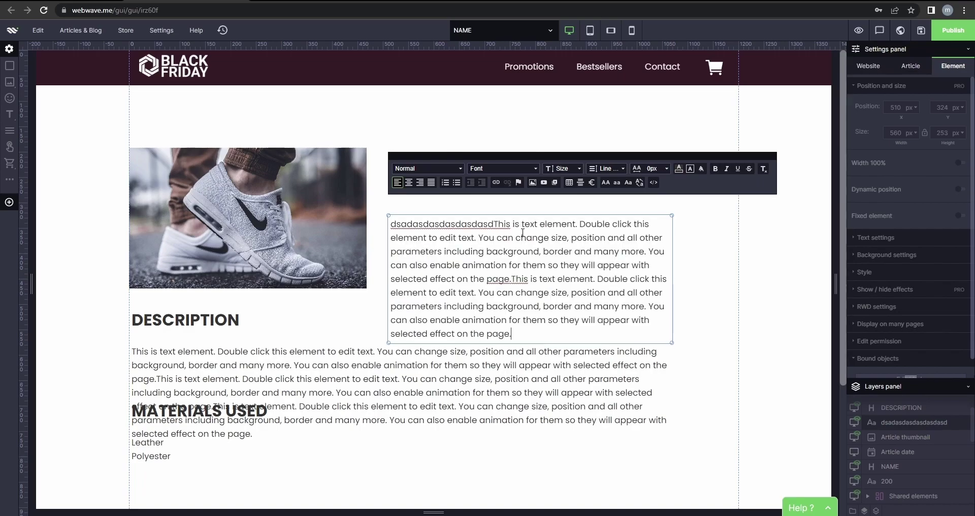
{"action": "key", "text": "ctrl+z"}
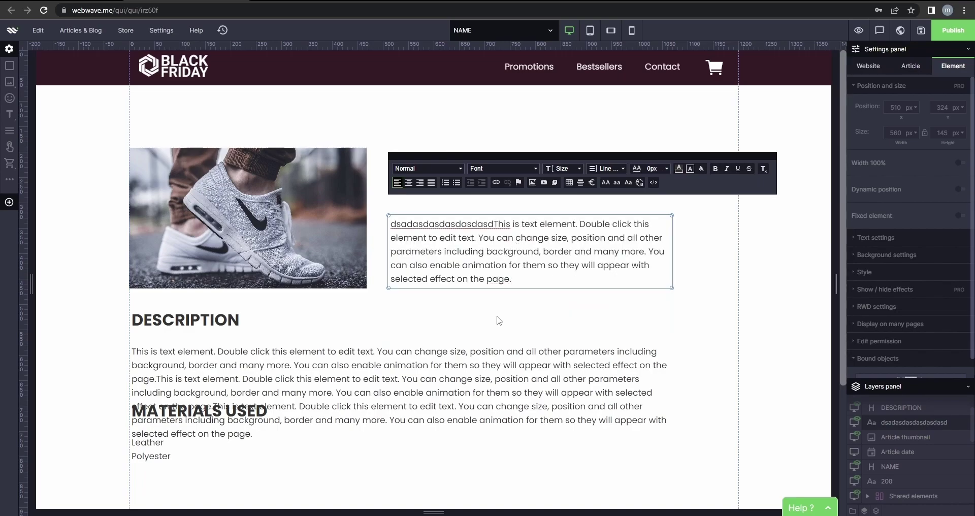
{"action": "left_click", "coordinate": [497, 317]}
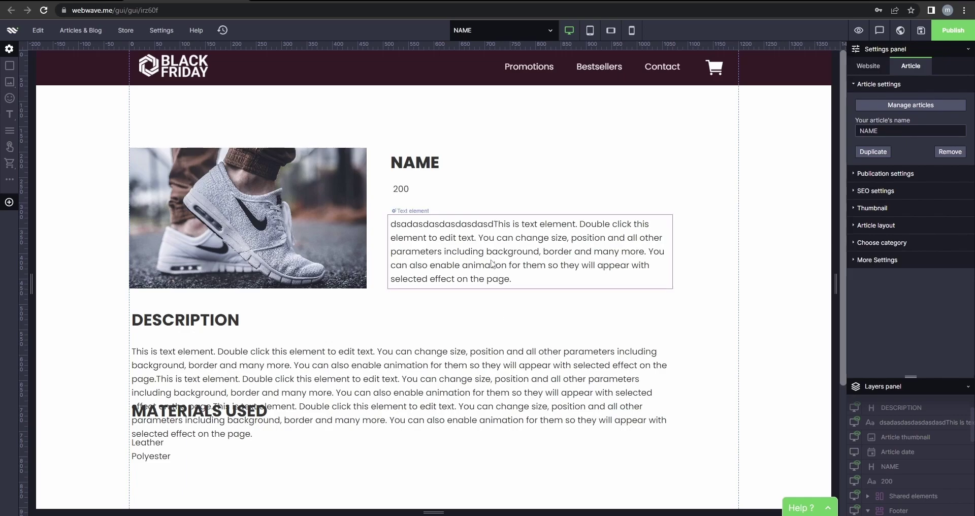
Open the SHOE WEBINAR layout for editing from Article layouts.
{"action": "left_click", "coordinate": [81, 30]}
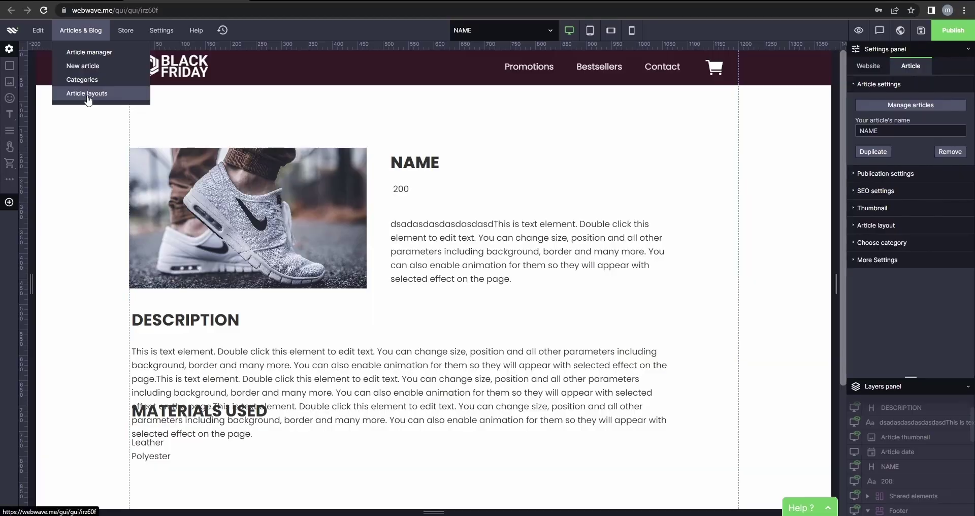
{"action": "left_click", "coordinate": [87, 93]}
{"action": "left_click", "coordinate": [457, 277]}
{"action": "left_click", "coordinate": [436, 310]}
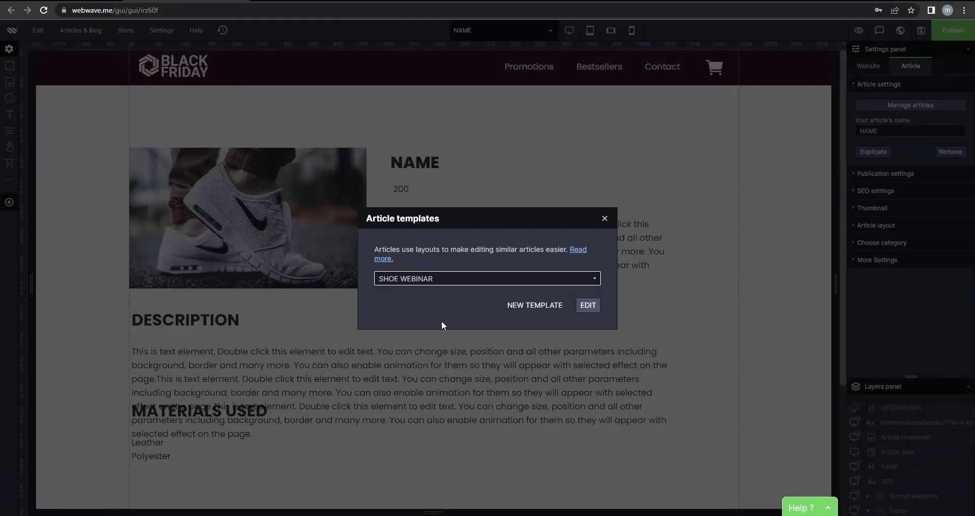
{"action": "left_click", "coordinate": [588, 306]}
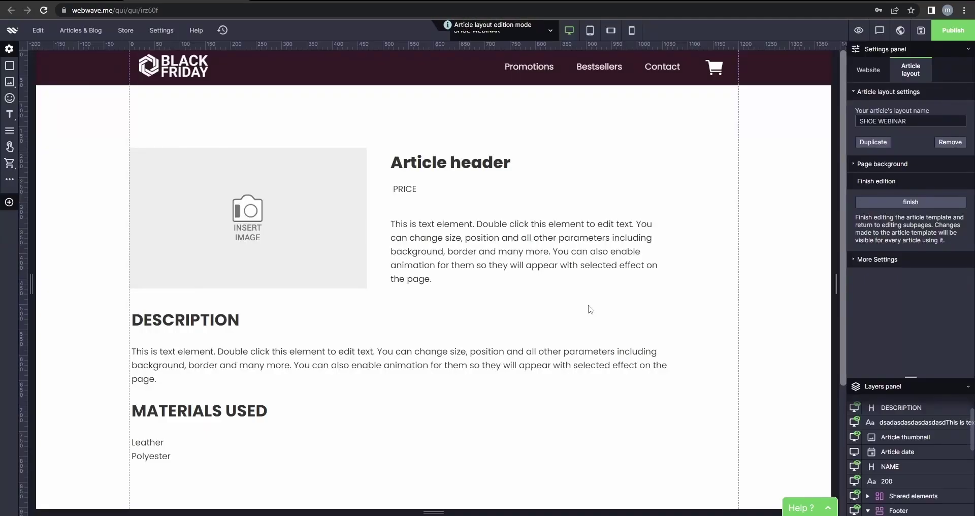
{"action": "left_click", "coordinate": [496, 255]}
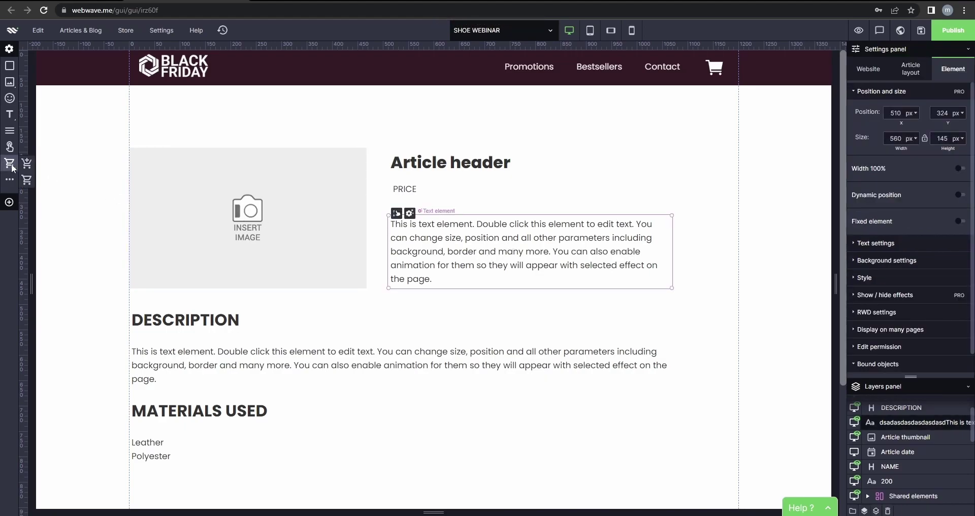
Add a cart button for product TEST, gross price 200, tax 20%.
{"action": "left_click", "coordinate": [27, 163]}
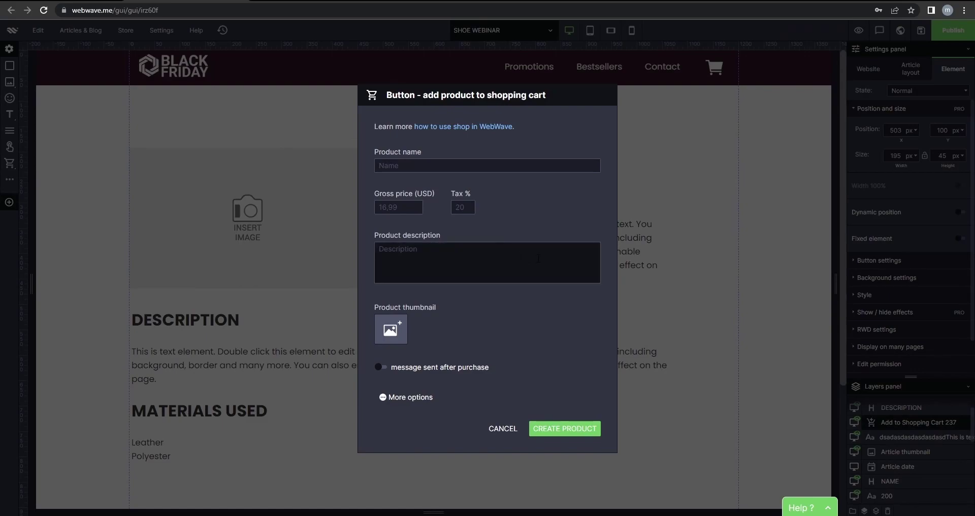
{"action": "left_click", "coordinate": [435, 168]}
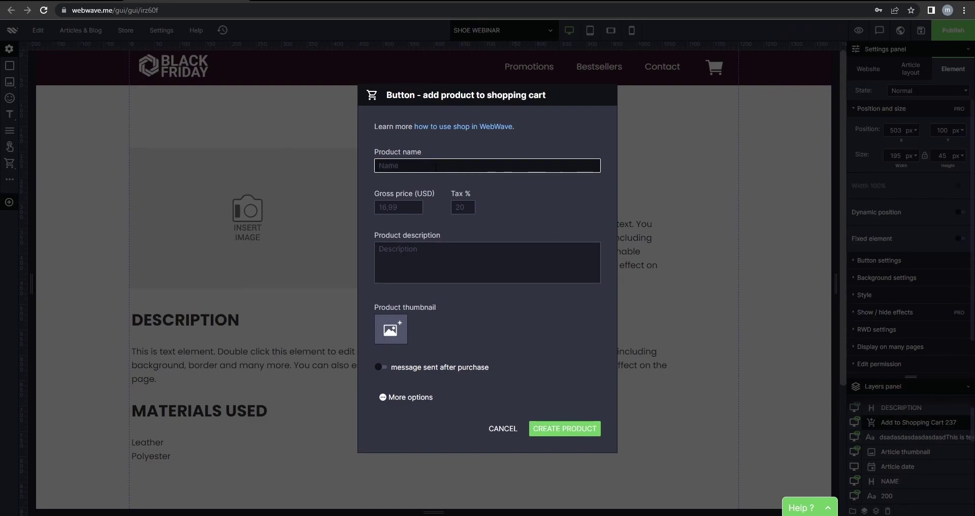
{"action": "type", "text": "TEST"}
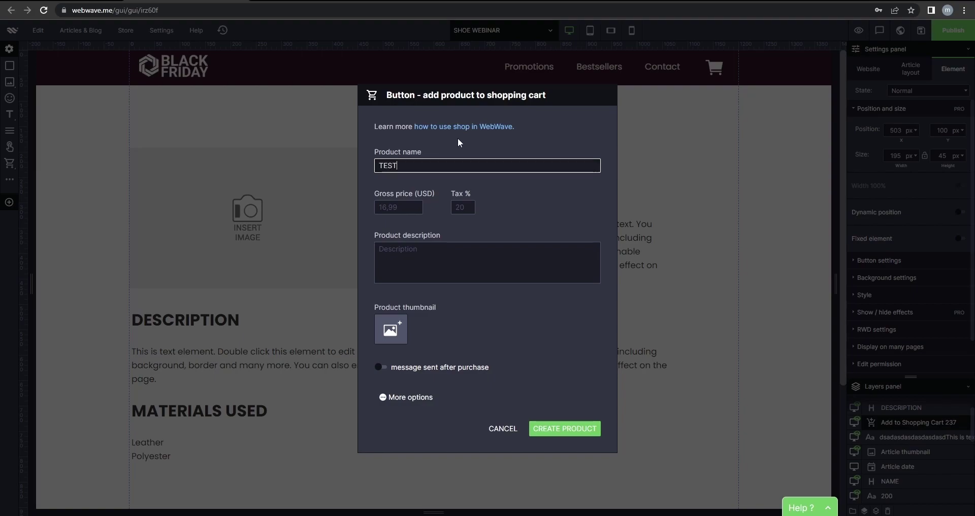
{"action": "left_click", "coordinate": [400, 207]}
{"action": "type", "text": "200"}
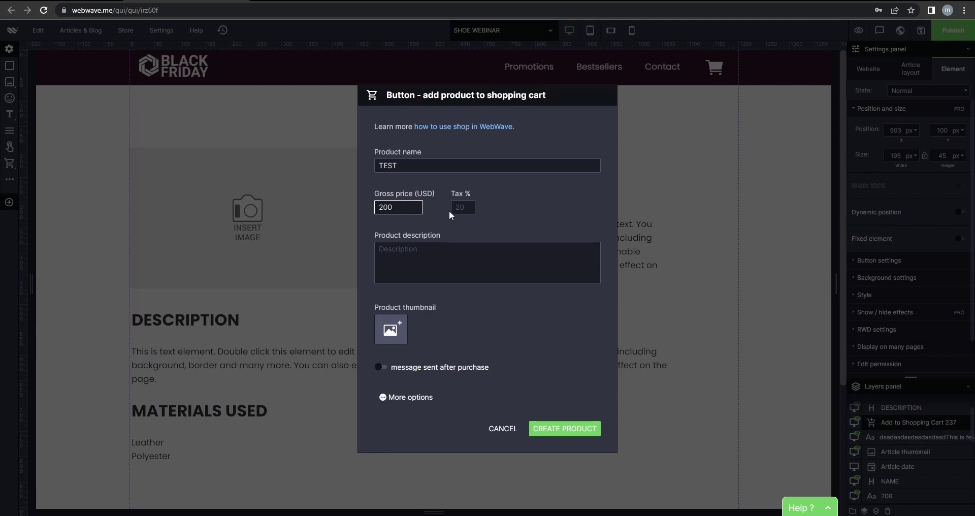
{"action": "left_click", "coordinate": [462, 207]}
{"action": "type", "text": "20"}
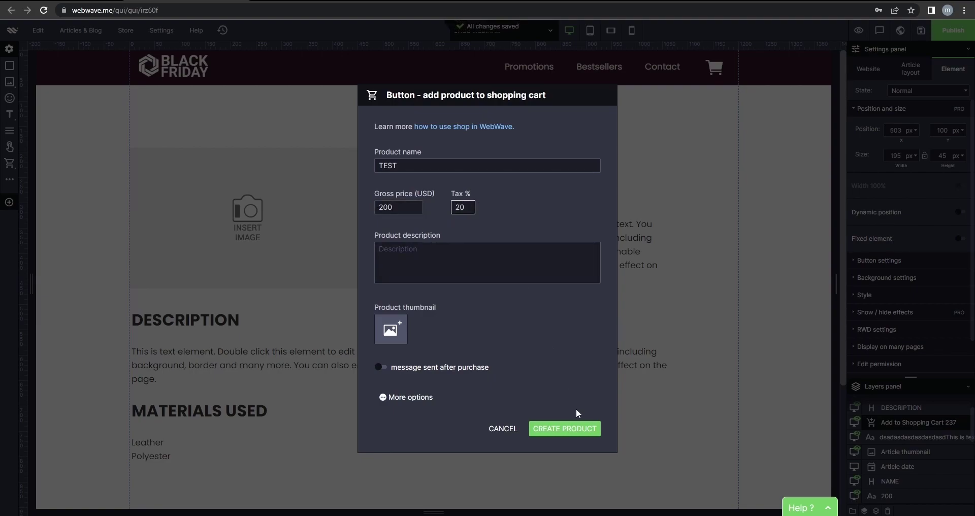
{"action": "left_click", "coordinate": [577, 433]}
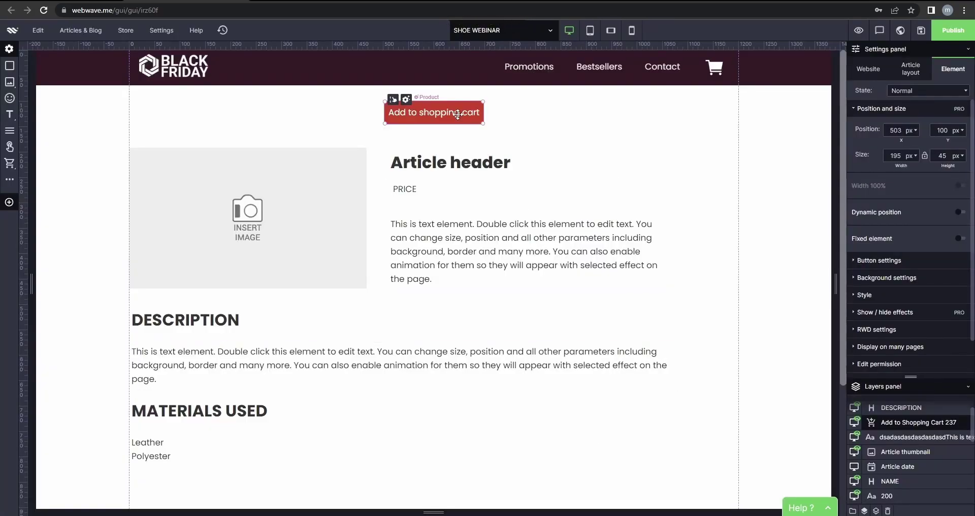
Move the cart button beside DESCRIPTION and widen the body text to 670 px.
{"action": "left_click_drag", "start_coordinate": [475, 118], "coordinate": [697, 301]}
{"action": "left_click", "coordinate": [655, 239]}
{"action": "left_click_drag", "start_coordinate": [673, 245], "coordinate": [722, 241]}
Set the cart button's background colour to dark plum 3c1a24.
{"action": "left_click", "coordinate": [714, 300]}
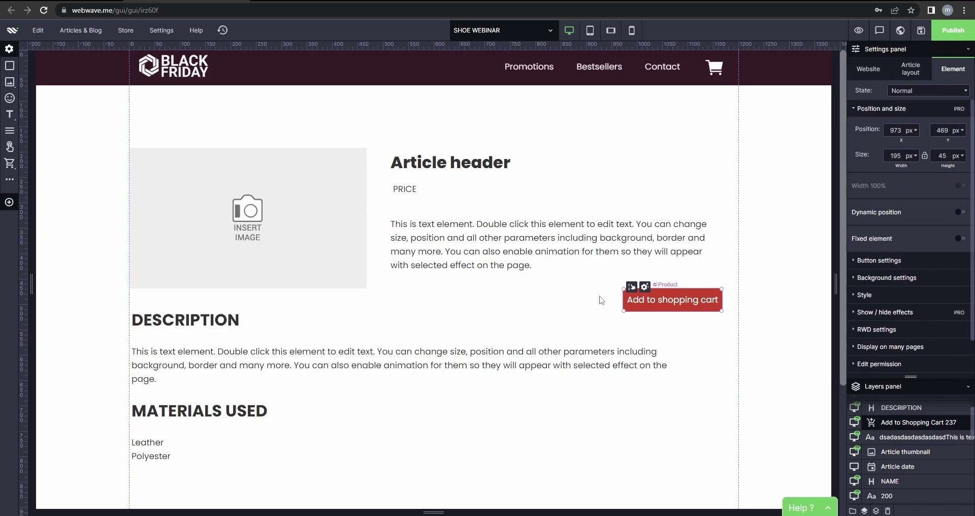
{"action": "left_click", "coordinate": [601, 300]}
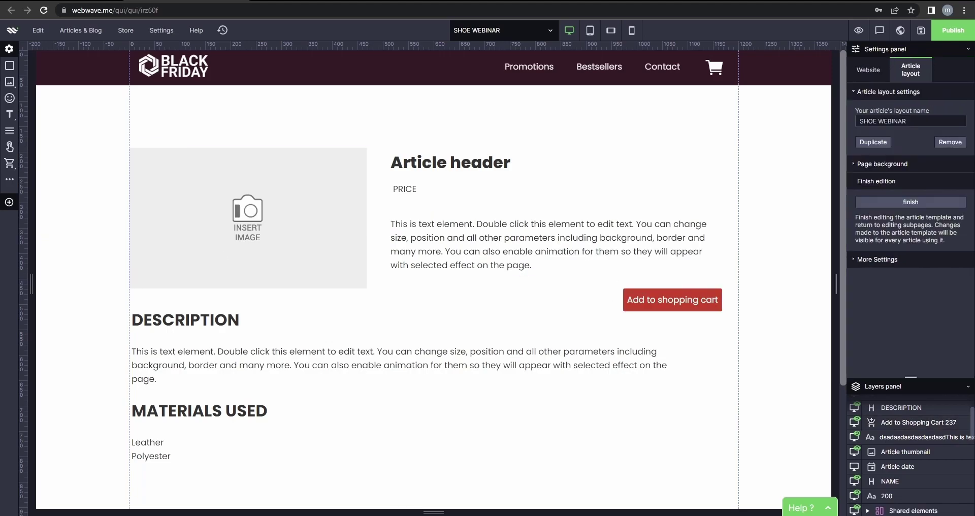
{"action": "left_click", "coordinate": [711, 294]}
{"action": "scroll", "coordinate": [915, 239], "scroll_direction": "down", "scroll_amount": 4}
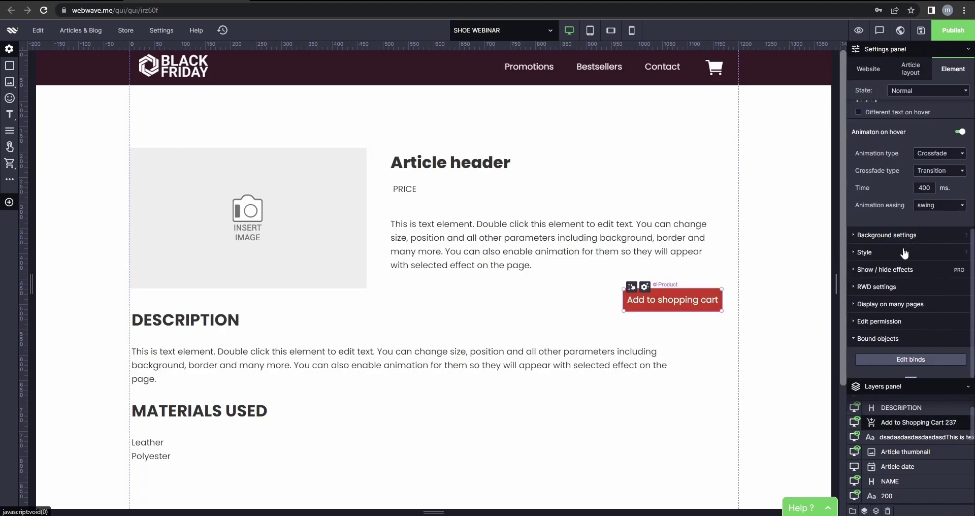
{"action": "left_click", "coordinate": [918, 275]}
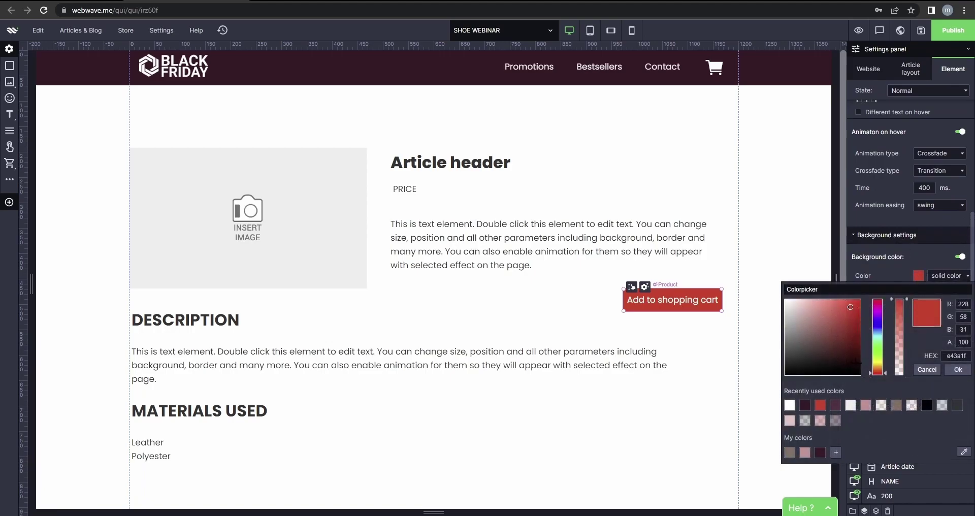
{"action": "left_click", "coordinate": [805, 405]}
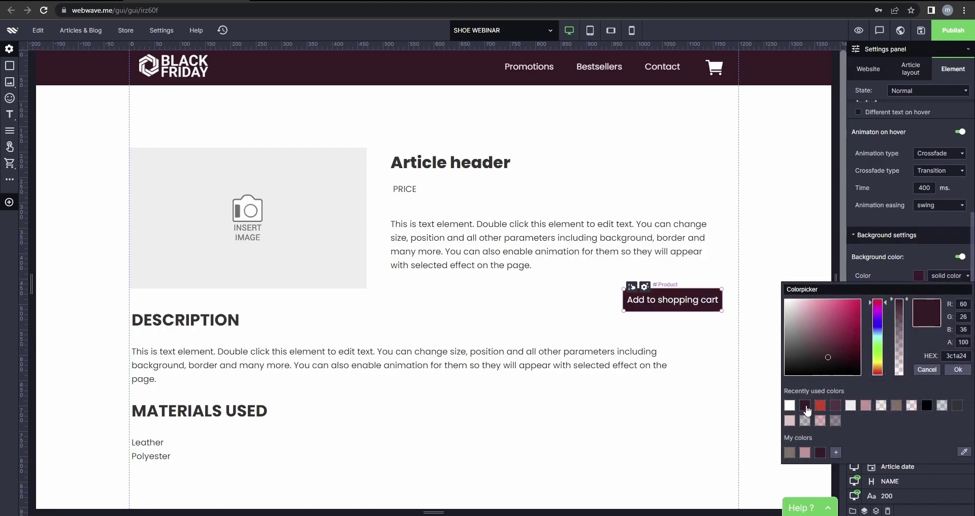
{"action": "left_click", "coordinate": [958, 370]}
Set the button's hover-state colour to dark plum.
{"action": "left_click", "coordinate": [926, 90]}
{"action": "left_click", "coordinate": [922, 111]}
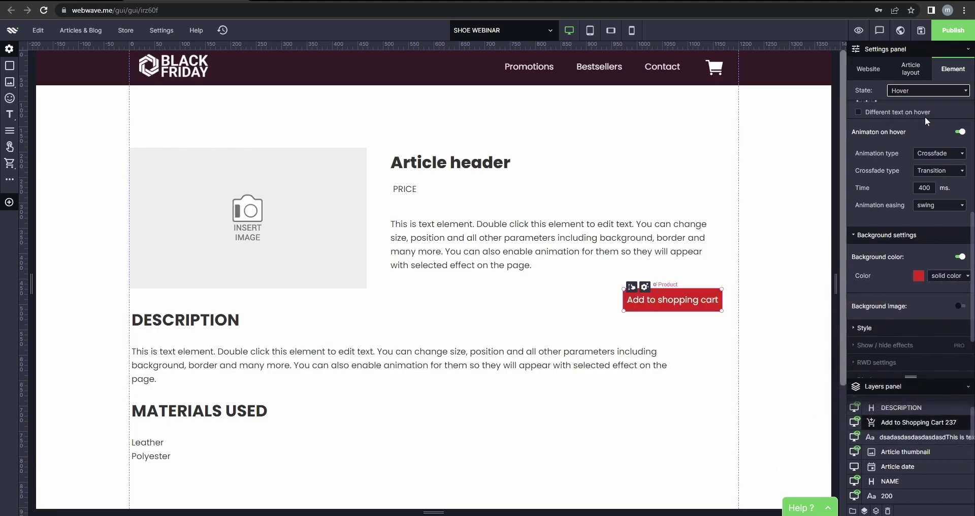
{"action": "left_click", "coordinate": [918, 276]}
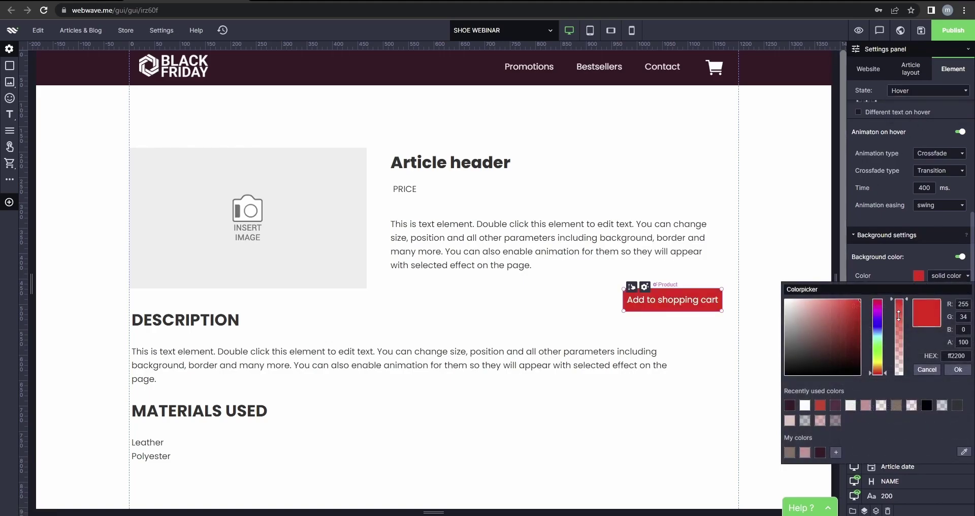
{"action": "left_click", "coordinate": [835, 406]}
{"action": "left_click", "coordinate": [958, 369]}
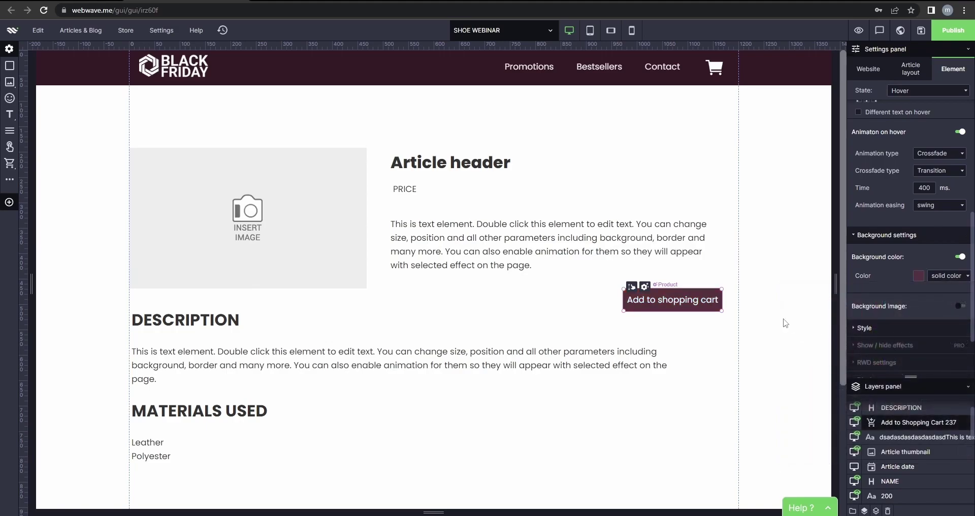
{"action": "left_click", "coordinate": [779, 324]}
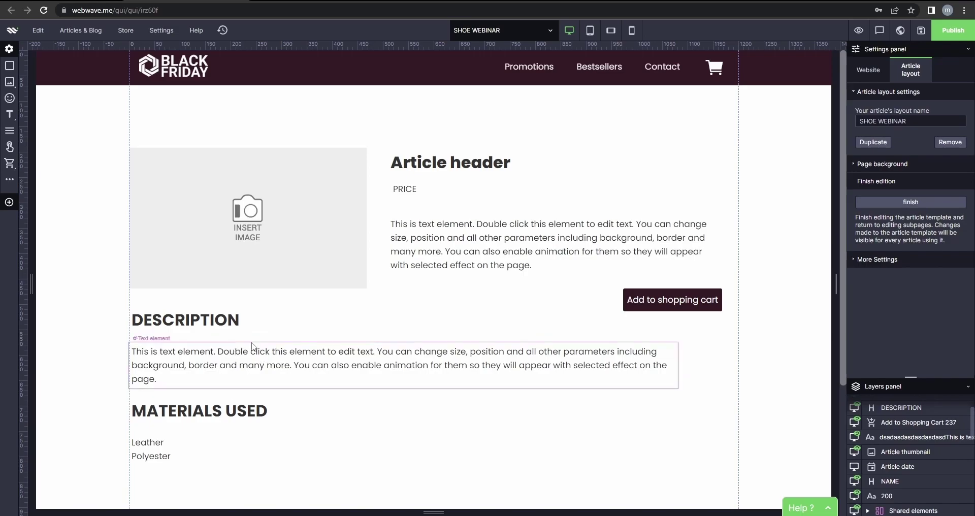
{"action": "left_click", "coordinate": [244, 343]}
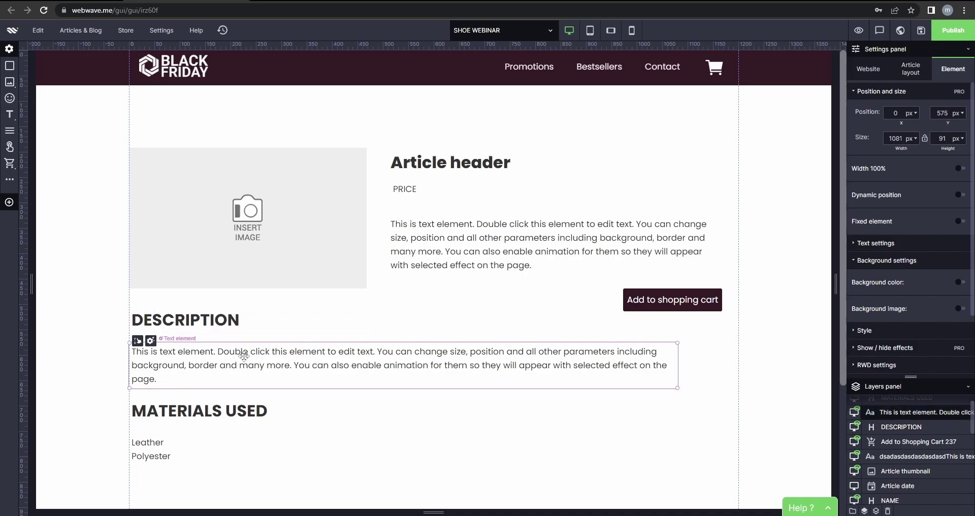
{"action": "left_click", "coordinate": [222, 413]}
{"action": "left_click", "coordinate": [184, 450]}
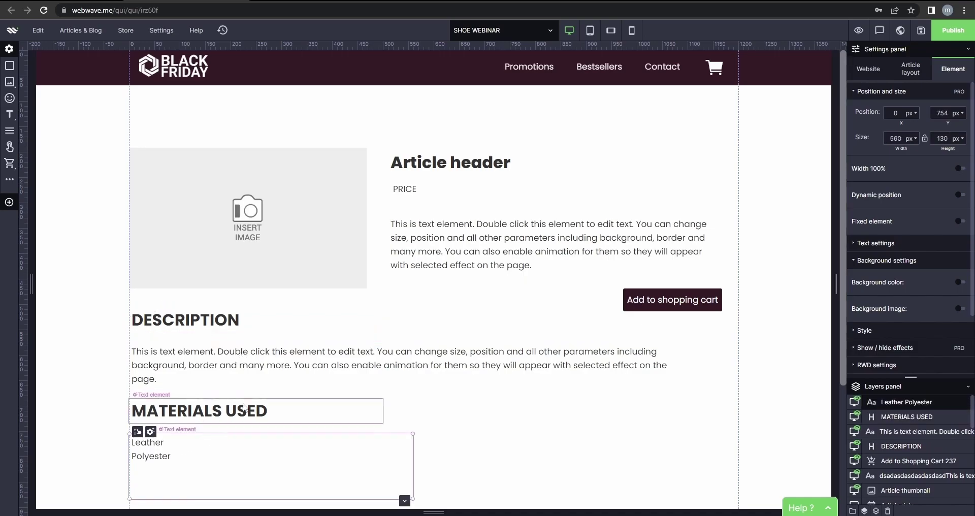
{"action": "left_click", "coordinate": [306, 322]}
{"action": "left_click", "coordinate": [426, 327]}
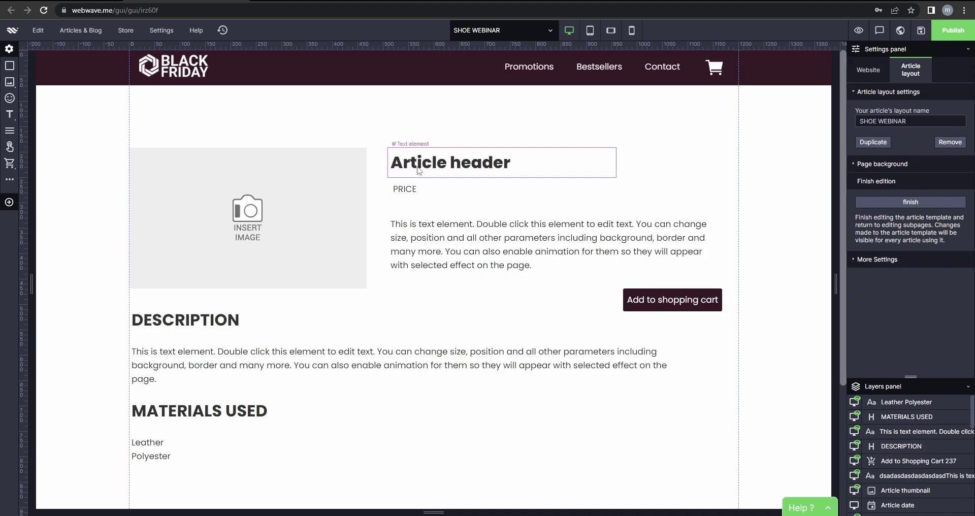
{"action": "left_click", "coordinate": [452, 171]}
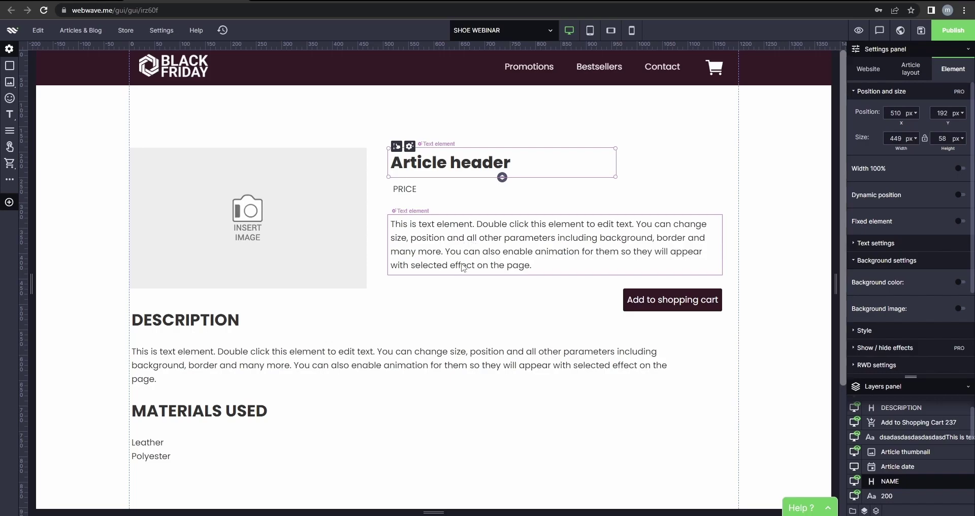
Move the paragraph up and relate it to the Article header.
{"action": "left_click", "coordinate": [446, 235]}
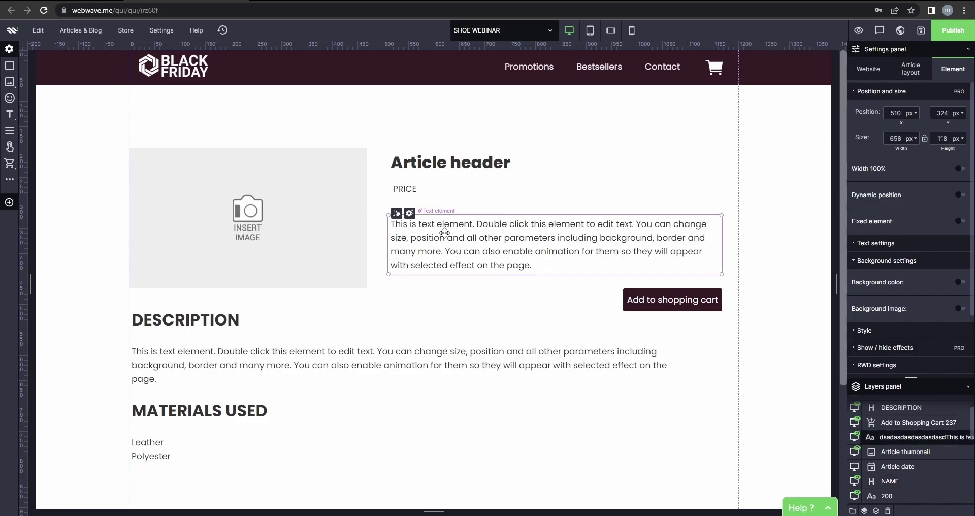
{"action": "left_click_drag", "start_coordinate": [445, 234], "coordinate": [444, 225]}
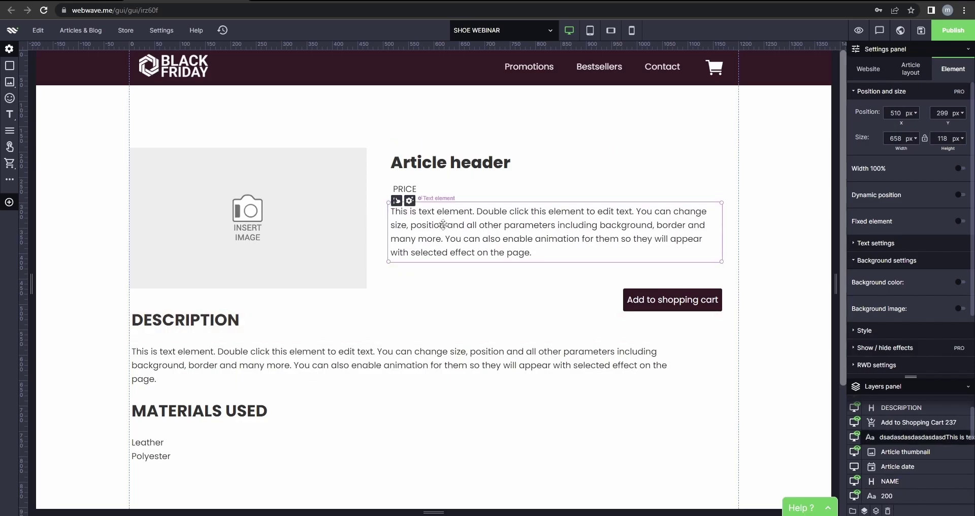
{"action": "left_click", "coordinate": [458, 165]}
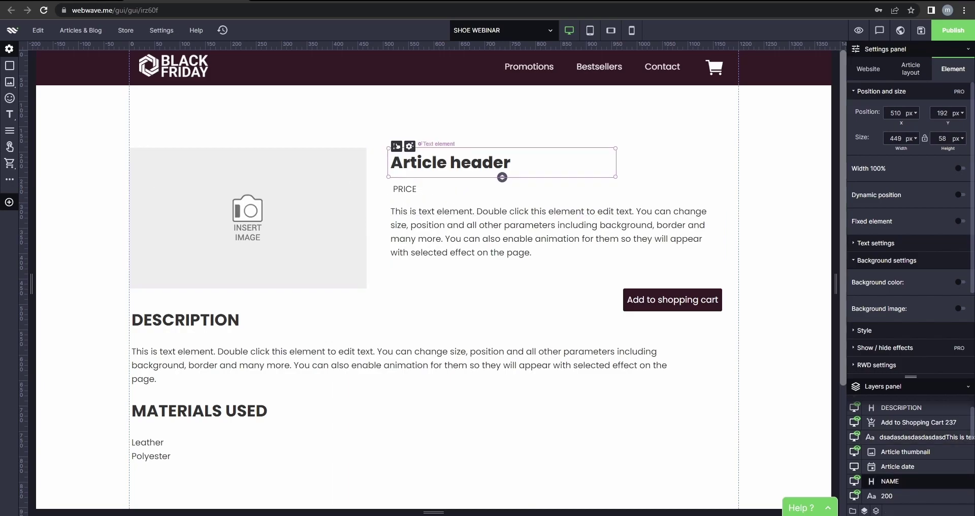
{"action": "left_click", "coordinate": [503, 178]}
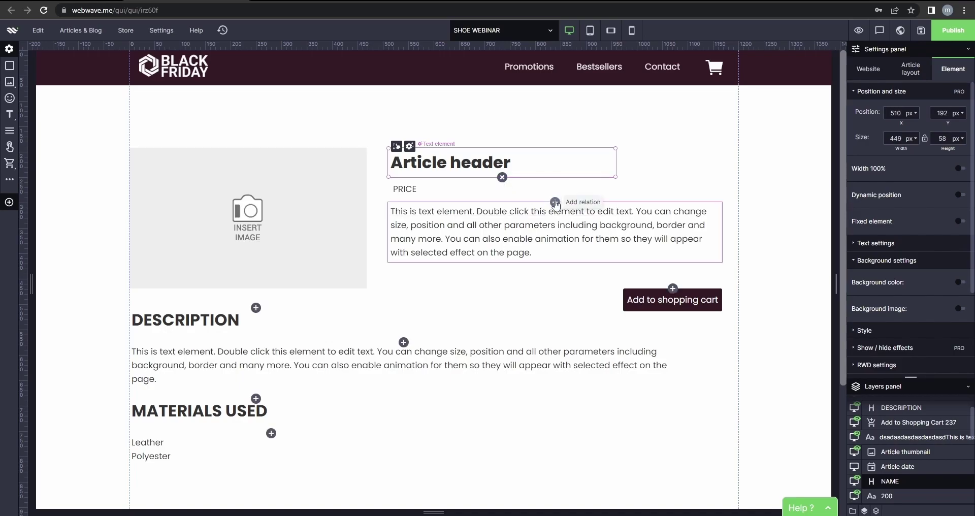
{"action": "left_click", "coordinate": [555, 202]}
Move the paragraph back down below PRICE.
{"action": "left_click", "coordinate": [496, 194]}
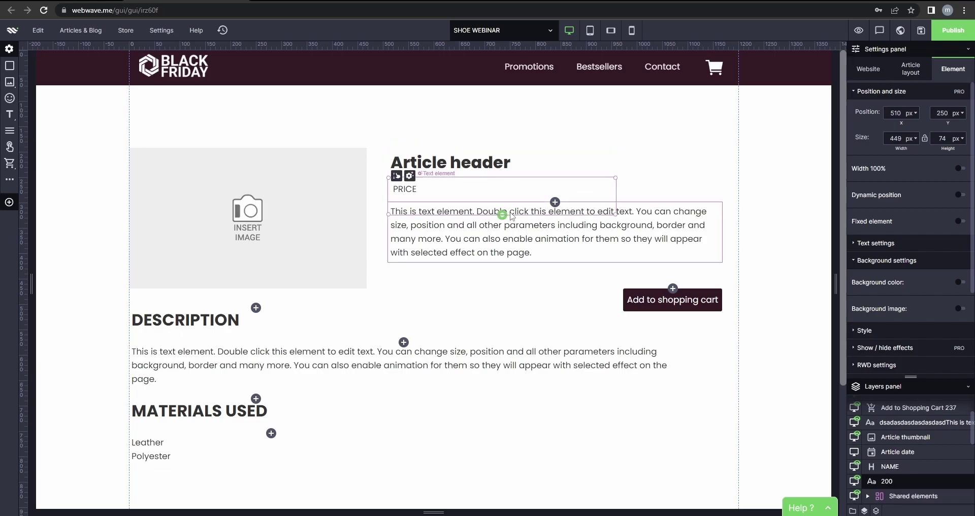
{"action": "left_click", "coordinate": [543, 211]}
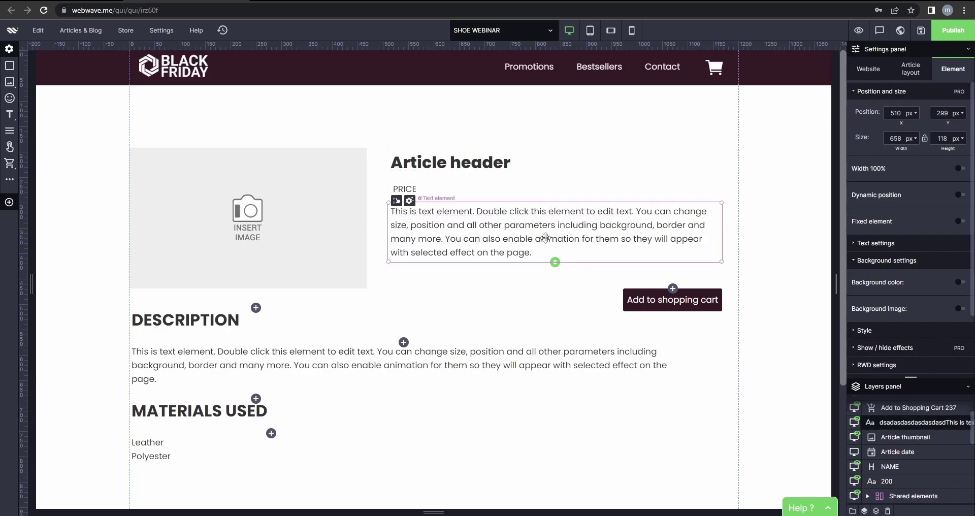
{"action": "left_click_drag", "start_coordinate": [546, 239], "coordinate": [546, 252]}
{"action": "left_click", "coordinate": [564, 172]}
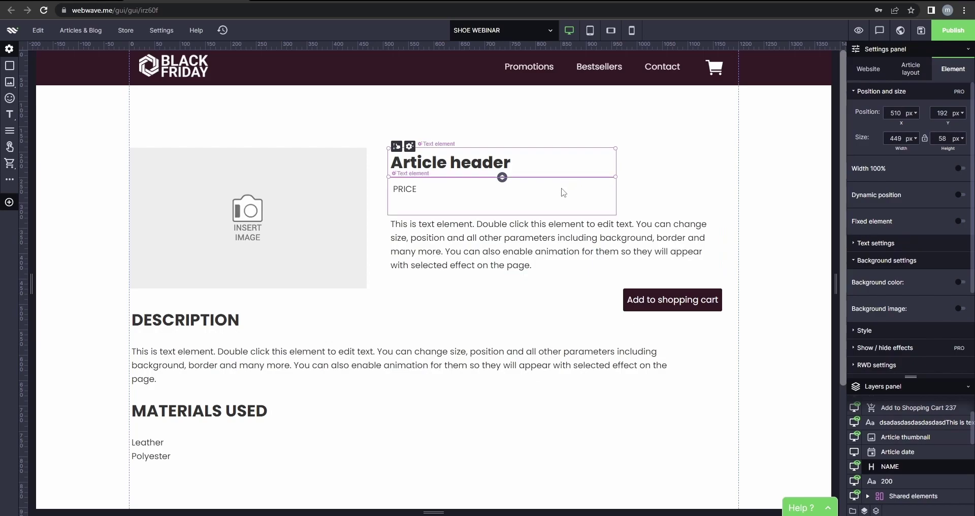
{"action": "left_click", "coordinate": [564, 195]}
{"action": "left_click", "coordinate": [549, 231]}
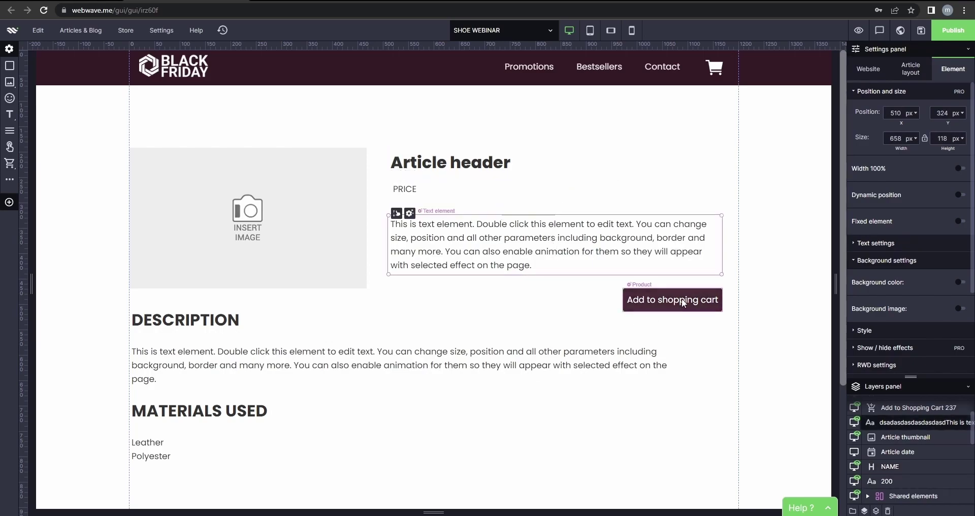
Bind the Add to shopping cart button to the paragraph.
{"action": "left_click", "coordinate": [650, 295]}
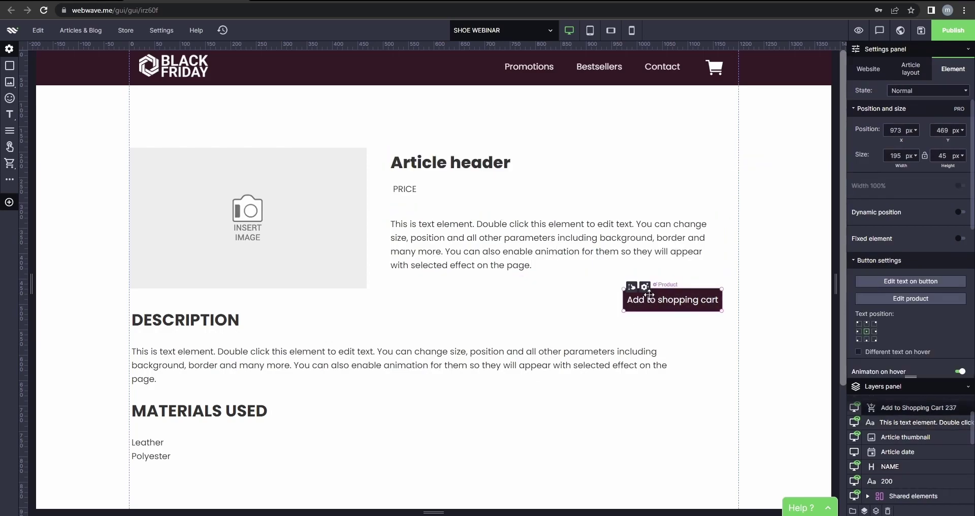
{"action": "left_click", "coordinate": [618, 265]}
{"action": "scroll", "coordinate": [914, 267], "scroll_direction": "down", "scroll_amount": 3}
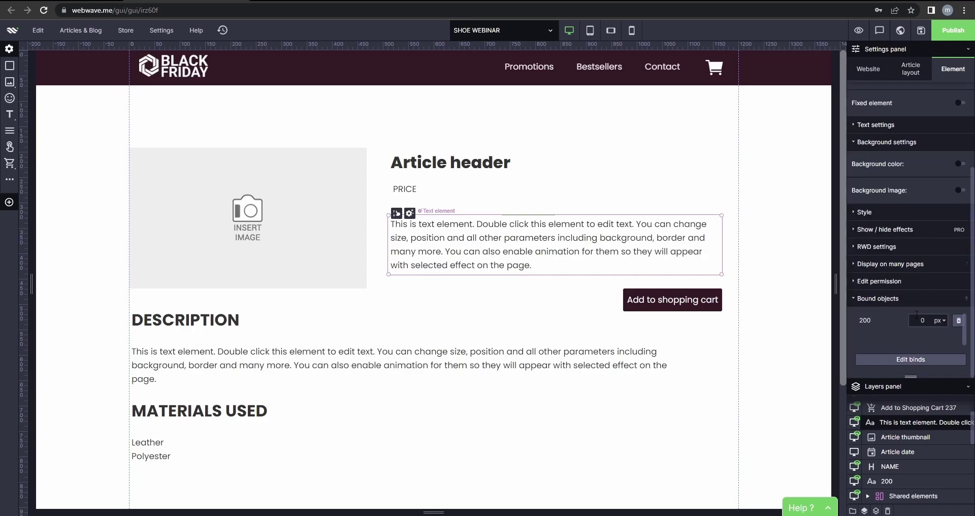
{"action": "left_click", "coordinate": [915, 361]}
{"action": "left_click", "coordinate": [673, 294]}
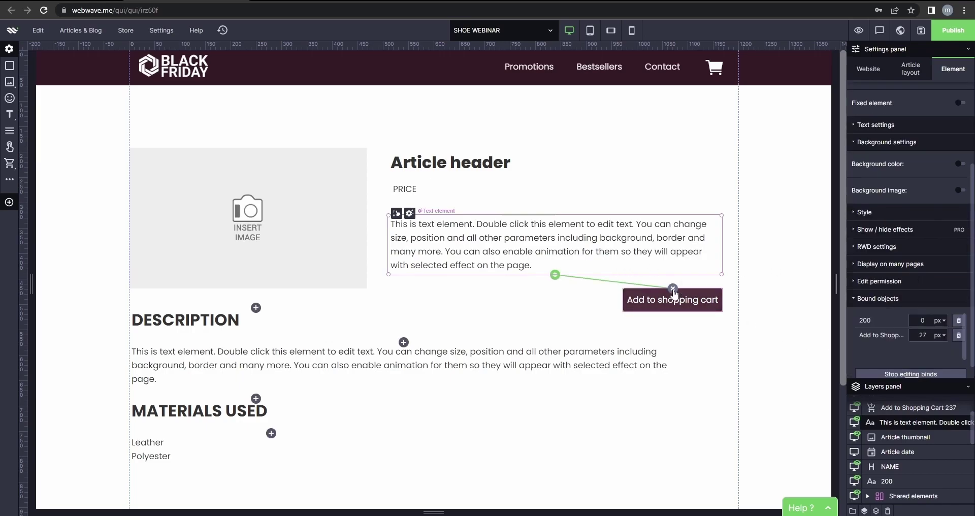
{"action": "left_click", "coordinate": [484, 301]}
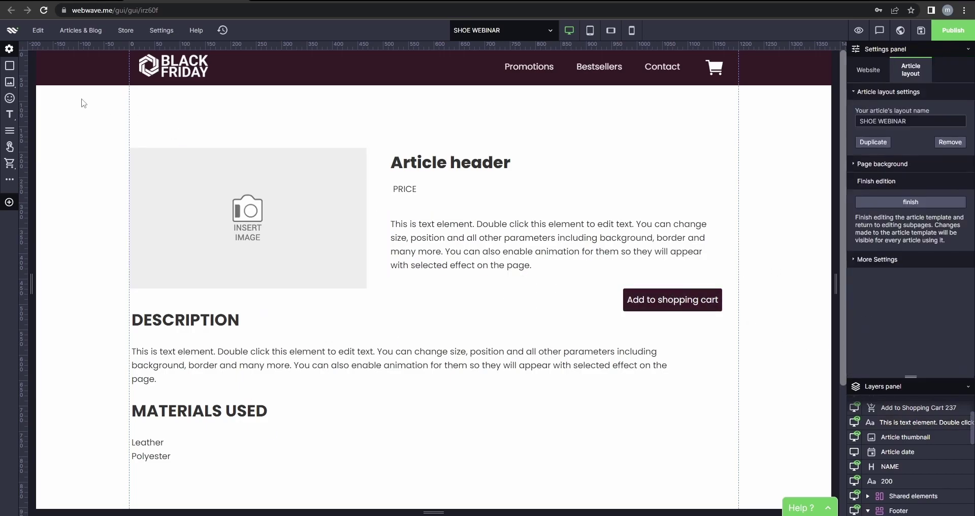
Move DESCRIPTION down to y 541 and select the image, header, price, paragraph and button.
{"action": "left_click", "coordinate": [153, 319]}
{"action": "left_click_drag", "start_coordinate": [136, 302], "coordinate": [136, 320]}
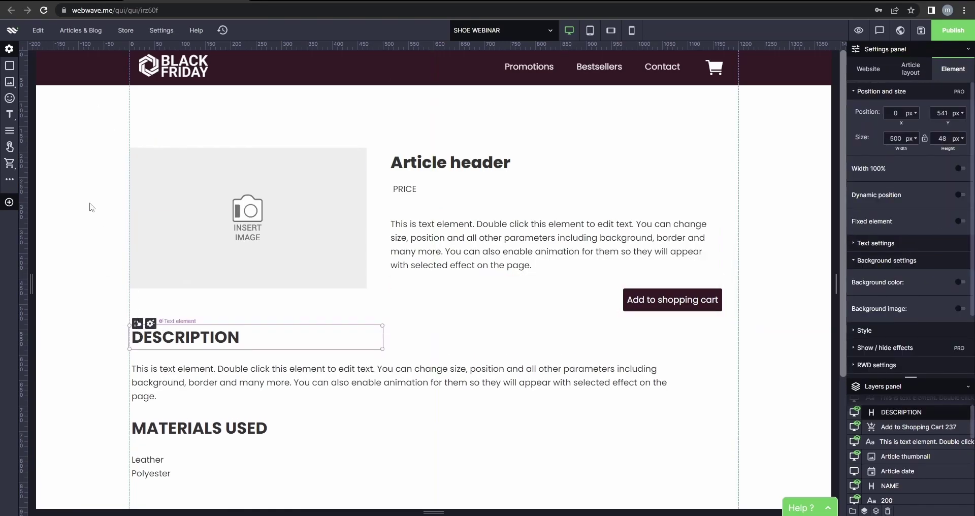
{"action": "left_click", "coordinate": [90, 201]}
{"action": "left_click_drag", "start_coordinate": [86, 123], "coordinate": [793, 324]}
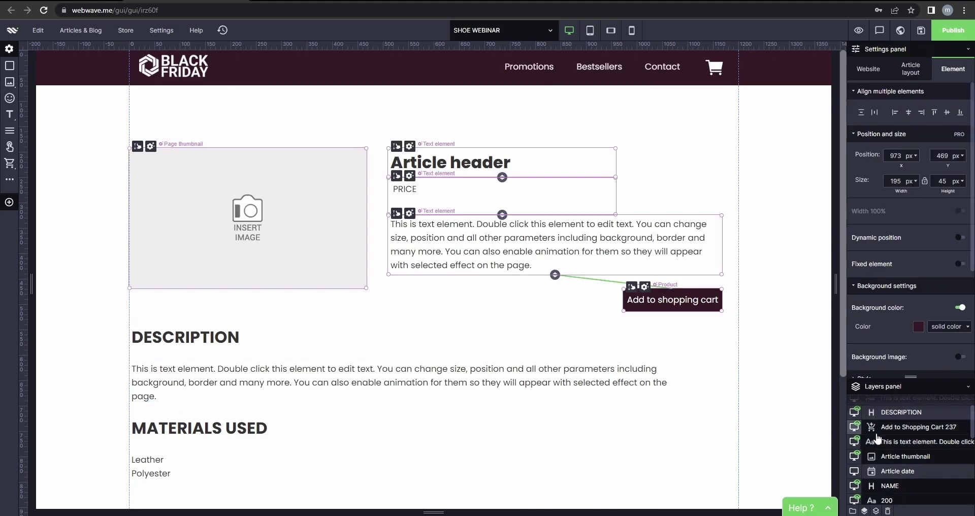
Group the top elements and chain the paragraph, MATERIALS USED and materials list under DESCRIPTION.
{"action": "left_click", "coordinate": [853, 511]}
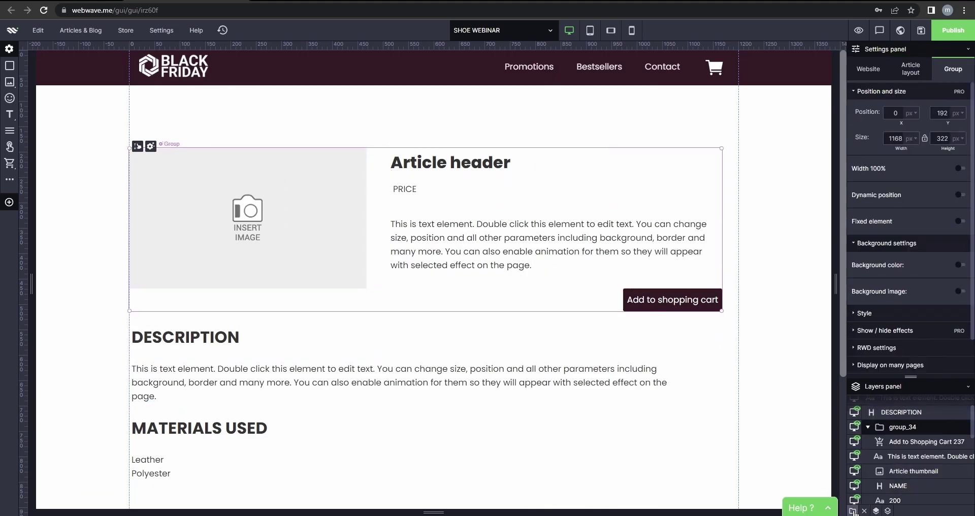
{"action": "left_click", "coordinate": [769, 347]}
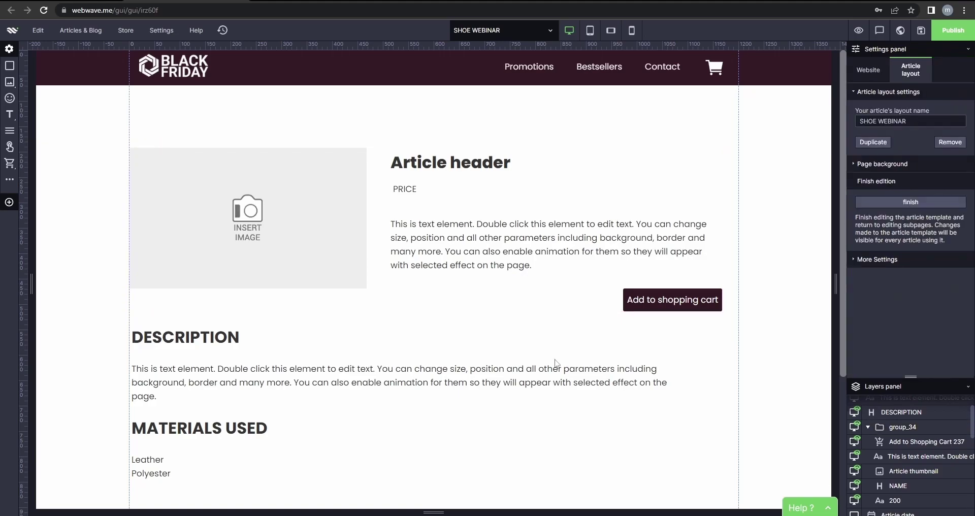
{"action": "left_click", "coordinate": [225, 337]}
{"action": "scroll", "coordinate": [915, 356], "scroll_direction": "down", "scroll_amount": 3}
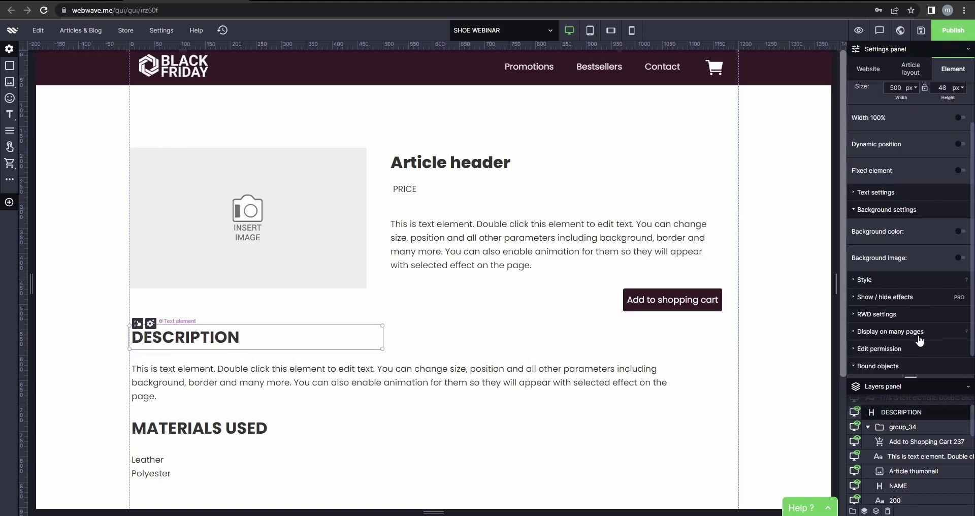
{"action": "left_click", "coordinate": [915, 360]}
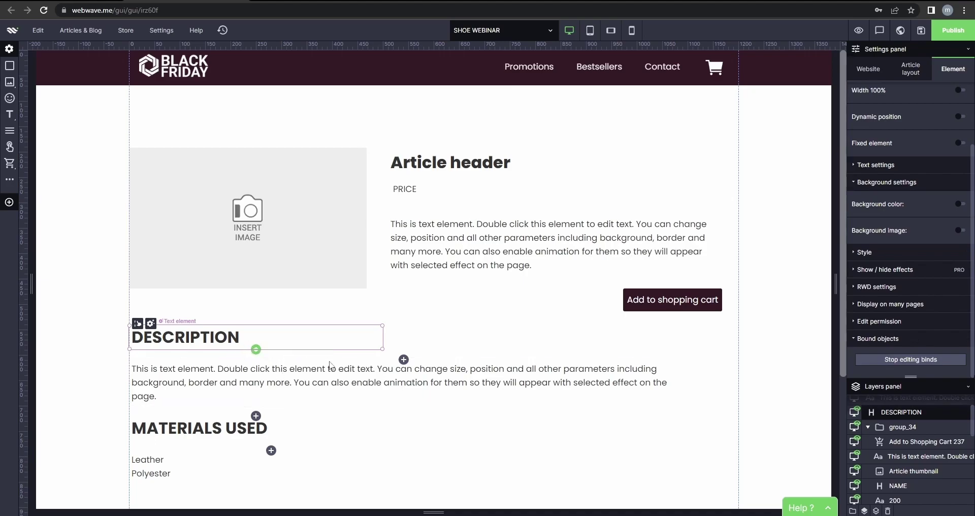
{"action": "left_click", "coordinate": [404, 360]}
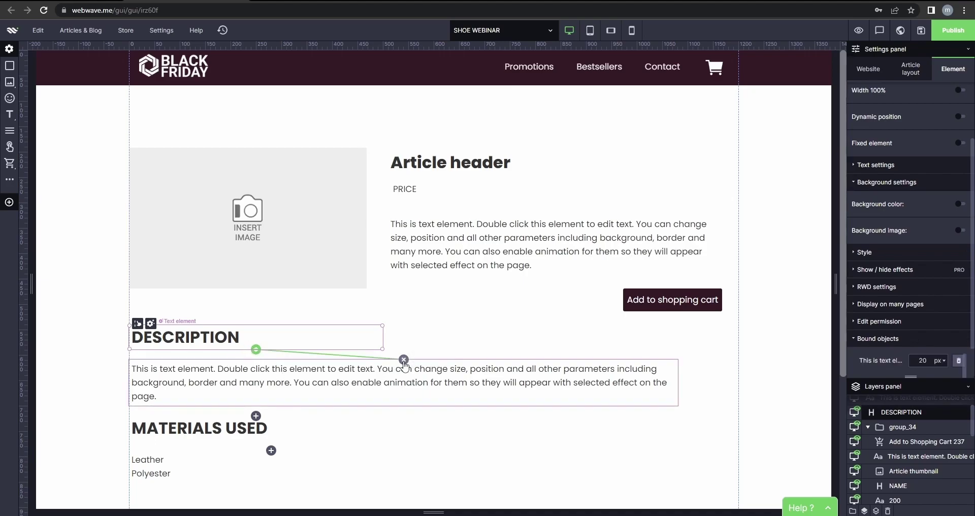
{"action": "left_click", "coordinate": [256, 416]}
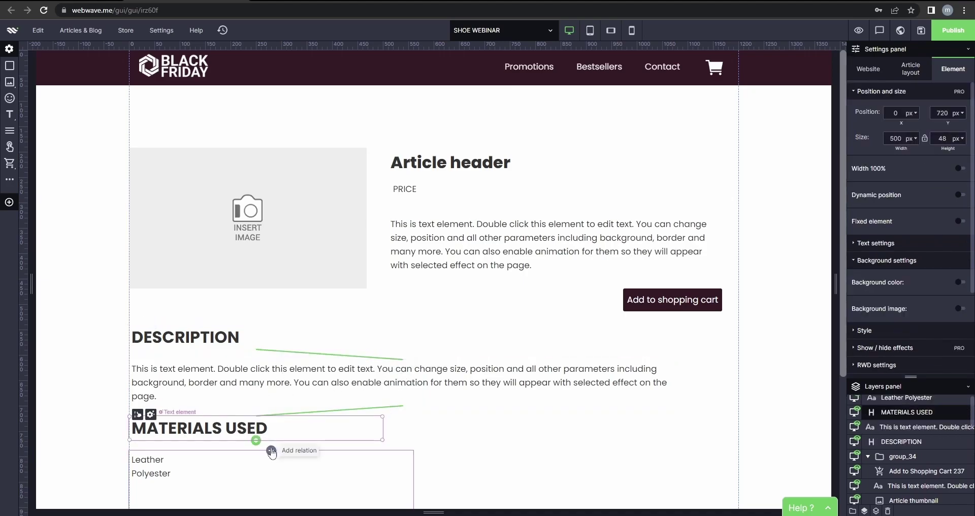
{"action": "left_click", "coordinate": [272, 451]}
{"action": "scroll", "coordinate": [323, 410], "scroll_direction": "down", "scroll_amount": 1}
{"action": "scroll", "coordinate": [322, 409], "scroll_direction": "down", "scroll_amount": 2}
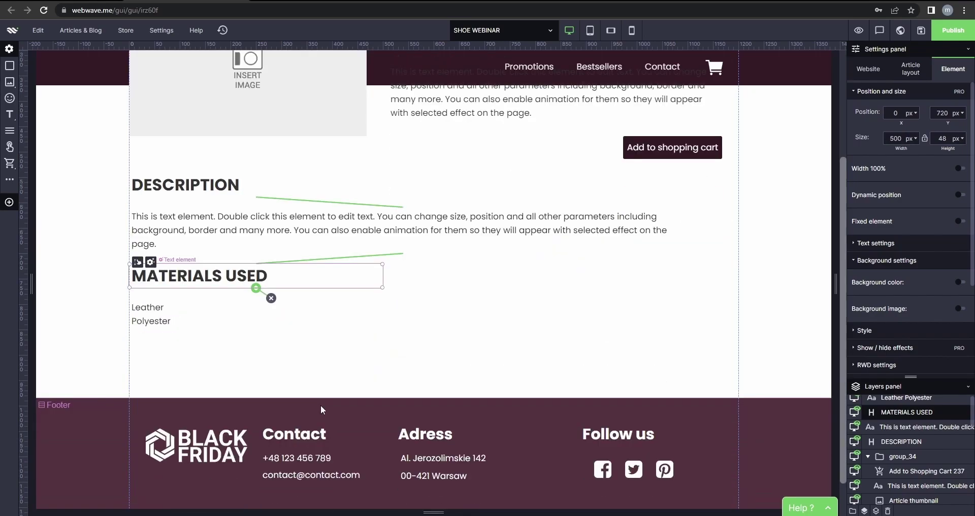
{"action": "left_click", "coordinate": [294, 337]}
{"action": "scroll", "coordinate": [504, 335], "scroll_direction": "up", "scroll_amount": 1}
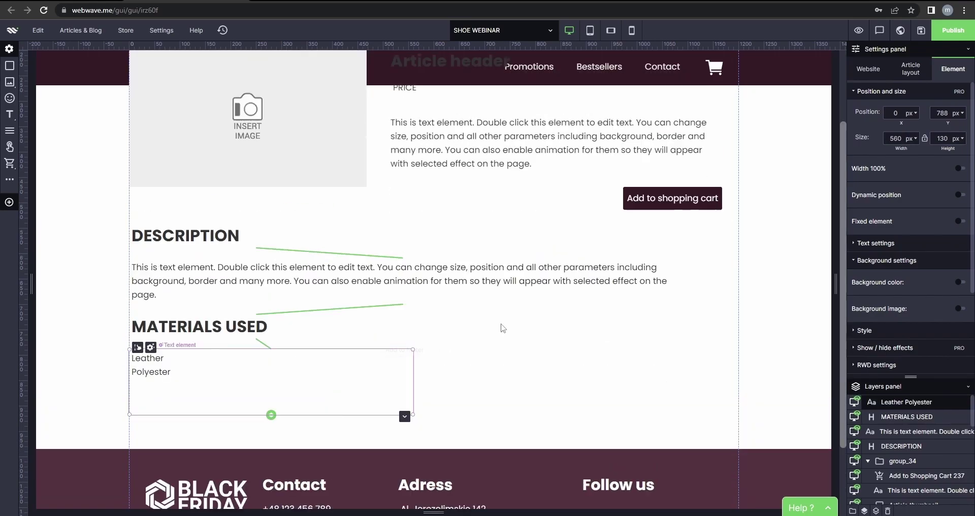
{"action": "left_click", "coordinate": [568, 362]}
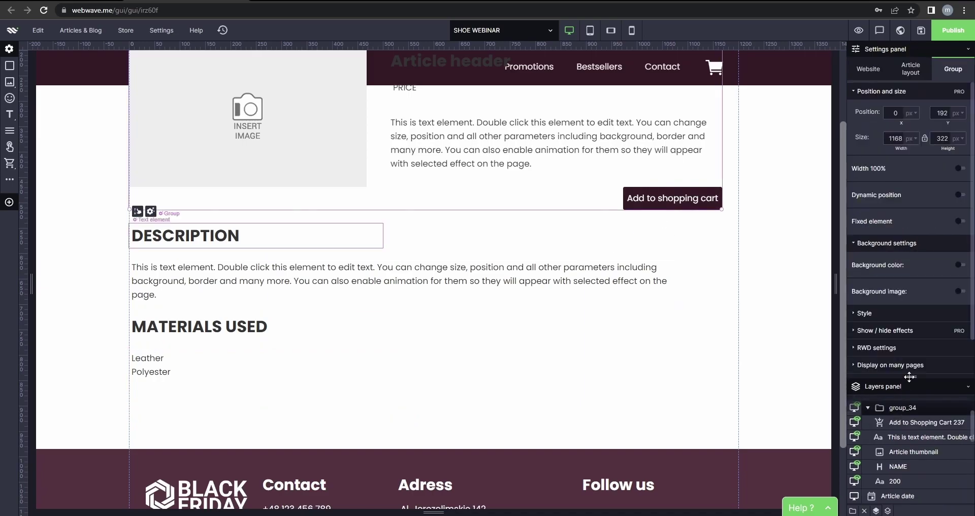
Bind DESCRIPTION to the product group.
{"action": "scroll", "coordinate": [905, 335], "scroll_direction": "down", "scroll_amount": 1}
{"action": "left_click", "coordinate": [905, 361]}
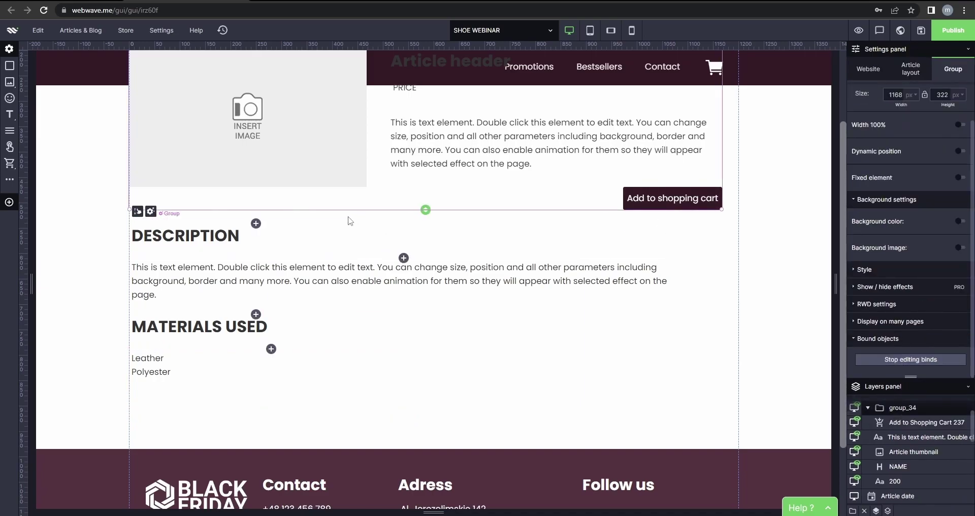
{"action": "left_click", "coordinate": [256, 224]}
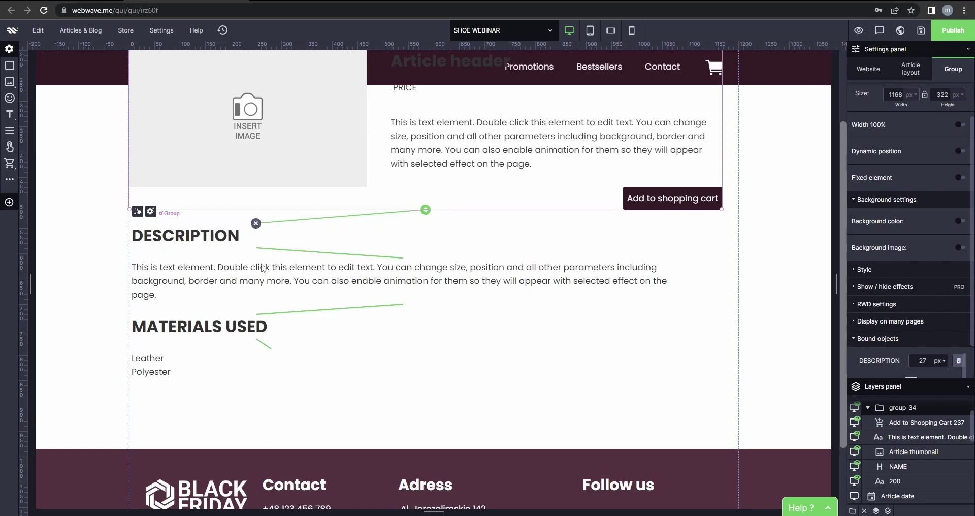
{"action": "left_click", "coordinate": [759, 269]}
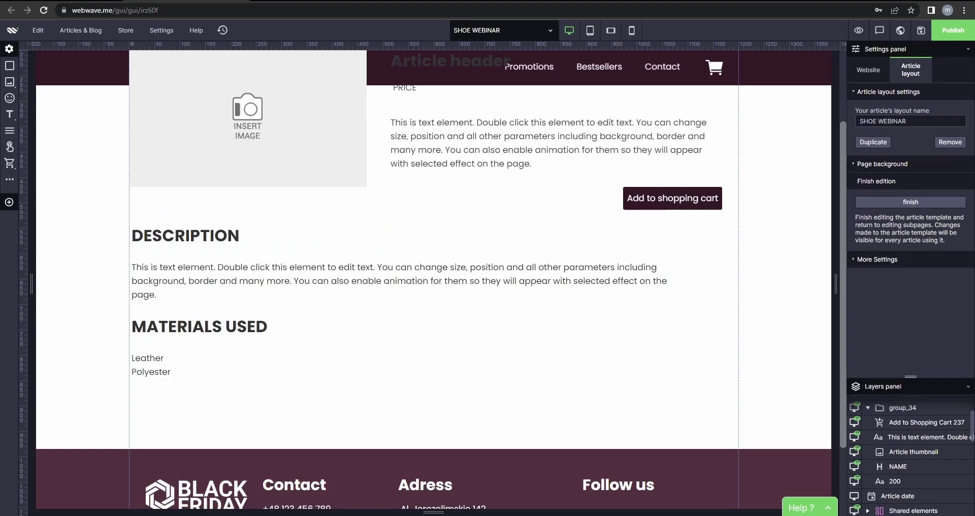
{"action": "scroll", "coordinate": [295, 311], "scroll_direction": "up", "scroll_amount": 2}
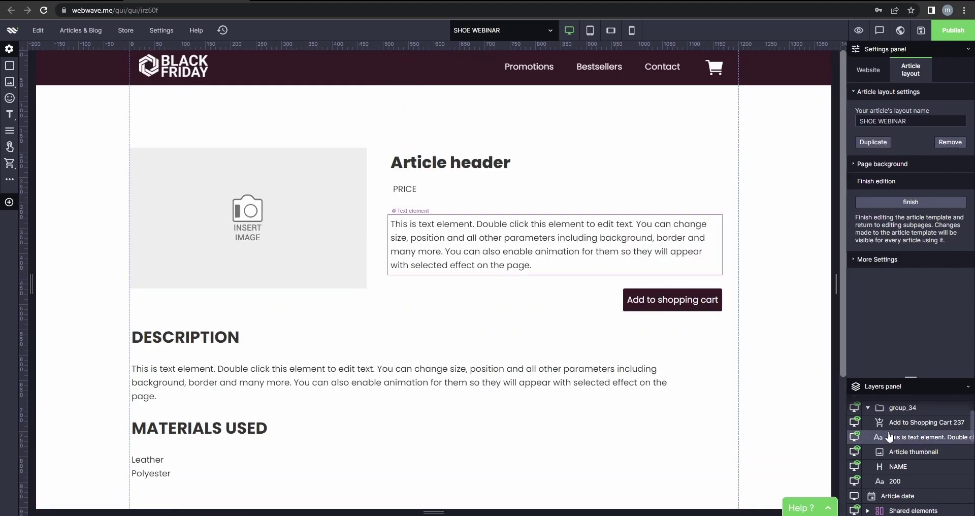
{"action": "scroll", "coordinate": [863, 437], "scroll_direction": "down", "scroll_amount": 5}
{"action": "scroll", "coordinate": [899, 460], "scroll_direction": "up", "scroll_amount": 2}
{"action": "scroll", "coordinate": [915, 467], "scroll_direction": "up", "scroll_amount": 5}
{"action": "scroll", "coordinate": [917, 470], "scroll_direction": "down", "scroll_amount": 3}
{"action": "mouse_move", "coordinate": [917, 463]}
{"action": "left_mouse_down"}
{"action": "mouse_move", "coordinate": [928, 410]}
{"action": "mouse_move", "coordinate": [910, 401]}
{"action": "mouse_move", "coordinate": [909, 454]}
{"action": "left_mouse_up"}
{"action": "scroll", "coordinate": [909, 457], "scroll_direction": "up", "scroll_amount": 5}
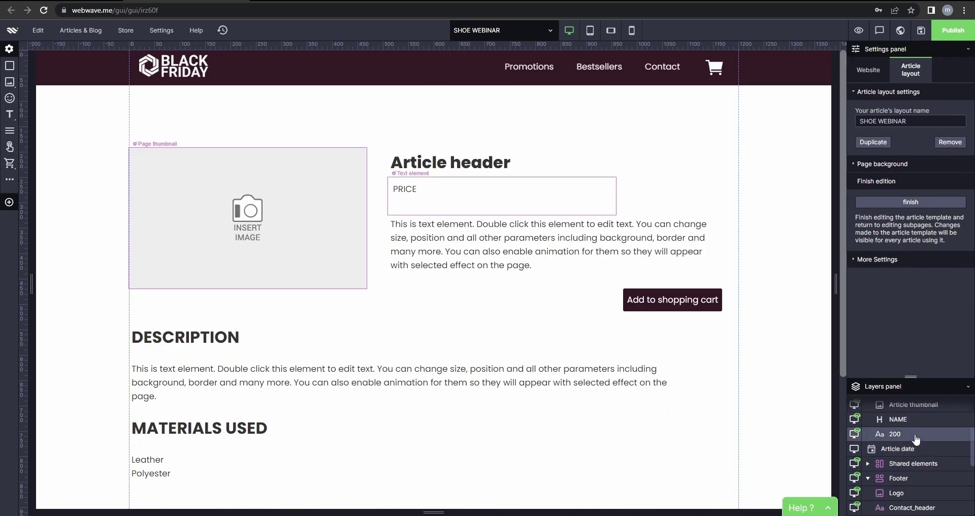
{"action": "scroll", "coordinate": [910, 412], "scroll_direction": "up", "scroll_amount": 1}
{"action": "scroll", "coordinate": [570, 382], "scroll_direction": "down", "scroll_amount": 4}
{"action": "scroll", "coordinate": [571, 388], "scroll_direction": "up", "scroll_amount": 4}
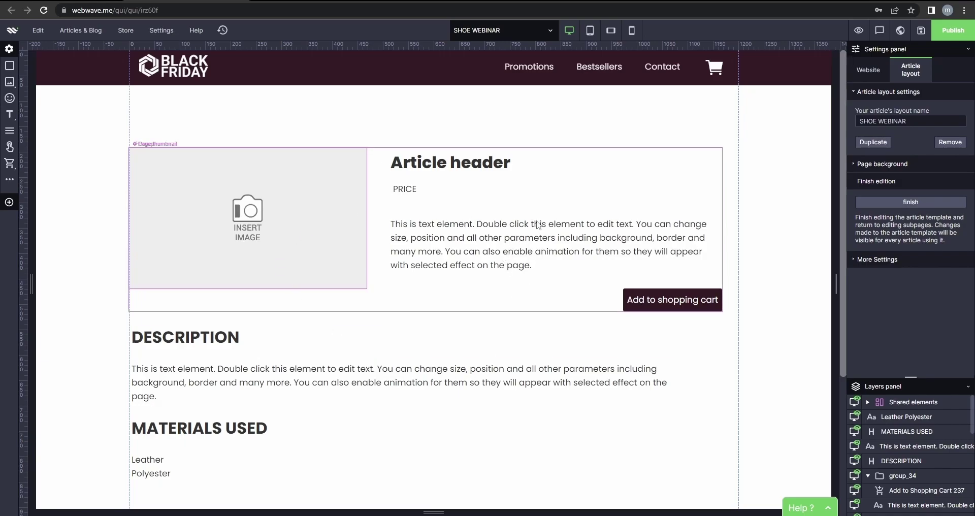
Open the NAME article for editing.
{"action": "left_click", "coordinate": [499, 32]}
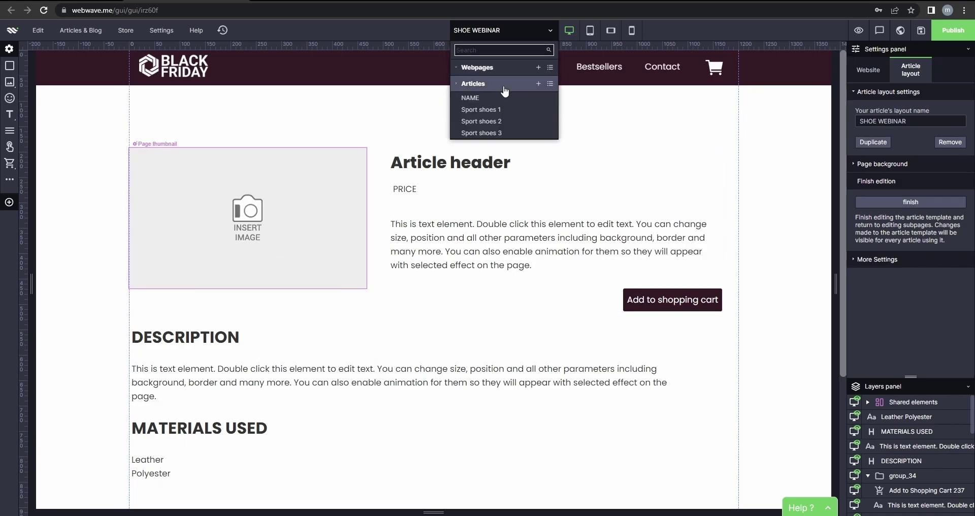
{"action": "left_click", "coordinate": [504, 101]}
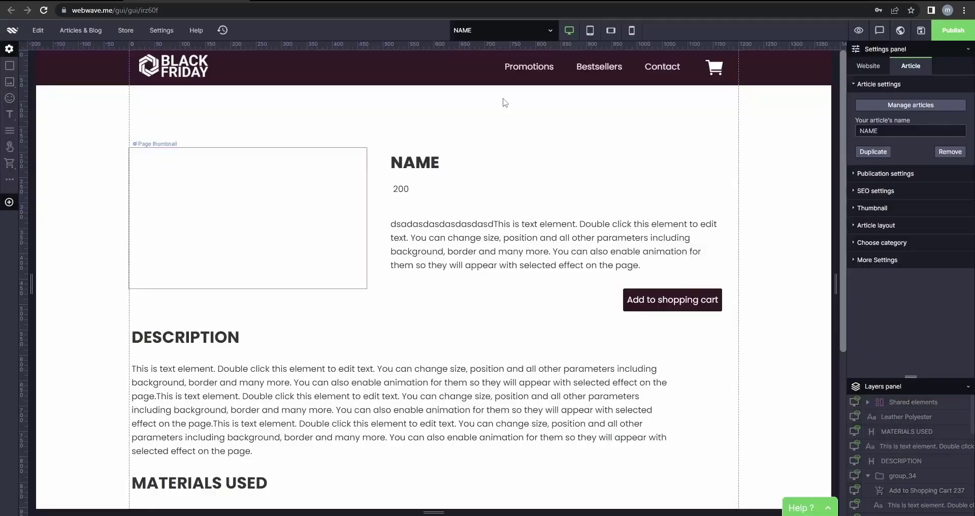
{"action": "scroll", "coordinate": [461, 336], "scroll_direction": "down", "scroll_amount": 4}
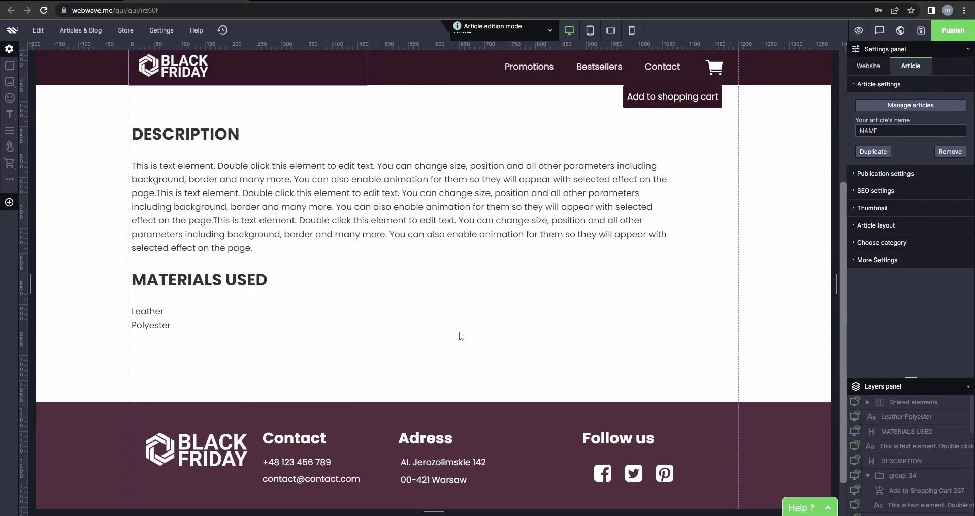
{"action": "scroll", "coordinate": [462, 337], "scroll_direction": "up", "scroll_amount": 3}
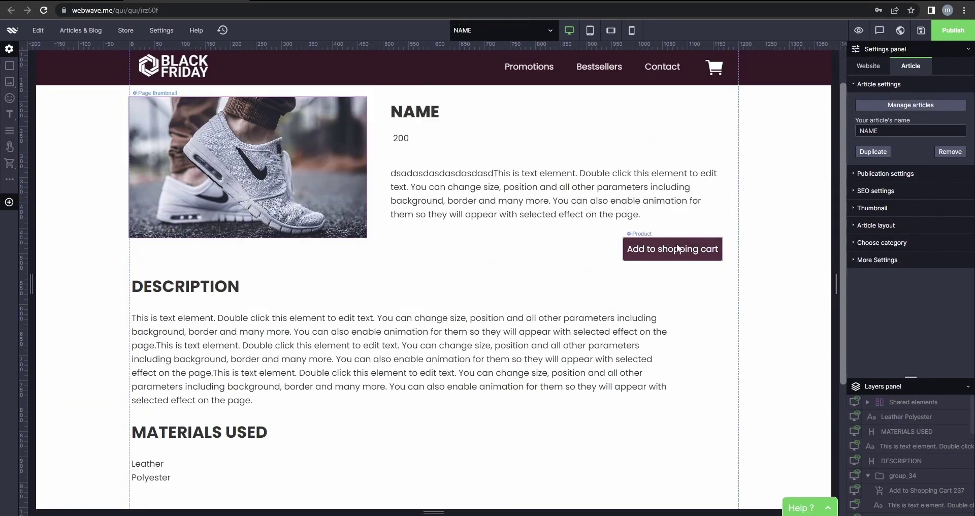
{"action": "scroll", "coordinate": [579, 282], "scroll_direction": "down", "scroll_amount": 1}
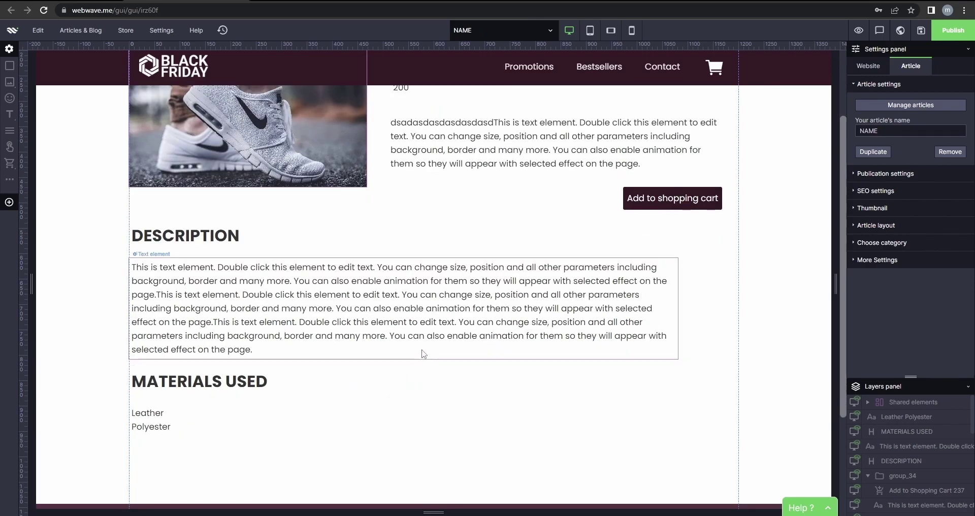
{"action": "scroll", "coordinate": [388, 352], "scroll_direction": "up", "scroll_amount": 2}
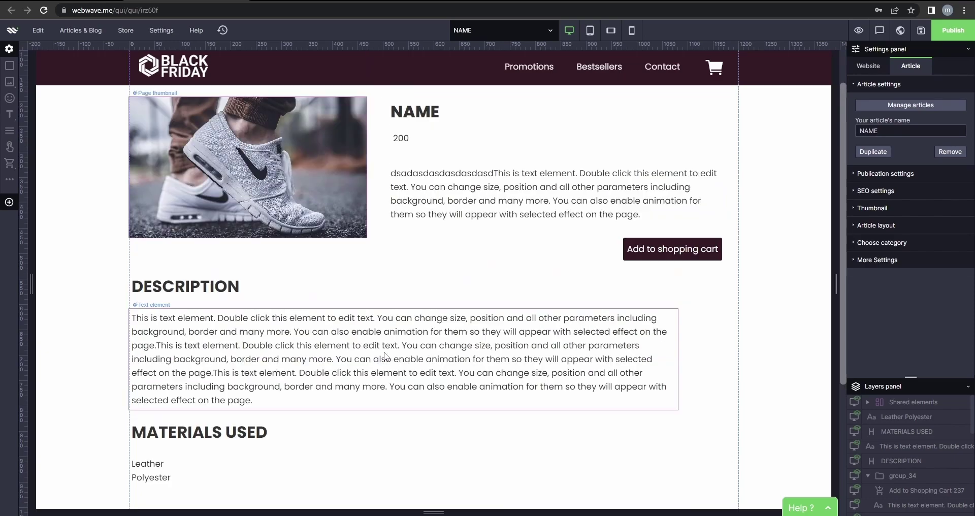
Replace the short description's stray characters so the placeholder paragraph appears twice.
{"action": "double_click", "coordinate": [540, 252]}
{"action": "left_click", "coordinate": [642, 265]}
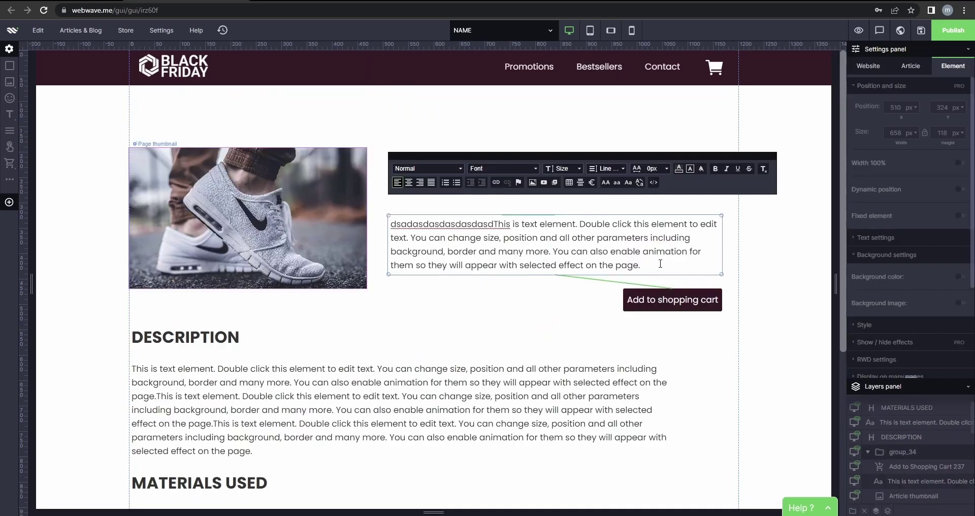
{"action": "left_click_drag", "start_coordinate": [661, 264], "coordinate": [540, 257]}
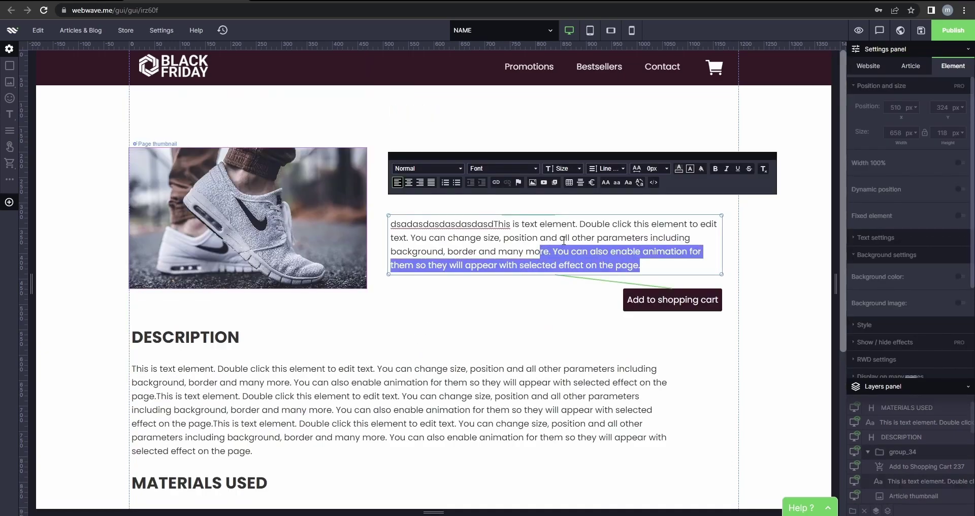
{"action": "left_click_drag", "start_coordinate": [579, 223], "coordinate": [372, 226]}
{"action": "key", "text": "ctrl+v"}
{"action": "key", "text": "ctrl+v"}
{"action": "key", "text": "ctrl+v"}
{"action": "key", "text": "ctrl+v"}
{"action": "scroll", "coordinate": [299, 355], "scroll_direction": "down", "scroll_amount": 5}
{"action": "scroll", "coordinate": [300, 356], "scroll_direction": "up", "scroll_amount": 5}
{"action": "key", "text": "ctrl+z"}
{"action": "key", "text": "ctrl+z"}
{"action": "key", "text": "ctrl+z"}
{"action": "key", "text": "ctrl+z"}
{"action": "left_click", "coordinate": [314, 365]}
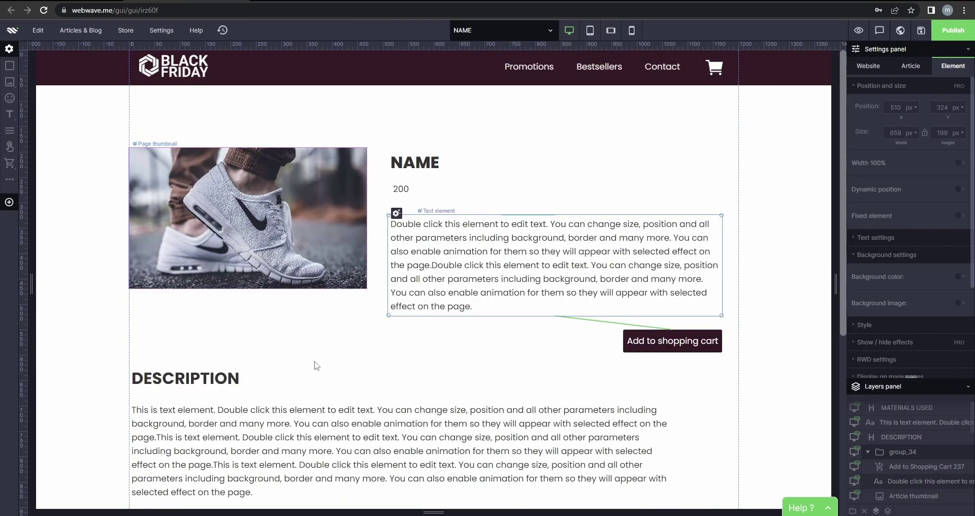
{"action": "left_click", "coordinate": [548, 32]}
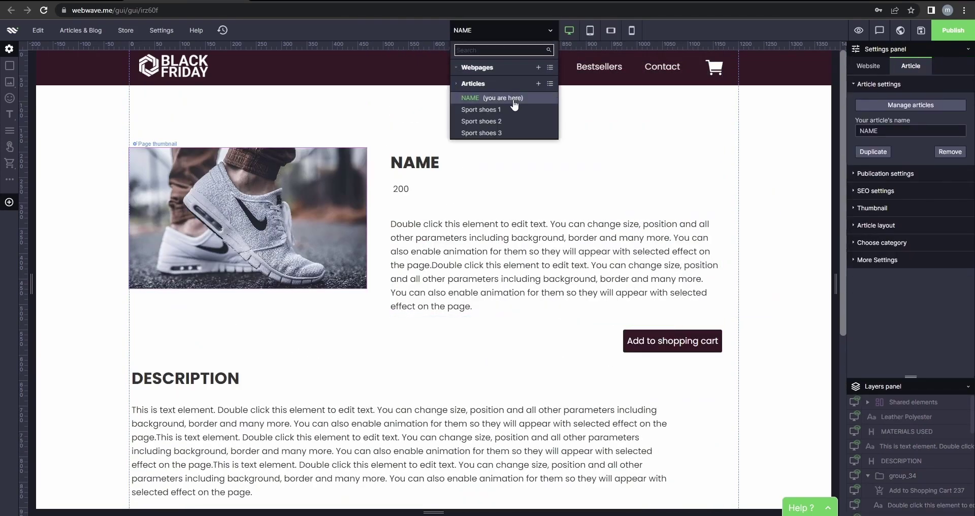
Delete the NAME article in Article management, leaving the three Sport shoes articles.
{"action": "left_click", "coordinate": [550, 84]}
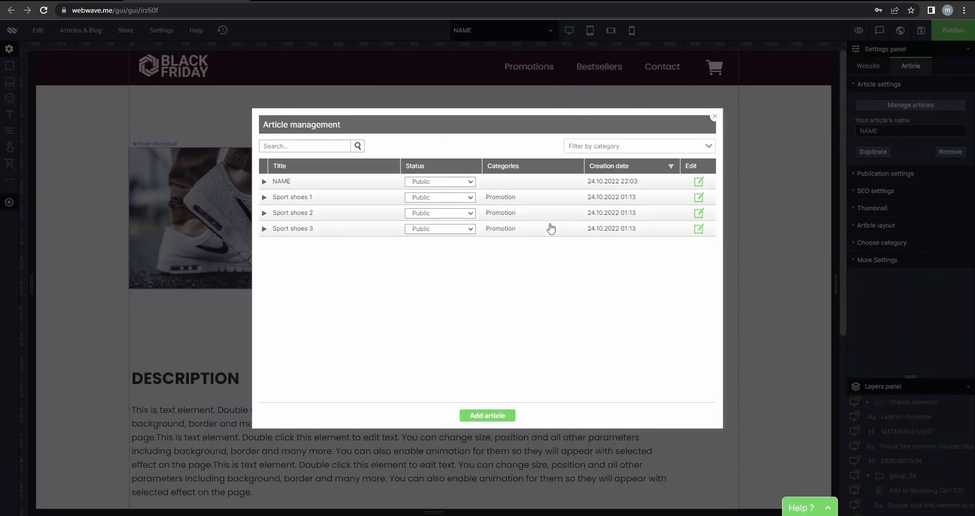
{"action": "left_click", "coordinate": [269, 181]}
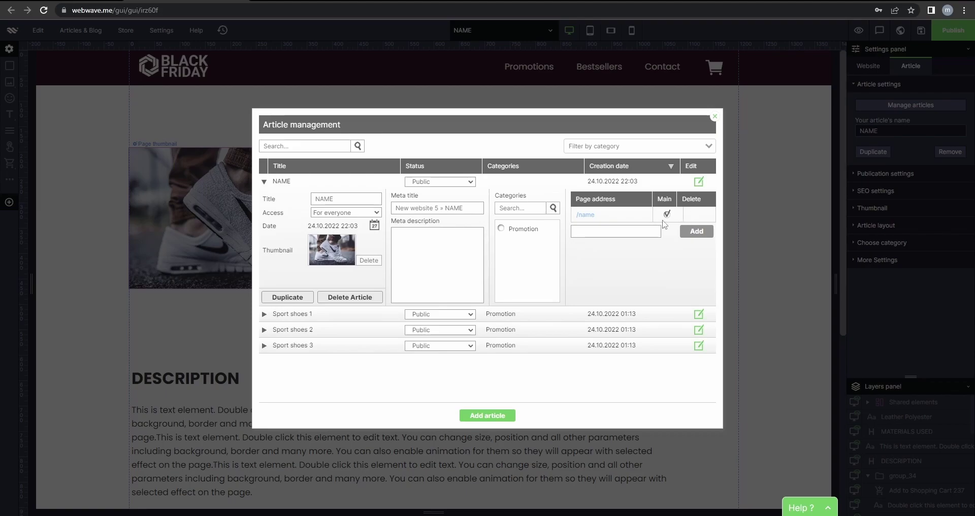
{"action": "left_click", "coordinate": [361, 296]}
{"action": "left_click", "coordinate": [590, 289]}
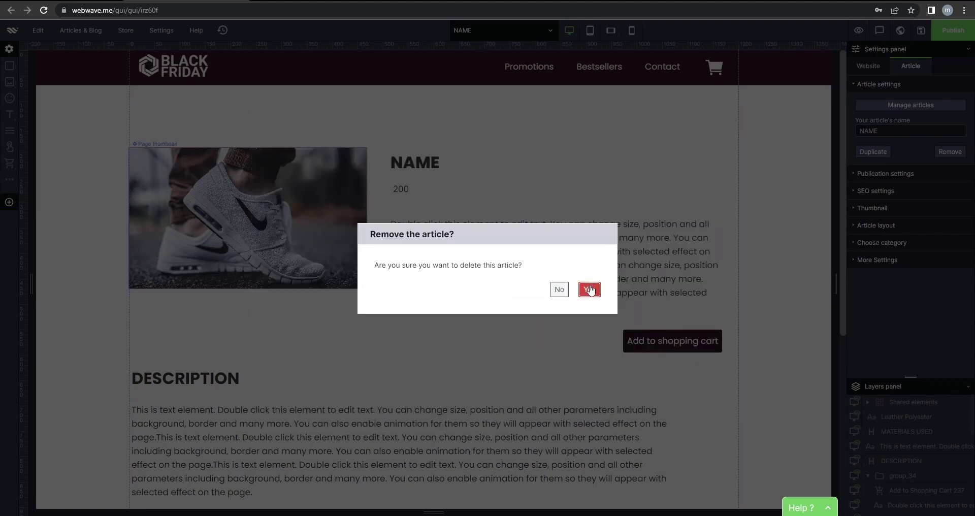
{"action": "left_click", "coordinate": [715, 117]}
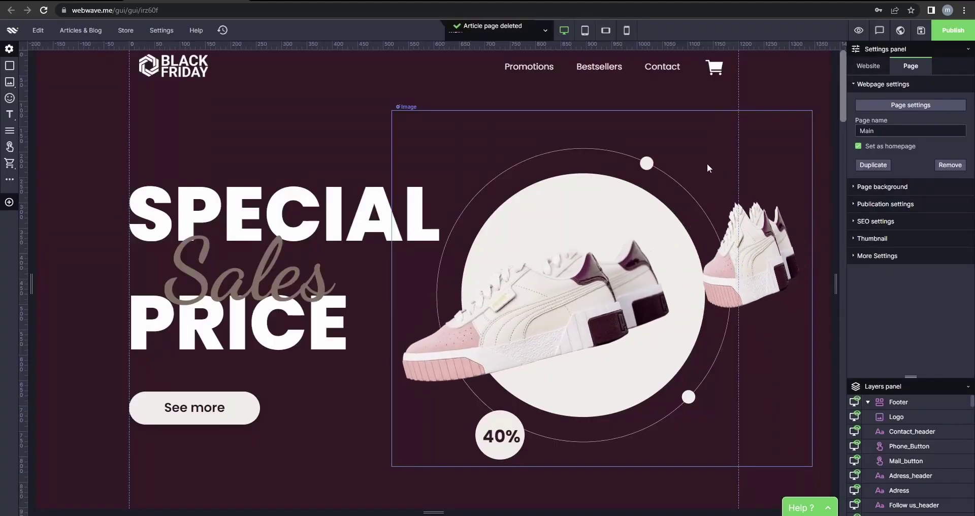
{"action": "left_click", "coordinate": [403, 97]}
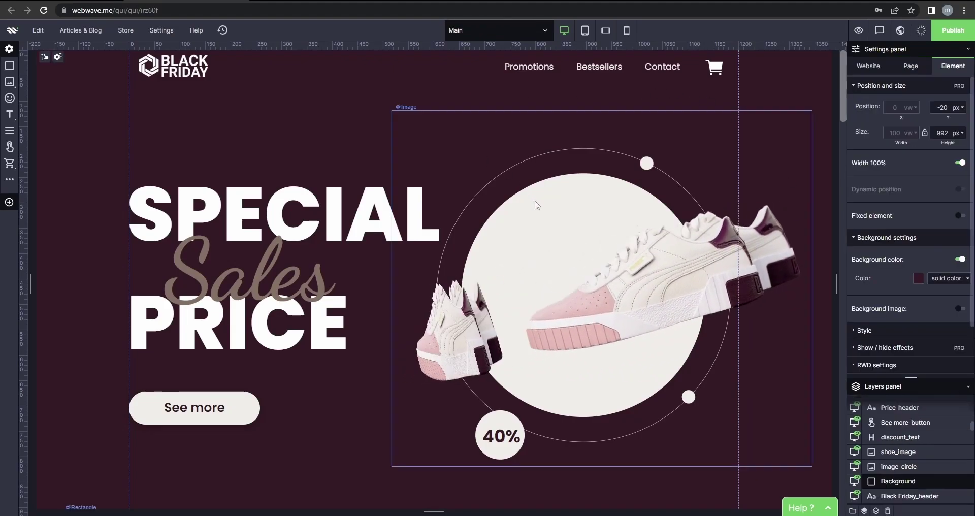
Add a 'Men's ALL' category to the article categories list.
{"action": "left_click", "coordinate": [83, 32]}
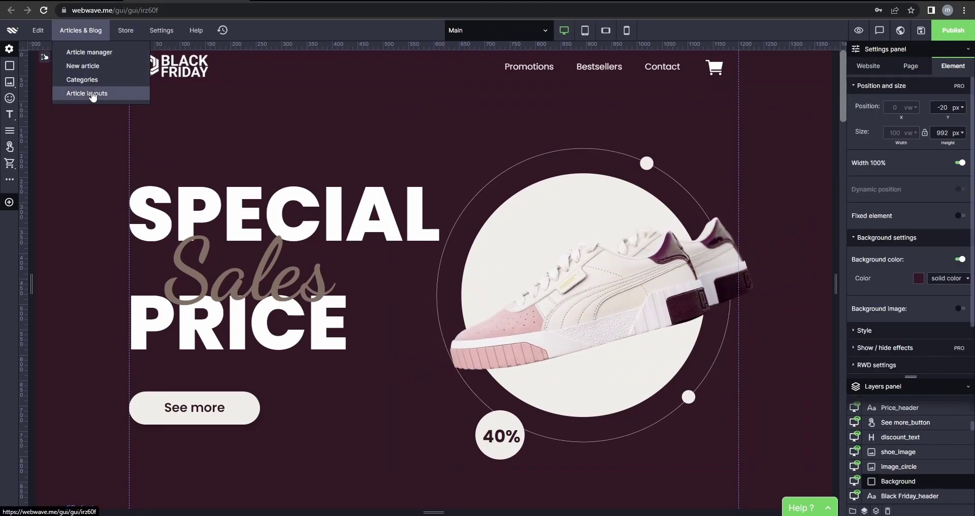
{"action": "left_click", "coordinate": [90, 80]}
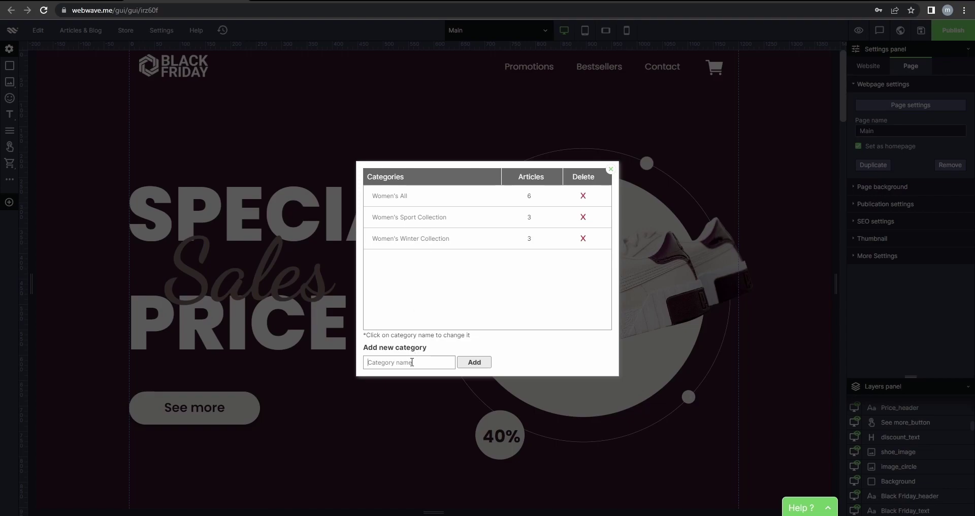
{"action": "type", "text": "Men's ALL"}
{"action": "left_click", "coordinate": [470, 363]}
{"action": "left_click", "coordinate": [392, 259]}
{"action": "left_click", "coordinate": [414, 298]}
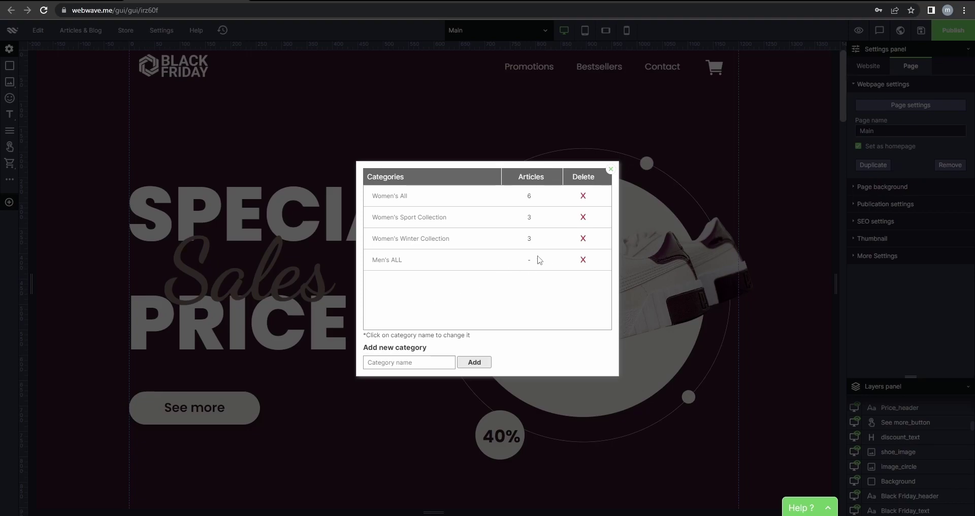
{"action": "left_click", "coordinate": [610, 169]}
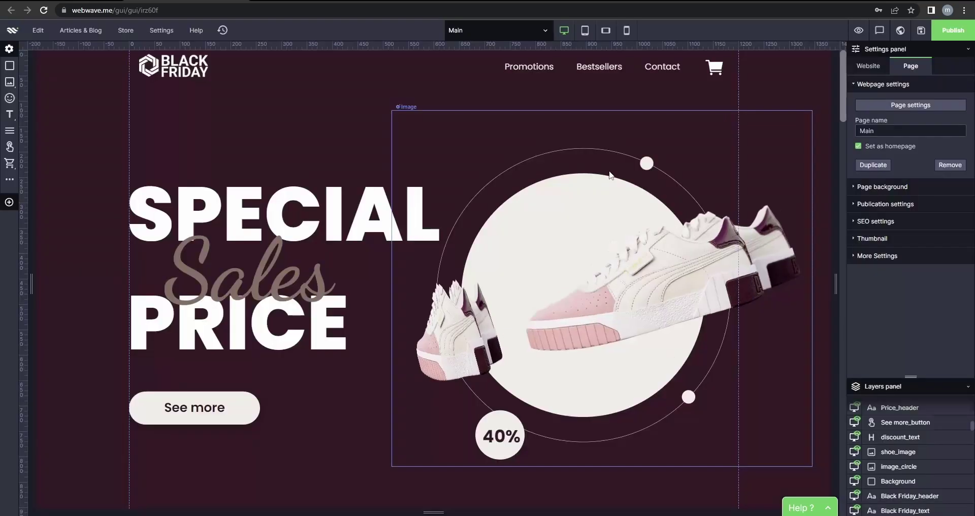
{"action": "left_click", "coordinate": [529, 37]}
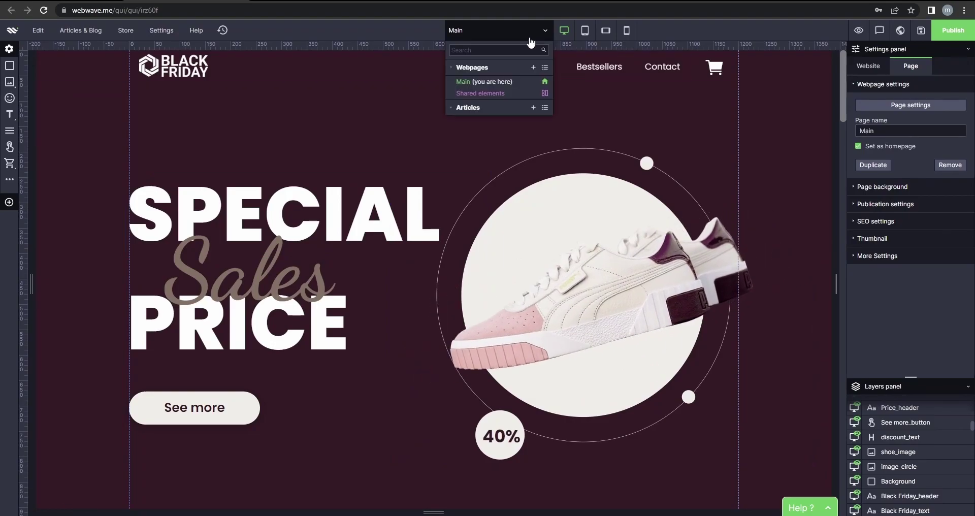
Create a new article from the SHOE WEBINAR layout in the Men's ALL category.
{"action": "left_click", "coordinate": [457, 108]}
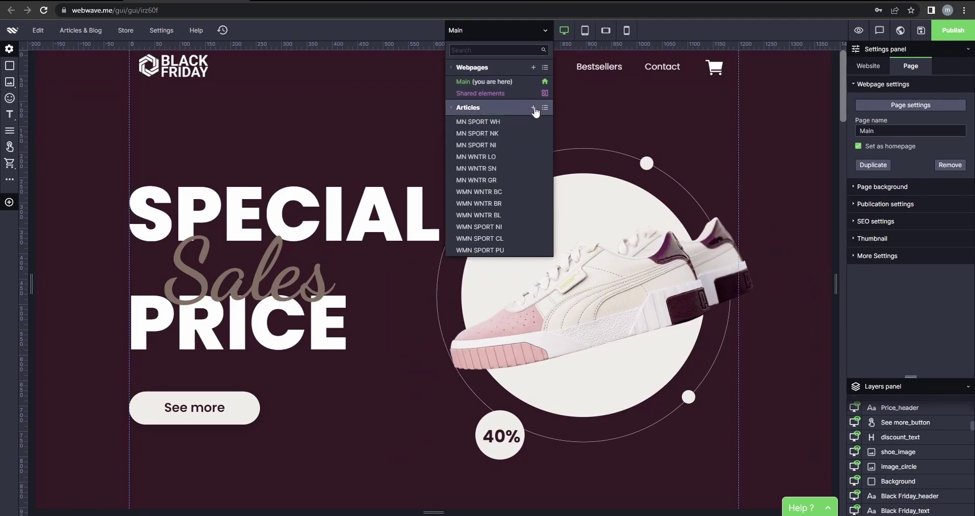
{"action": "left_click", "coordinate": [533, 108]}
{"action": "left_click", "coordinate": [447, 288]}
{"action": "left_click", "coordinate": [432, 313]}
{"action": "left_click", "coordinate": [583, 314]}
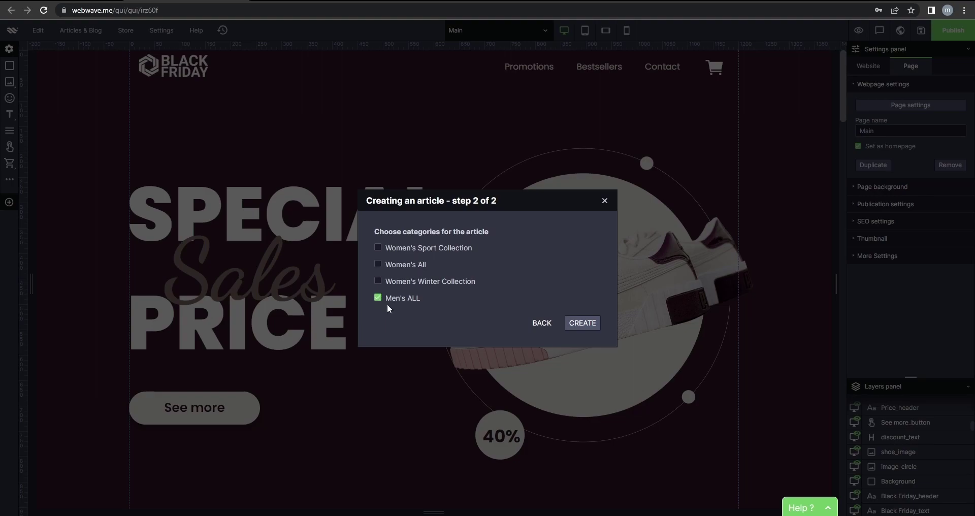
{"action": "left_click", "coordinate": [584, 325]}
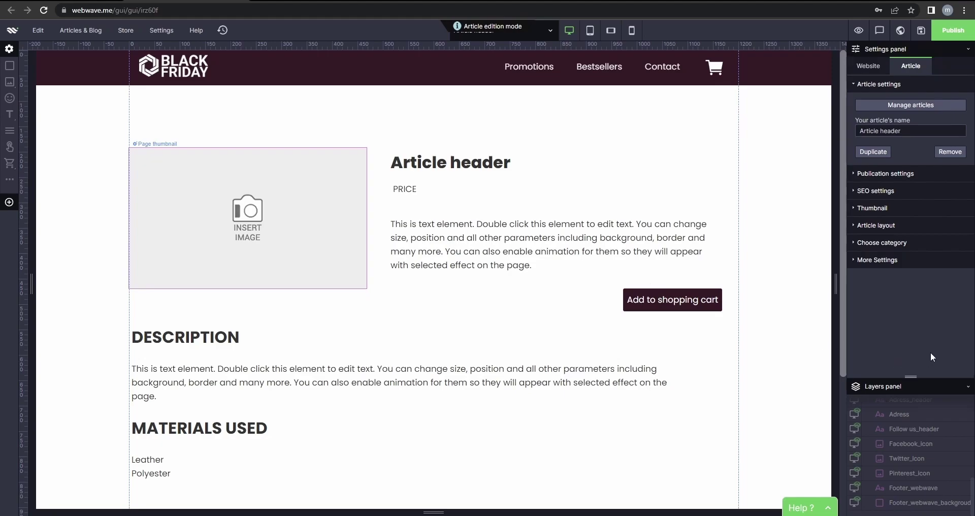
Rename the new article to 'MN WNTR OK'.
{"action": "left_click", "coordinate": [916, 133]}
{"action": "left_click_drag", "start_coordinate": [916, 133], "coordinate": [859, 133]}
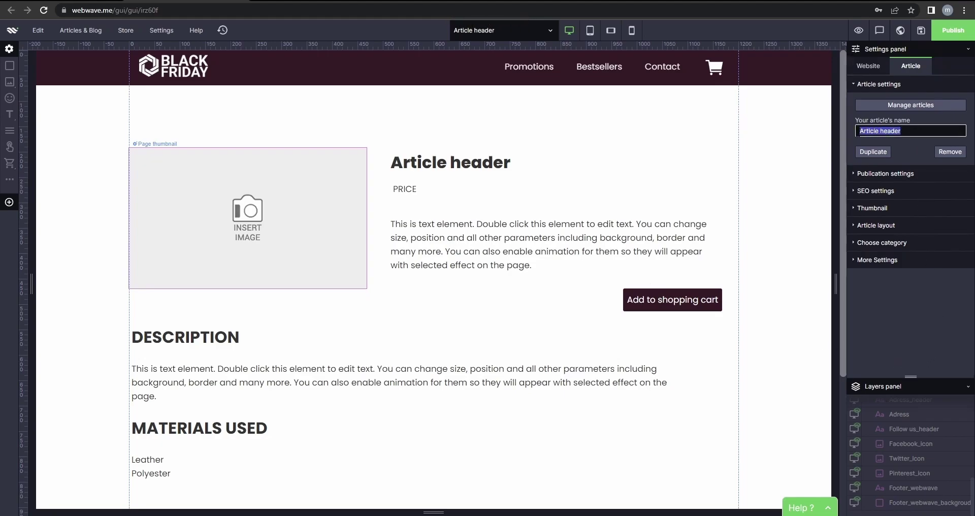
{"action": "type", "text": "MN WNTR O"}
Select the MN WNTR OK title and review the article's category settings.
{"action": "left_click", "coordinate": [531, 167]}
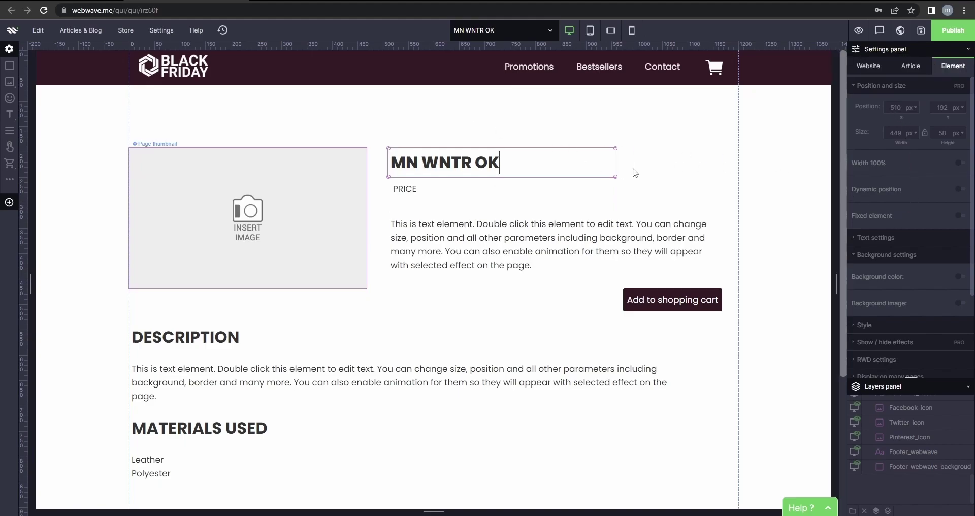
{"action": "left_click", "coordinate": [711, 158]}
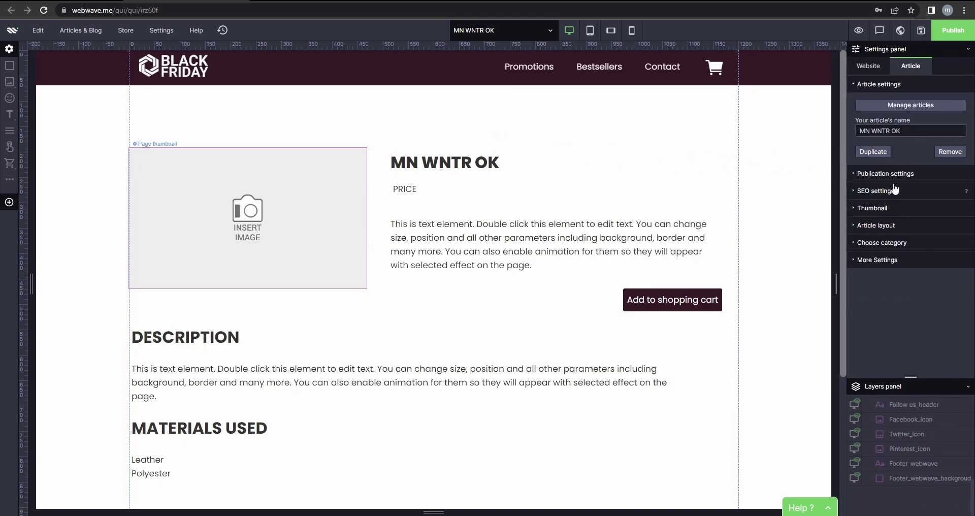
{"action": "left_click", "coordinate": [883, 243]}
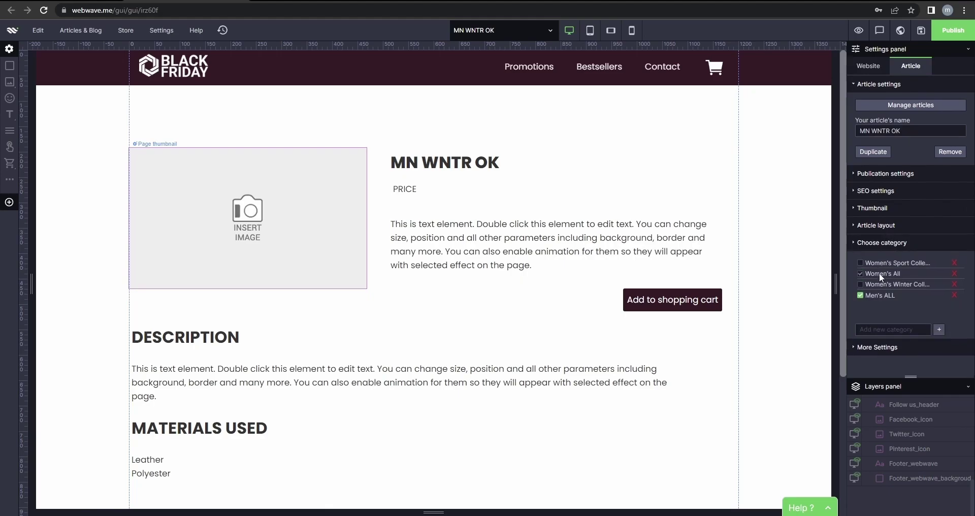
{"action": "left_click", "coordinate": [875, 245]}
Replace the PRICE placeholder text with 200$.
{"action": "double_click", "coordinate": [421, 162]}
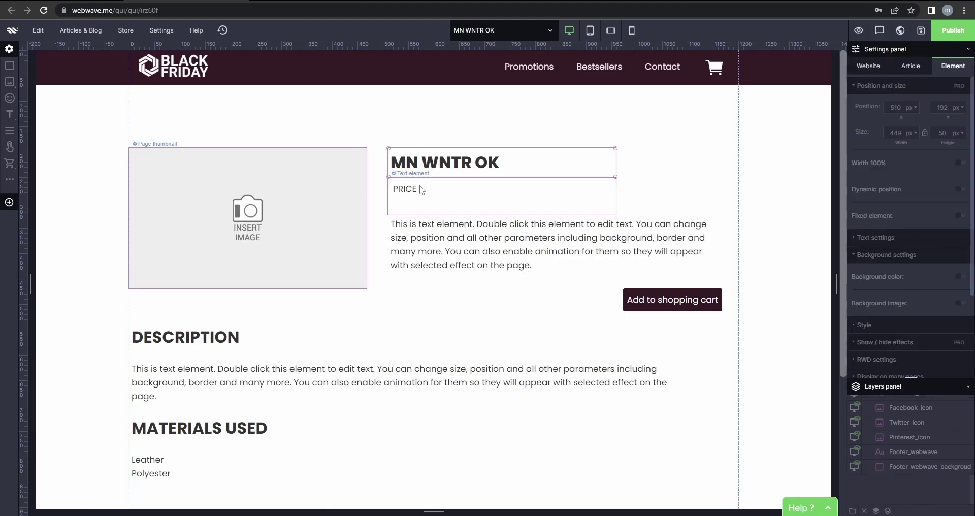
{"action": "double_click", "coordinate": [423, 188]}
{"action": "left_click_drag", "start_coordinate": [423, 188], "coordinate": [395, 186]}
{"action": "type", "text": "200"}
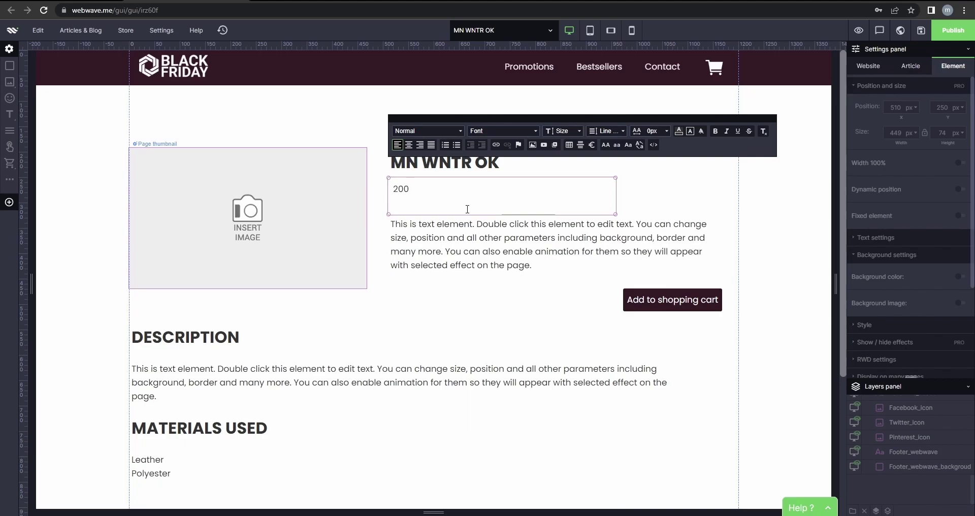
{"action": "type", "text": "$"}
{"action": "left_click", "coordinate": [443, 242]}
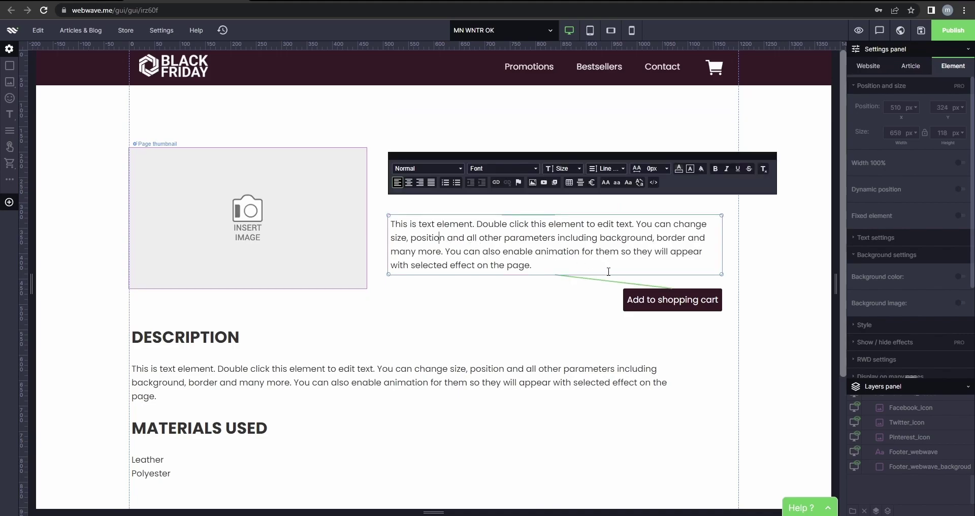
Rename the cart button's product from TEST to 'WINTER SHOES MN WNTR OK'.
{"action": "left_click", "coordinate": [660, 300]}
{"action": "right_click", "coordinate": [698, 307]}
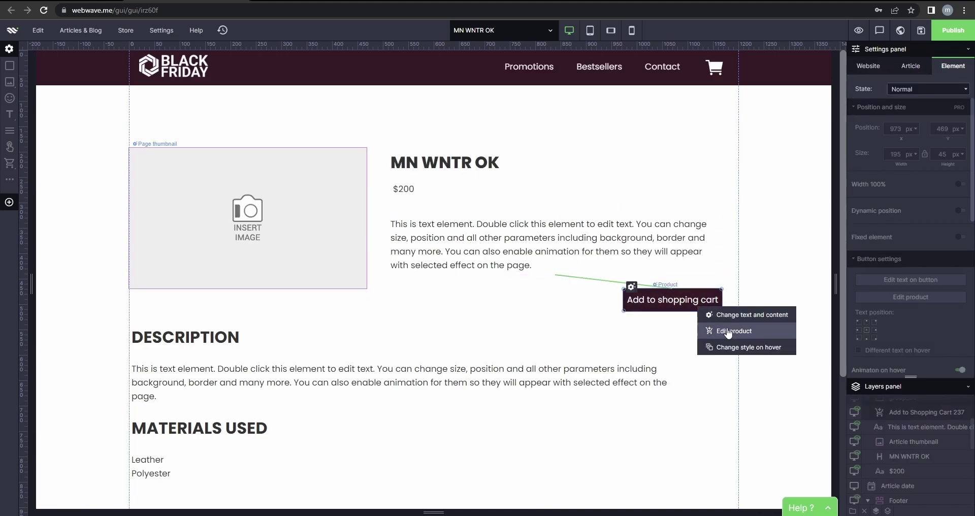
{"action": "left_click", "coordinate": [728, 331]}
{"action": "left_click", "coordinate": [448, 178]}
{"action": "left_click_drag", "start_coordinate": [429, 179], "coordinate": [357, 177]}
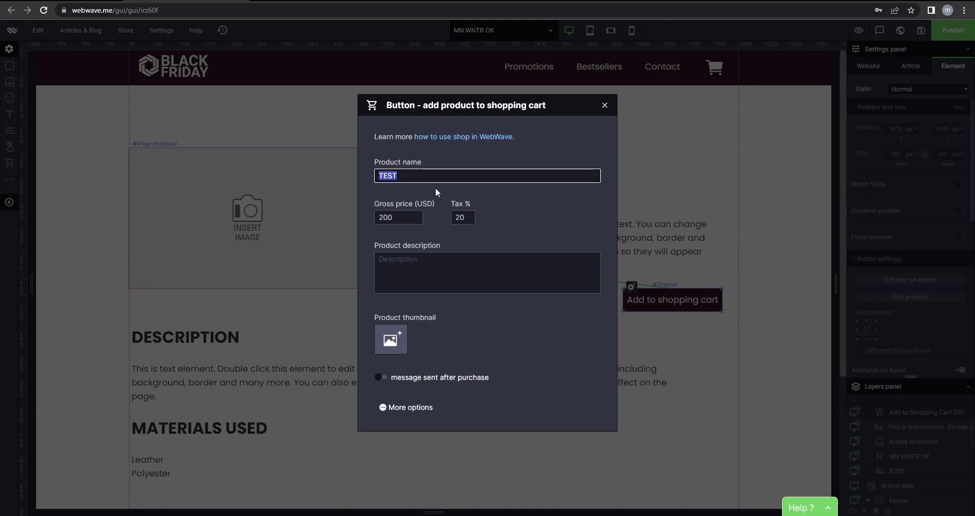
{"action": "type", "text": "SH"}
{"action": "key", "text": "BackSpace"}
{"action": "key", "text": "BackSpace"}
{"action": "type", "text": "WINTE"}
{"action": "type", "text": "R SHOES MN WNTR OK"}
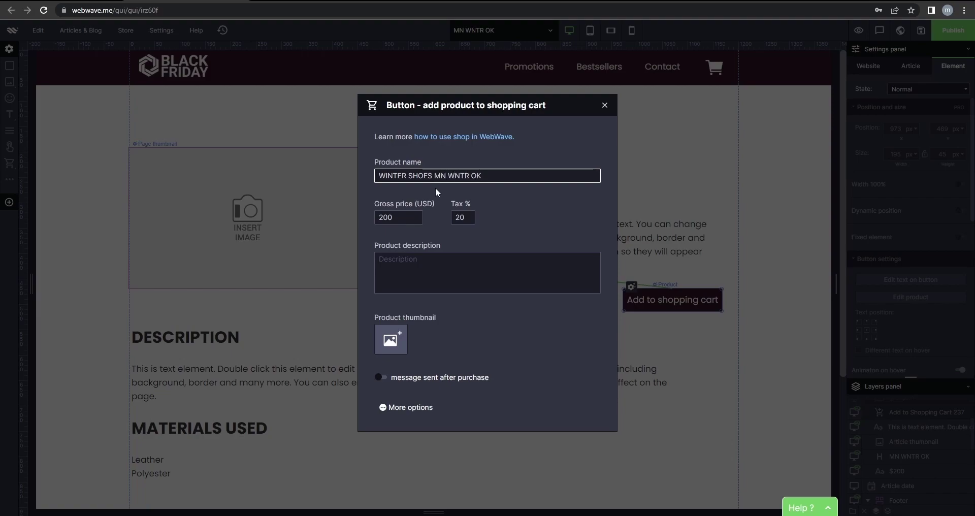
{"action": "left_click", "coordinate": [440, 221]}
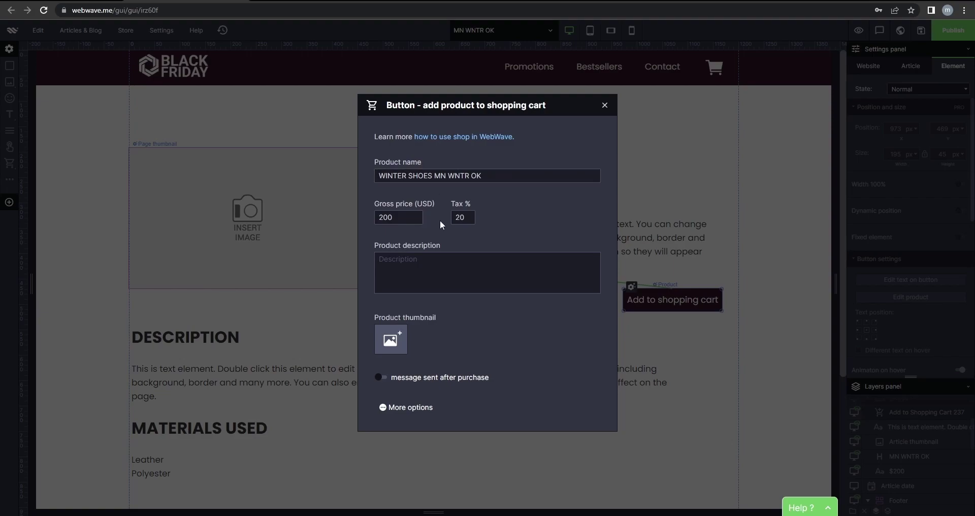
Add the description 'Sample Description' and use Mn wntr zm.jpg as the product thumbnail.
{"action": "left_click", "coordinate": [474, 275]}
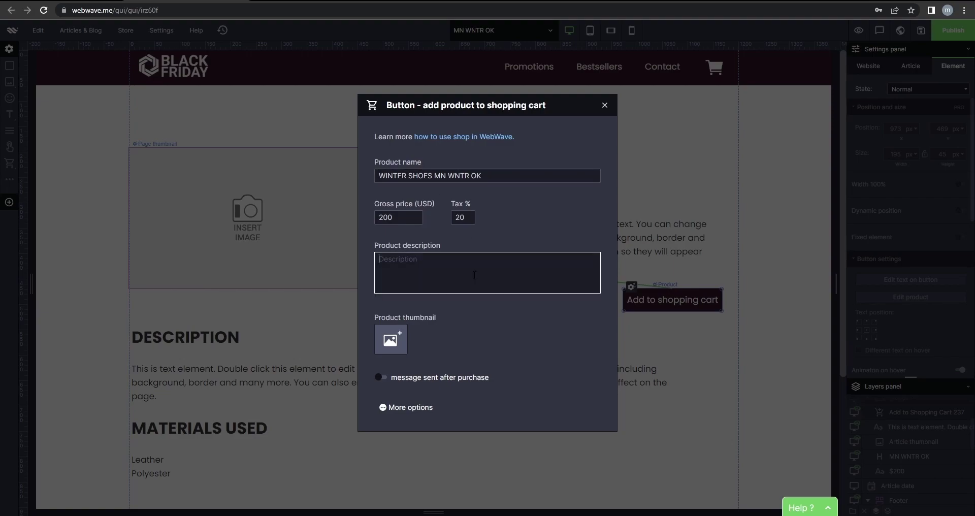
{"action": "type", "text": "Sample Description"}
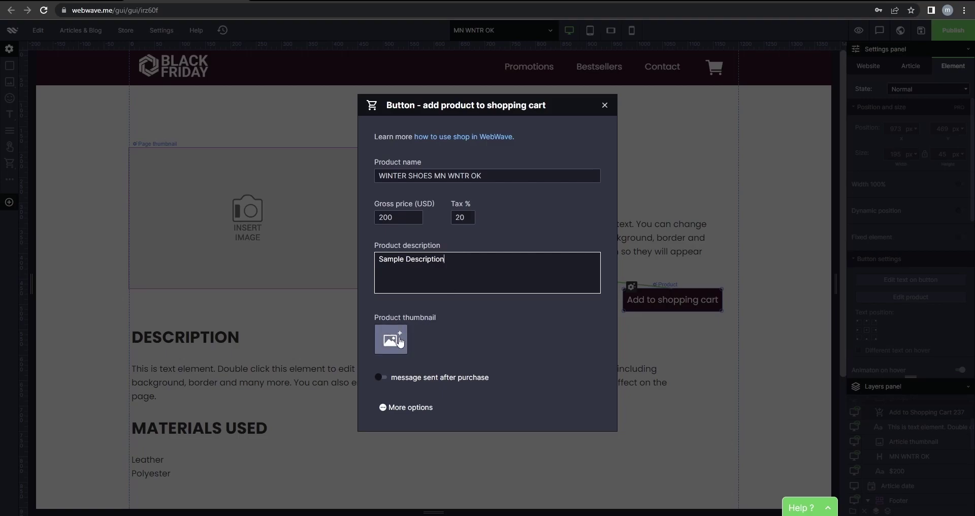
{"action": "left_click", "coordinate": [400, 343]}
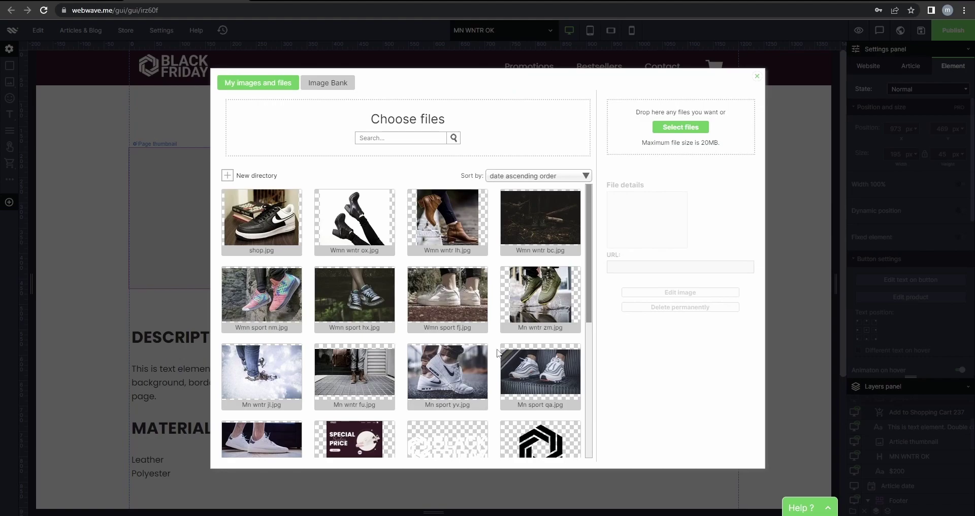
{"action": "left_click", "coordinate": [548, 307]}
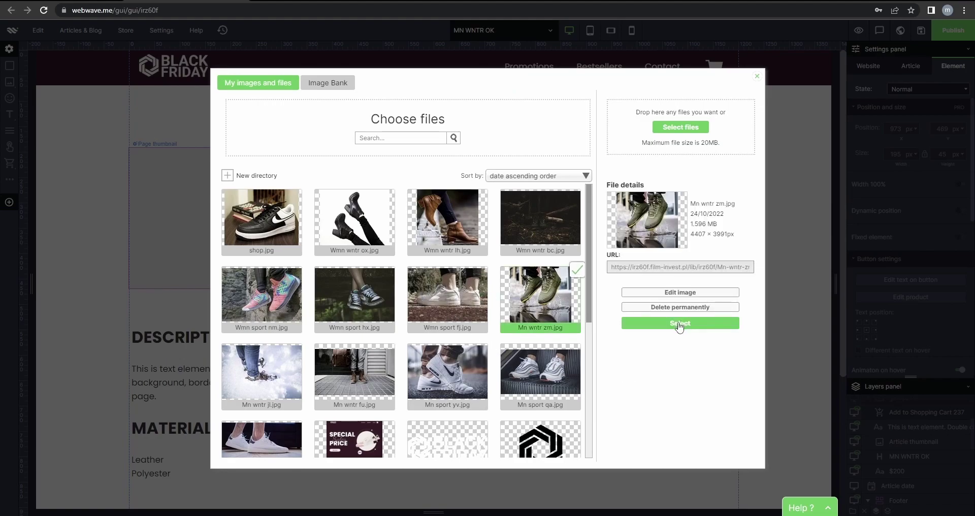
{"action": "left_click", "coordinate": [679, 326]}
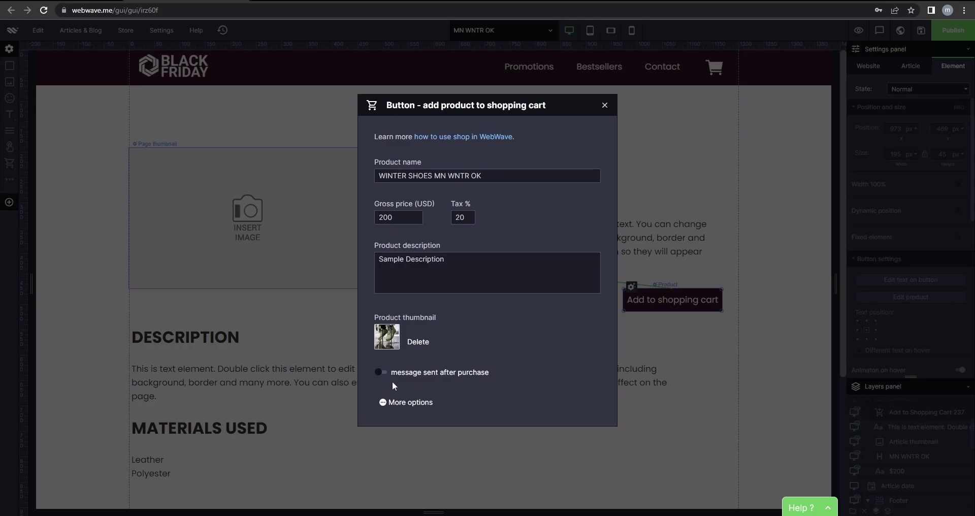
{"action": "left_click", "coordinate": [389, 404]}
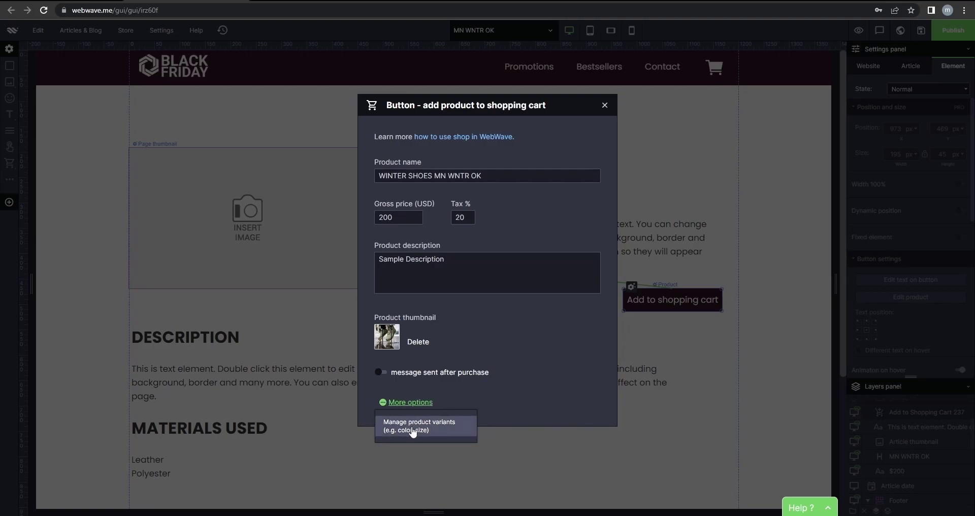
Add a Size variant with options 40, 41 and 42.
{"action": "left_click", "coordinate": [413, 430]}
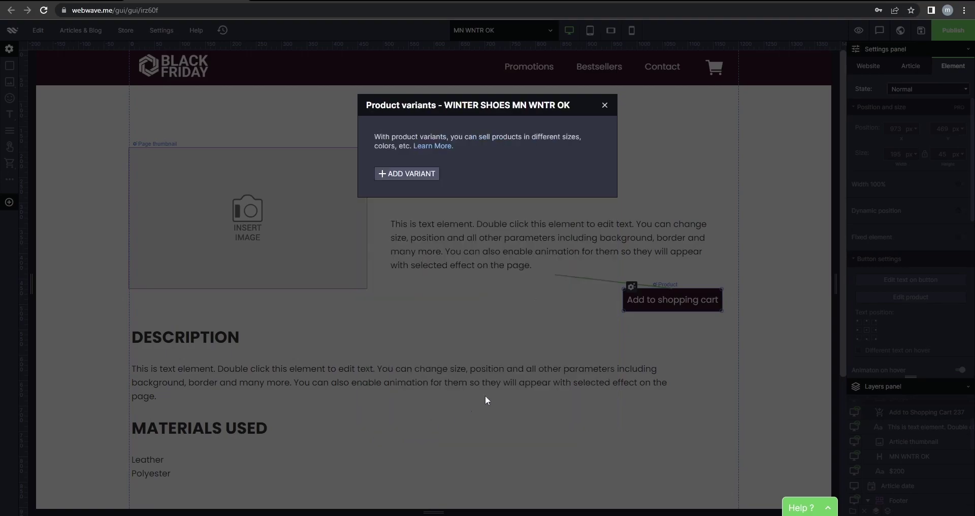
{"action": "left_click", "coordinate": [399, 177]}
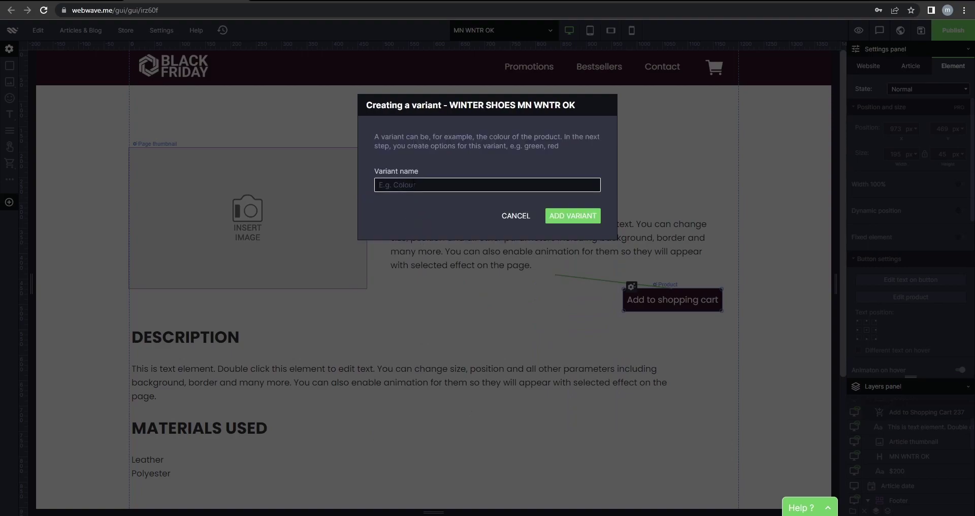
{"action": "type", "text": "Size"}
{"action": "left_click", "coordinate": [575, 215]}
{"action": "left_click", "coordinate": [406, 260]}
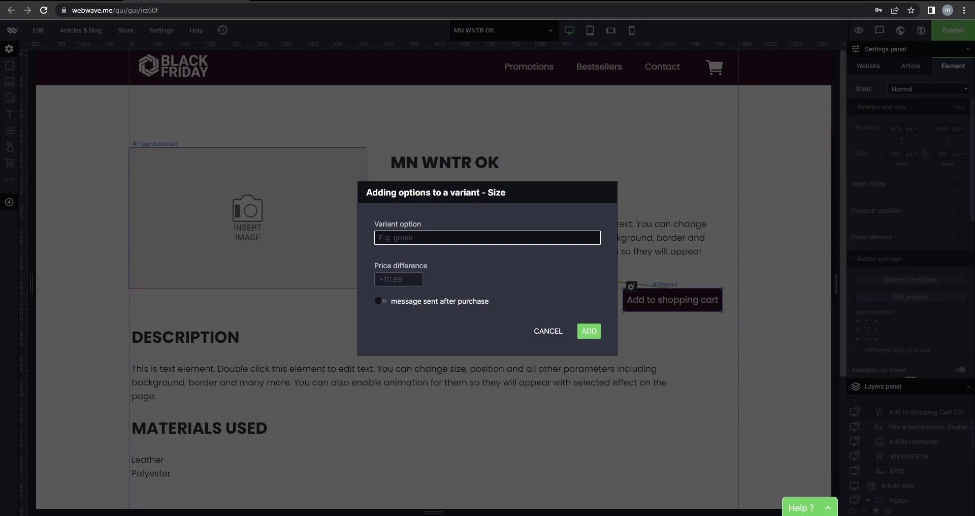
{"action": "type", "text": "4"}
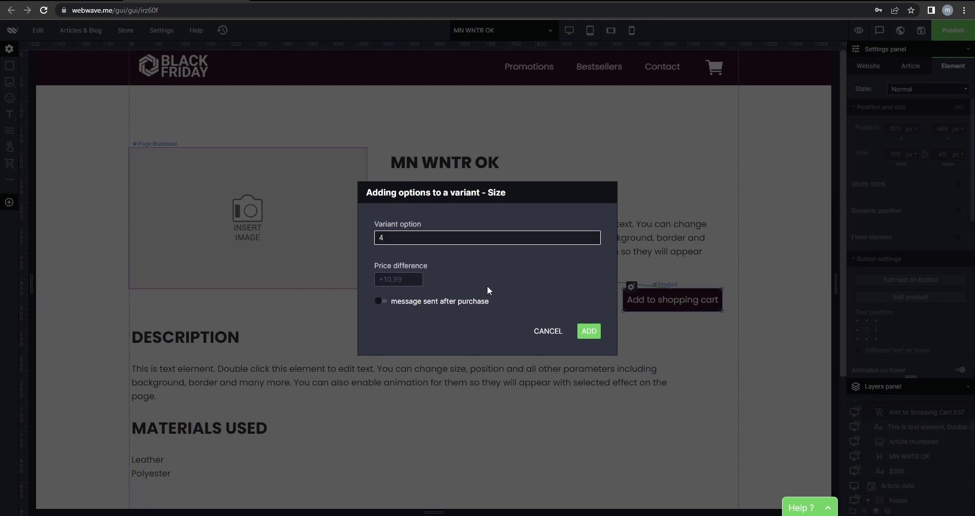
{"action": "left_click", "coordinate": [589, 331]}
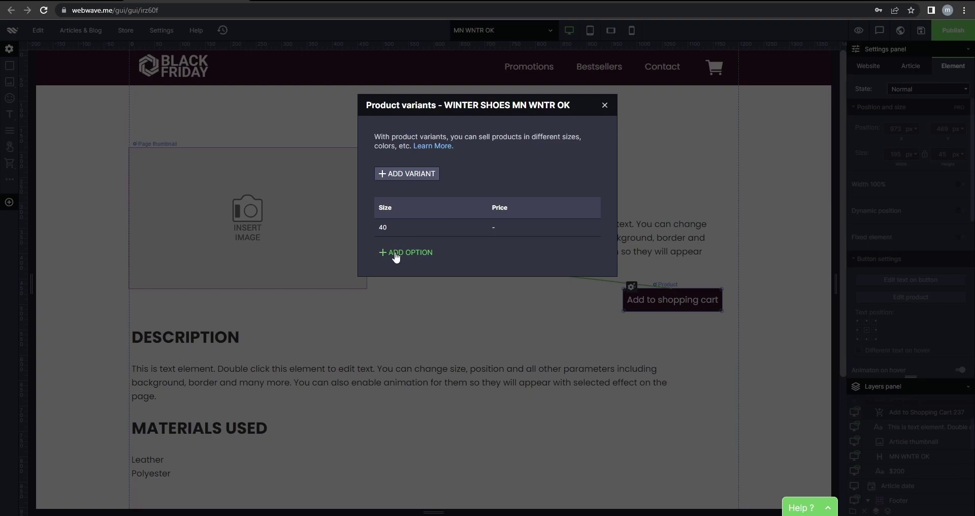
{"action": "left_click", "coordinate": [396, 254]}
{"action": "type", "text": "41"}
{"action": "left_click", "coordinate": [589, 332]}
{"action": "left_click", "coordinate": [406, 269]}
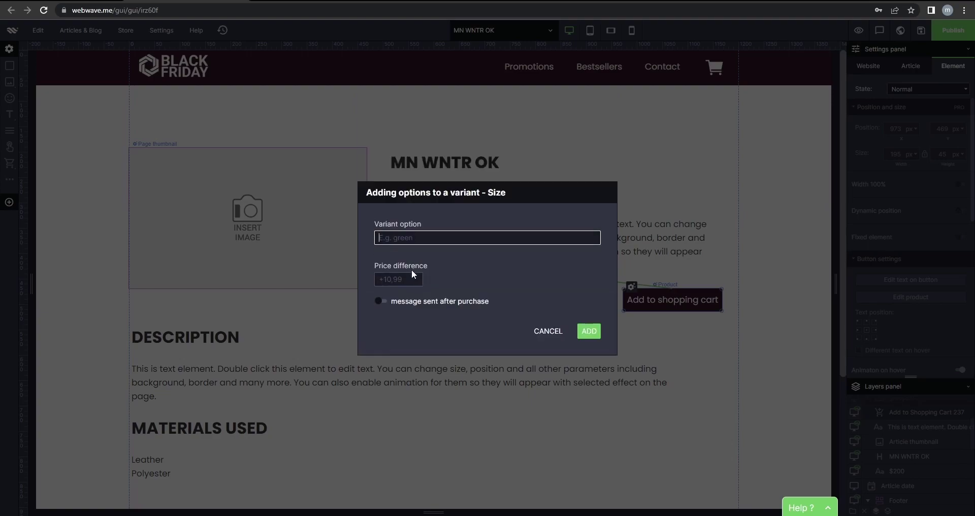
{"action": "type", "text": "42"}
{"action": "left_click", "coordinate": [588, 331]}
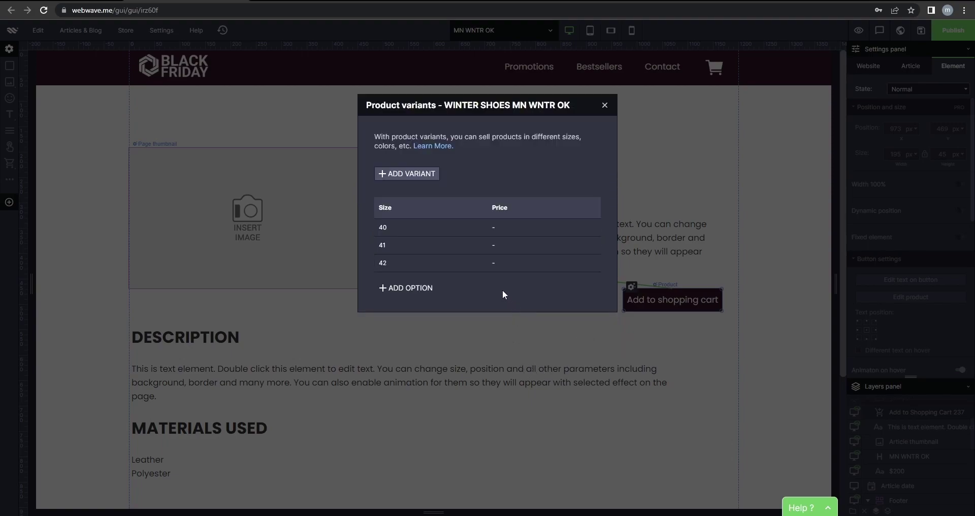
Add a Shoe Polish variant with options Yes (+10 USD) and No.
{"action": "left_click", "coordinate": [419, 177]}
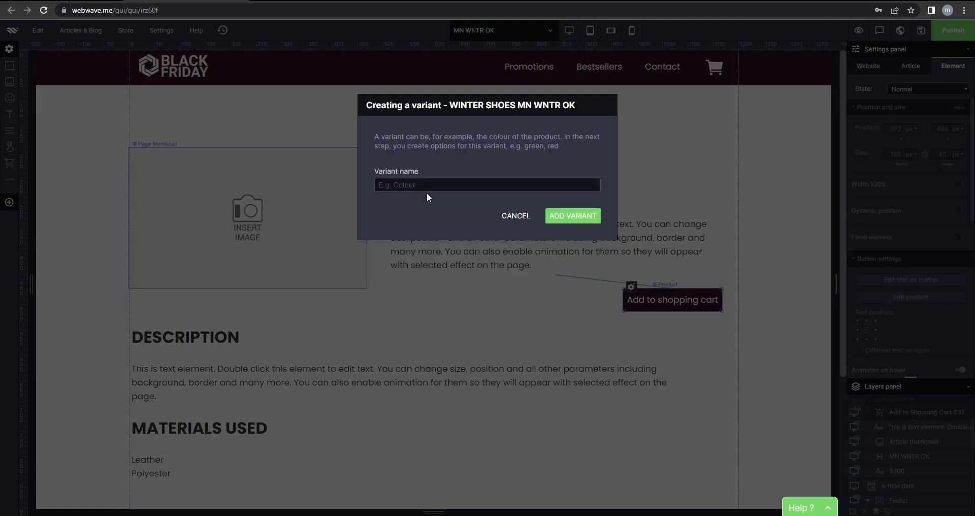
{"action": "left_click", "coordinate": [478, 188]}
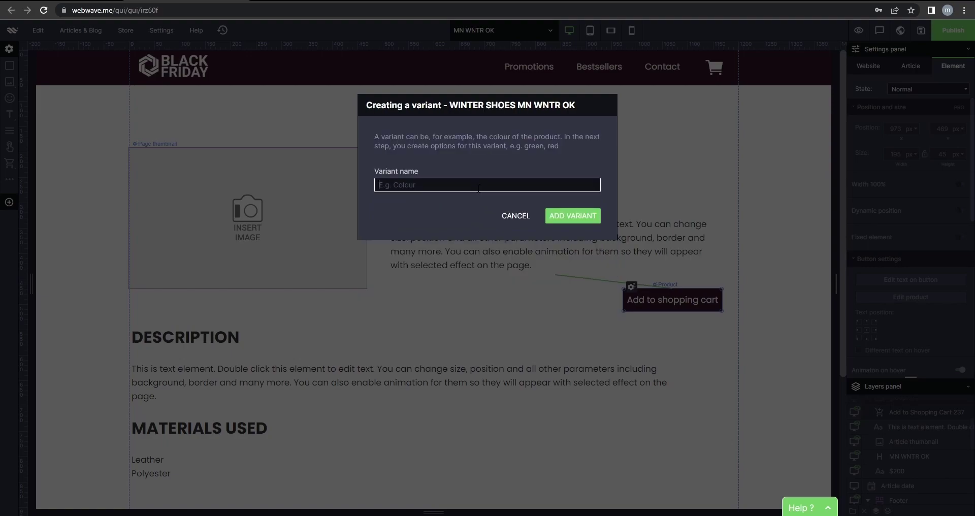
{"action": "type", "text": "Shoe Polish"}
{"action": "left_click", "coordinate": [559, 216]}
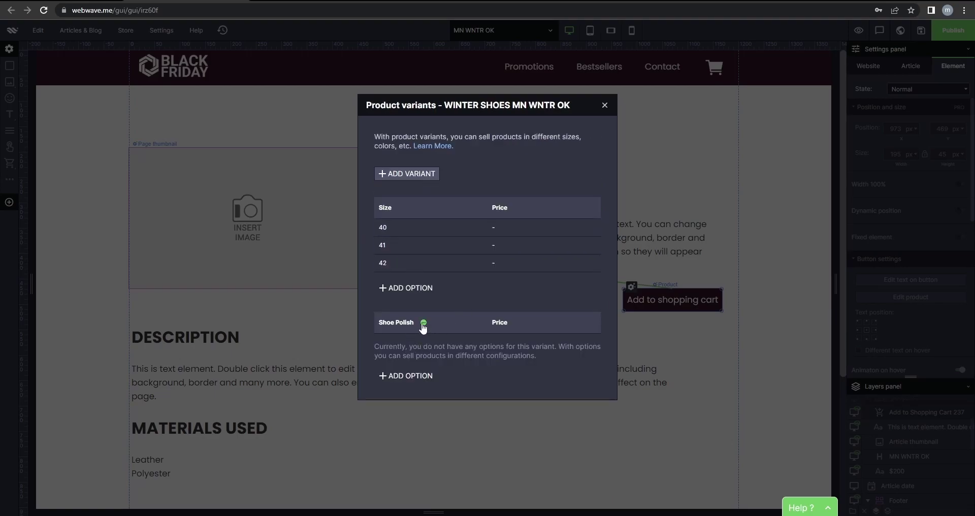
{"action": "left_click", "coordinate": [411, 376]}
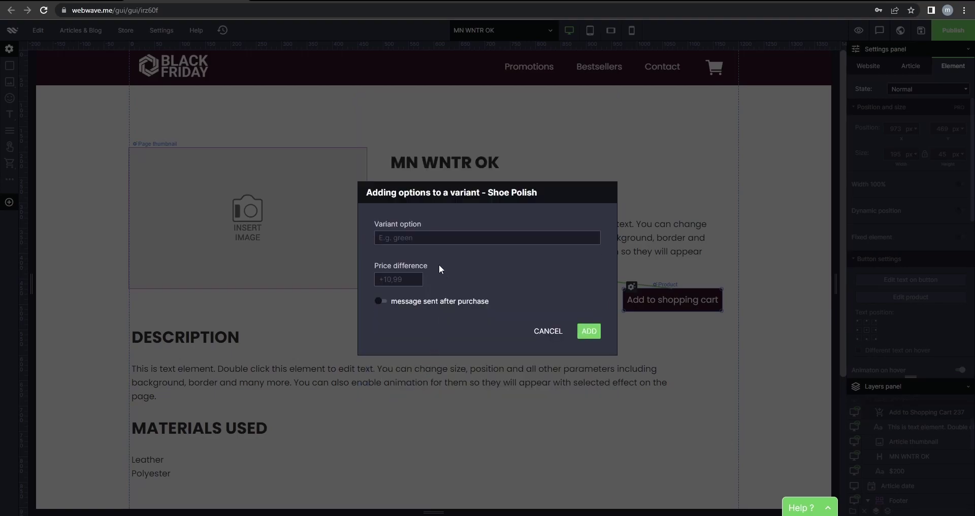
{"action": "type", "text": "Yes"}
{"action": "left_click", "coordinate": [416, 279]}
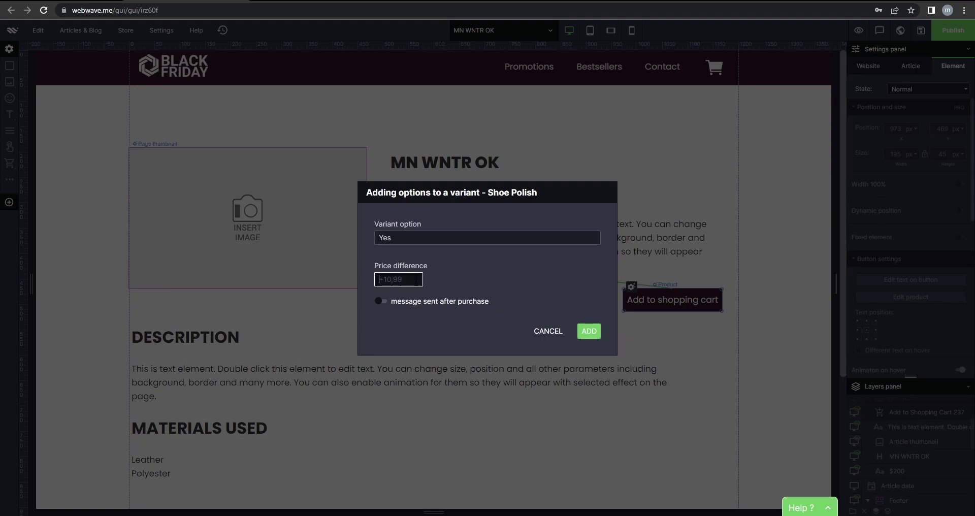
{"action": "type", "text": "10"}
{"action": "left_click", "coordinate": [588, 331]}
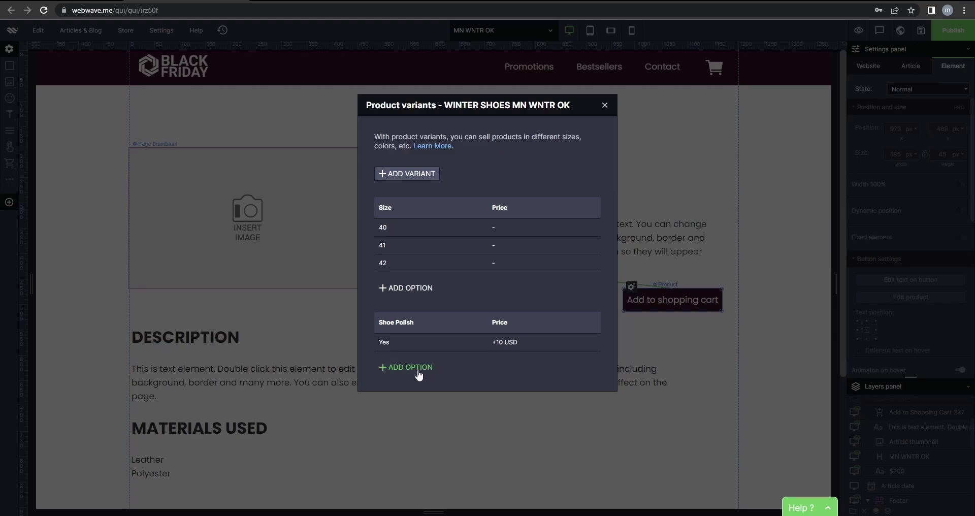
{"action": "left_click", "coordinate": [419, 374]}
{"action": "type", "text": "No"}
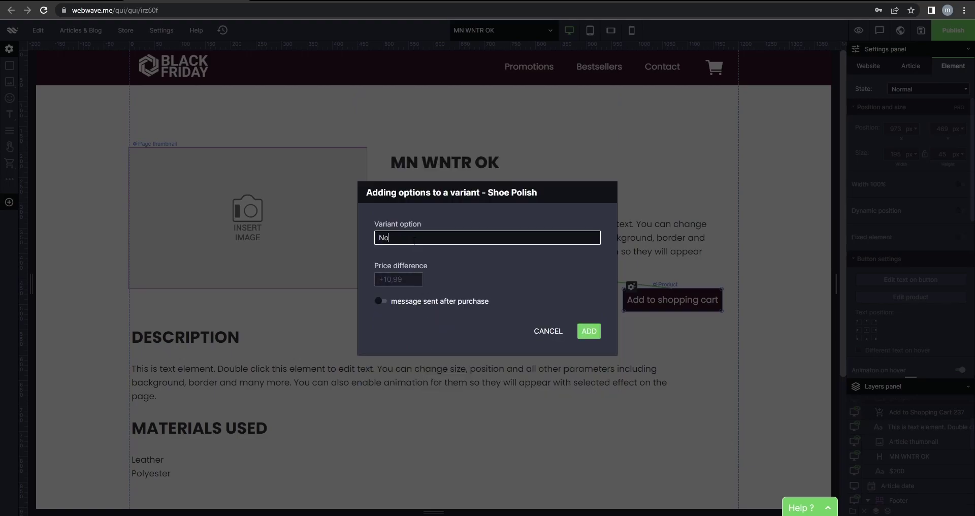
{"action": "left_click", "coordinate": [592, 332]}
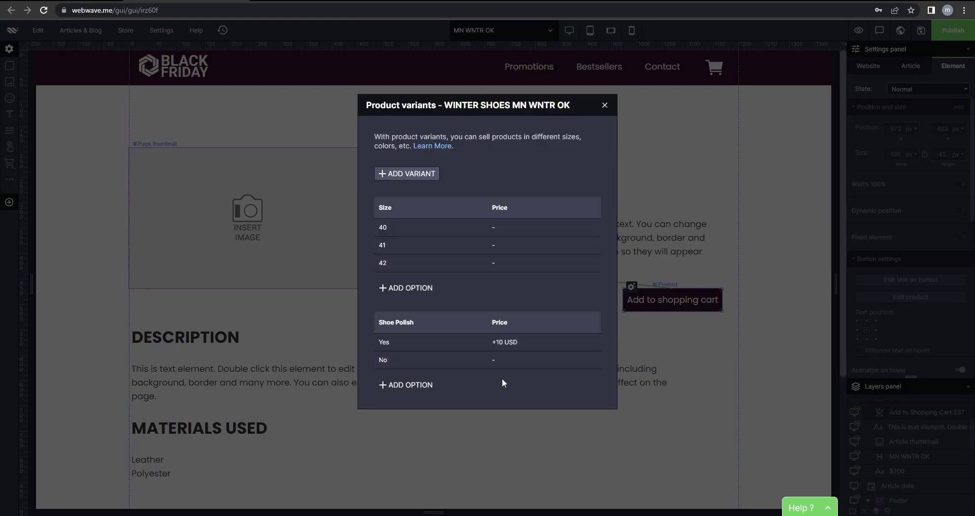
{"action": "left_click", "coordinate": [605, 105]}
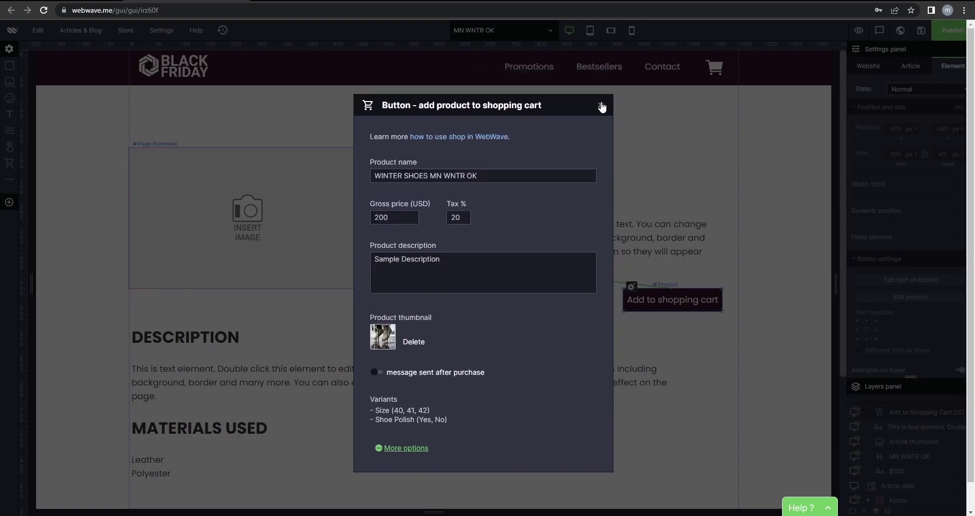
{"action": "left_click", "coordinate": [602, 106]}
Set the article's empty thumbnail to the Mn wntr zm.jpg green sneaker photo.
{"action": "left_click", "coordinate": [582, 323]}
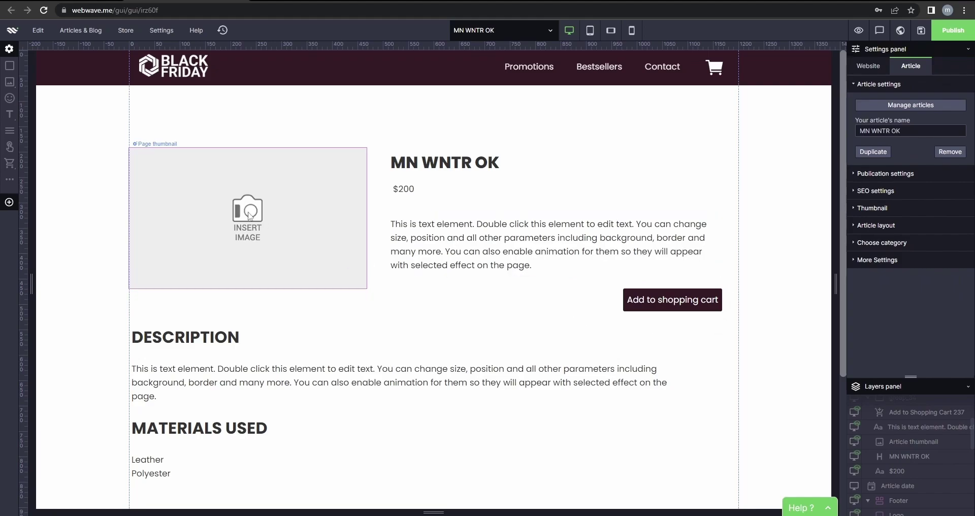
{"action": "left_click", "coordinate": [162, 170]}
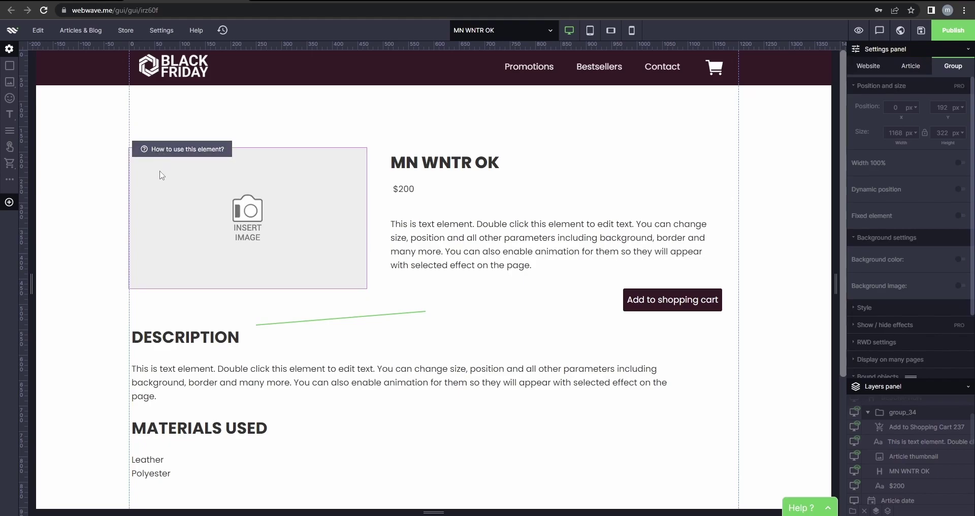
{"action": "left_click", "coordinate": [163, 179]}
{"action": "left_click", "coordinate": [137, 146]}
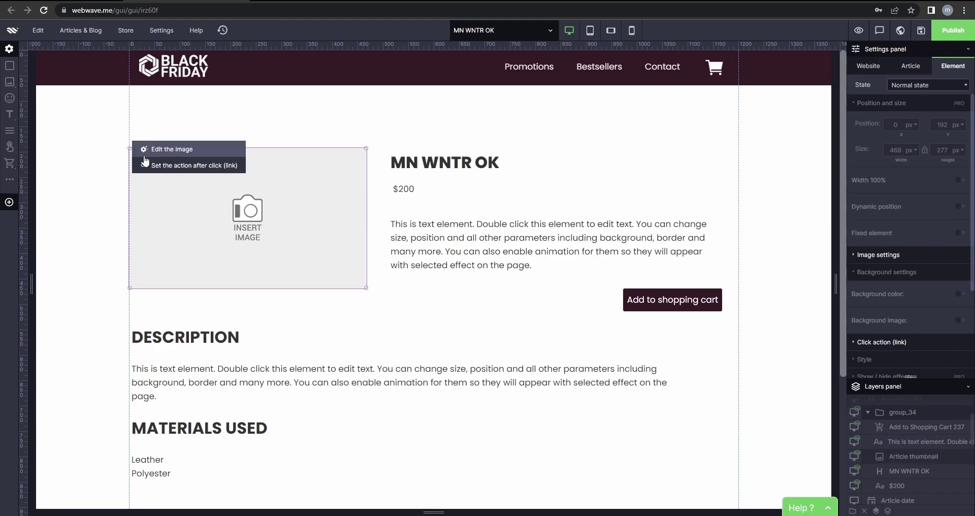
{"action": "left_click", "coordinate": [151, 152]}
{"action": "left_click", "coordinate": [555, 314]}
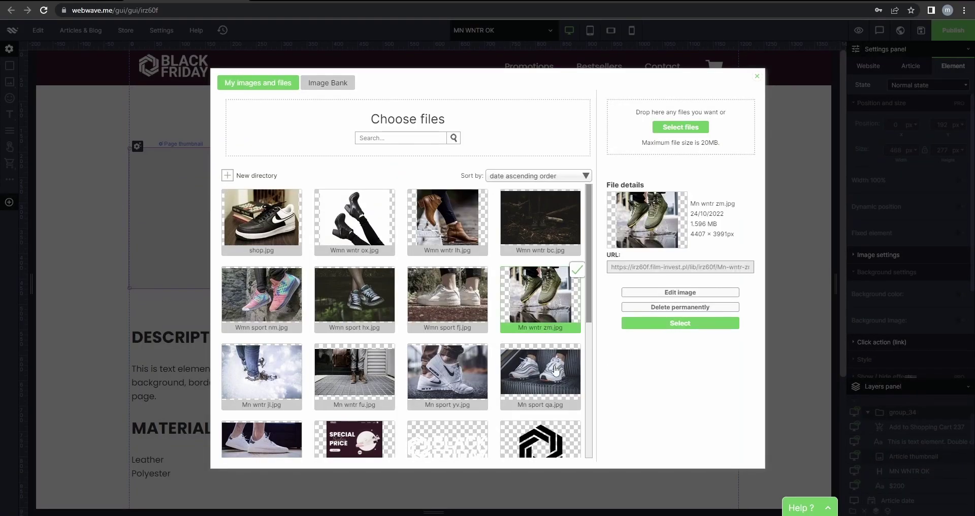
{"action": "left_click", "coordinate": [700, 325]}
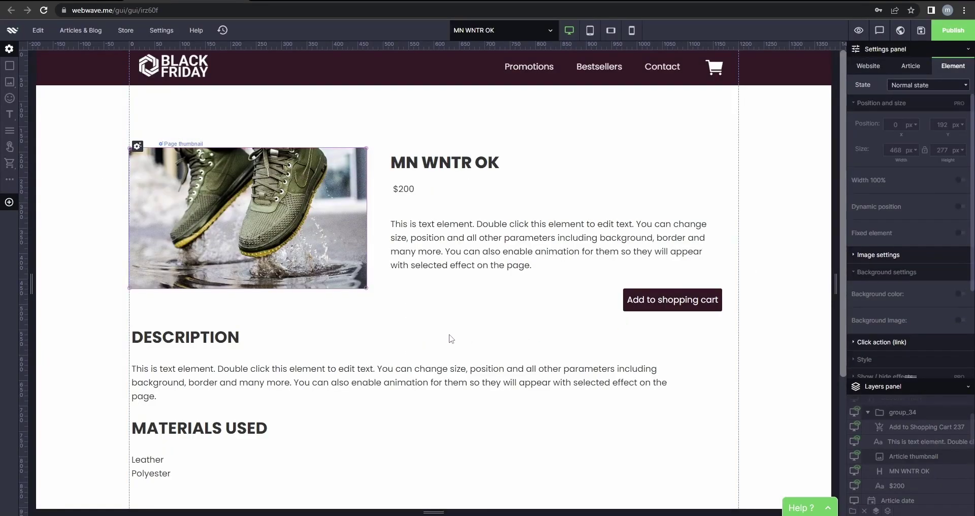
{"action": "scroll", "coordinate": [323, 348], "scroll_direction": "down", "scroll_amount": 1}
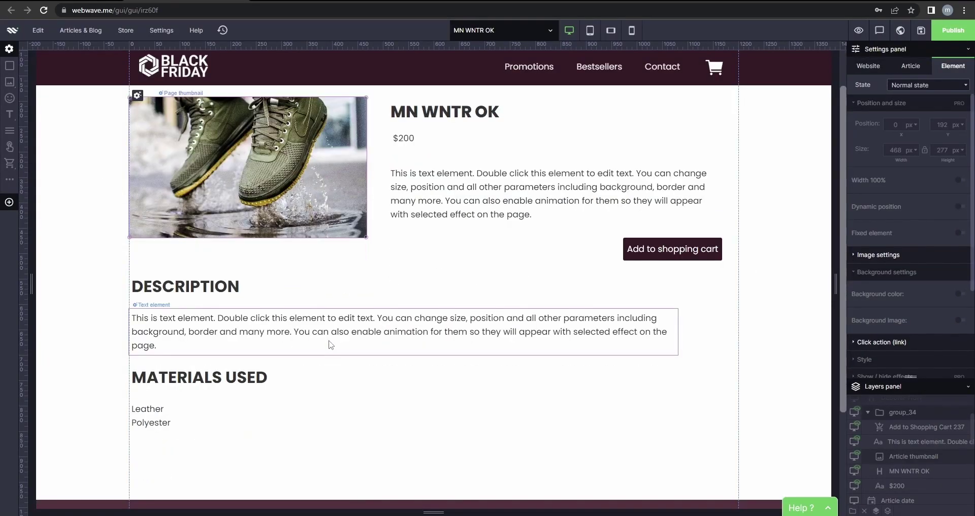
{"action": "scroll", "coordinate": [324, 348], "scroll_direction": "up", "scroll_amount": 1}
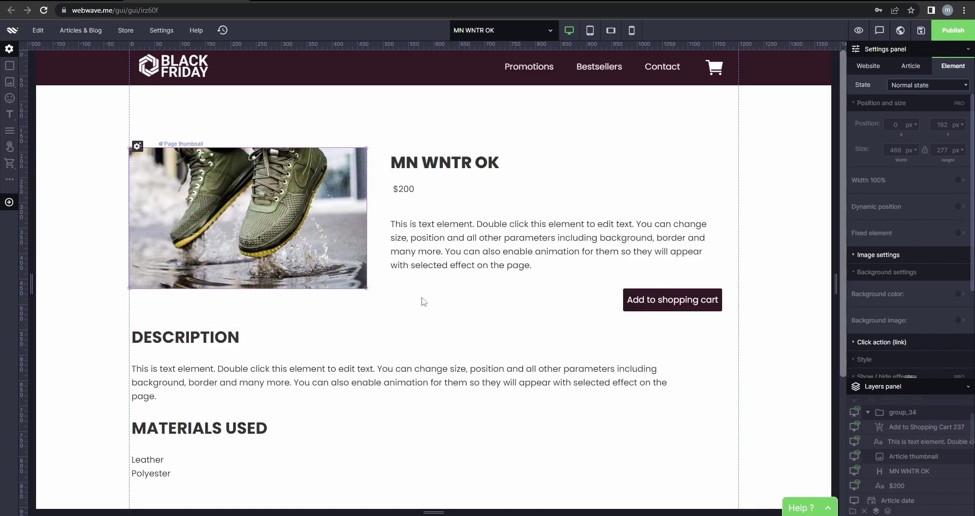
Add a new blank webpage.
{"action": "left_click", "coordinate": [516, 36]}
{"action": "left_click", "coordinate": [457, 67]}
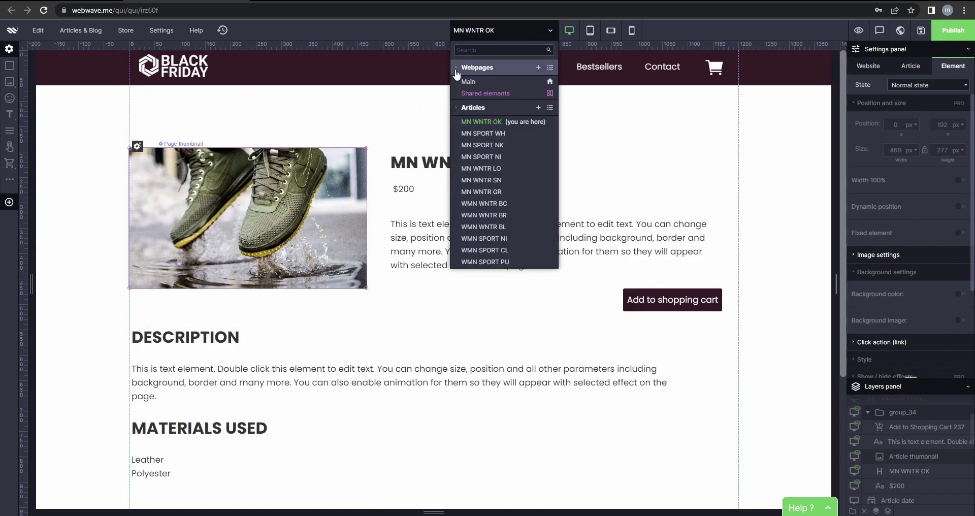
{"action": "left_click", "coordinate": [538, 67]}
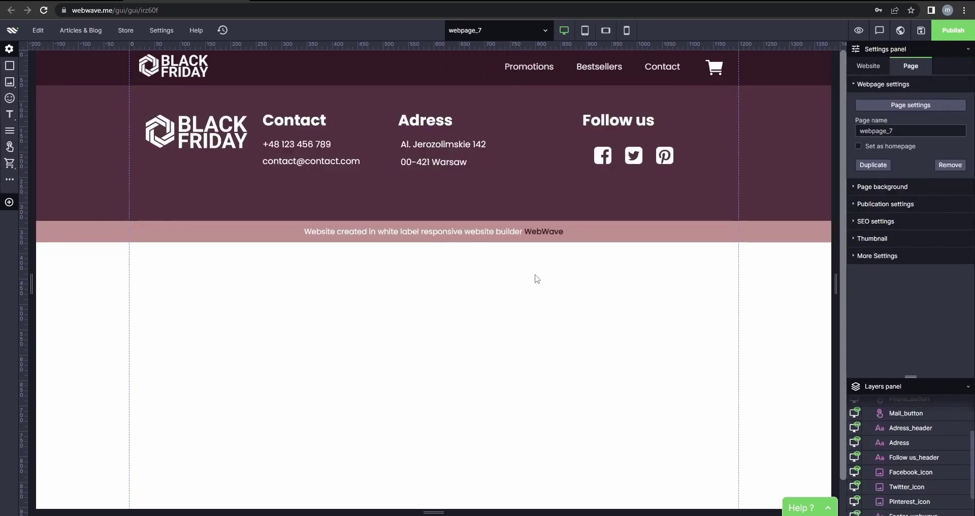
Insert a Blogfeed article list on the page and open its number-of-articles setting.
{"action": "mouse_move", "coordinate": [9, 180]}
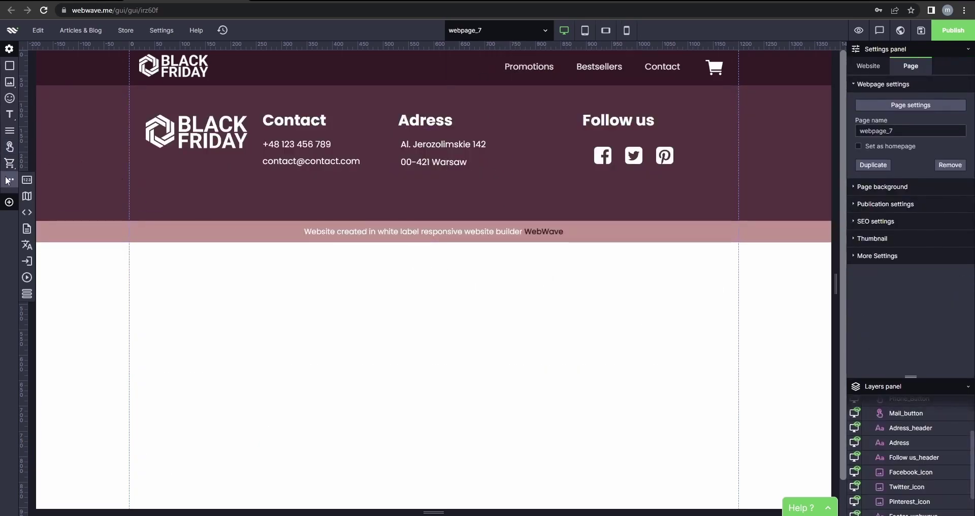
{"action": "left_click", "coordinate": [27, 229]}
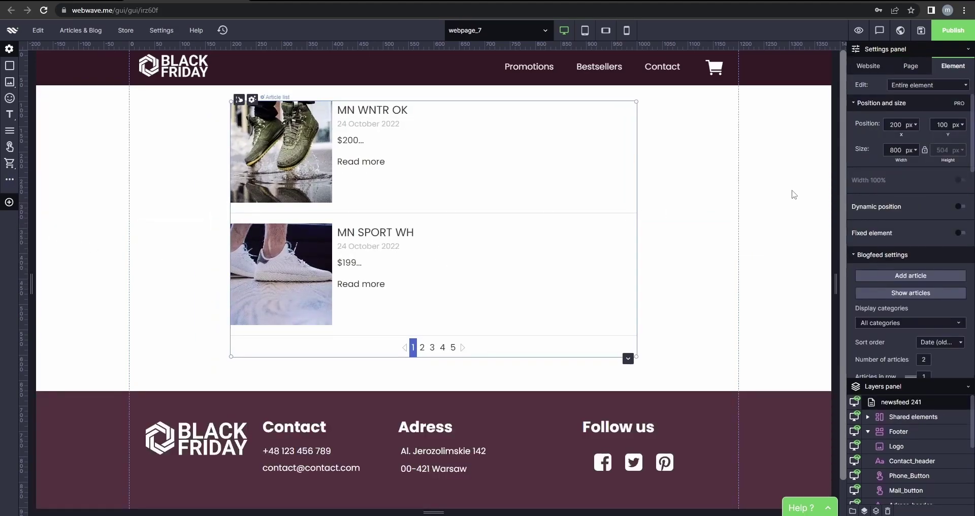
{"action": "scroll", "coordinate": [897, 266], "scroll_direction": "down", "scroll_amount": 1}
{"action": "scroll", "coordinate": [896, 265], "scroll_direction": "up", "scroll_amount": 1}
{"action": "double_click", "coordinate": [561, 269]}
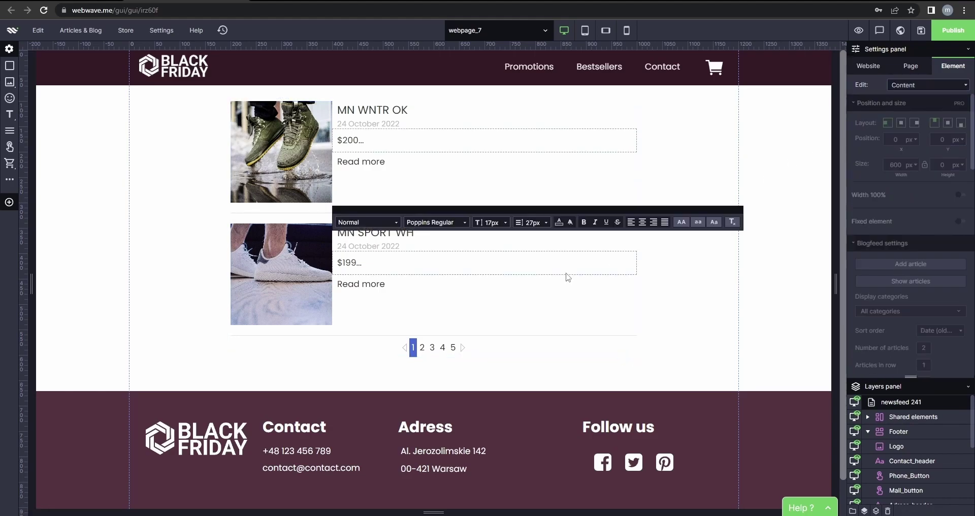
{"action": "left_click", "coordinate": [928, 82]}
{"action": "left_click", "coordinate": [917, 96]}
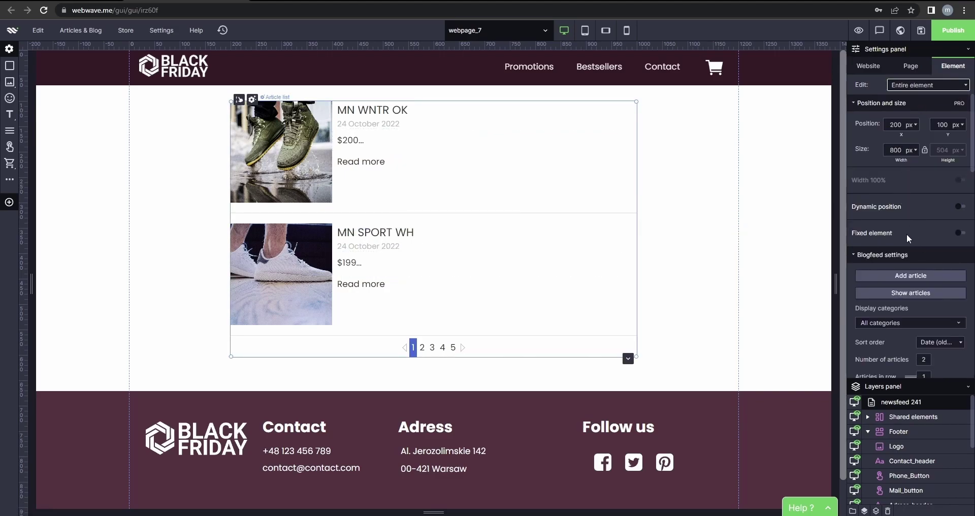
{"action": "scroll", "coordinate": [908, 234], "scroll_direction": "down", "scroll_amount": 4}
{"action": "double_click", "coordinate": [929, 156]}
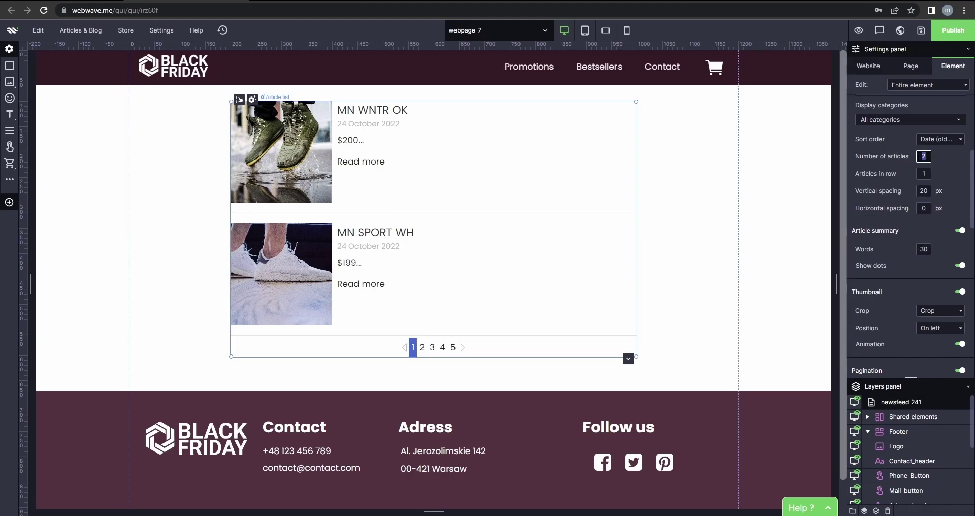
Set the list to 6 articles, 3 per row, 20 px horizontal spacing, thumbnails on top.
{"action": "type", "text": "6"}
{"action": "key", "text": "Tab"}
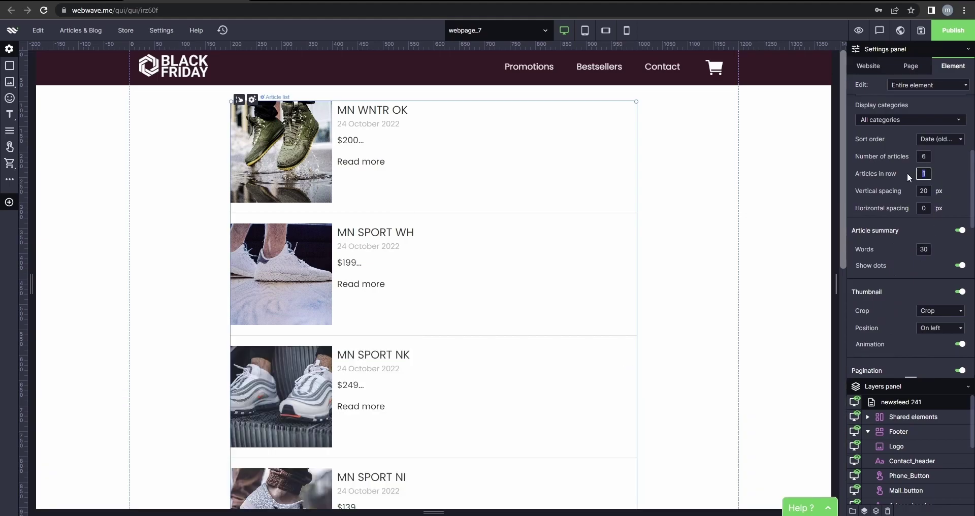
{"action": "left_click", "coordinate": [924, 208]}
{"action": "type", "text": "20"}
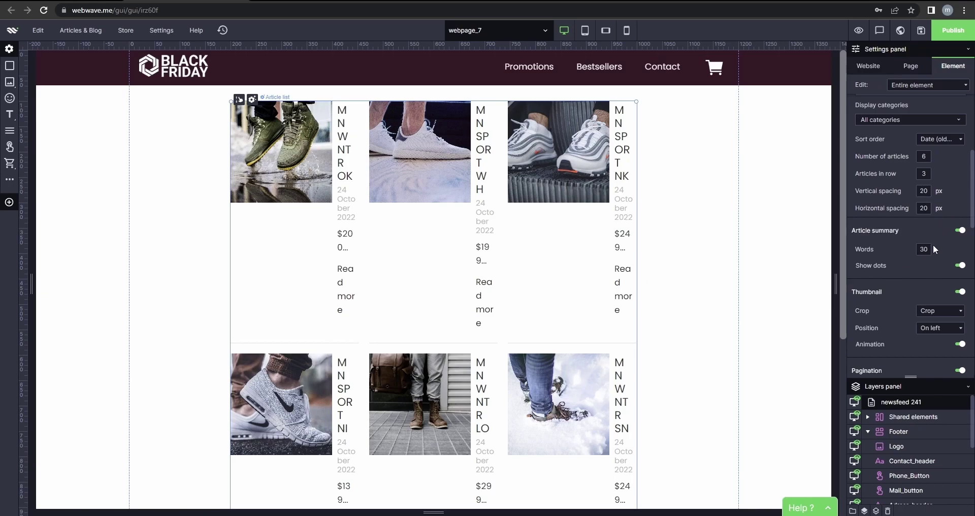
{"action": "scroll", "coordinate": [934, 242], "scroll_direction": "down", "scroll_amount": 1}
{"action": "left_click", "coordinate": [937, 282]}
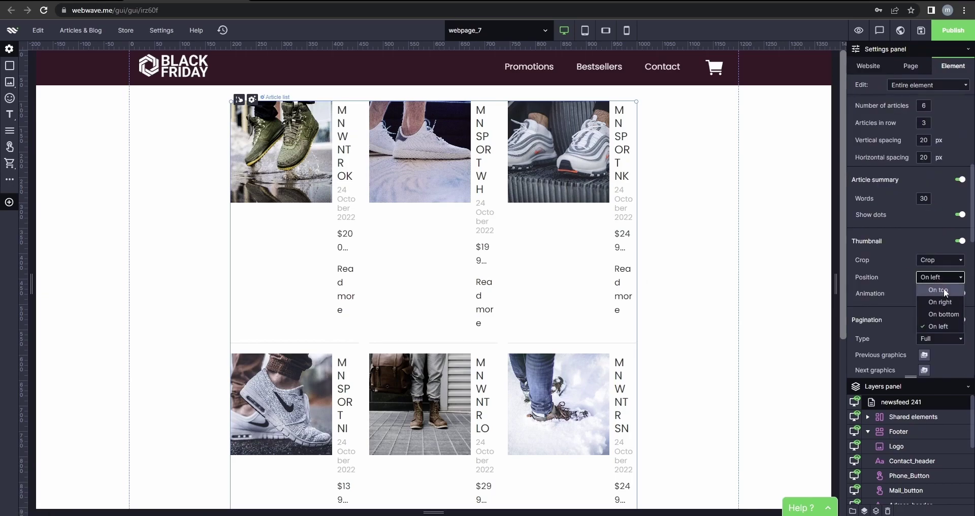
{"action": "left_click", "coordinate": [922, 294]}
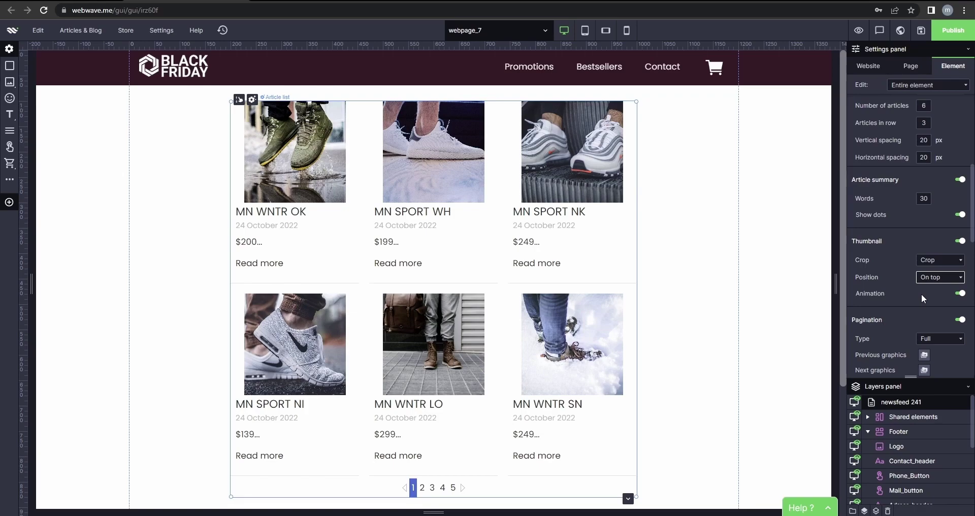
Turn off the trailing dots and the article publication dates.
{"action": "left_click", "coordinate": [960, 214]}
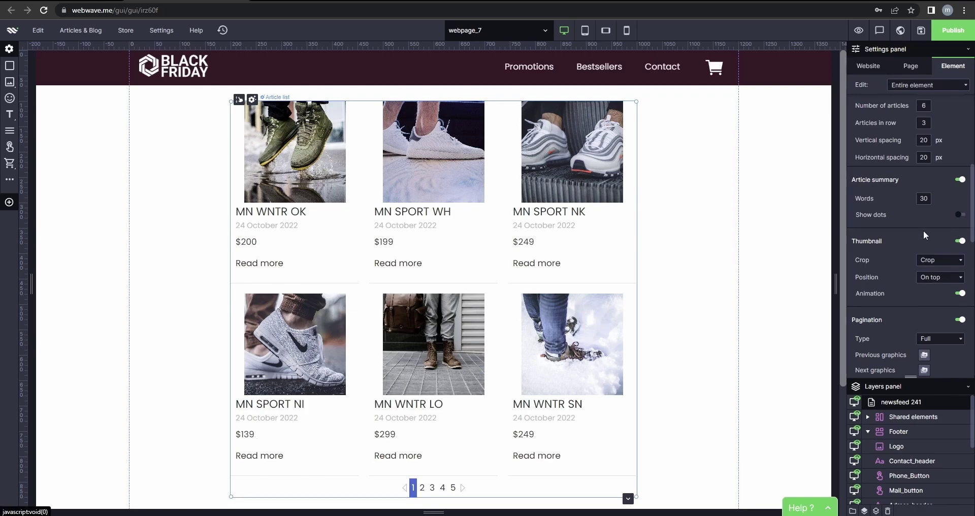
{"action": "scroll", "coordinate": [712, 306], "scroll_direction": "down", "scroll_amount": 1}
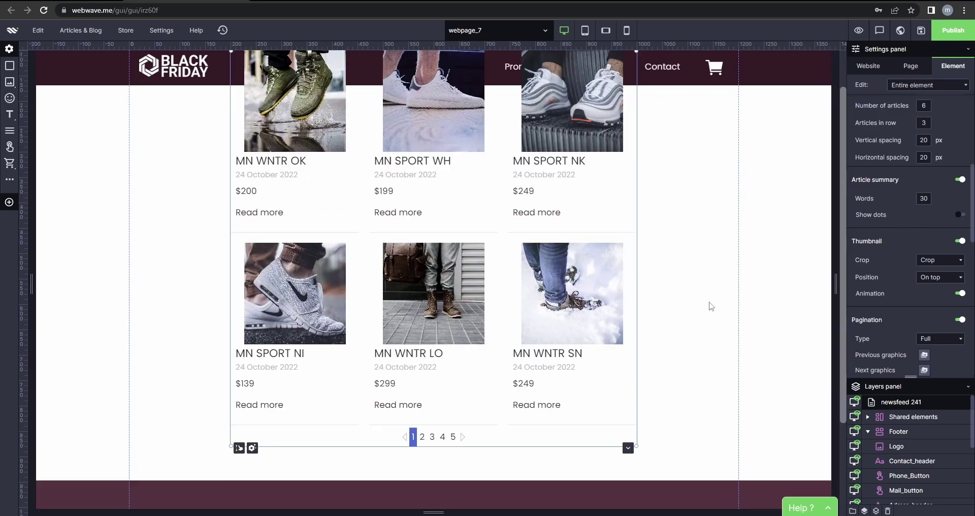
{"action": "scroll", "coordinate": [921, 250], "scroll_direction": "down", "scroll_amount": 1}
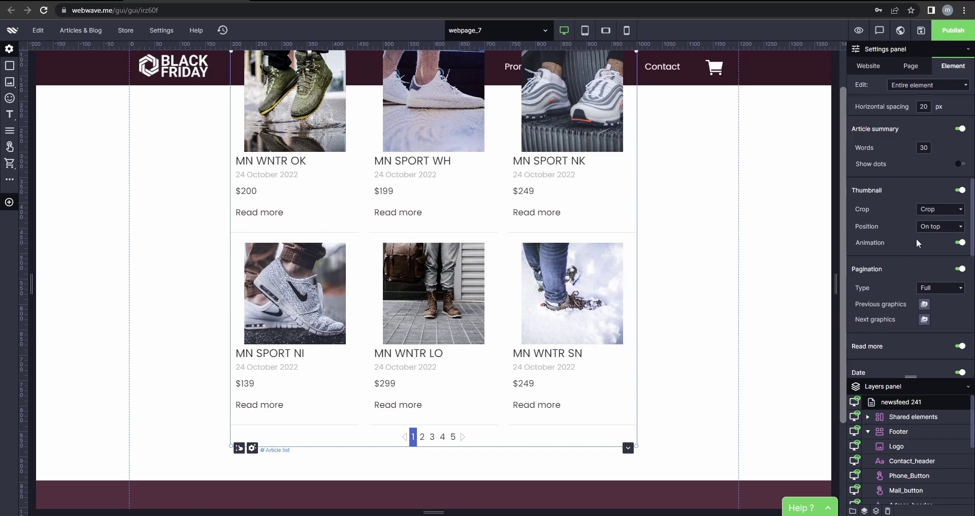
{"action": "scroll", "coordinate": [910, 244], "scroll_direction": "down", "scroll_amount": 1}
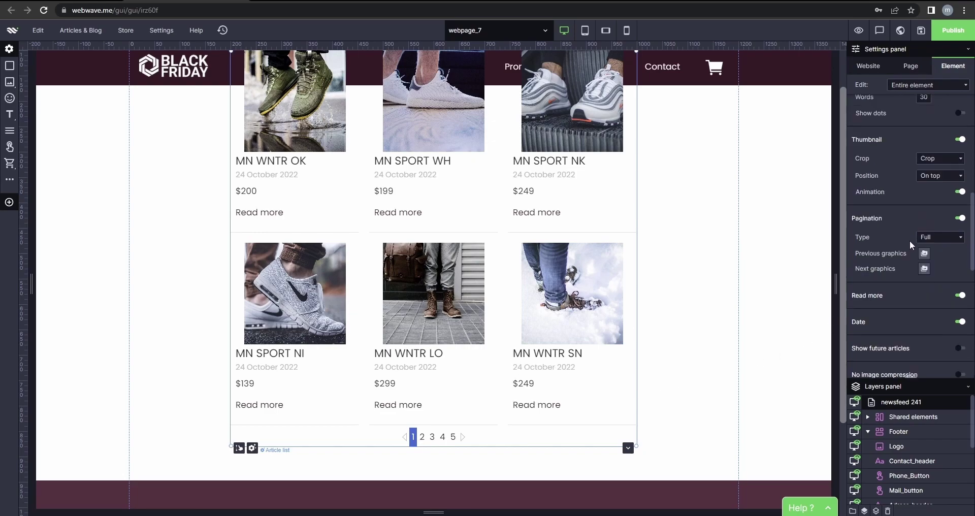
{"action": "scroll", "coordinate": [910, 240], "scroll_direction": "down", "scroll_amount": 1}
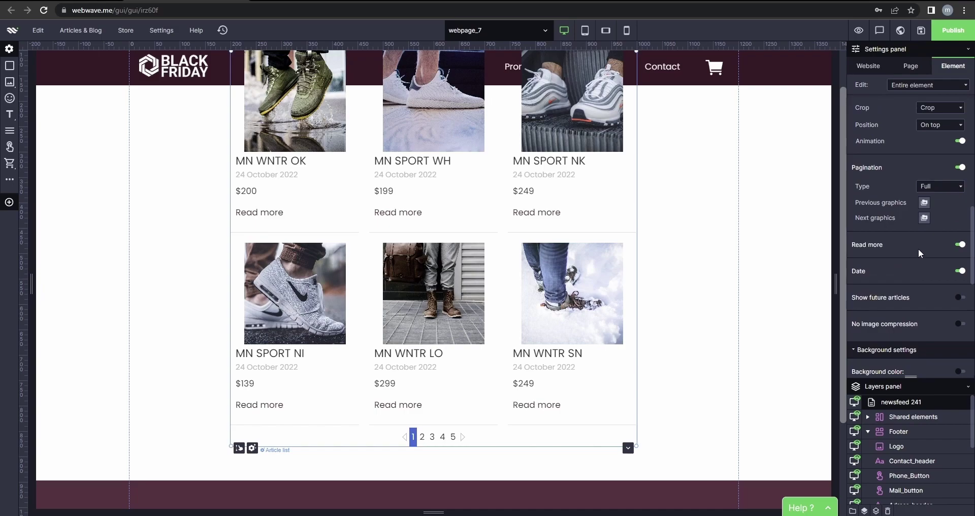
{"action": "left_click", "coordinate": [961, 274]}
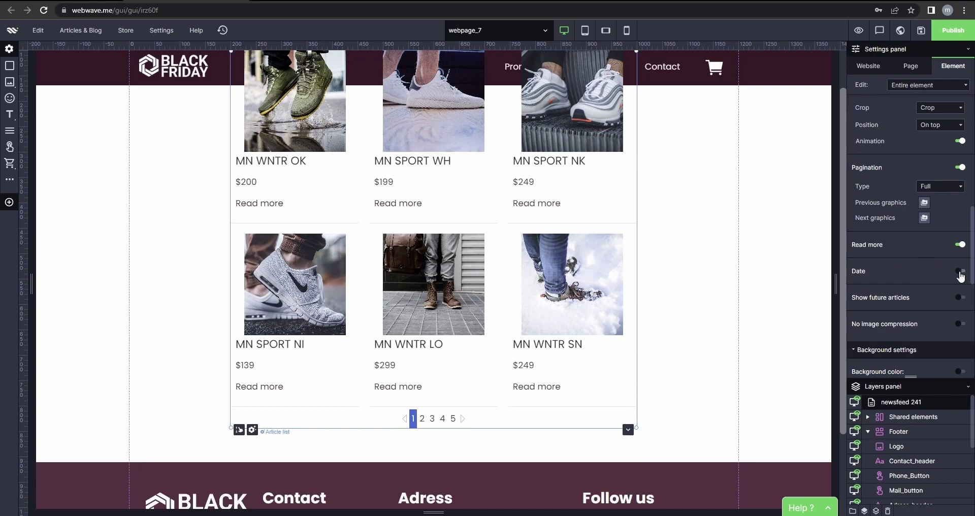
{"action": "left_click", "coordinate": [943, 87]}
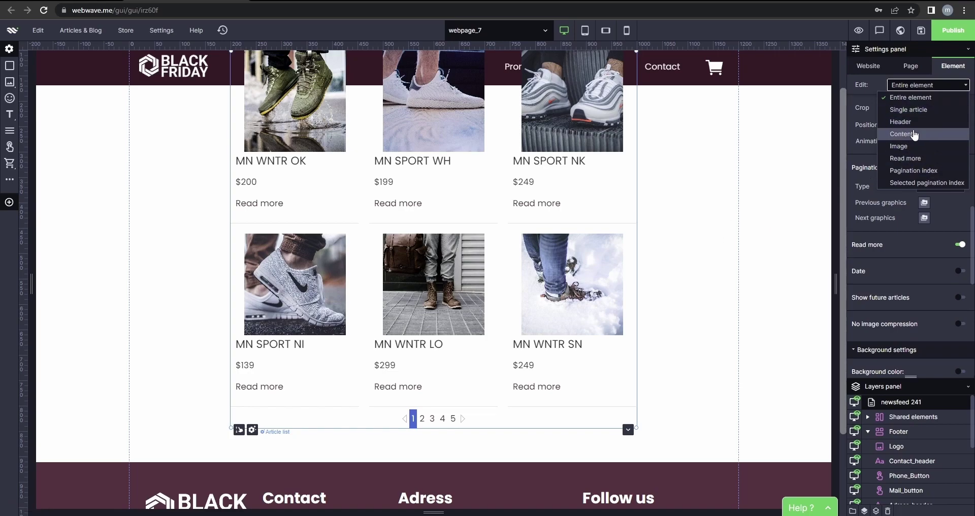
Resize the article card images to 280×230 px.
{"action": "left_click", "coordinate": [909, 148]}
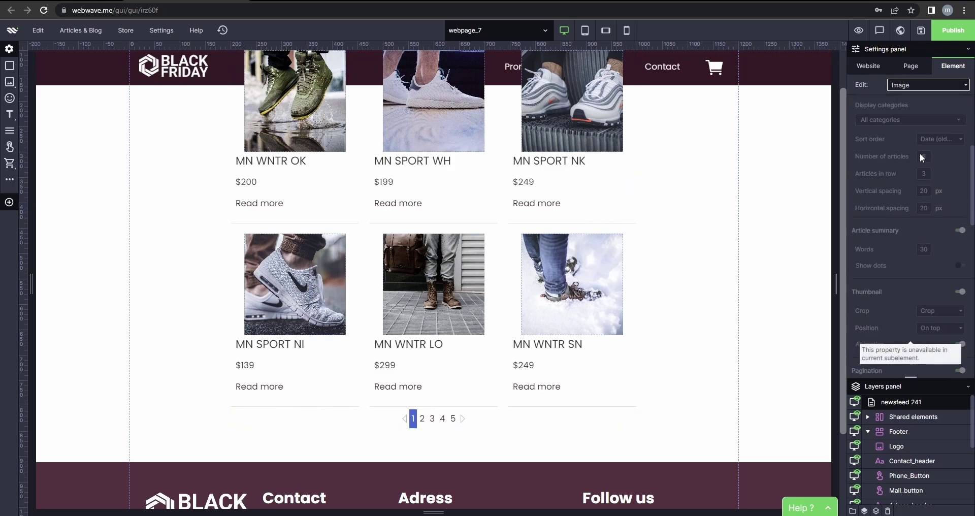
{"action": "scroll", "coordinate": [919, 153], "scroll_direction": "up", "scroll_amount": 5}
{"action": "left_click", "coordinate": [904, 155]}
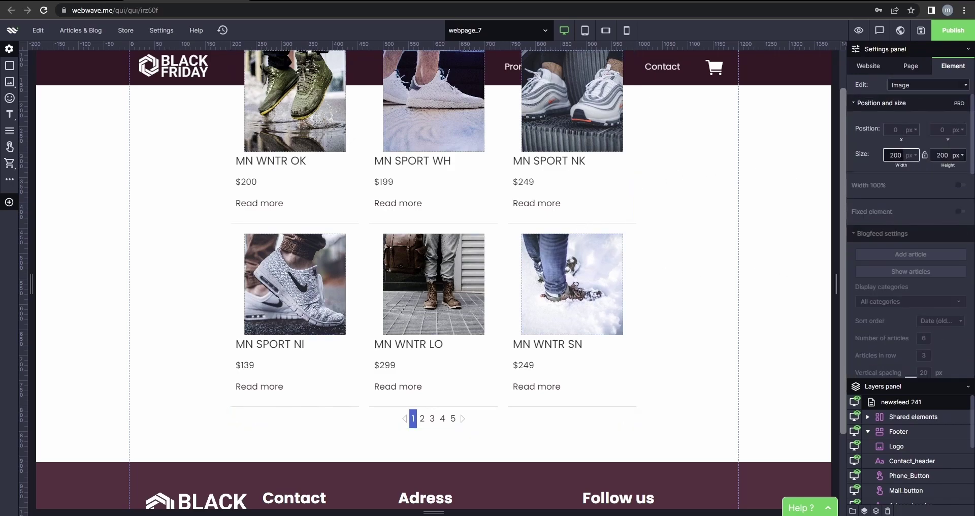
{"action": "key", "text": "BackSpace"}
{"action": "type", "text": "80"}
{"action": "key", "text": "Tab"}
{"action": "key", "text": "BackSpace"}
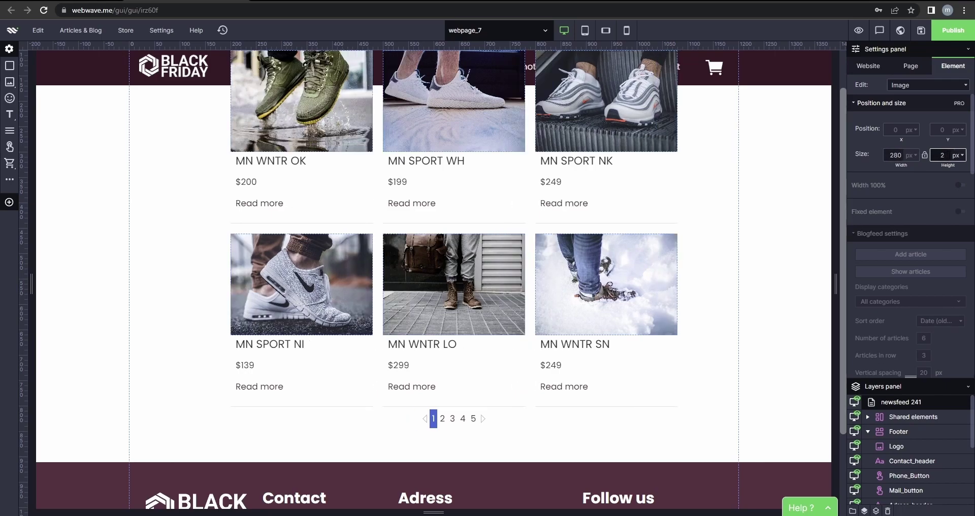
{"action": "type", "text": "30"}
{"action": "left_click", "coordinate": [773, 210]}
Move the whole article list 60 px lower on the page.
{"action": "scroll", "coordinate": [222, 173], "scroll_direction": "up", "scroll_amount": 1}
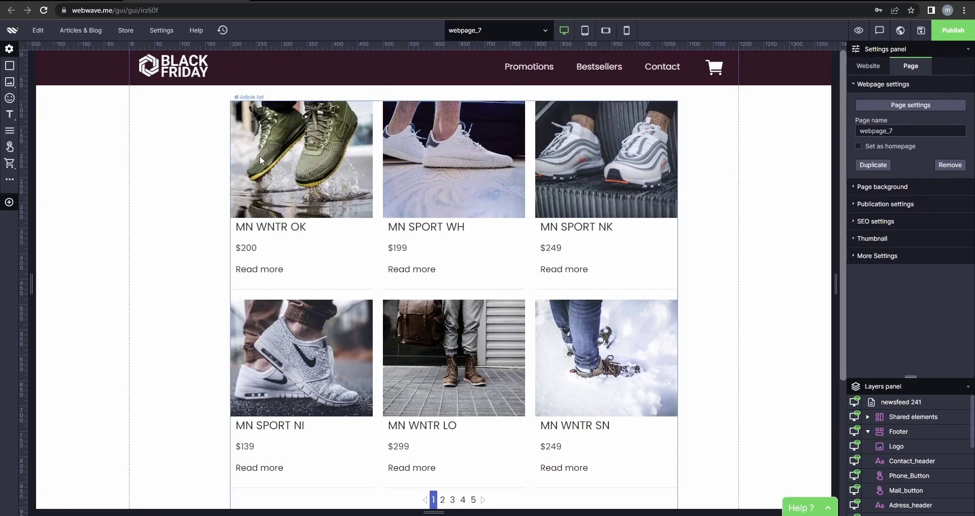
{"action": "left_click", "coordinate": [259, 150]}
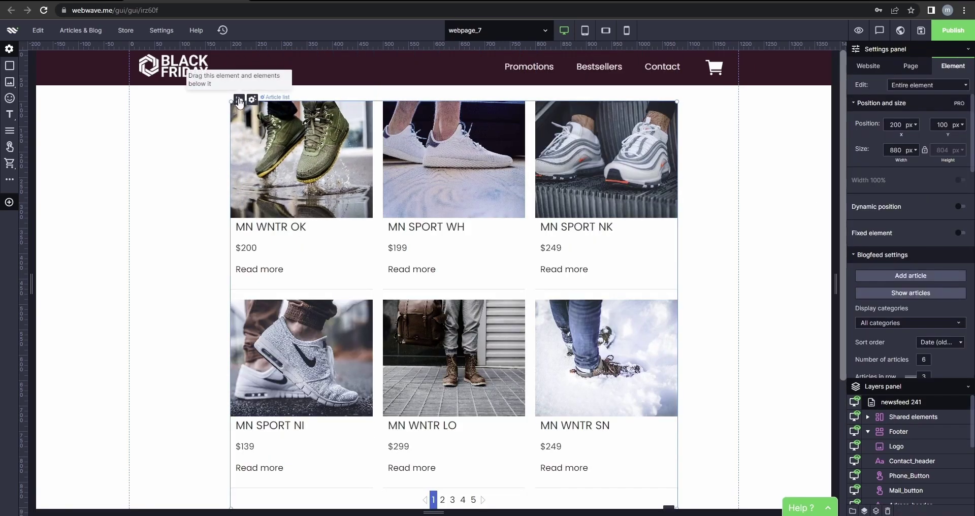
{"action": "left_click_drag", "start_coordinate": [237, 100], "coordinate": [238, 131]}
{"action": "left_click", "coordinate": [773, 236]}
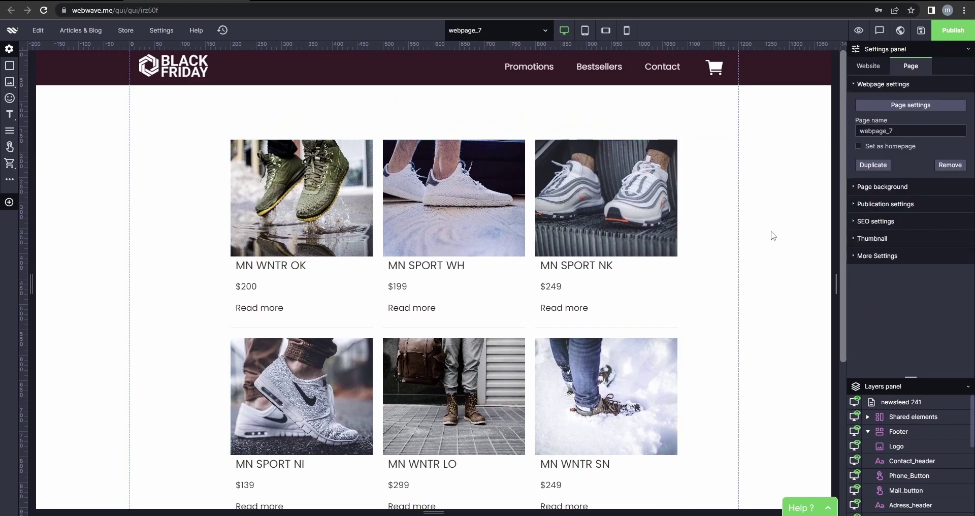
Drag Shared elements above newsfeed 241 in the Layers panel.
{"action": "scroll", "coordinate": [770, 236], "scroll_direction": "down", "scroll_amount": 2}
{"action": "scroll", "coordinate": [769, 235], "scroll_direction": "up", "scroll_amount": 2}
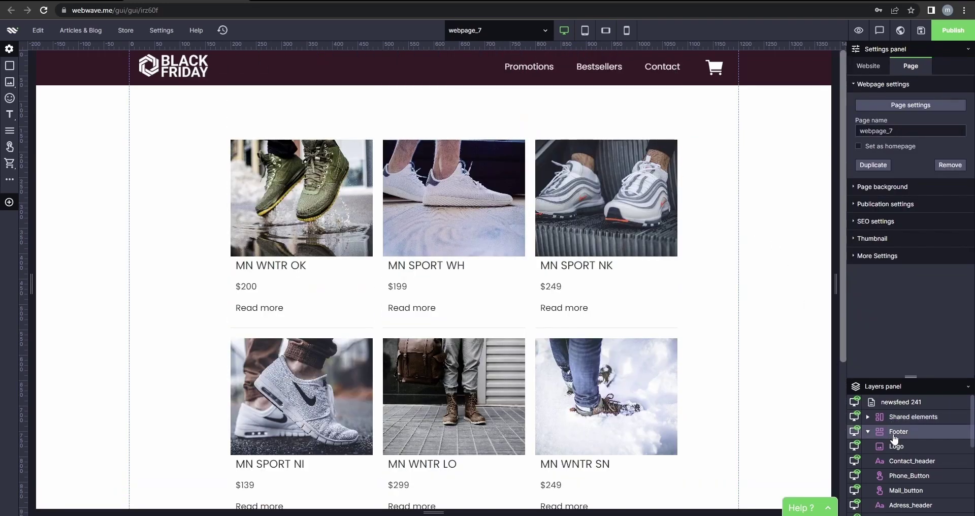
{"action": "left_click_drag", "start_coordinate": [912, 417], "coordinate": [917, 401]}
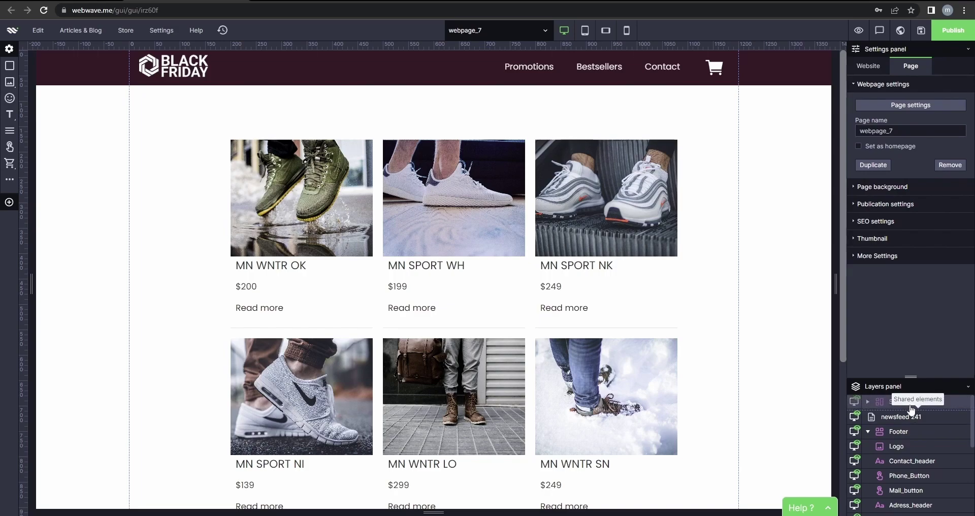
{"action": "scroll", "coordinate": [741, 267], "scroll_direction": "down", "scroll_amount": 2}
{"action": "scroll", "coordinate": [741, 267], "scroll_direction": "up", "scroll_amount": 2}
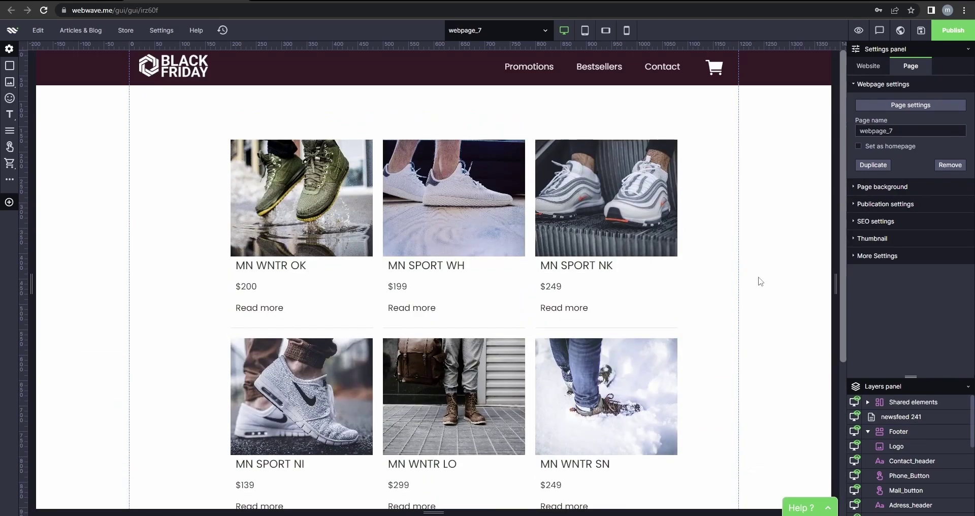
Make the product titles 30px, bold and centred.
{"action": "left_click", "coordinate": [592, 272]}
{"action": "left_click", "coordinate": [591, 273]}
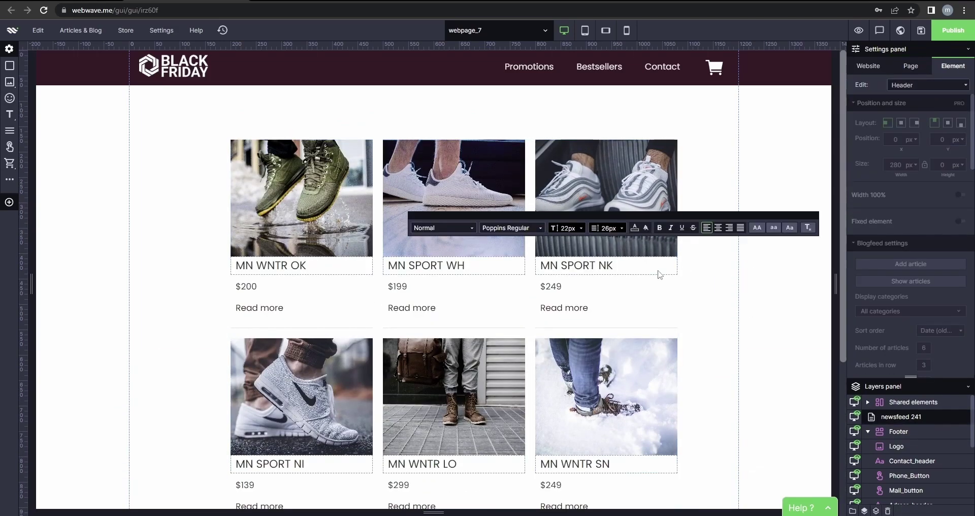
{"action": "left_click", "coordinate": [568, 228]}
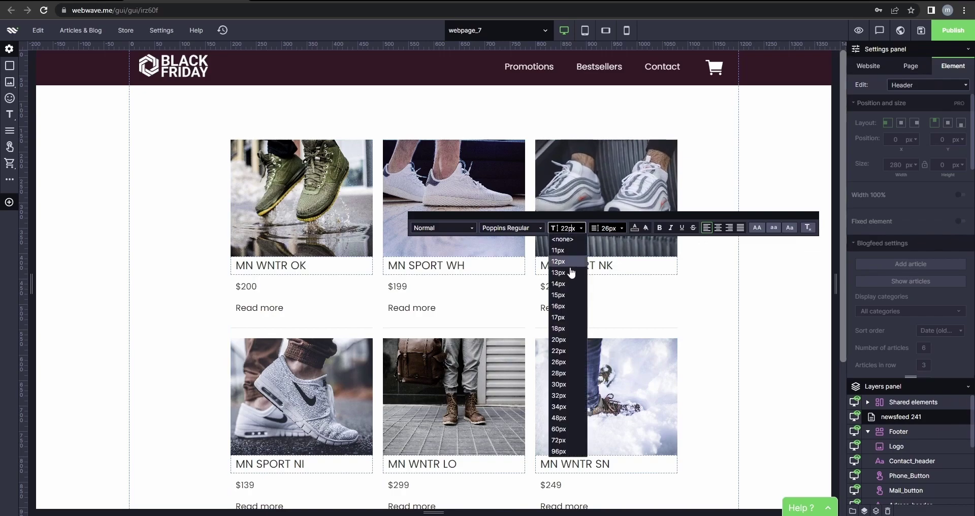
{"action": "left_click", "coordinate": [559, 385]}
{"action": "left_click", "coordinate": [659, 227]}
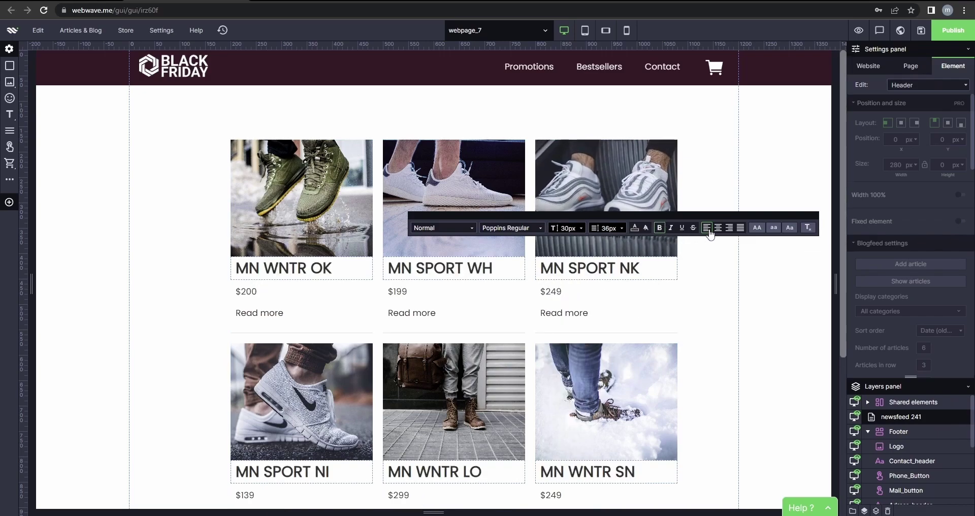
{"action": "left_click", "coordinate": [721, 228]}
Right-align the product prices and enlarge them to 22px.
{"action": "left_click", "coordinate": [563, 291]}
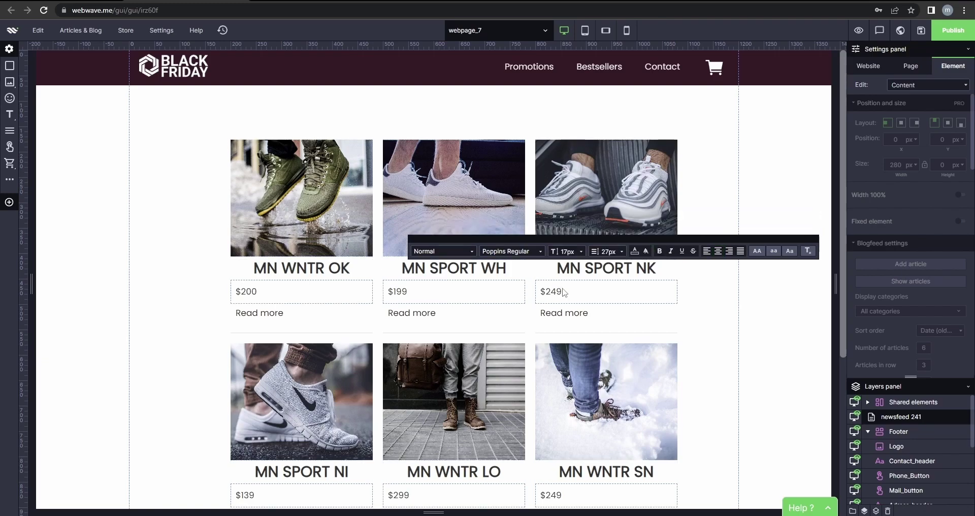
{"action": "left_click", "coordinate": [729, 251]}
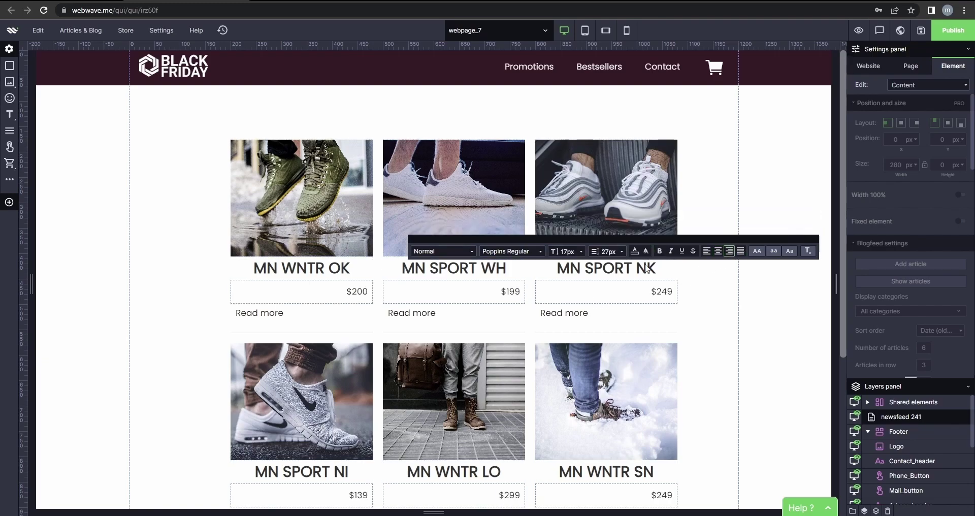
{"action": "left_click", "coordinate": [566, 251]}
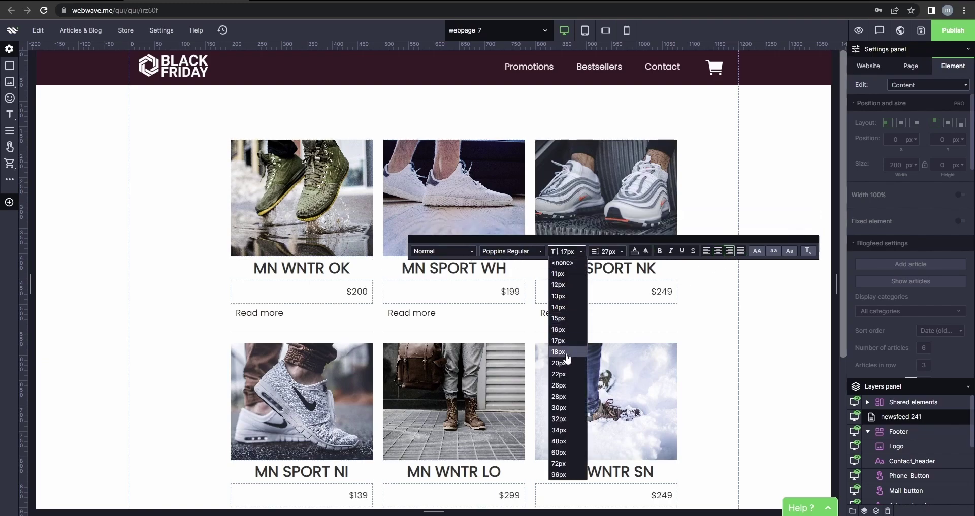
{"action": "left_click", "coordinate": [559, 374]}
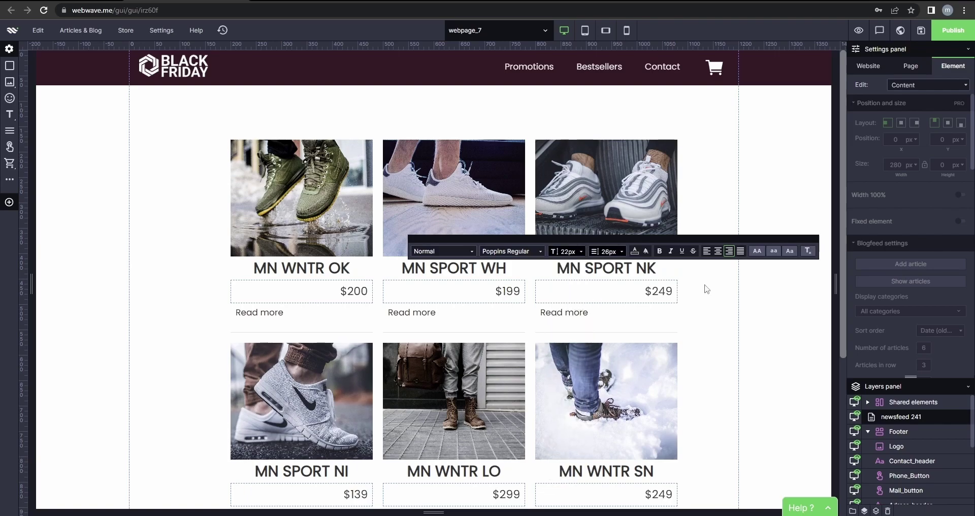
With the entire article list selected for editing, hide the Read more links.
{"action": "left_click", "coordinate": [930, 84]}
{"action": "left_click", "coordinate": [917, 96]}
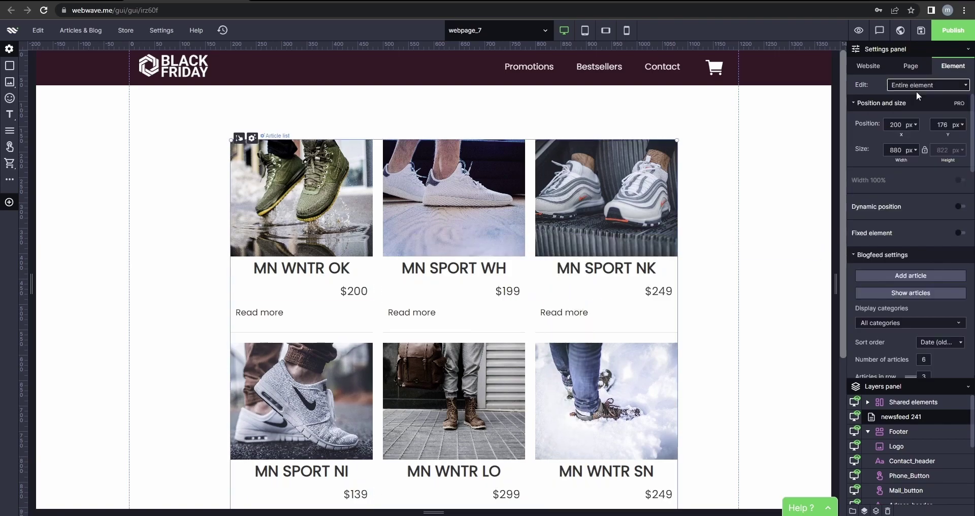
{"action": "left_click", "coordinate": [916, 90]}
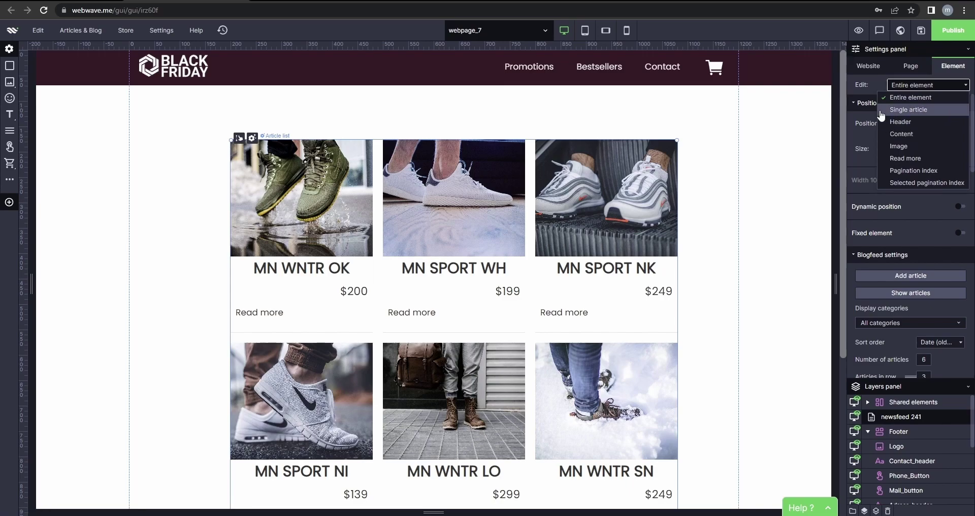
{"action": "left_click", "coordinate": [873, 80]}
{"action": "scroll", "coordinate": [916, 311], "scroll_direction": "down", "scroll_amount": 7}
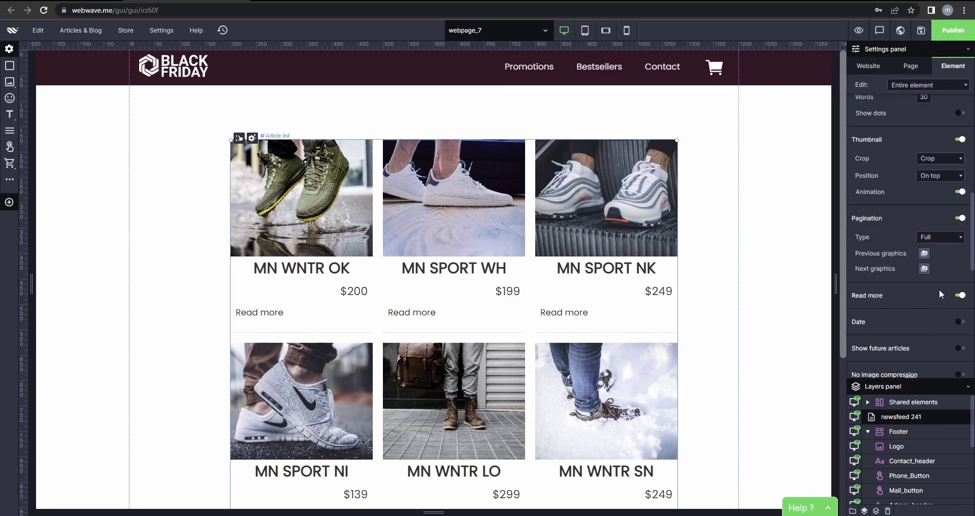
{"action": "left_click", "coordinate": [960, 296]}
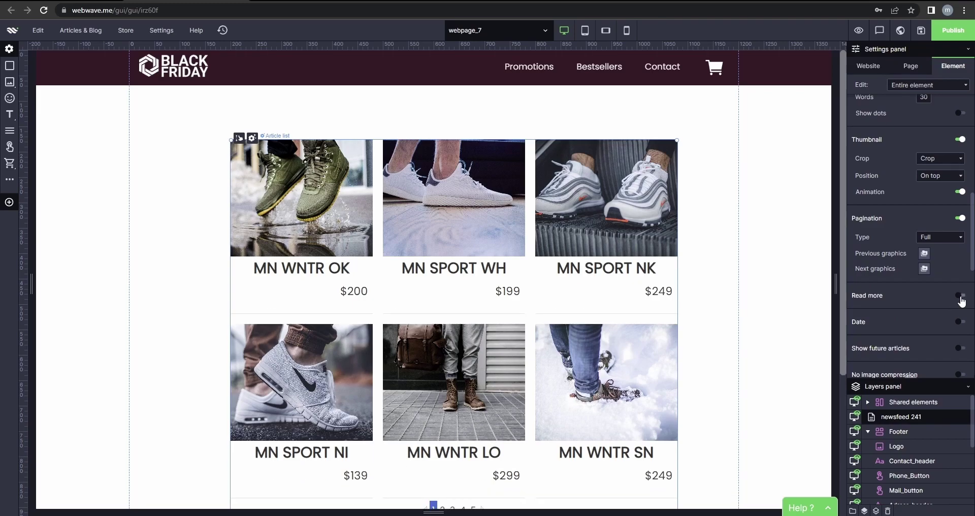
{"action": "left_click", "coordinate": [710, 311]}
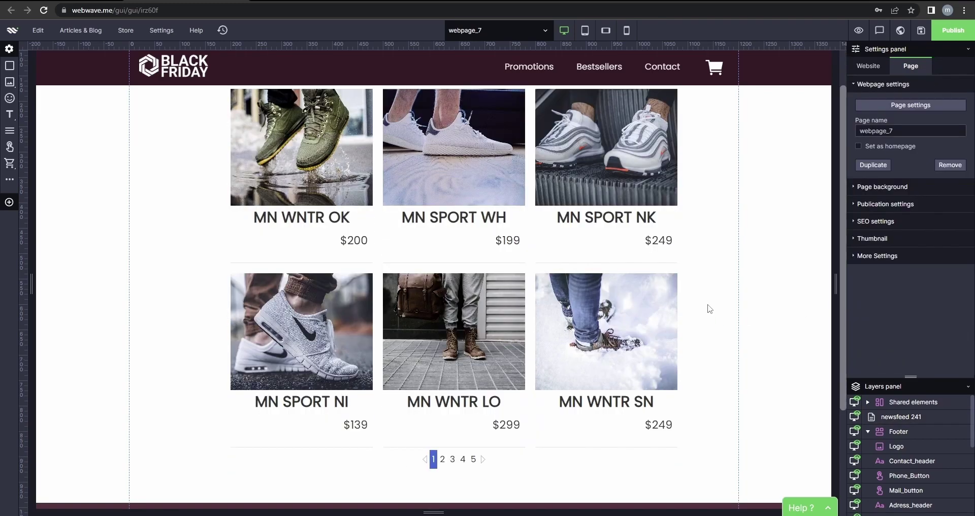
Reduce the product title size to 28px, then return to editing the entire article list.
{"action": "left_click", "coordinate": [475, 272]}
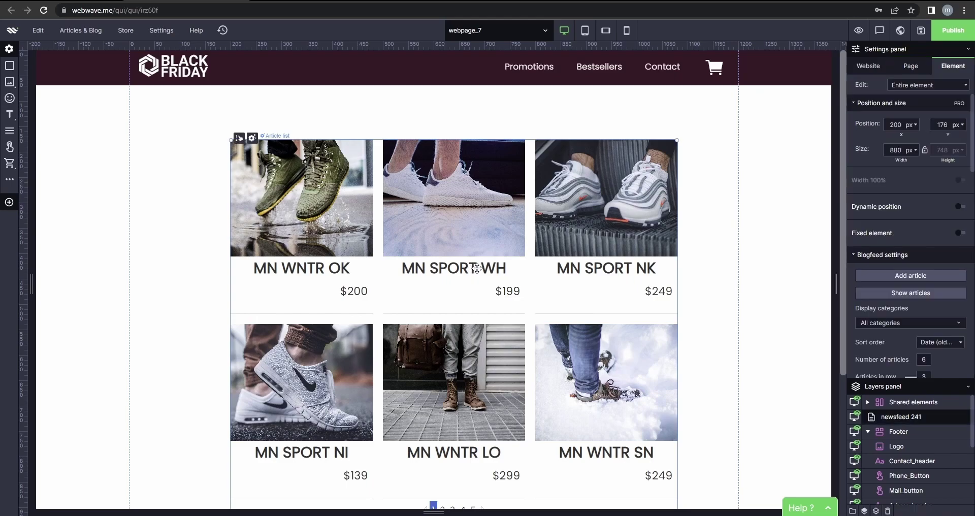
{"action": "left_click", "coordinate": [482, 272]}
{"action": "left_click", "coordinate": [556, 228]}
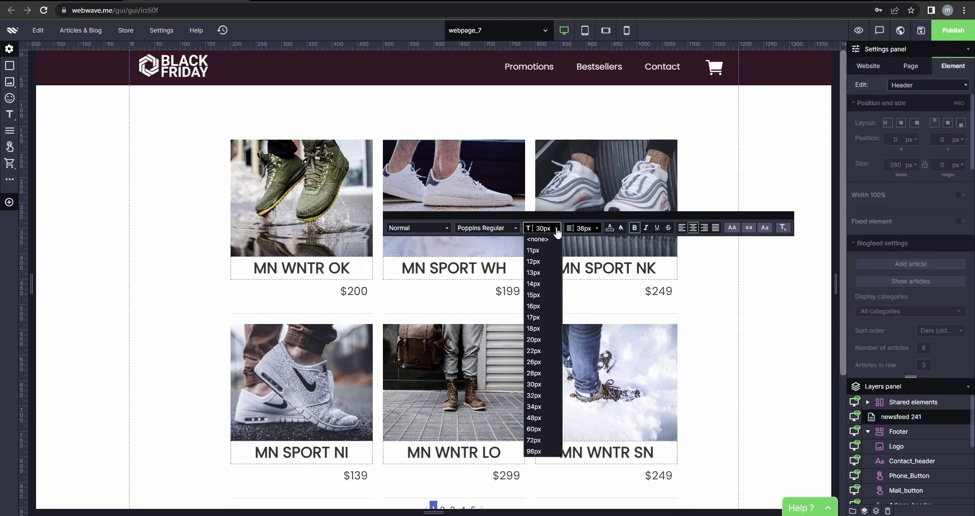
{"action": "left_click", "coordinate": [537, 377]}
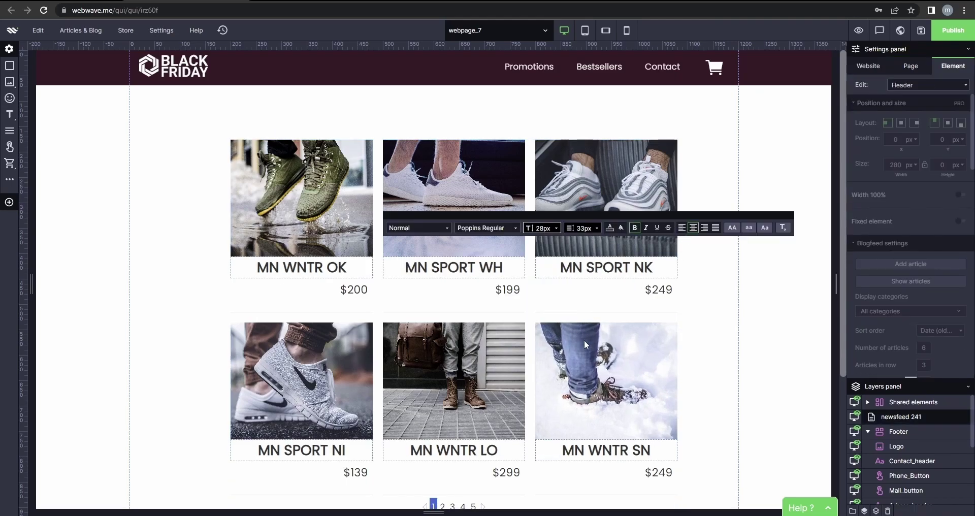
{"action": "left_click", "coordinate": [569, 297]}
{"action": "left_click", "coordinate": [963, 85]}
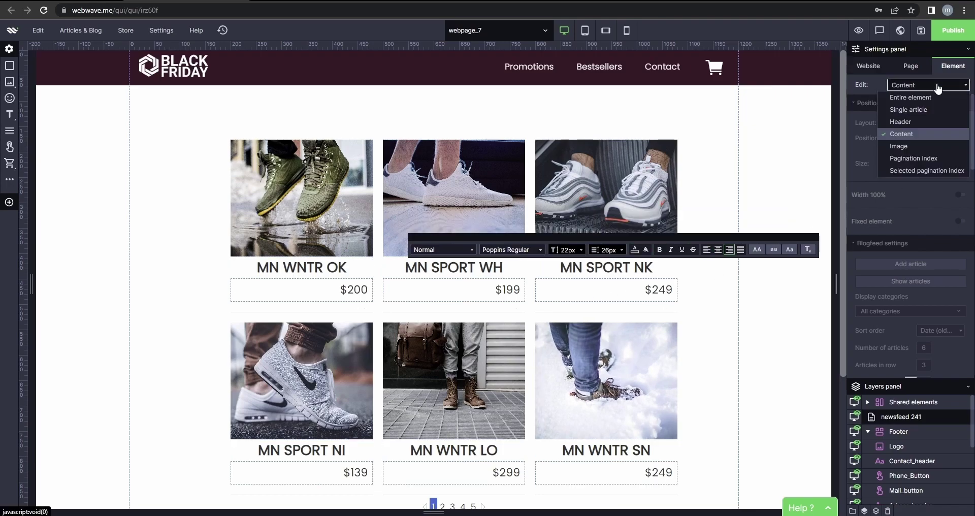
{"action": "left_click", "coordinate": [910, 102]}
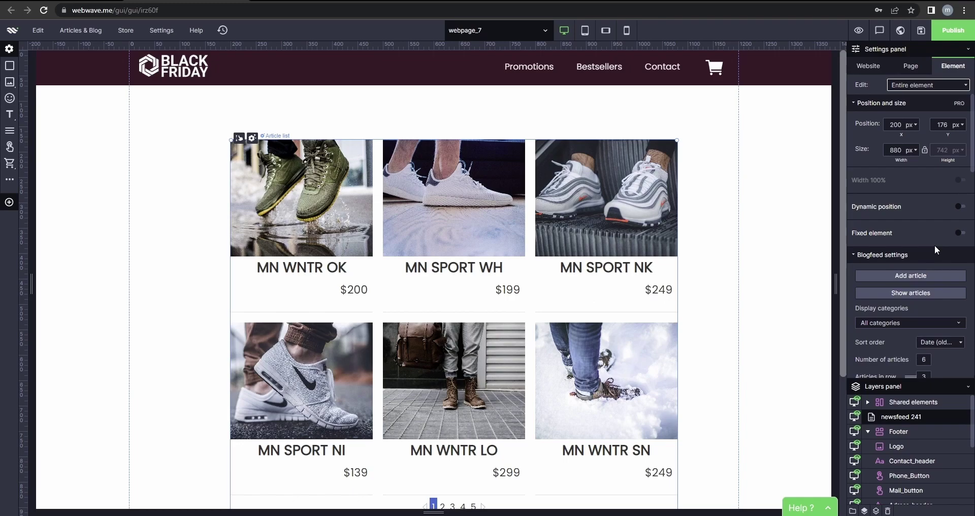
Set Display categories to Selected categories with only Men's ALL ticked, and confirm with OK.
{"action": "scroll", "coordinate": [934, 244], "scroll_direction": "down", "scroll_amount": 3}
{"action": "left_click", "coordinate": [918, 221]}
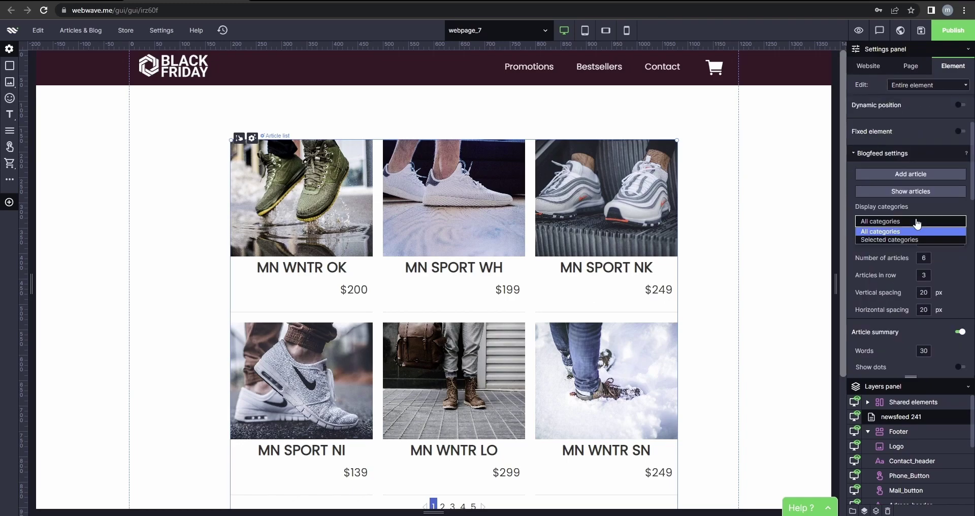
{"action": "left_click", "coordinate": [907, 237]}
{"action": "left_click", "coordinate": [873, 238]}
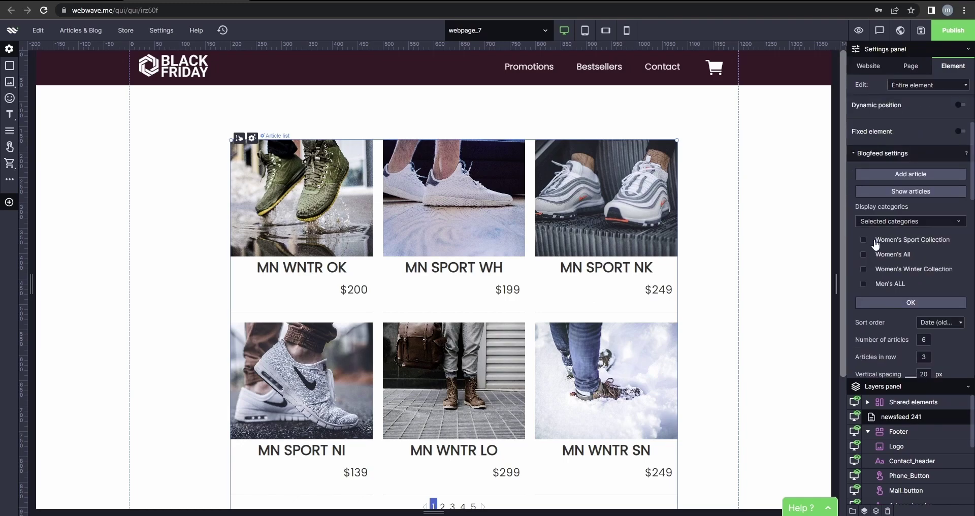
{"action": "left_click", "coordinate": [888, 285]}
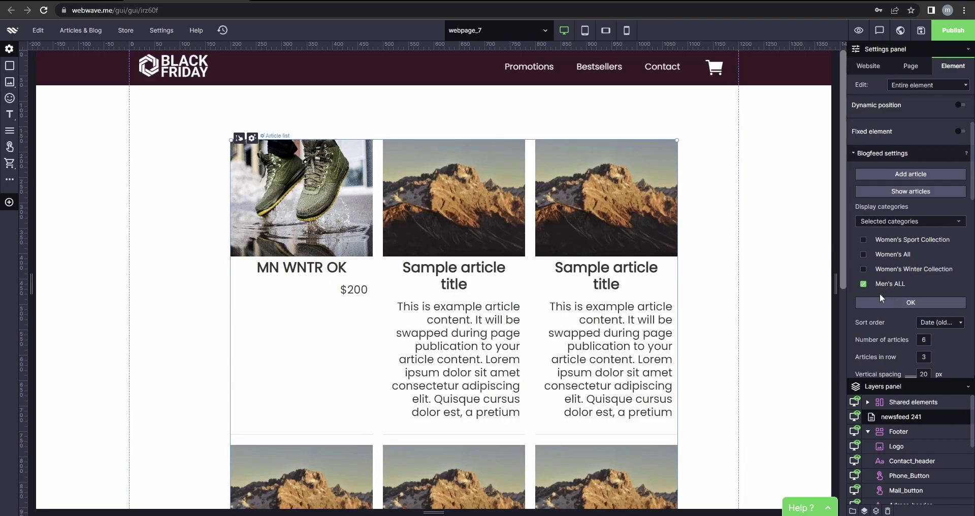
{"action": "left_click", "coordinate": [895, 268]}
{"action": "left_click", "coordinate": [887, 257]}
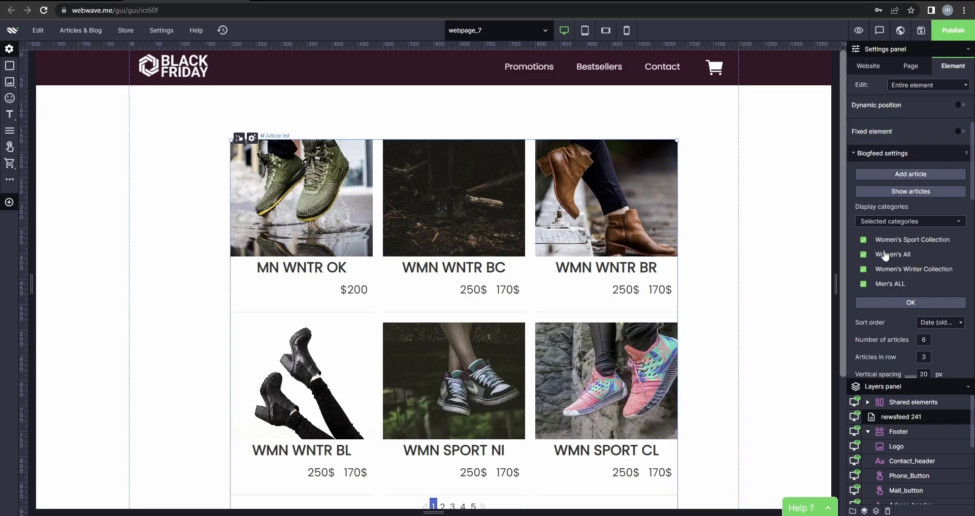
{"action": "left_click", "coordinate": [886, 256]}
{"action": "left_click", "coordinate": [884, 269]}
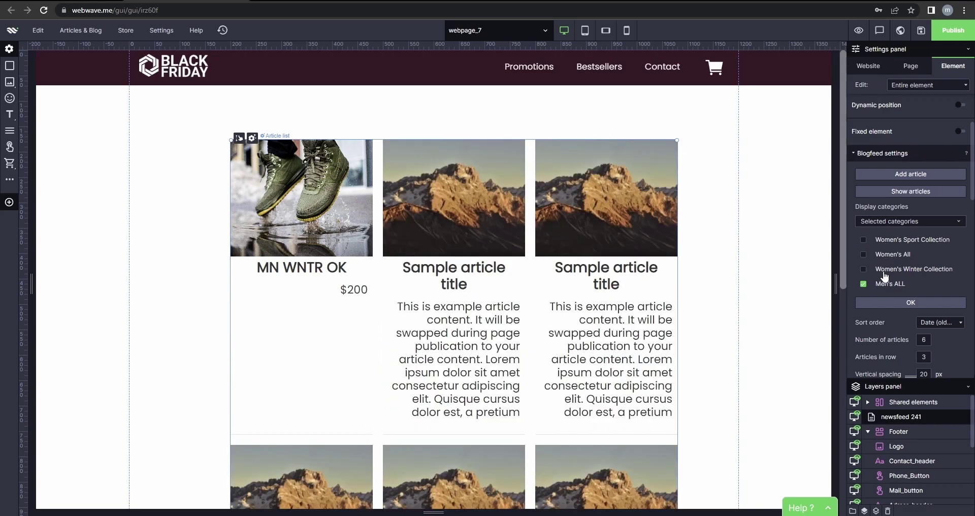
{"action": "left_click", "coordinate": [903, 305]}
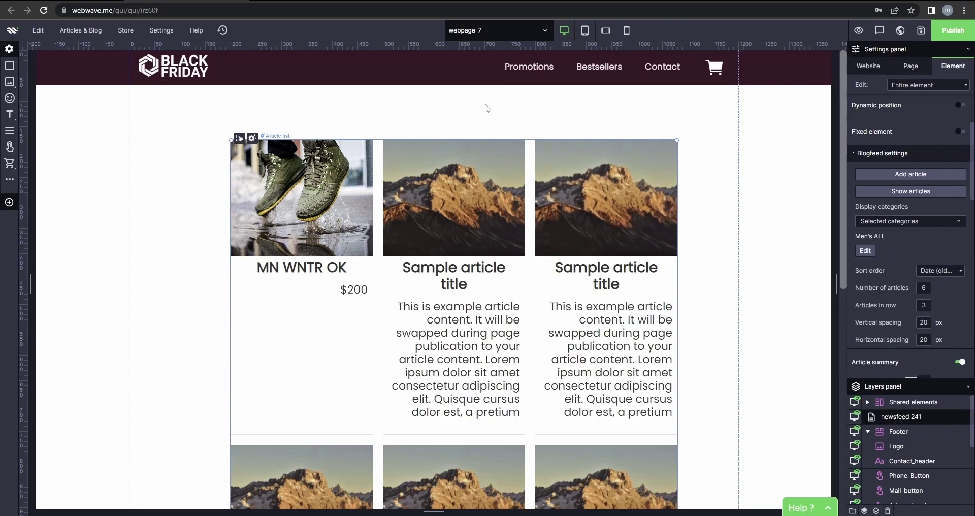
In the Articles manager, add MN SPORT WH and MN SPORT NK to the Men's ALL category.
{"action": "left_click", "coordinate": [496, 31]}
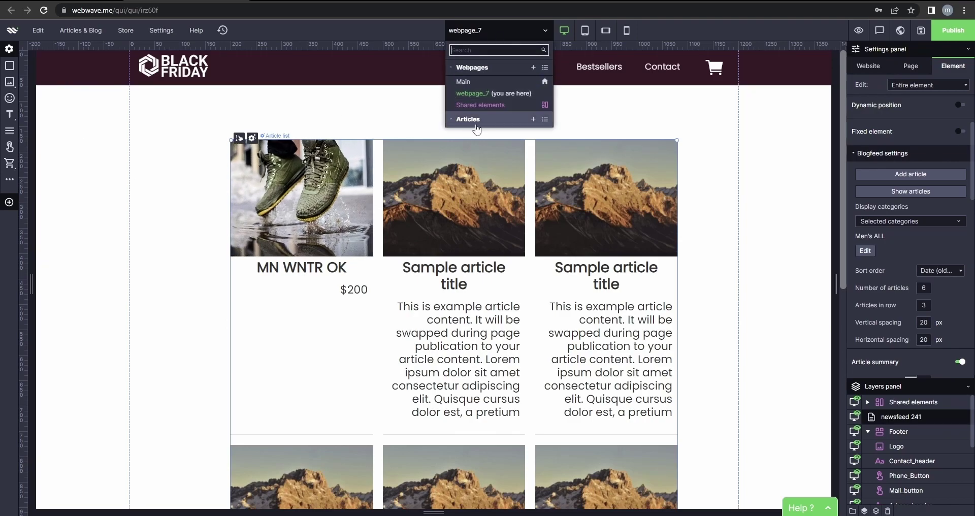
{"action": "left_click", "coordinate": [545, 120]}
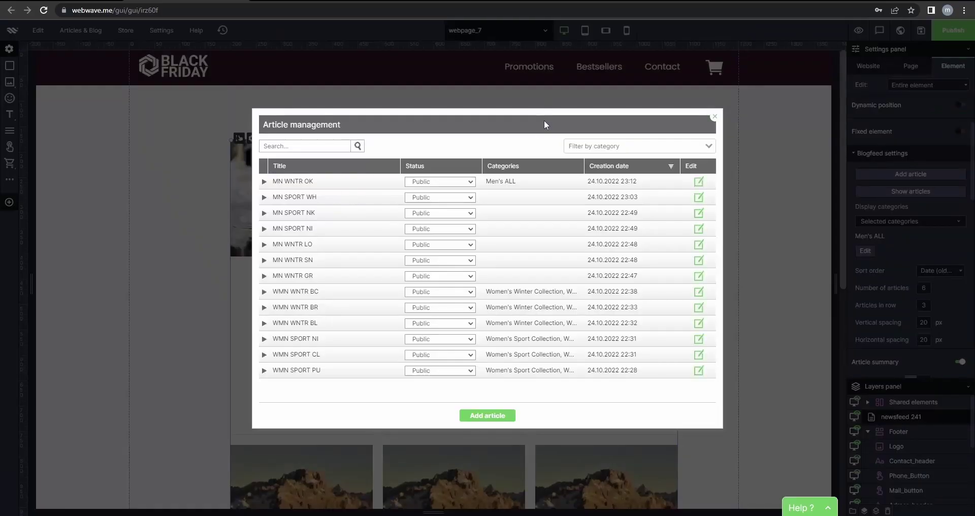
{"action": "left_click", "coordinate": [496, 198]}
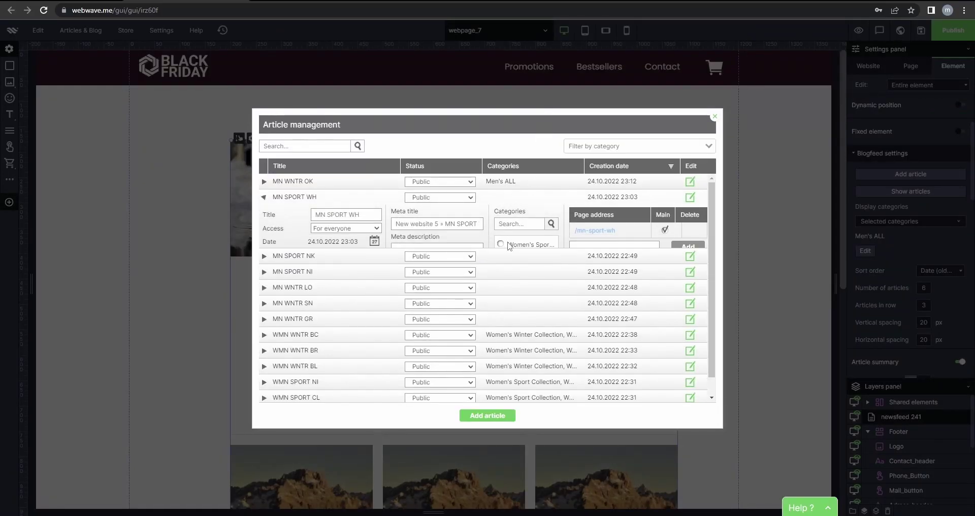
{"action": "left_click", "coordinate": [503, 275]}
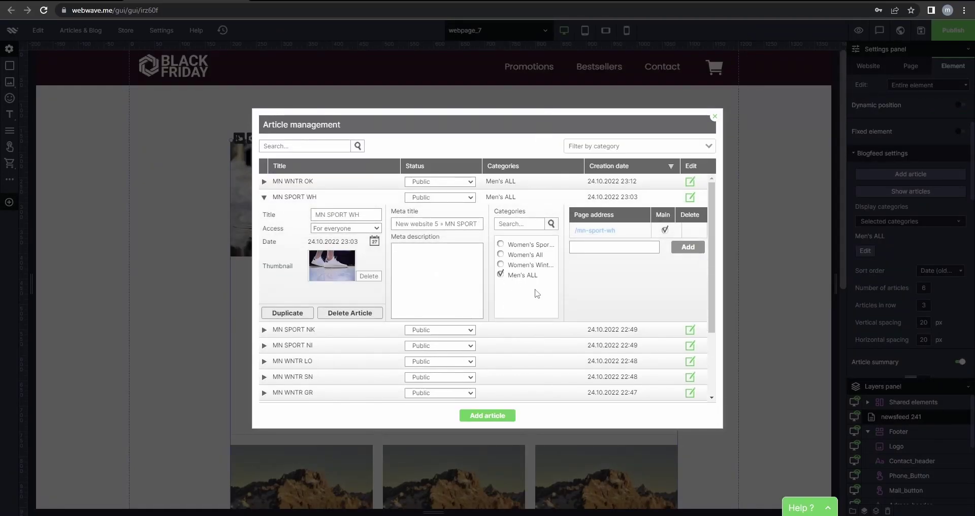
{"action": "scroll", "coordinate": [538, 292], "scroll_direction": "down", "scroll_amount": 1}
{"action": "left_click", "coordinate": [539, 282]}
{"action": "scroll", "coordinate": [539, 299], "scroll_direction": "down", "scroll_amount": 2}
{"action": "scroll", "coordinate": [538, 298], "scroll_direction": "down", "scroll_amount": 1}
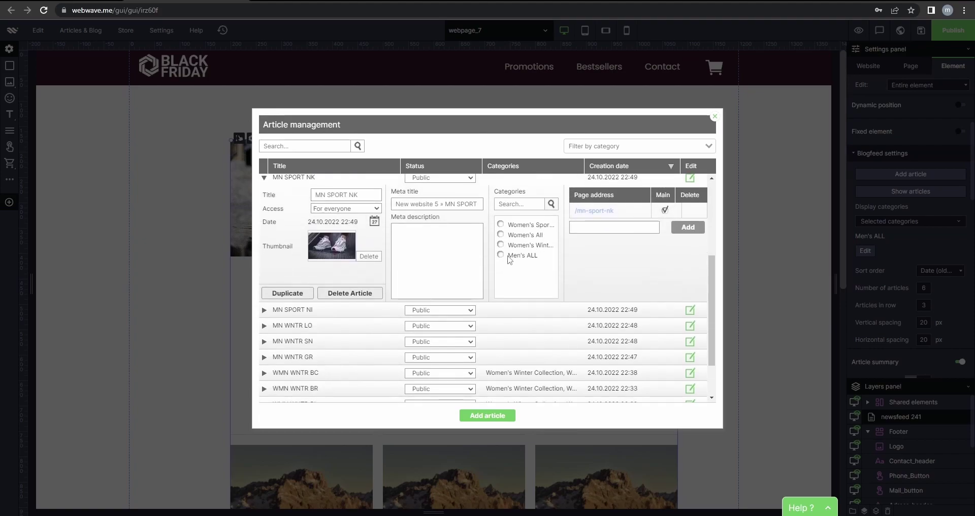
{"action": "left_click", "coordinate": [506, 257]}
Put MN SPORT NI, MN WNTR LO and MN WNTR SN into Men's ALL.
{"action": "scroll", "coordinate": [524, 269], "scroll_direction": "down", "scroll_amount": 2}
{"action": "left_click", "coordinate": [521, 259]}
{"action": "scroll", "coordinate": [517, 295], "scroll_direction": "down", "scroll_amount": 2}
{"action": "left_click", "coordinate": [521, 236]}
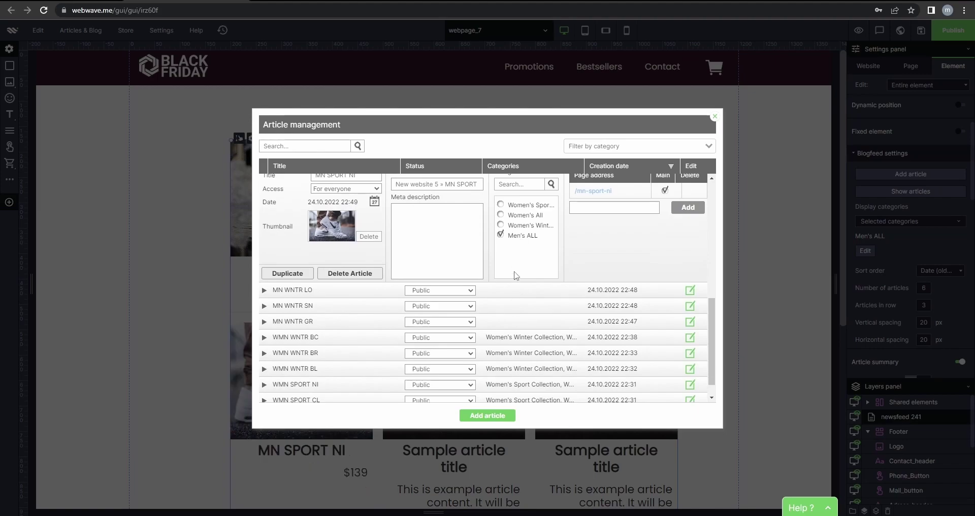
{"action": "left_click", "coordinate": [519, 294]}
{"action": "scroll", "coordinate": [513, 284], "scroll_direction": "down", "scroll_amount": 2}
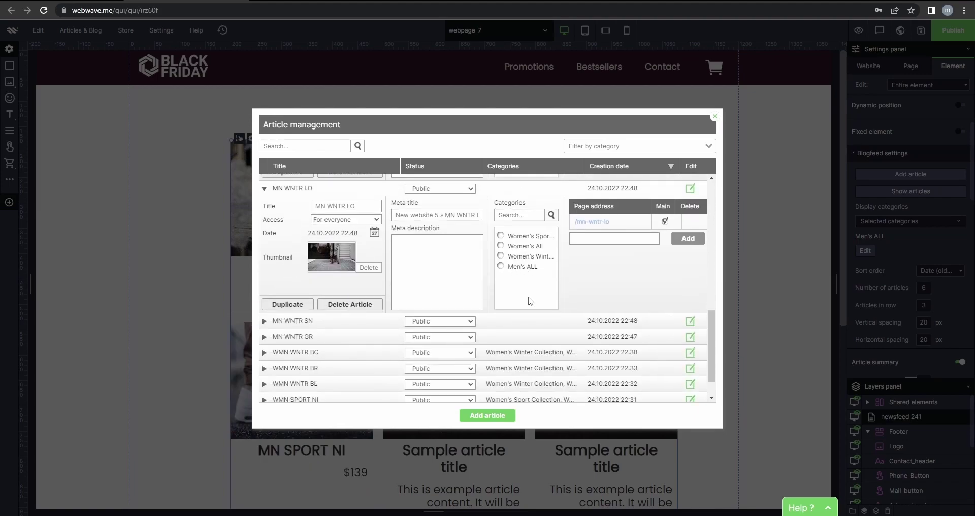
{"action": "left_click", "coordinate": [523, 321]}
{"action": "scroll", "coordinate": [515, 305], "scroll_direction": "down", "scroll_amount": 2}
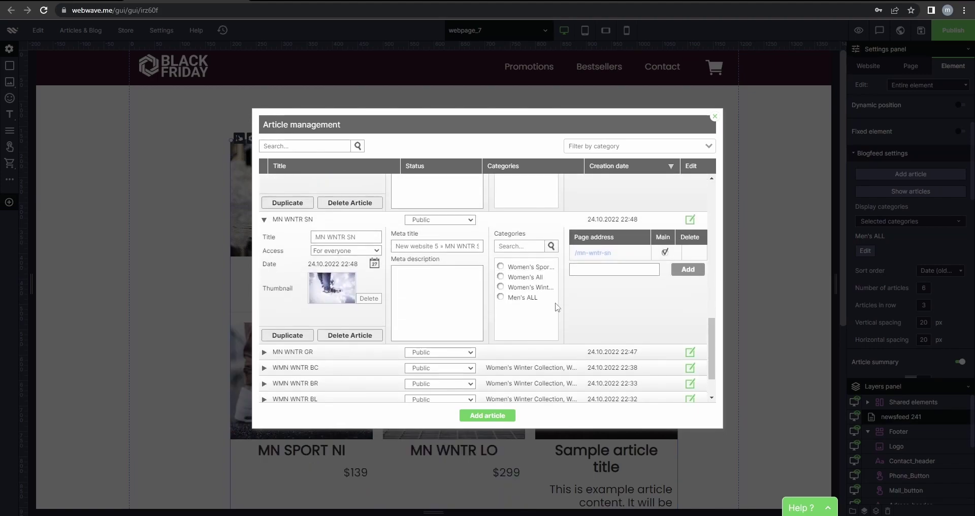
{"action": "left_click", "coordinate": [521, 297]}
Assign MN WNTR GR to Men's ALL, then begin adding a new article.
{"action": "scroll", "coordinate": [514, 298], "scroll_direction": "down", "scroll_amount": 1}
{"action": "left_click", "coordinate": [518, 301]}
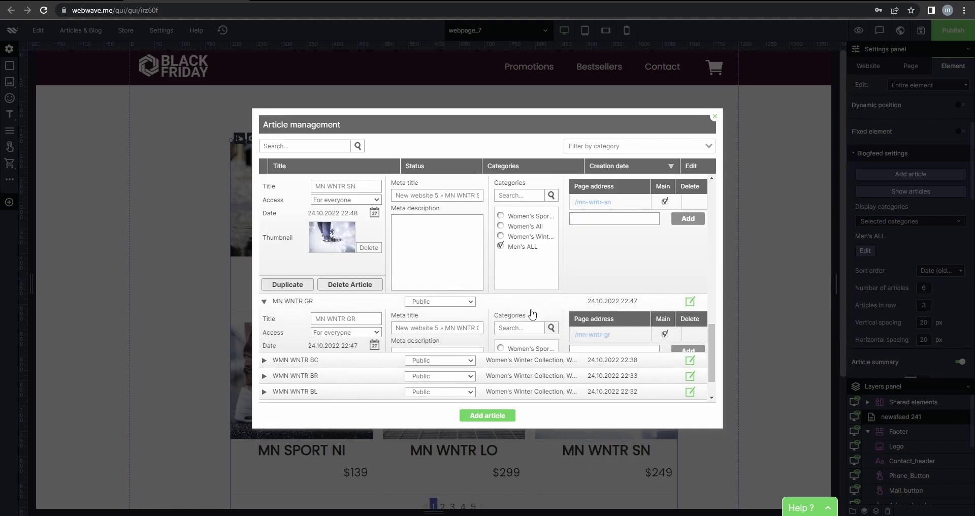
{"action": "left_click", "coordinate": [534, 380]}
{"action": "scroll", "coordinate": [584, 378], "scroll_direction": "down", "scroll_amount": 3}
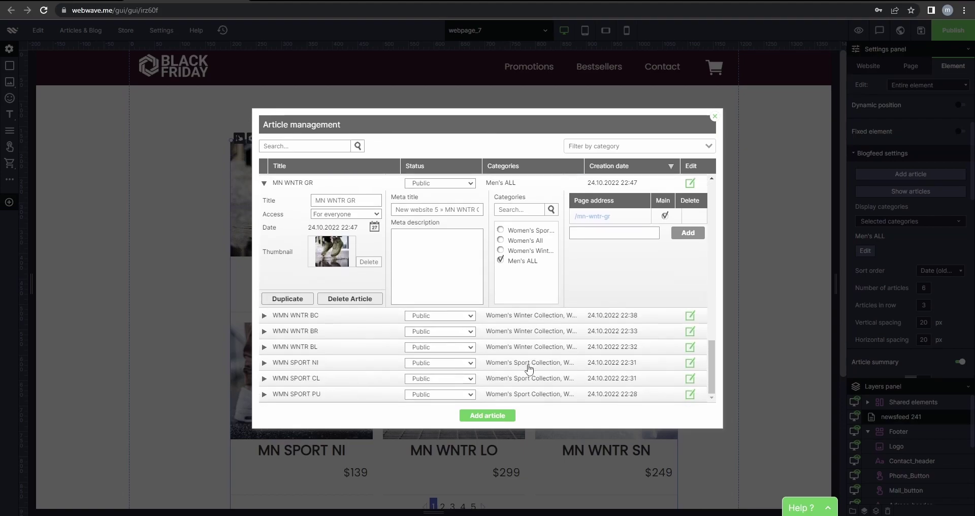
{"action": "left_click", "coordinate": [509, 417]}
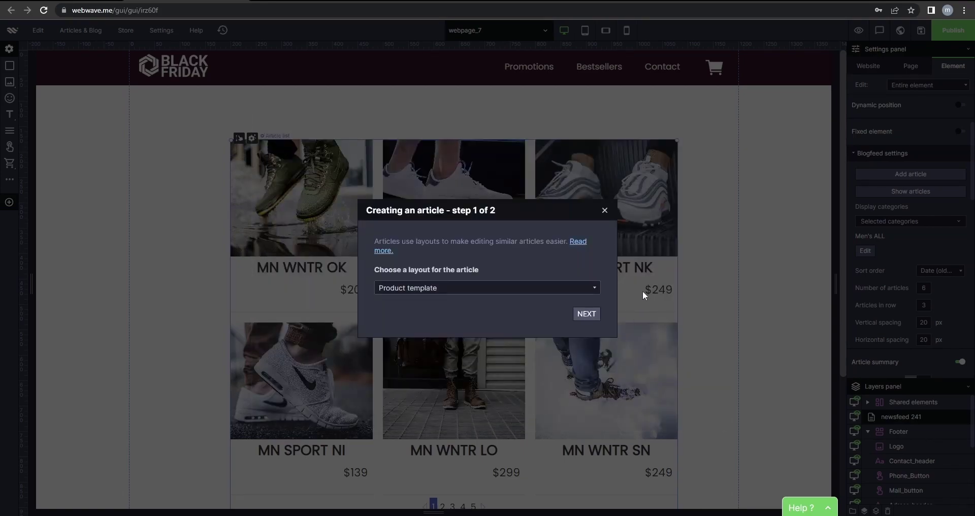
Cancel the new article and rename the current page to FOR HIM.
{"action": "left_click", "coordinate": [605, 210]}
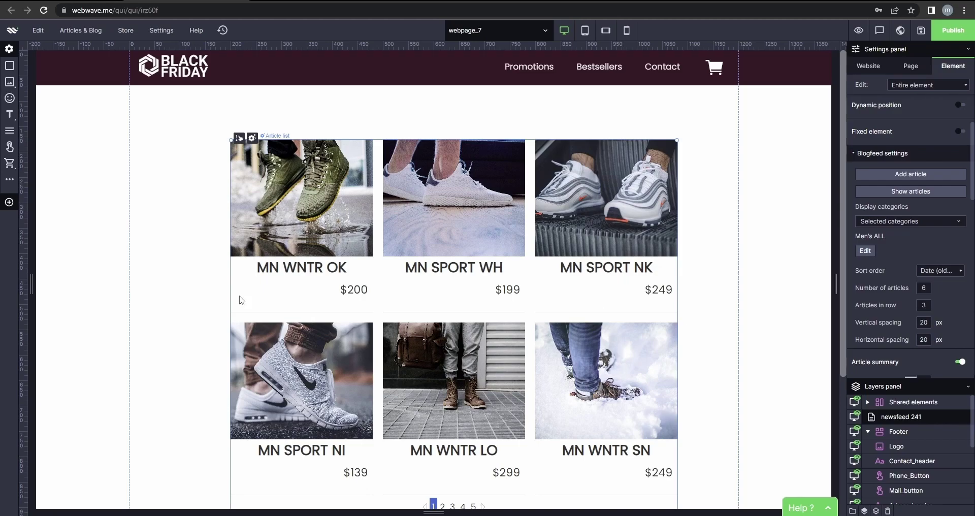
{"action": "left_click", "coordinate": [695, 337]}
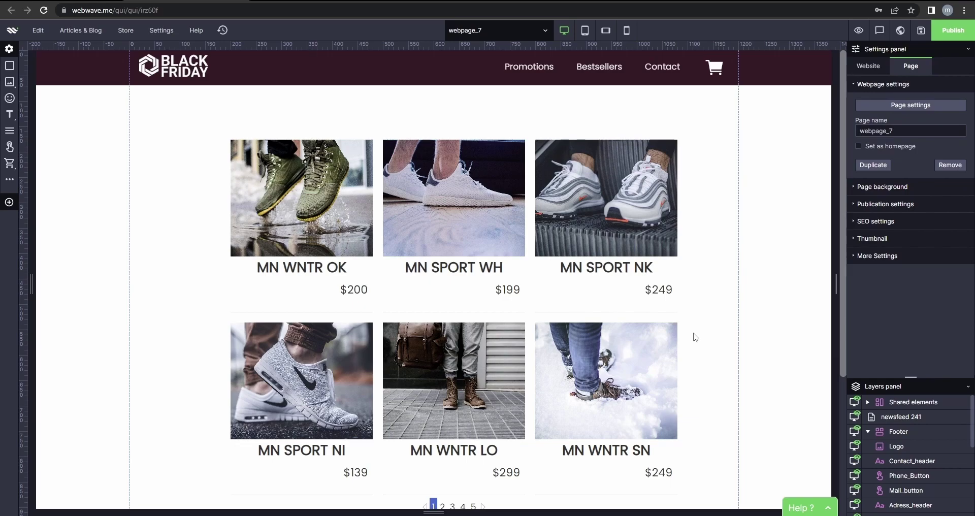
{"action": "left_click", "coordinate": [648, 274]}
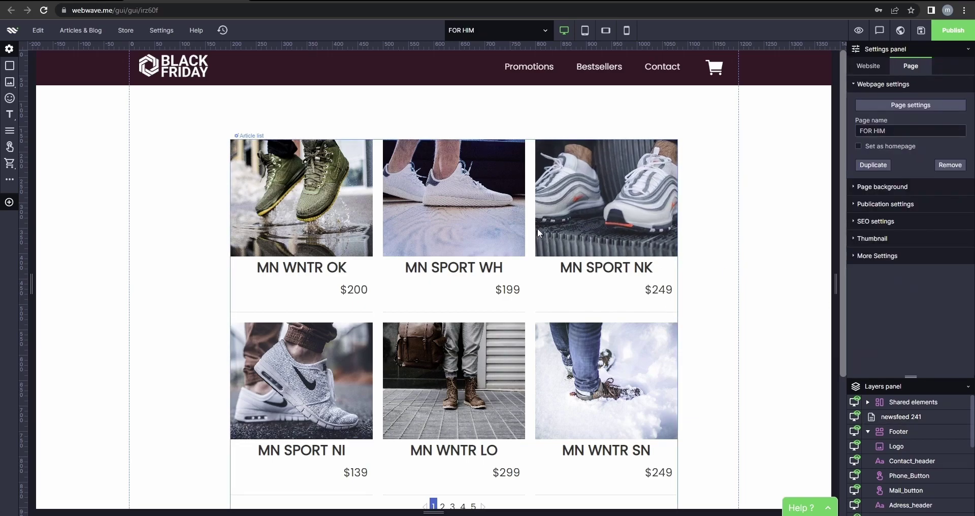
Create a new blank page named FOR HER.
{"action": "left_click", "coordinate": [540, 30]}
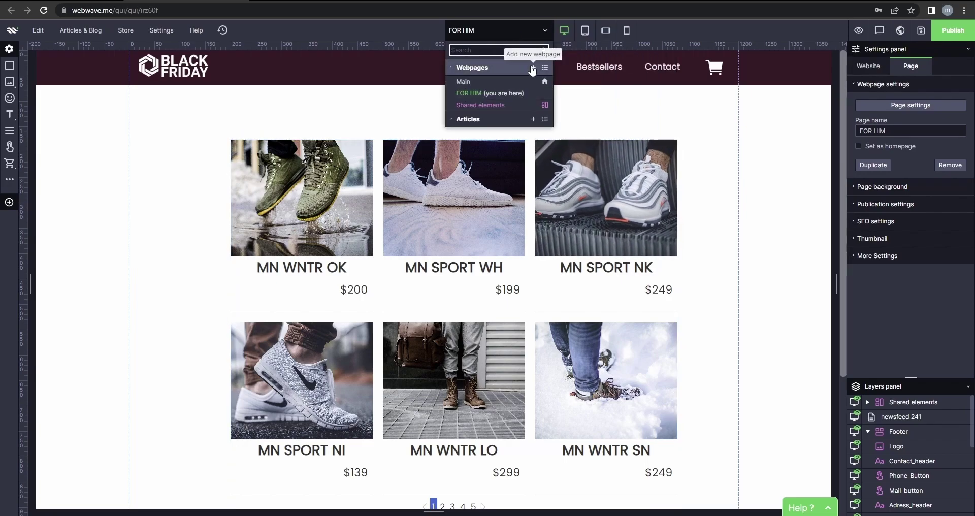
{"action": "left_click", "coordinate": [533, 67]}
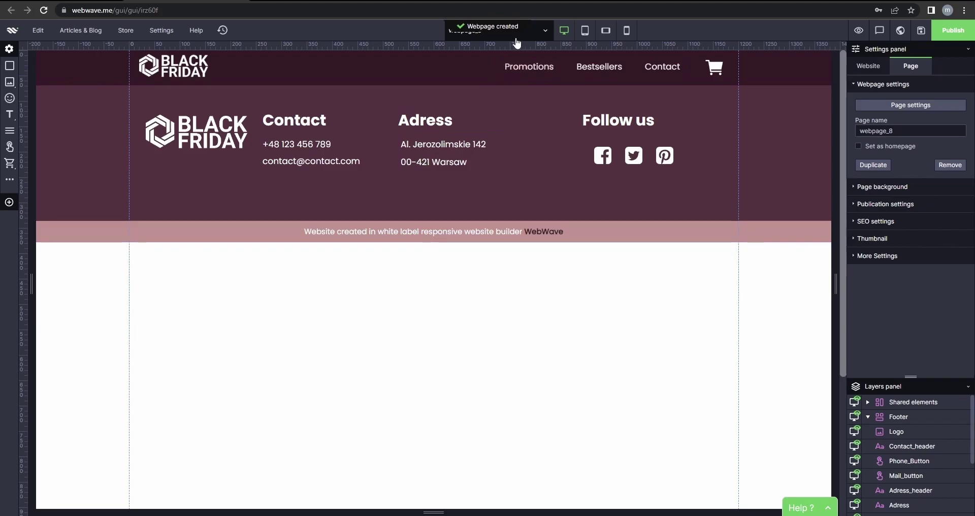
{"action": "double_click", "coordinate": [855, 131]}
{"action": "type", "text": "FOR HER"}
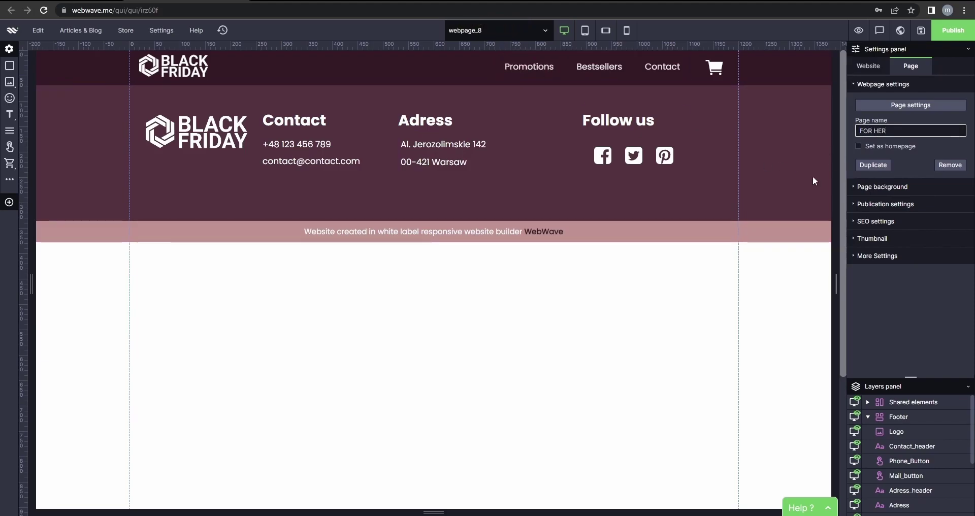
{"action": "left_click", "coordinate": [410, 338]}
Copy the product article list from FOR HIM onto FOR HER, placed under the header.
{"action": "left_click", "coordinate": [502, 31]}
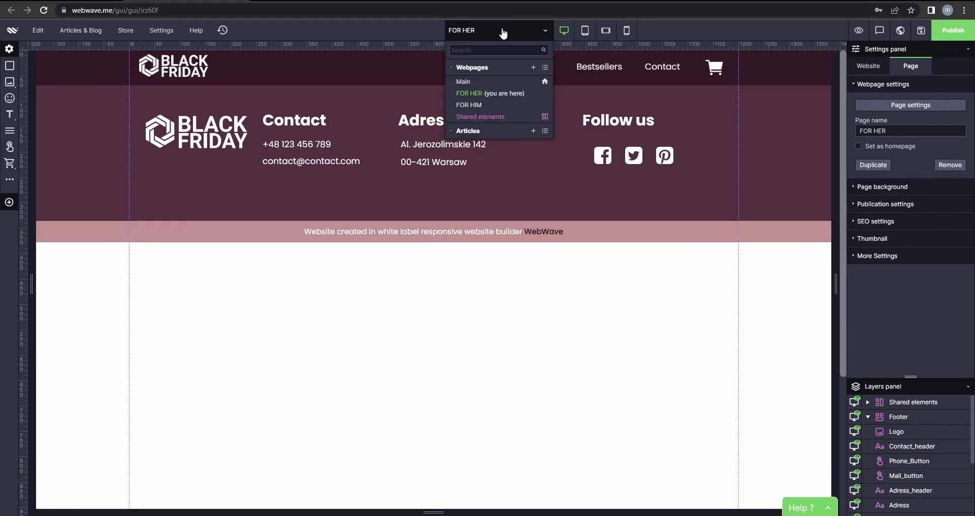
{"action": "left_click", "coordinate": [492, 117]}
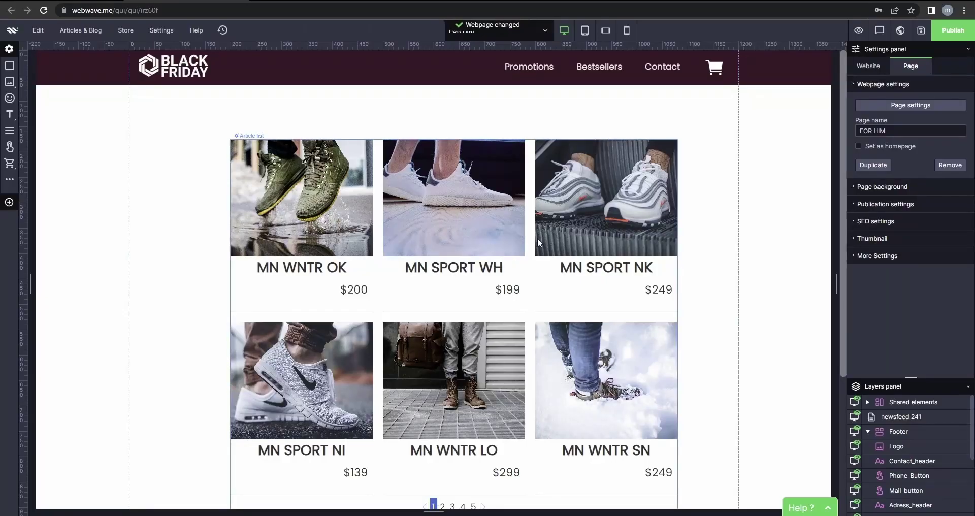
{"action": "left_click", "coordinate": [538, 237]}
{"action": "key", "text": "ctrl+c"}
{"action": "left_click", "coordinate": [528, 32]}
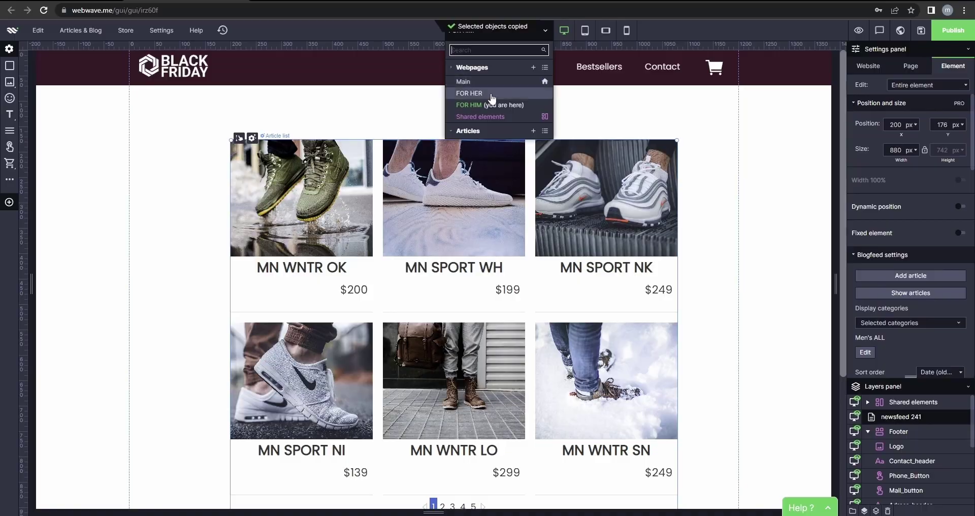
{"action": "left_click", "coordinate": [469, 93]}
{"action": "key", "text": "ctrl+v"}
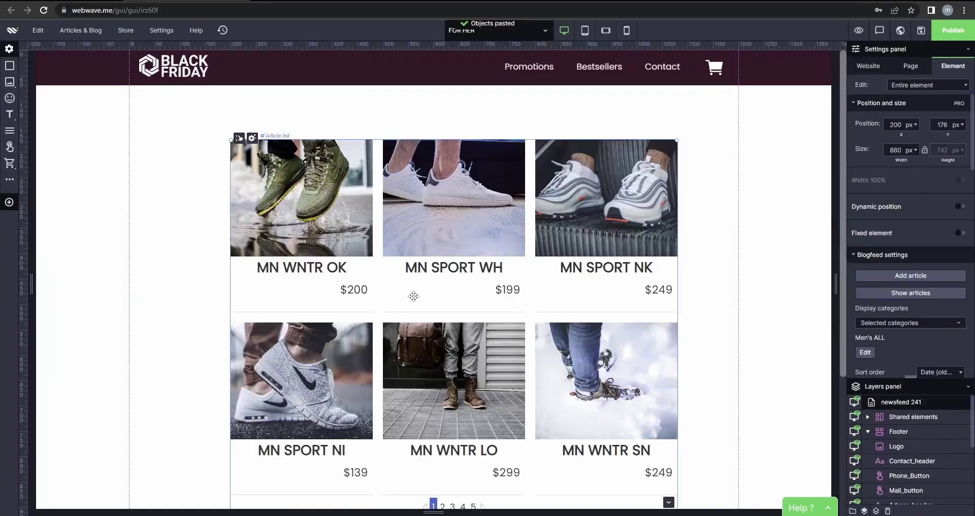
{"action": "scroll", "coordinate": [414, 263], "scroll_direction": "down", "scroll_amount": 1}
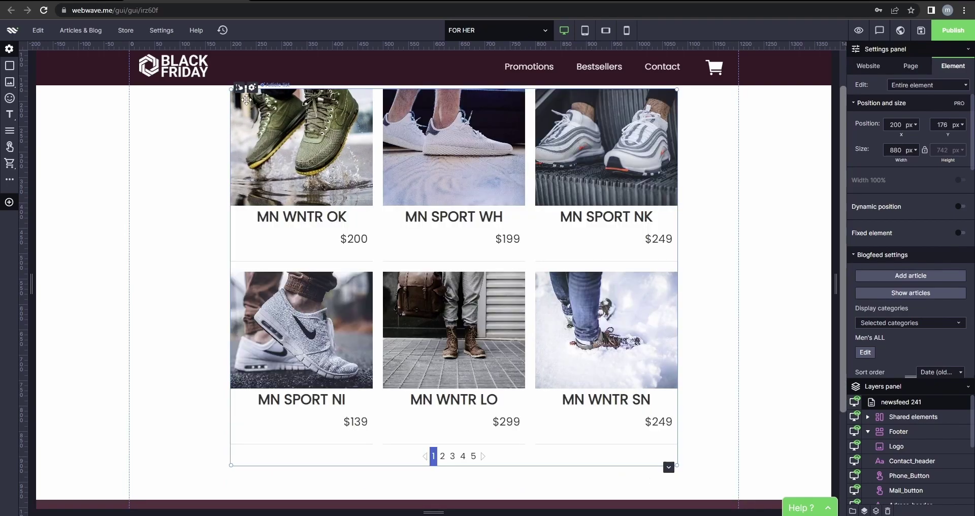
{"action": "left_click_drag", "start_coordinate": [259, 148], "coordinate": [259, 272]}
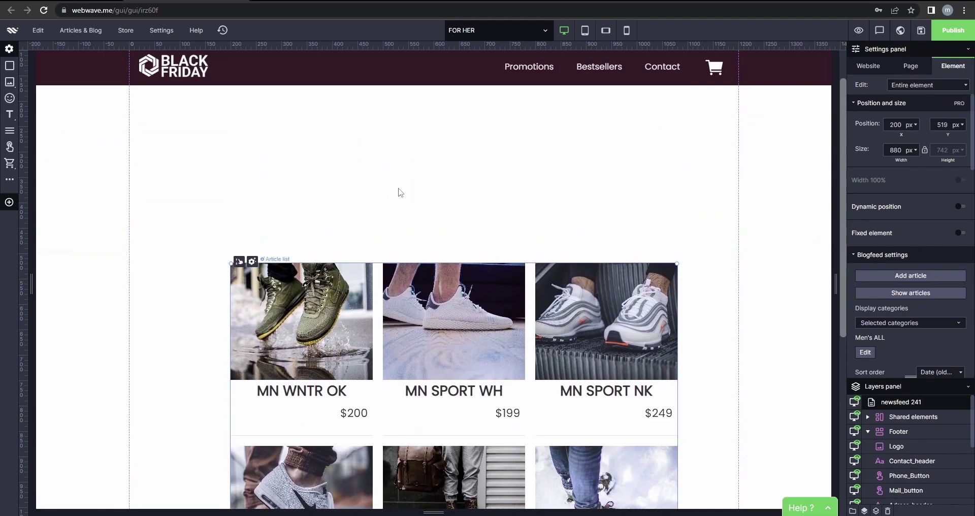
{"action": "left_click_drag", "start_coordinate": [240, 314], "coordinate": [256, 153]}
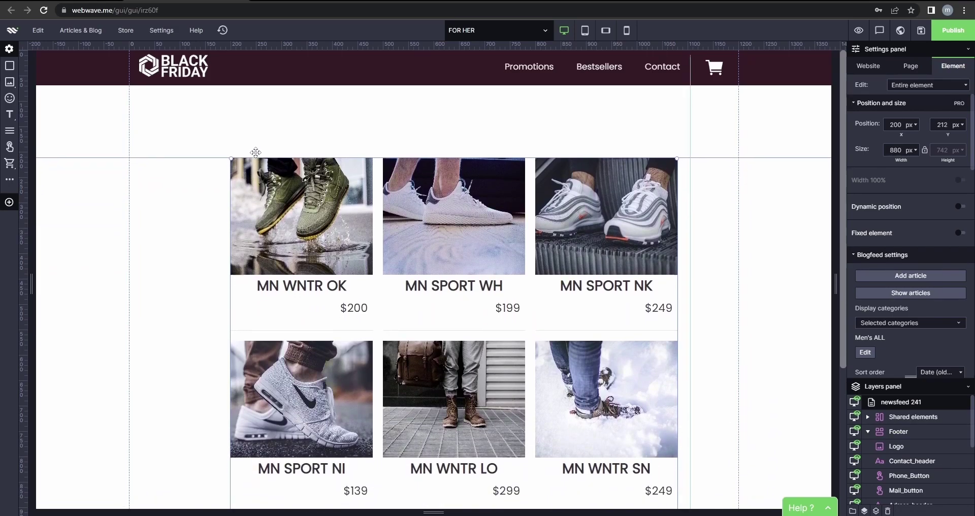
Add a button with a dark maroon background and label it All.
{"action": "left_click", "coordinate": [254, 126]}
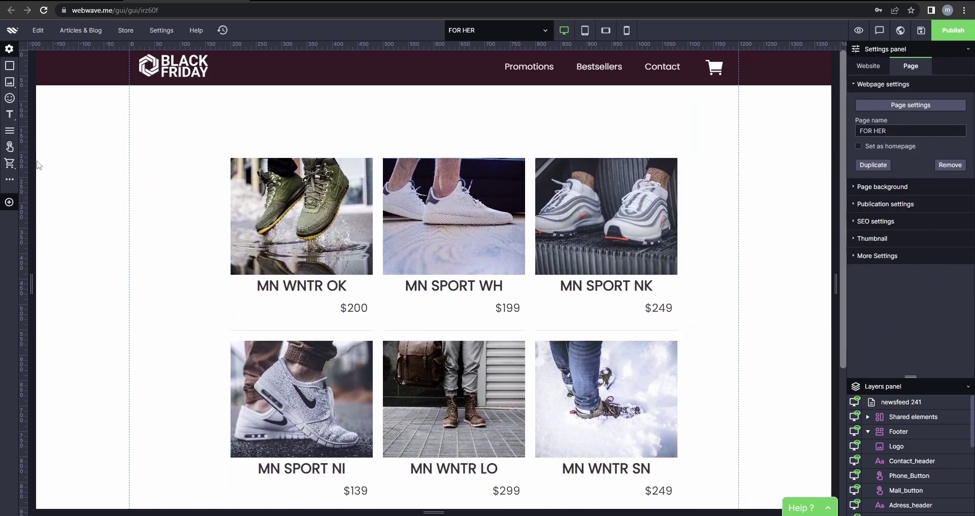
{"action": "left_click", "coordinate": [9, 149]}
{"action": "double_click", "coordinate": [434, 112]}
{"action": "left_click", "coordinate": [558, 125]}
{"action": "left_click", "coordinate": [463, 112]}
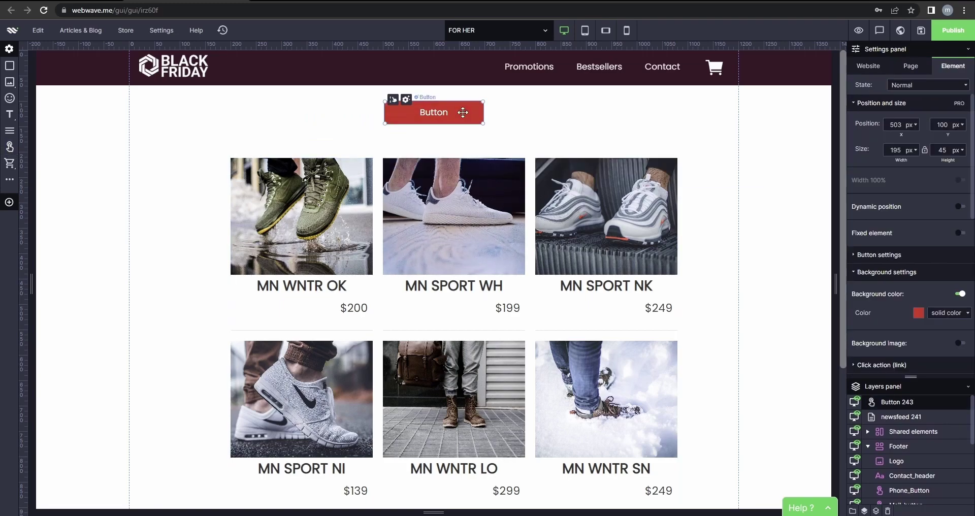
{"action": "left_click", "coordinate": [918, 313]}
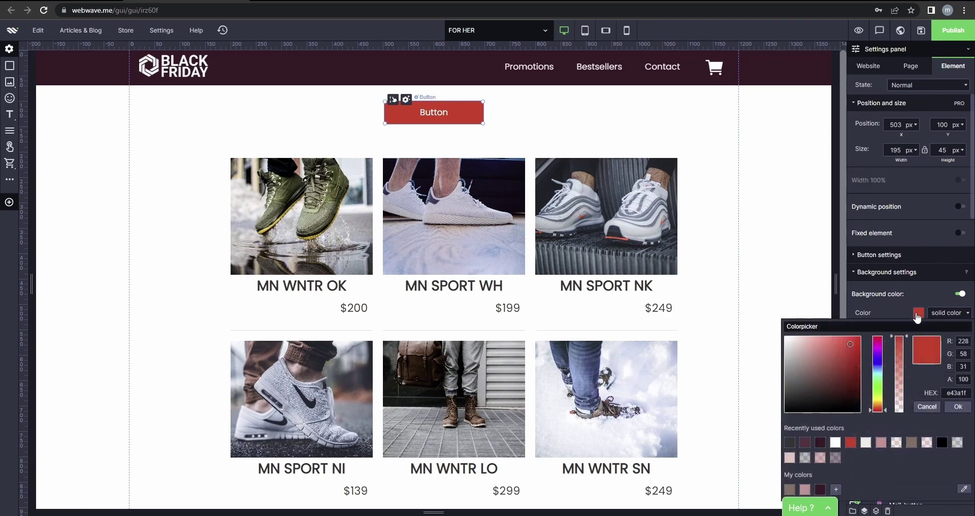
{"action": "left_click", "coordinate": [820, 443]}
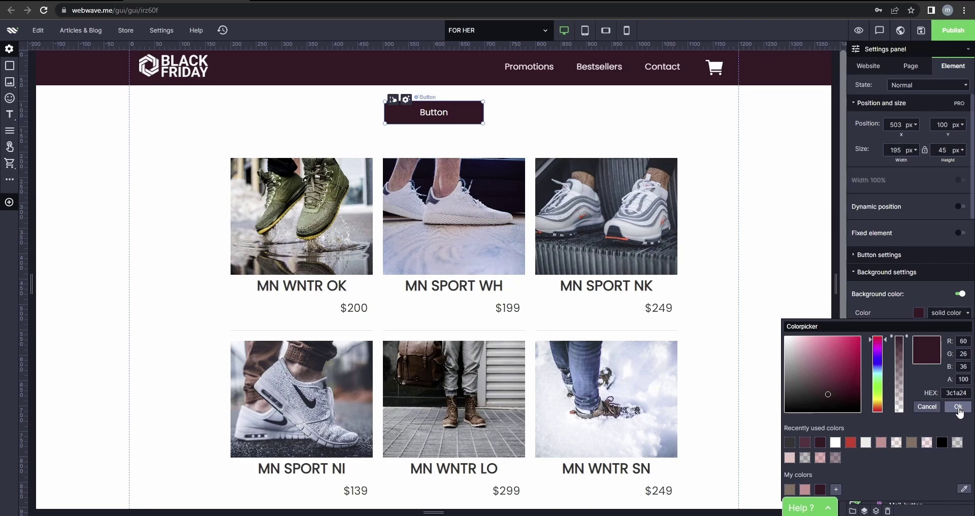
{"action": "left_click", "coordinate": [958, 409]}
{"action": "double_click", "coordinate": [449, 106]}
{"action": "type", "text": "All"}
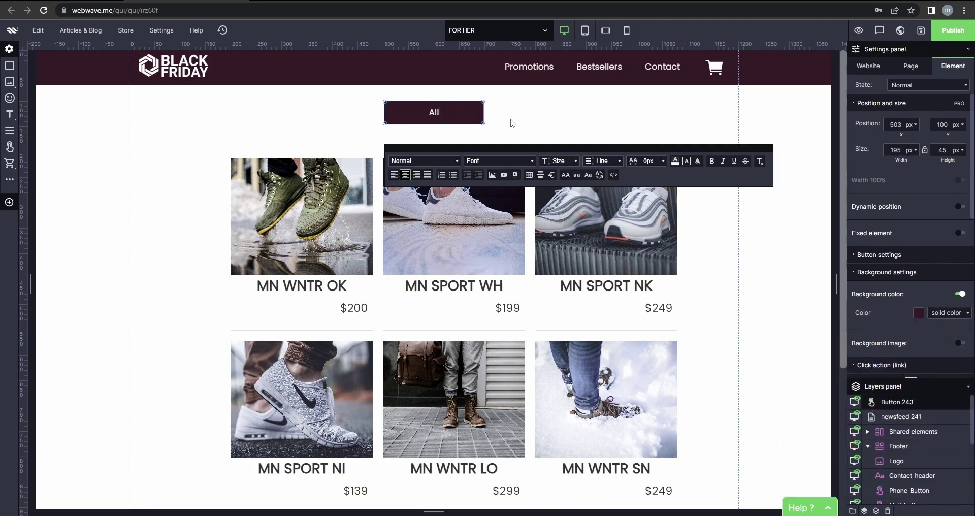
{"action": "left_click", "coordinate": [514, 124]}
{"action": "left_click", "coordinate": [450, 112]}
Give the All button's Hover state the same dark maroon background.
{"action": "left_click", "coordinate": [921, 85]}
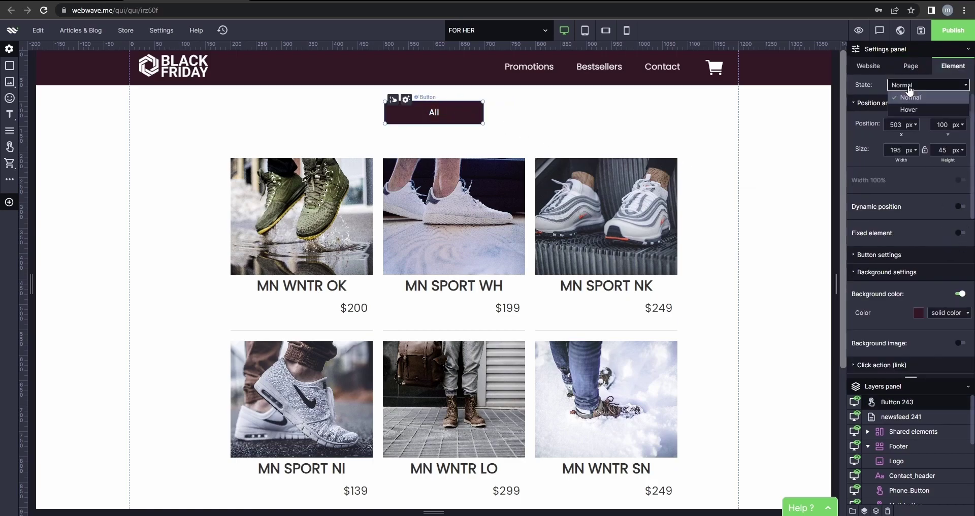
{"action": "left_click", "coordinate": [919, 114]}
{"action": "left_click", "coordinate": [918, 314]}
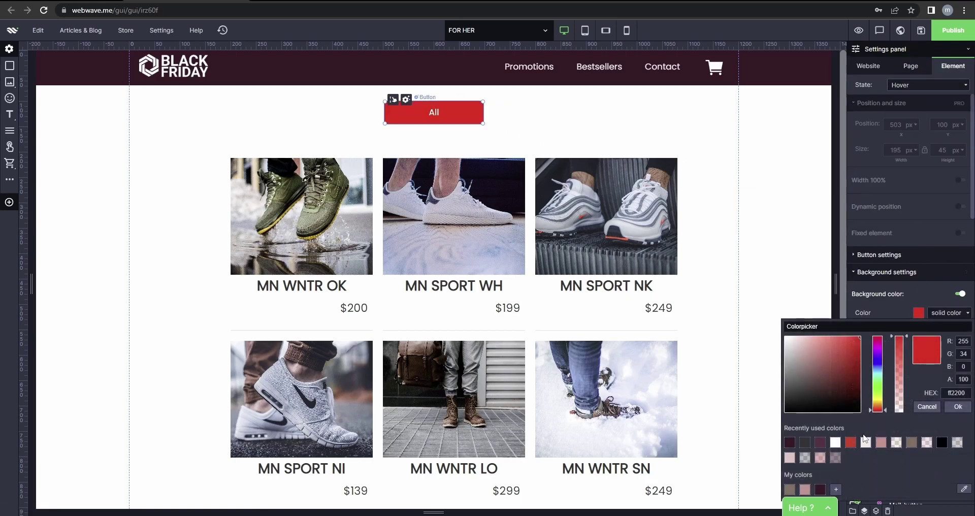
{"action": "left_click", "coordinate": [820, 442]}
{"action": "left_click", "coordinate": [959, 406]}
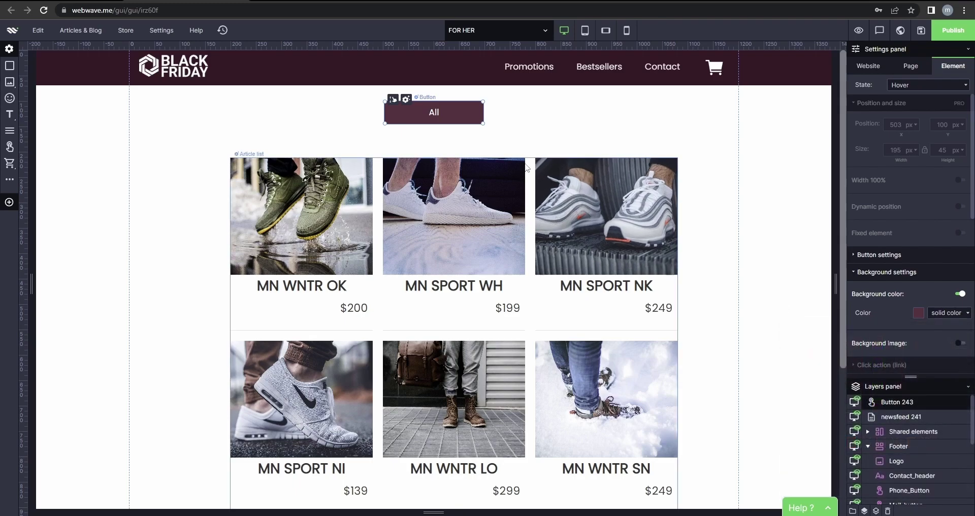
{"action": "left_click", "coordinate": [497, 122]}
{"action": "left_click", "coordinate": [461, 108]}
Duplicate the All button twice and place the three buttons in a row.
{"action": "left_click_drag", "start_coordinate": [461, 109], "coordinate": [327, 117]}
{"action": "left_click", "coordinate": [337, 119]}
{"action": "left_click", "coordinate": [381, 120]}
{"action": "left_click", "coordinate": [333, 120]}
{"action": "key", "text": "ctrl+c"}
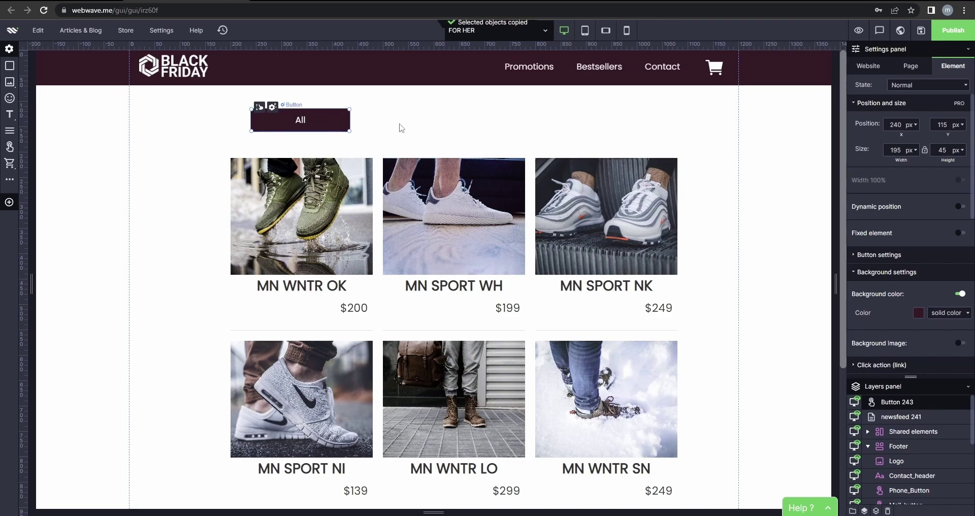
{"action": "key", "text": "ctrl+v"}
{"action": "key", "text": "ctrl+v"}
{"action": "left_click", "coordinate": [415, 137]}
{"action": "left_click", "coordinate": [357, 145]}
{"action": "left_click_drag", "start_coordinate": [357, 144], "coordinate": [490, 124]}
{"action": "left_click_drag", "start_coordinate": [330, 134], "coordinate": [629, 122]}
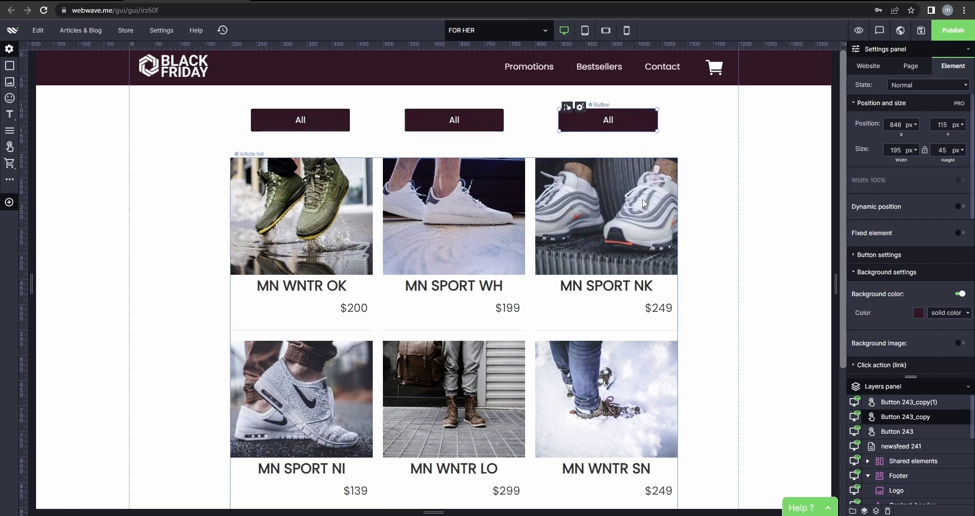
Move the product grid below the buttons and space the three buttons evenly.
{"action": "left_click", "coordinate": [642, 201]}
{"action": "left_click_drag", "start_coordinate": [633, 202], "coordinate": [610, 214]}
{"action": "left_click", "coordinate": [320, 127]}
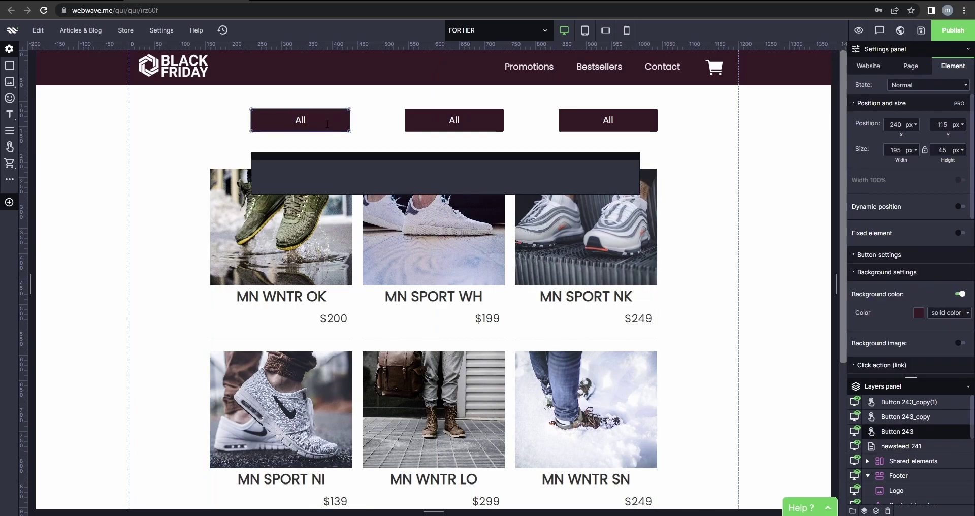
{"action": "mouse_move", "coordinate": [454, 127]}
{"action": "left_mouse_down"}
{"action": "mouse_move", "coordinate": [449, 147]}
{"action": "mouse_move", "coordinate": [442, 123]}
{"action": "left_mouse_up"}
{"action": "left_click", "coordinate": [573, 129]}
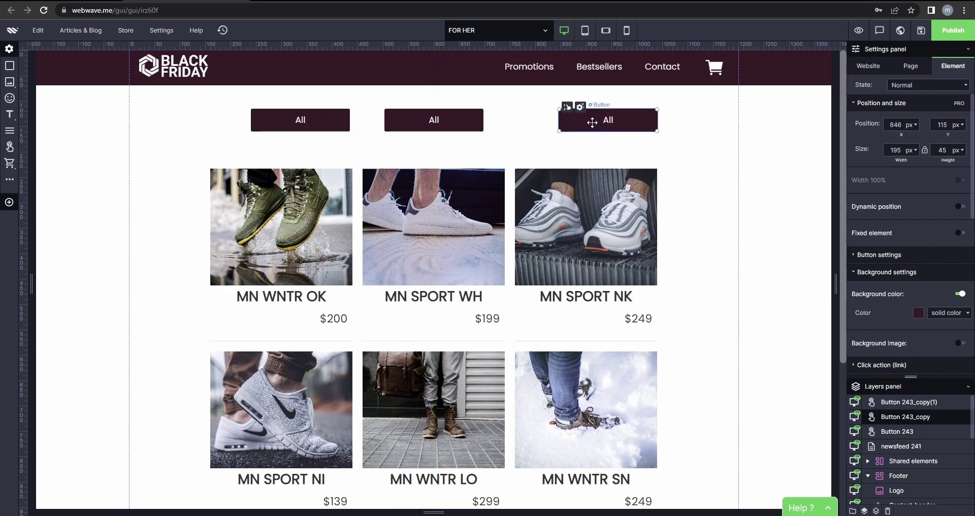
{"action": "left_click_drag", "start_coordinate": [592, 123], "coordinate": [576, 123]}
{"action": "left_click_drag", "start_coordinate": [330, 120], "coordinate": [304, 119]}
{"action": "left_click_drag", "start_coordinate": [345, 217], "coordinate": [339, 201]}
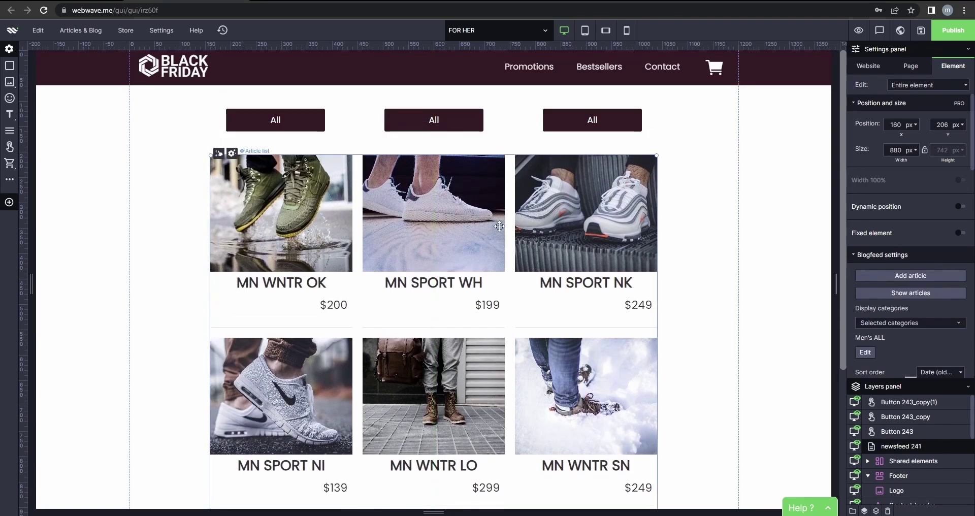
{"action": "left_click", "coordinate": [693, 164]}
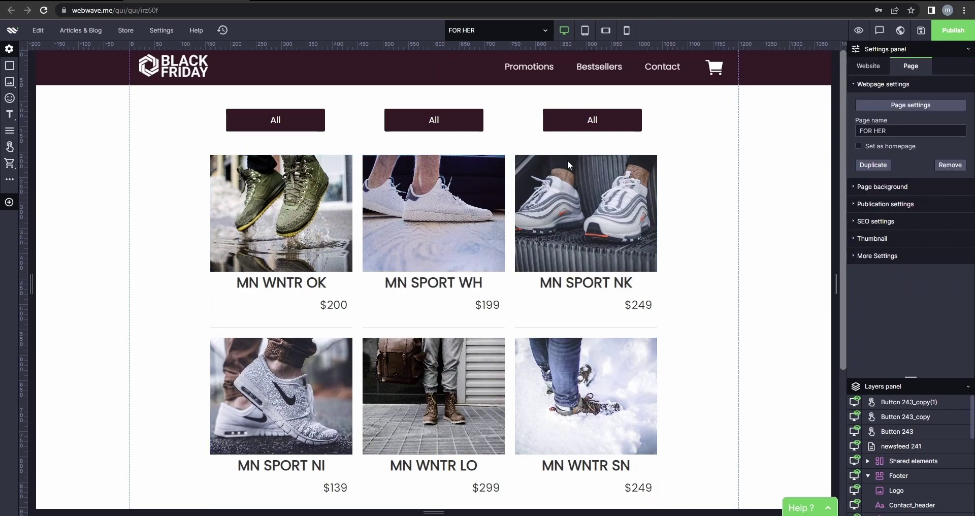
{"action": "mouse_move", "coordinate": [464, 120]}
{"action": "left_mouse_down"}
{"action": "mouse_move", "coordinate": [468, 110]}
{"action": "mouse_move", "coordinate": [463, 117]}
{"action": "left_mouse_up"}
{"action": "left_click", "coordinate": [548, 125]}
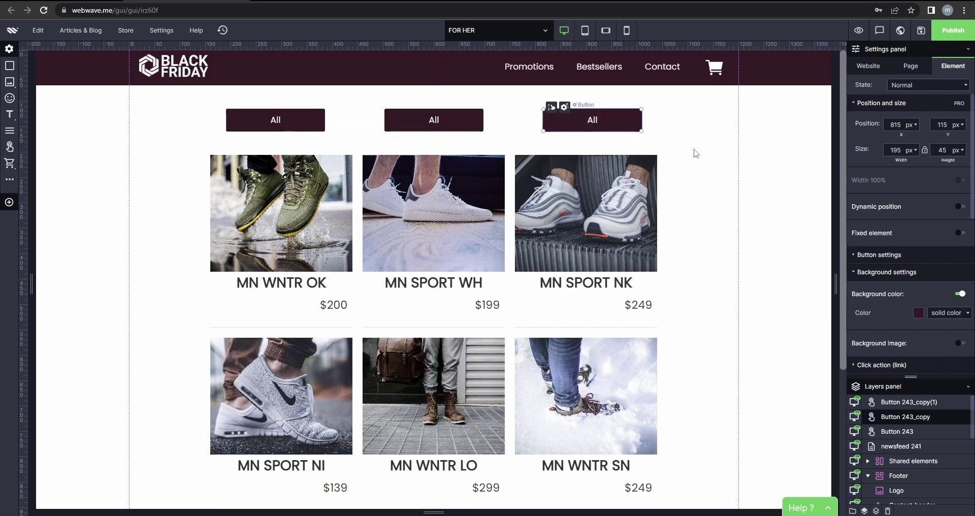
{"action": "left_click", "coordinate": [696, 157]}
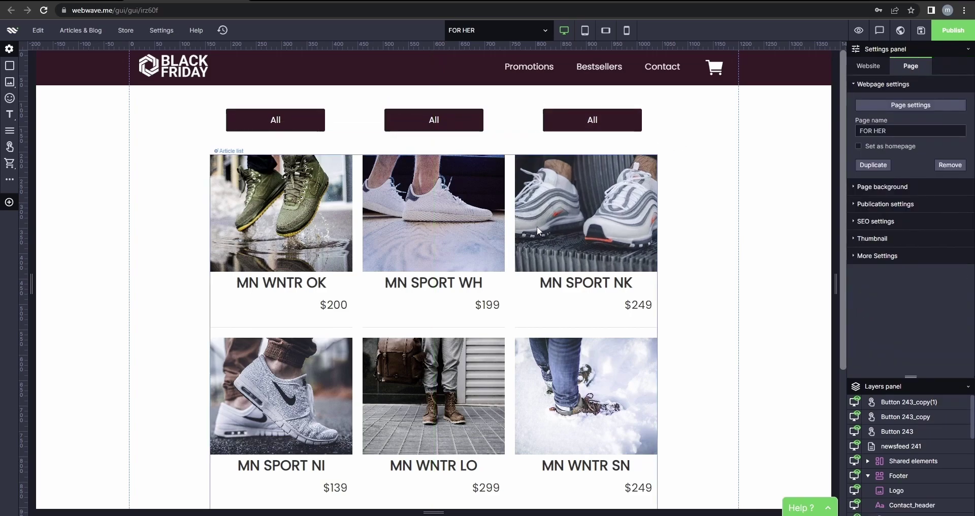
{"action": "double_click", "coordinate": [430, 119]}
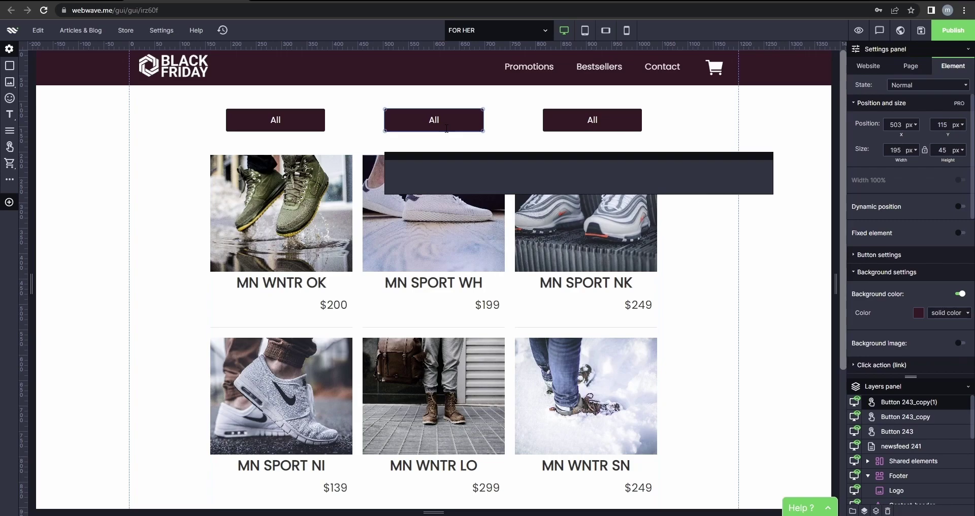
Label the middle button Sport and the right-hand button Winter.
{"action": "type", "text": "Sport"}
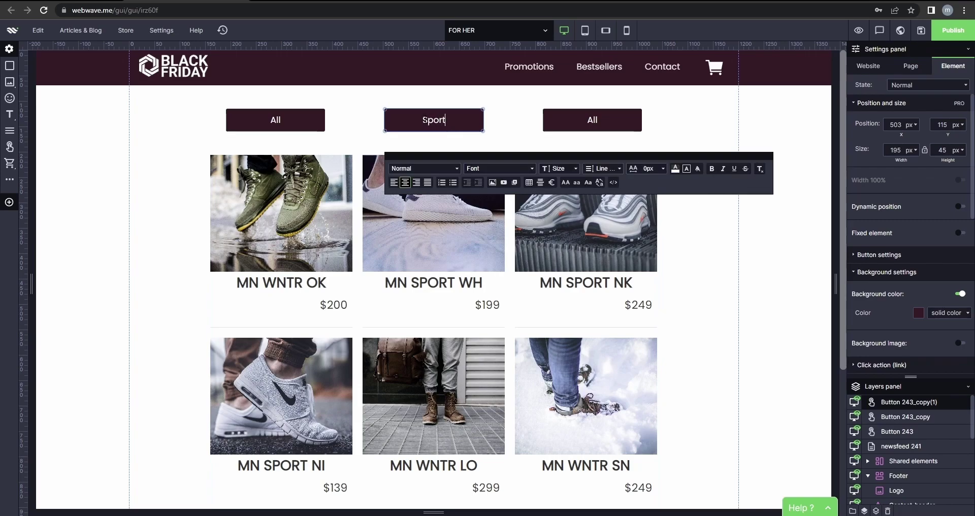
{"action": "left_click", "coordinate": [612, 120]}
{"action": "left_click", "coordinate": [614, 120]}
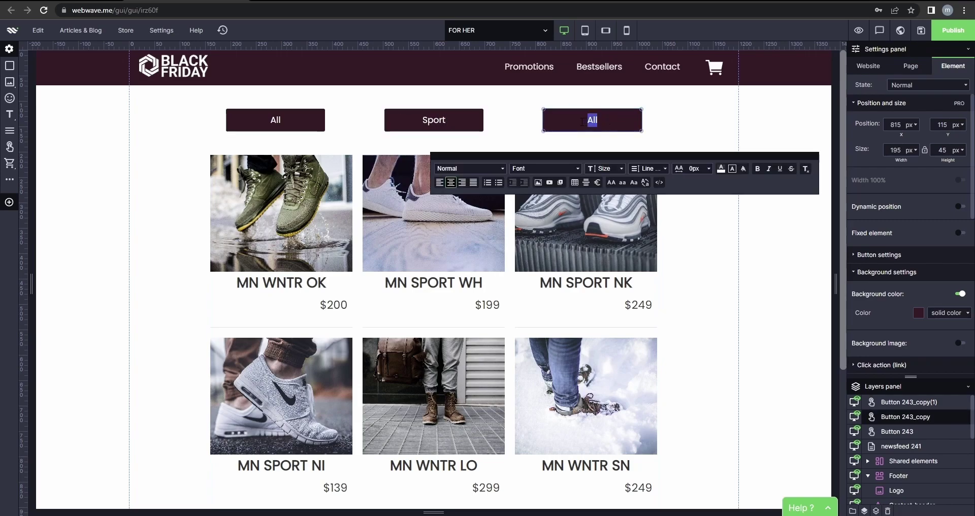
{"action": "type", "text": "Winter"}
{"action": "left_click", "coordinate": [696, 128]}
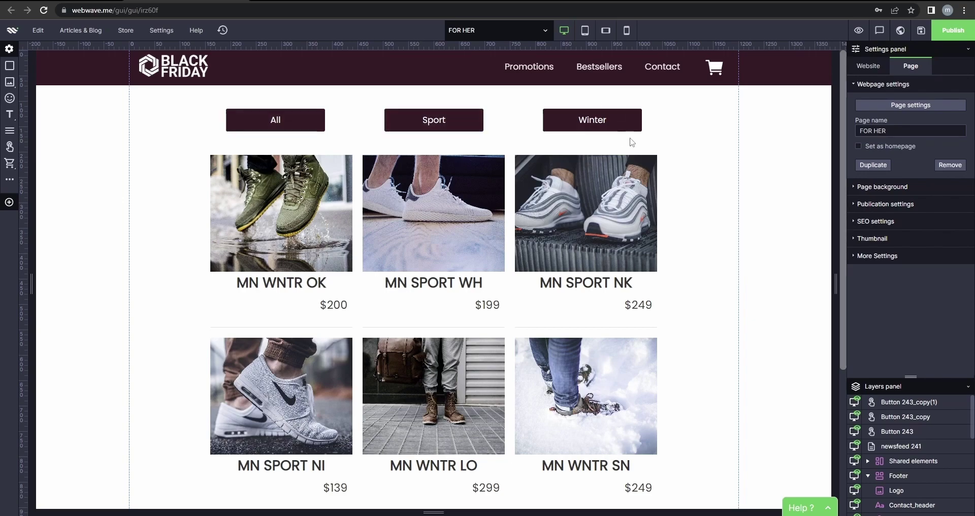
Paste two copies of the product grid and align both exactly over the original at 160 × 206 px.
{"action": "left_click", "coordinate": [502, 229]}
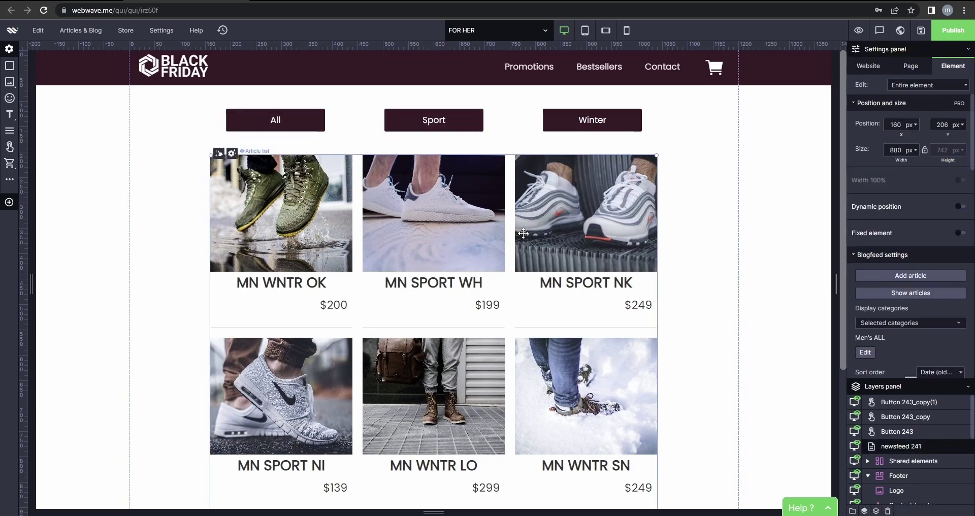
{"action": "key", "text": "ctrl+c"}
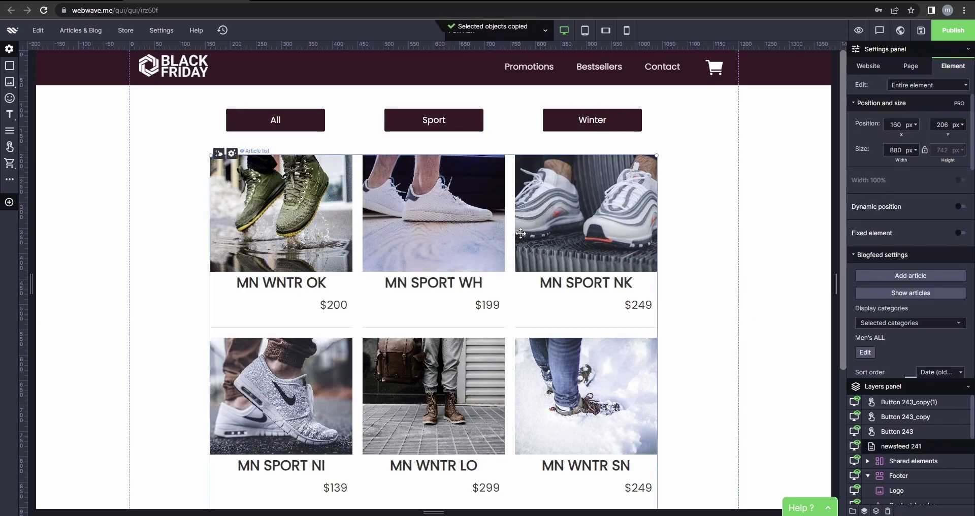
{"action": "key", "text": "ctrl+v"}
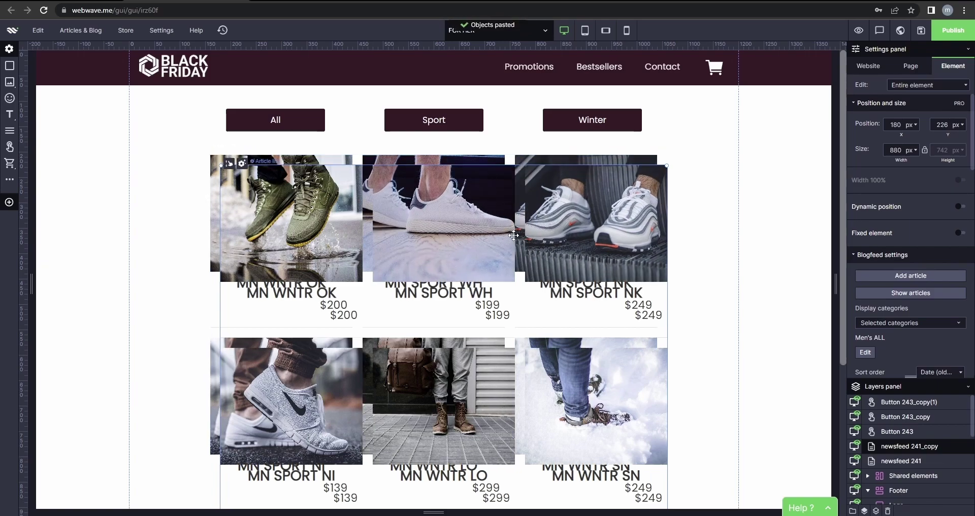
{"action": "key", "text": "ctrl+v"}
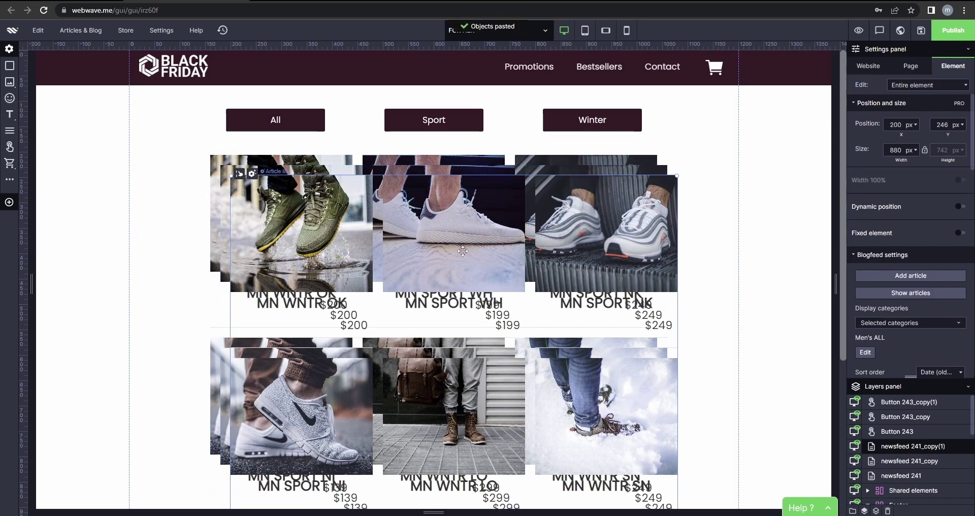
{"action": "left_click_drag", "start_coordinate": [463, 250], "coordinate": [551, 289]}
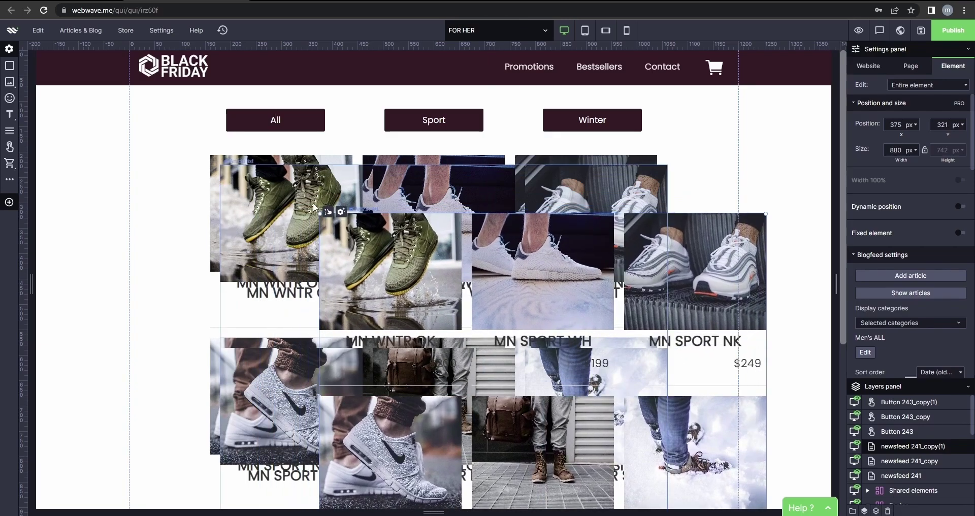
{"action": "left_click", "coordinate": [279, 195]}
{"action": "left_click_drag", "start_coordinate": [283, 203], "coordinate": [304, 217]}
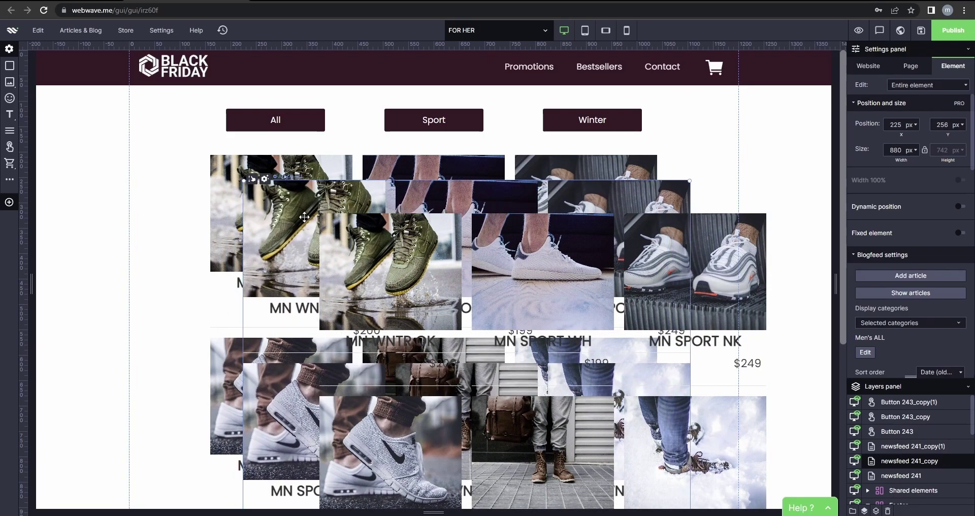
{"action": "left_click_drag", "start_coordinate": [281, 195], "coordinate": [248, 169]}
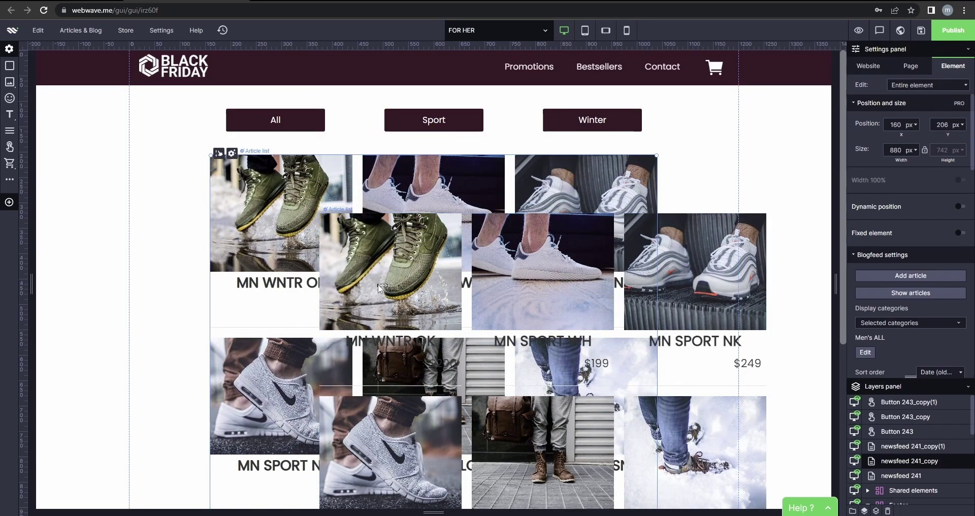
{"action": "left_click_drag", "start_coordinate": [387, 290], "coordinate": [280, 231]}
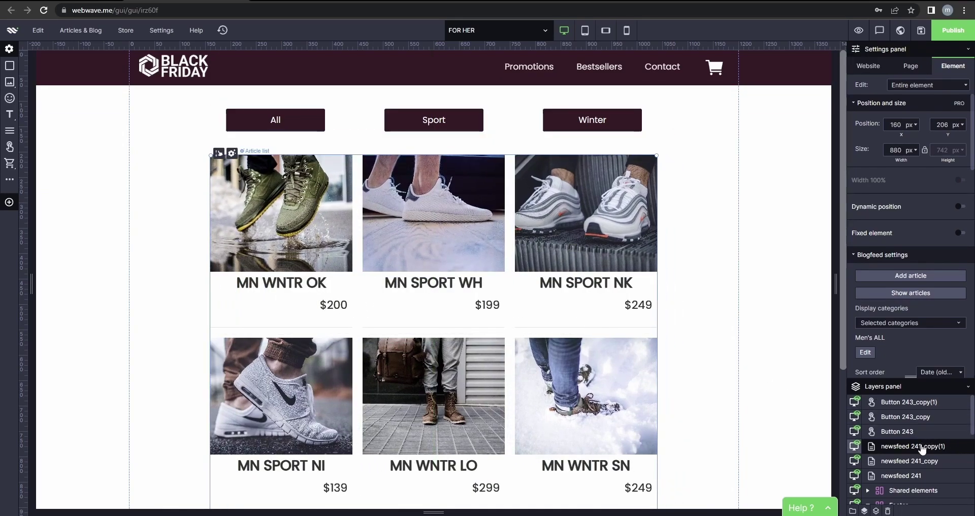
Rename the original grid layer ALL and move it above the copies.
{"action": "double_click", "coordinate": [917, 476]}
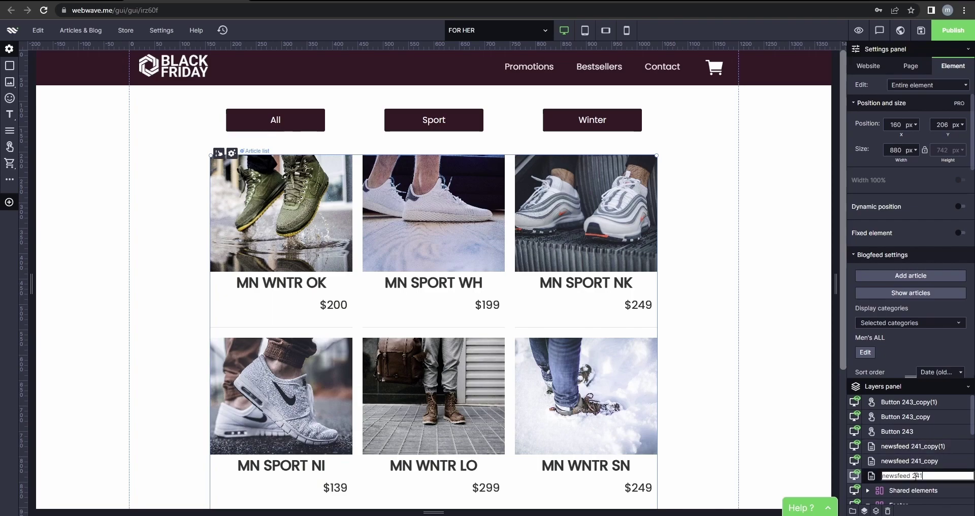
{"action": "key", "text": "ctrl+a"}
{"action": "type", "text": "ne"}
{"action": "key", "text": "Return"}
{"action": "left_click_drag", "start_coordinate": [916, 476], "coordinate": [914, 449]}
Rename the two copied grid layers SPORT and WINTER.
{"action": "double_click", "coordinate": [909, 460]}
{"action": "key", "text": "ctrl+a"}
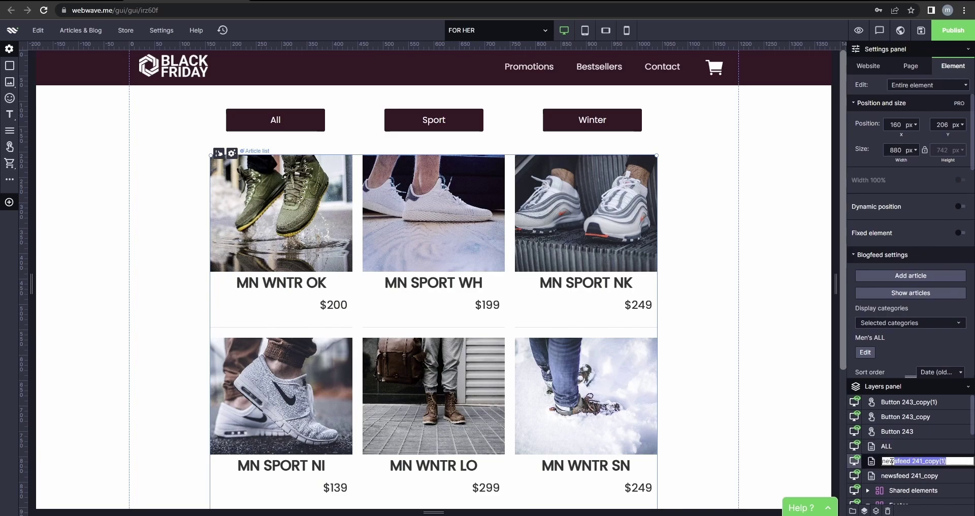
{"action": "type", "text": "SPORT"}
{"action": "key", "text": "Return"}
{"action": "double_click", "coordinate": [941, 476]}
{"action": "left_click_drag", "start_coordinate": [941, 476], "coordinate": [896, 476]}
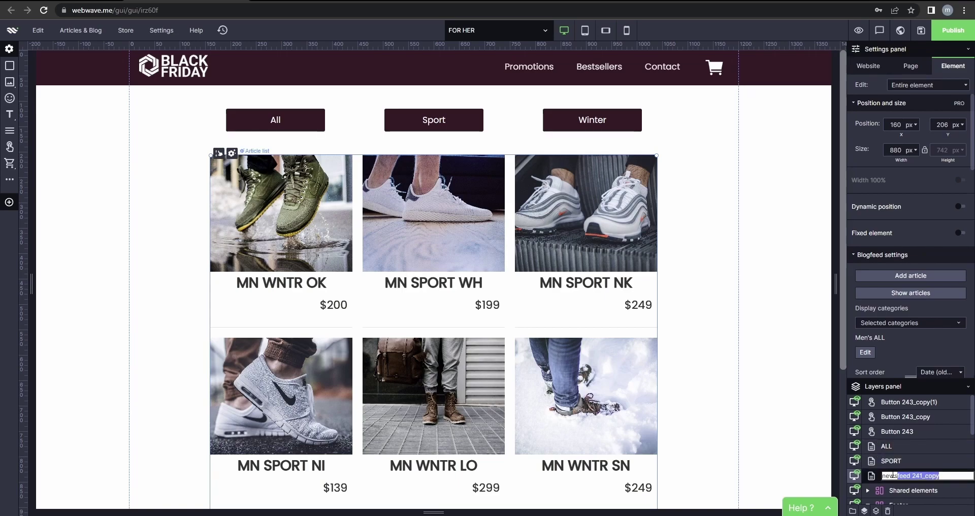
{"action": "type", "text": "W"}
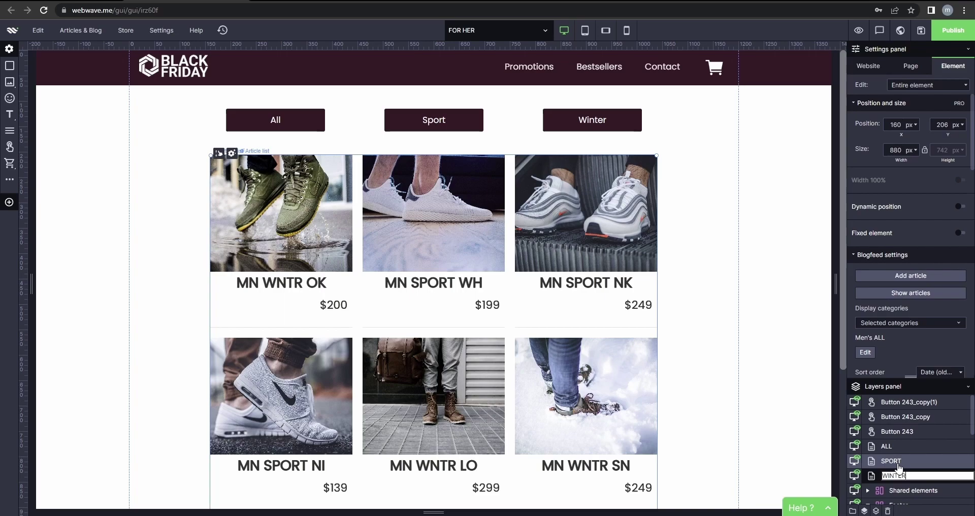
{"action": "type", "text": "INTER"}
{"action": "key", "text": "Return"}
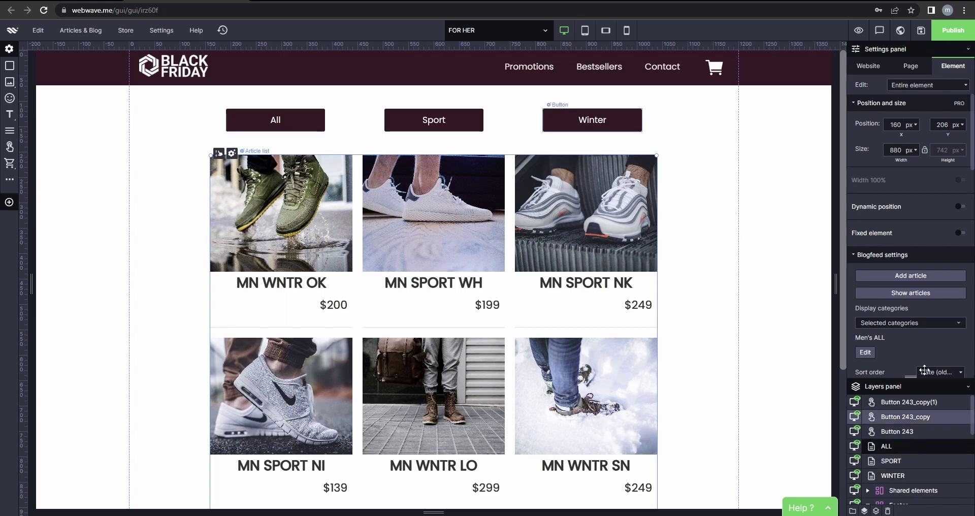
{"action": "scroll", "coordinate": [923, 258], "scroll_direction": "down", "scroll_amount": 2}
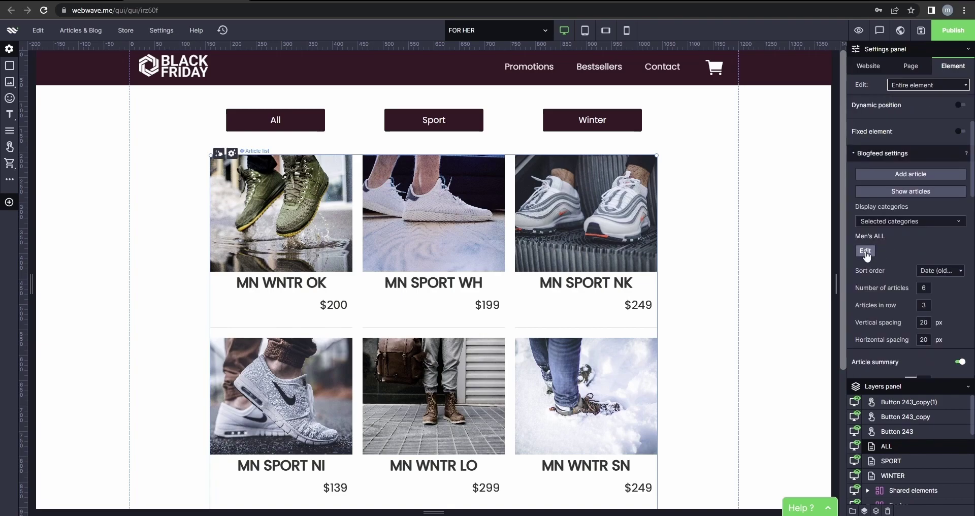
Untick Men's ALL in the first grid's categories and confirm the SPORT grid's category selection.
{"action": "left_click", "coordinate": [867, 252]}
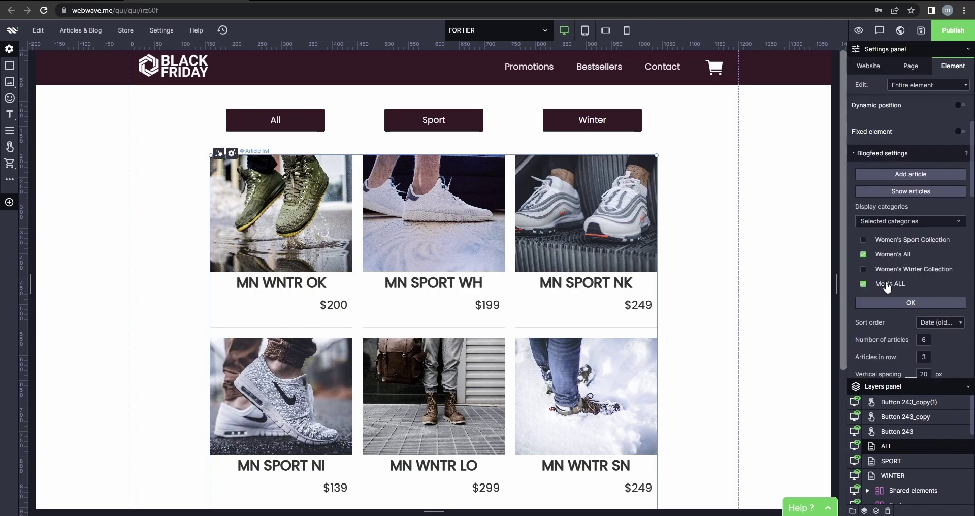
{"action": "left_click", "coordinate": [887, 286]}
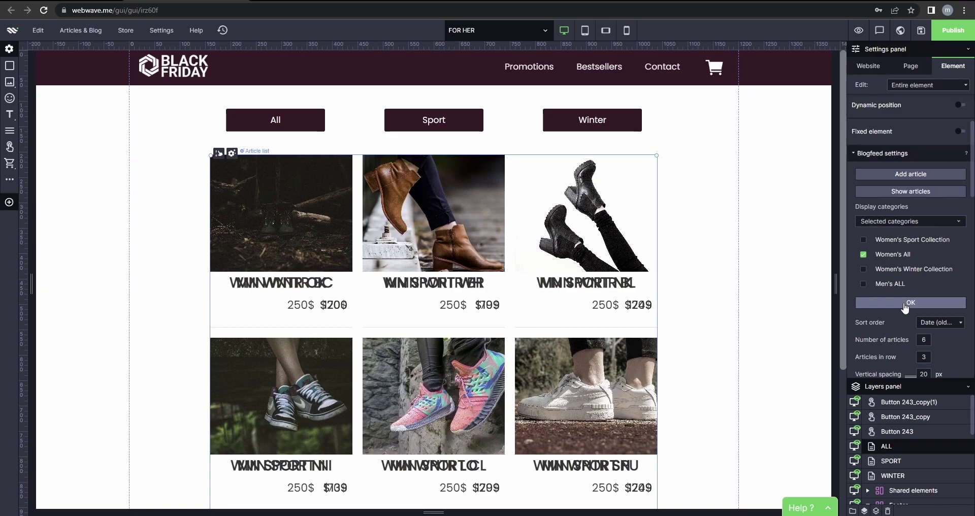
{"action": "left_click", "coordinate": [904, 303]}
{"action": "left_click", "coordinate": [902, 468]}
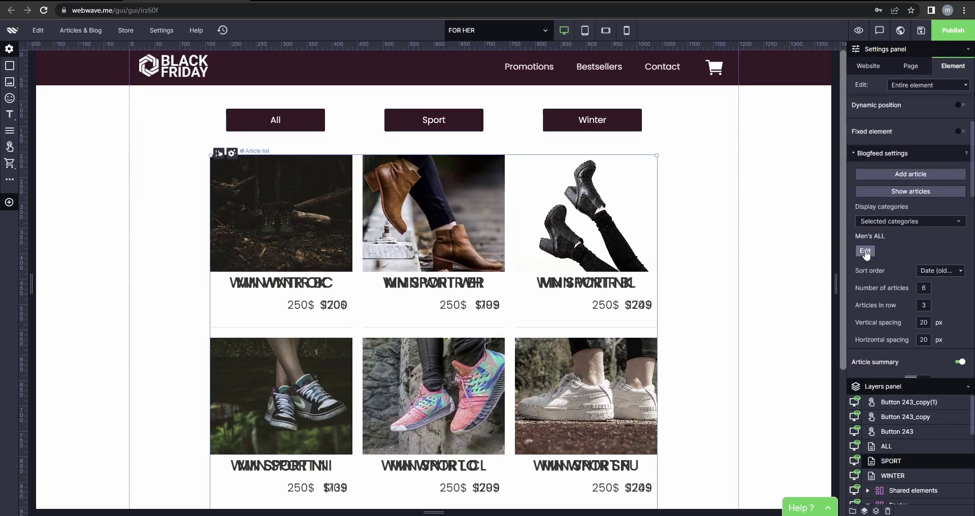
{"action": "left_click", "coordinate": [867, 252]}
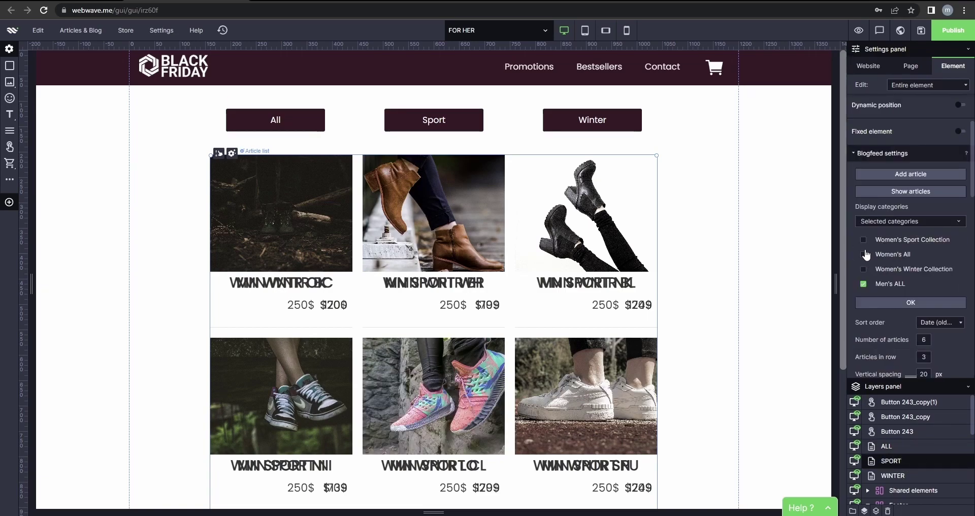
{"action": "left_click", "coordinate": [888, 285]}
{"action": "left_click", "coordinate": [900, 301]}
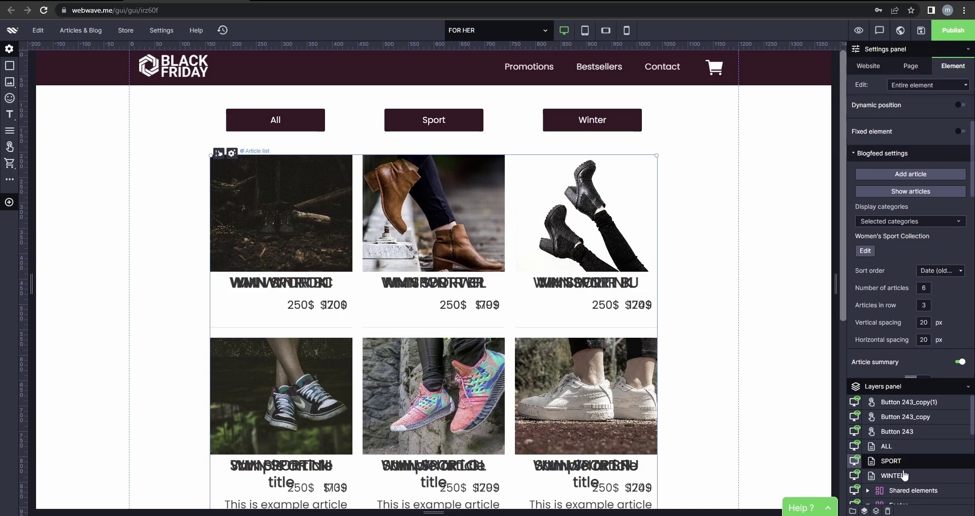
{"action": "scroll", "coordinate": [909, 254], "scroll_direction": "down", "scroll_amount": 2}
Limit the WINTER list to Women's Winter Collection only, then save the website.
{"action": "left_click", "coordinate": [905, 222]}
{"action": "left_click", "coordinate": [895, 212]}
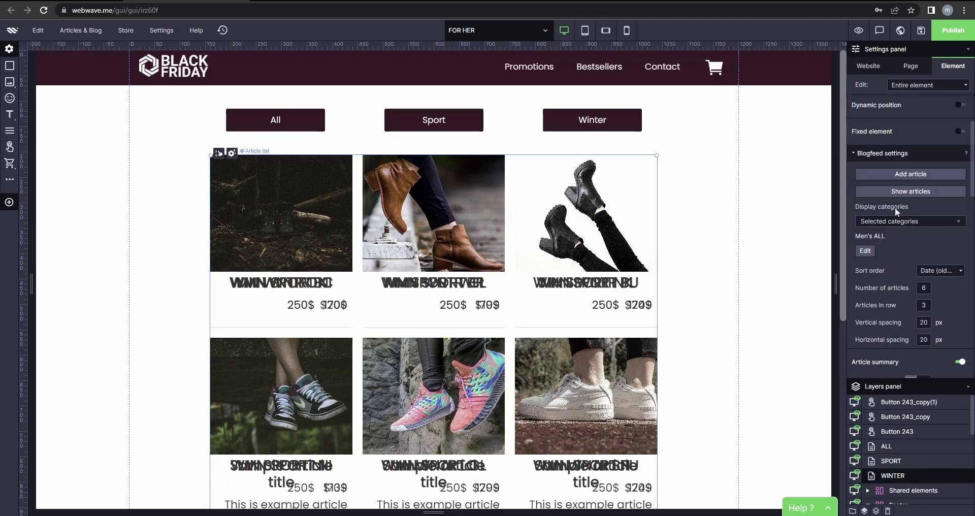
{"action": "left_click", "coordinate": [862, 252]}
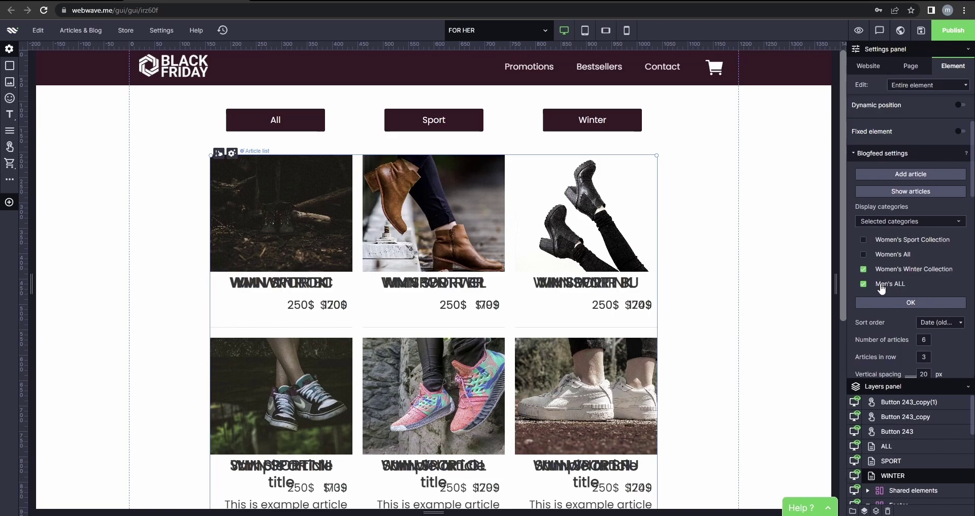
{"action": "left_click", "coordinate": [881, 286]}
{"action": "left_click", "coordinate": [897, 302]}
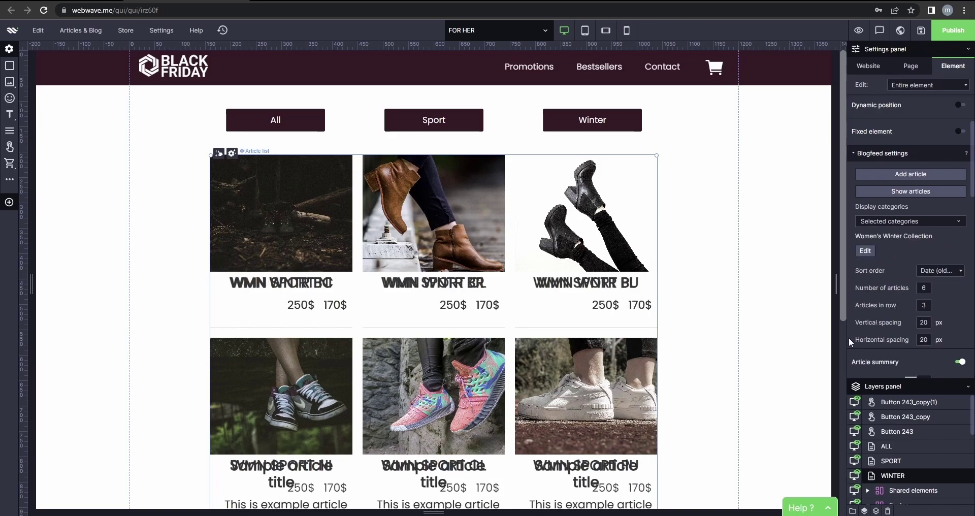
{"action": "left_click", "coordinate": [786, 336]}
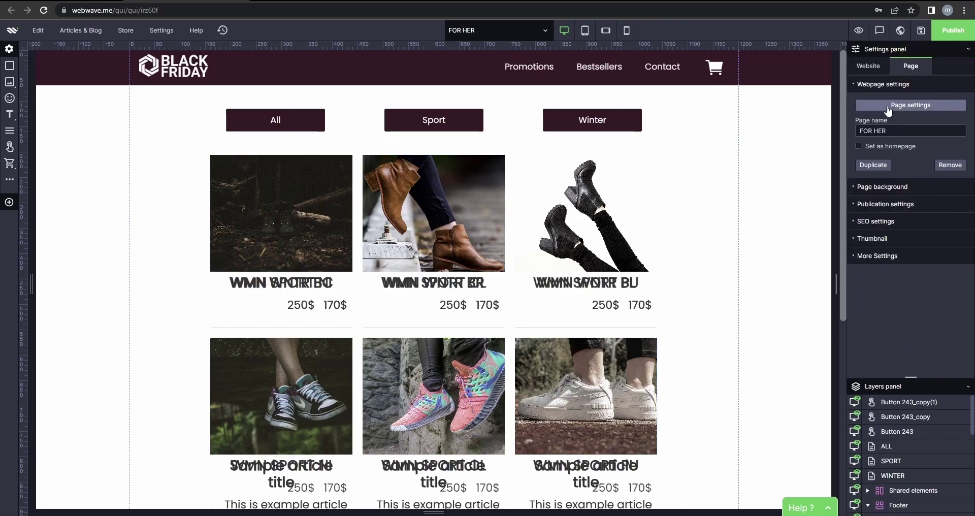
{"action": "left_click", "coordinate": [921, 32]}
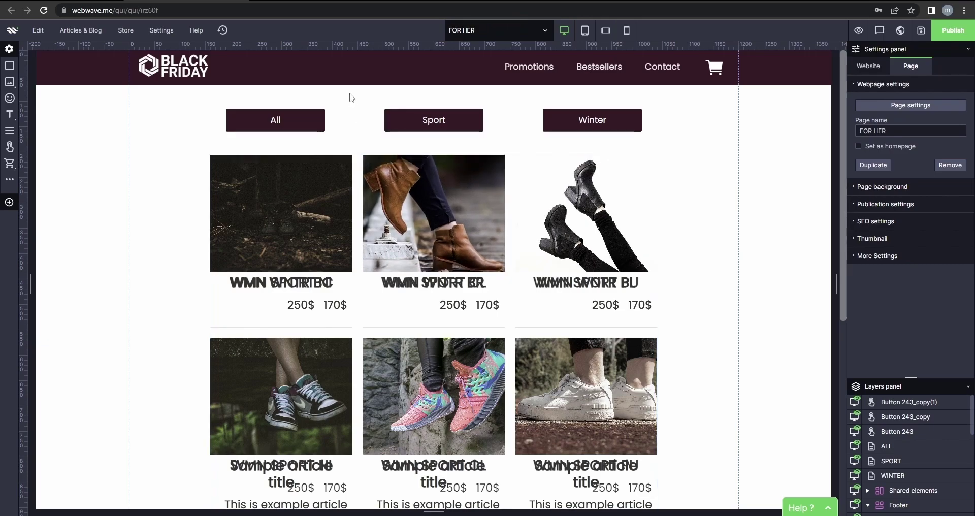
Set the All button's click action to Show or hide objects.
{"action": "left_click", "coordinate": [291, 119]}
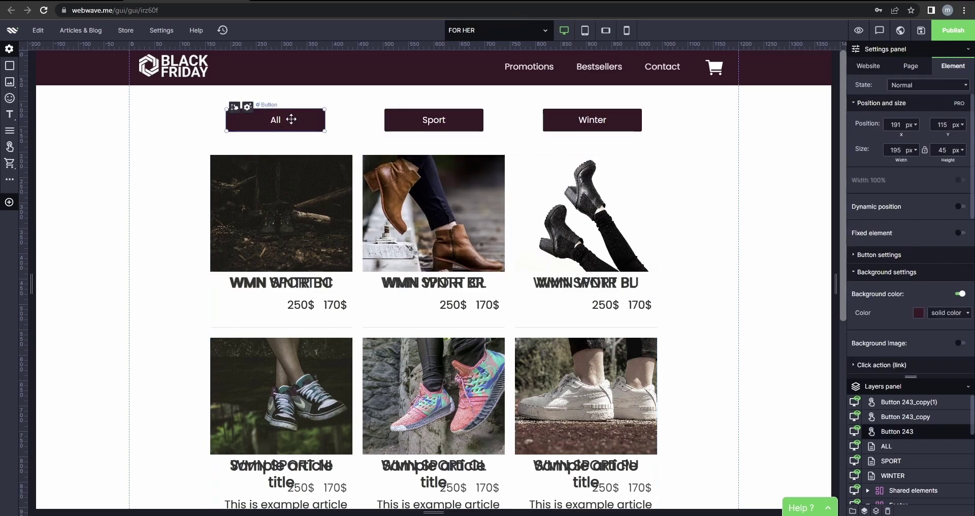
{"action": "left_click", "coordinate": [413, 120]}
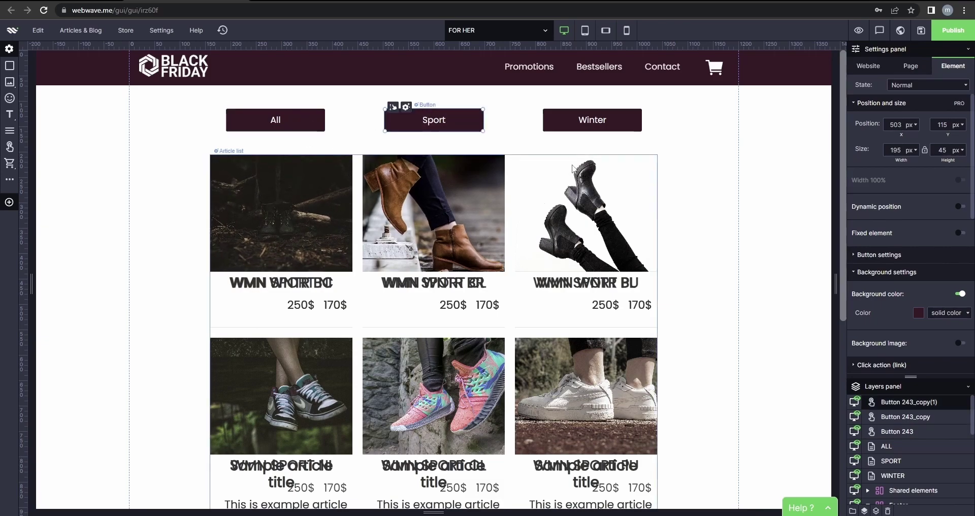
{"action": "left_click", "coordinate": [592, 120]}
{"action": "left_click", "coordinate": [277, 119]}
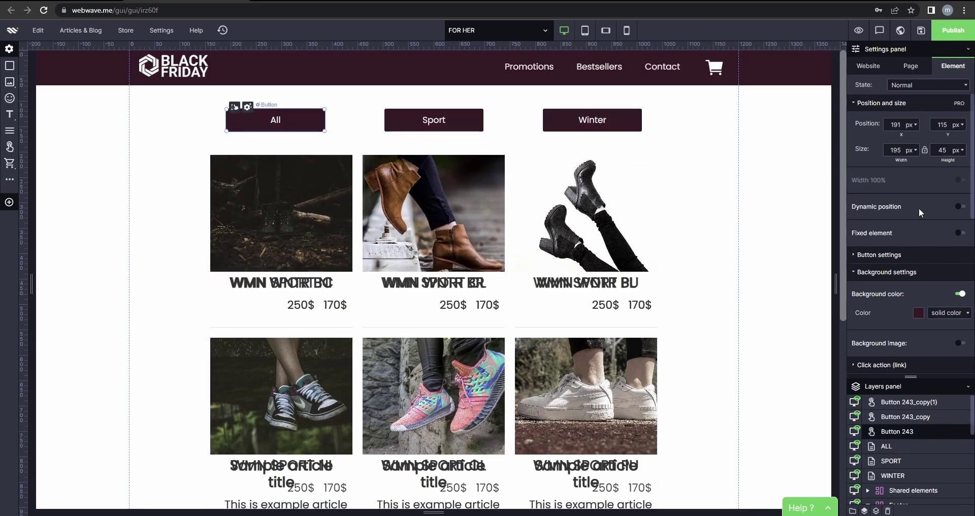
{"action": "scroll", "coordinate": [912, 203], "scroll_direction": "down", "scroll_amount": 5}
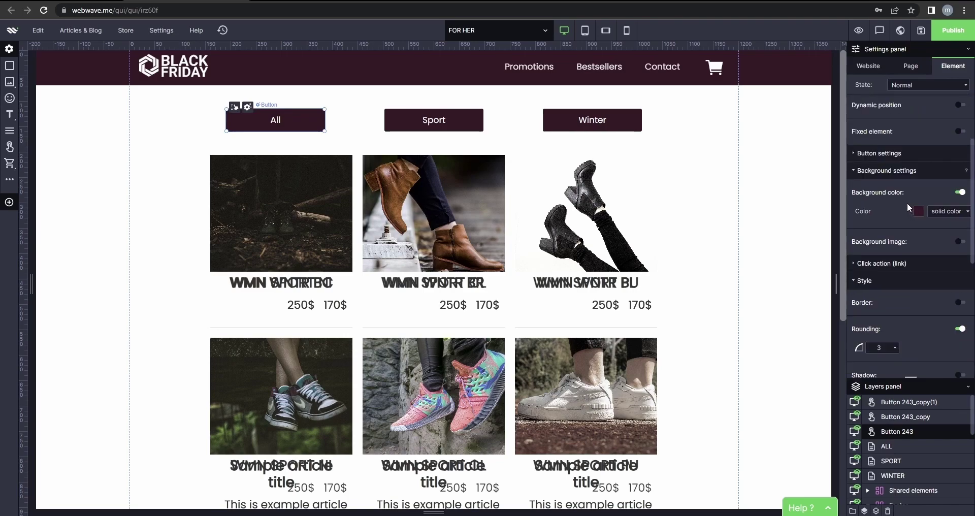
{"action": "left_click", "coordinate": [902, 212]}
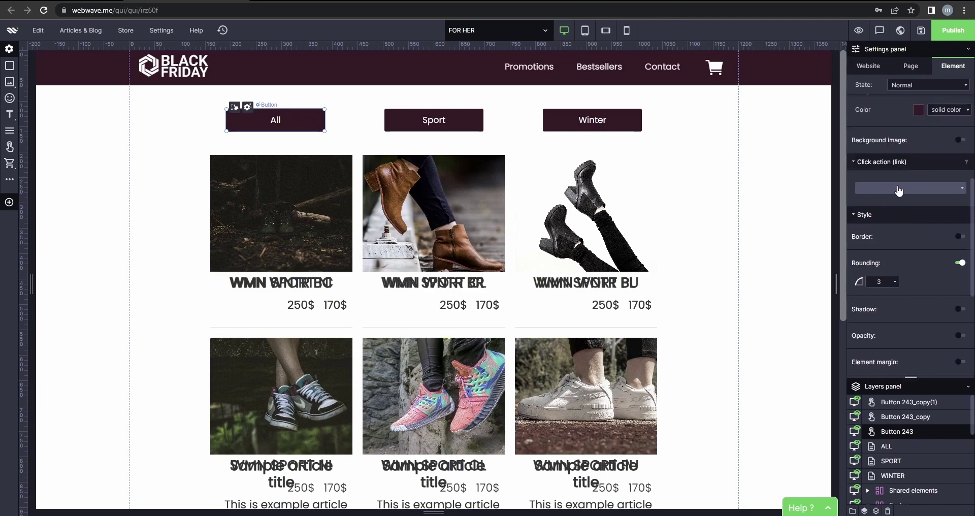
{"action": "left_click", "coordinate": [910, 253]}
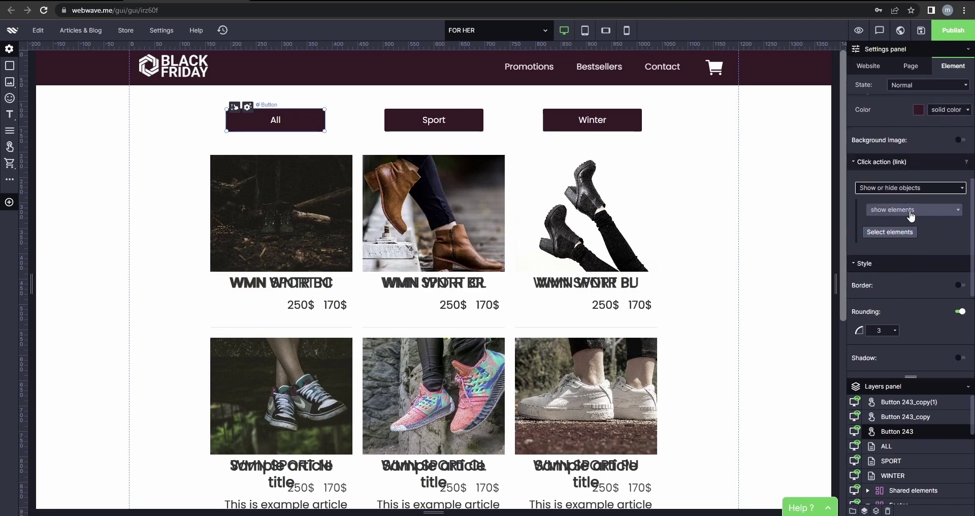
Make the All button's interaction show the ALL article list.
{"action": "left_click", "coordinate": [911, 213]}
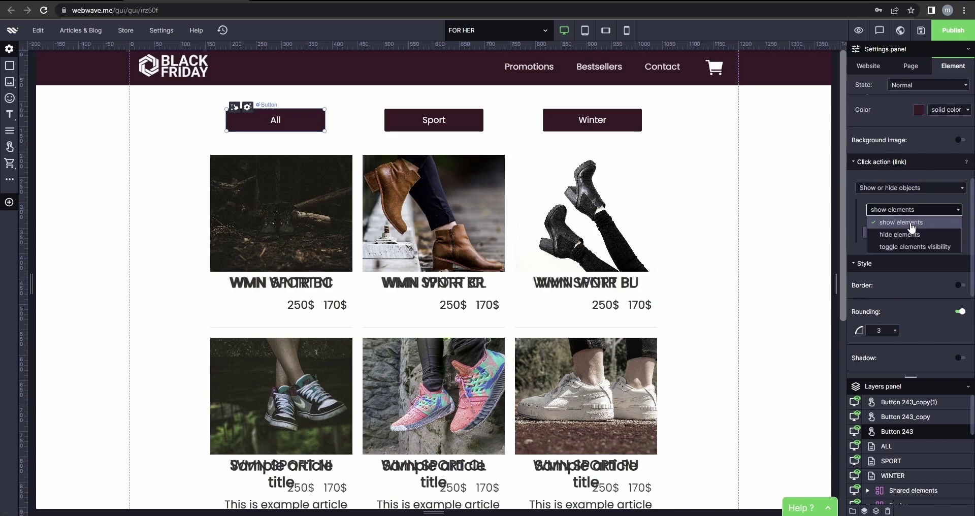
{"action": "left_click", "coordinate": [913, 224]}
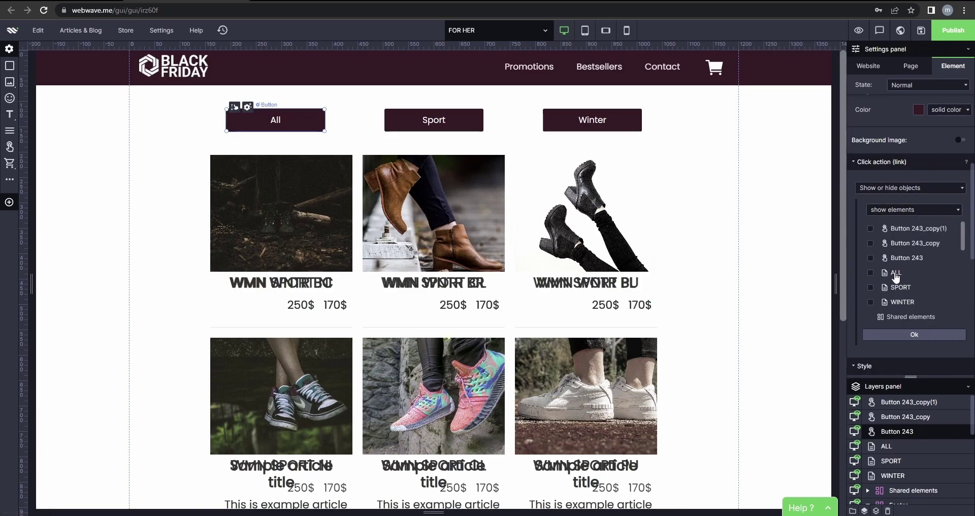
{"action": "left_click", "coordinate": [871, 273]}
{"action": "left_click", "coordinate": [904, 334]}
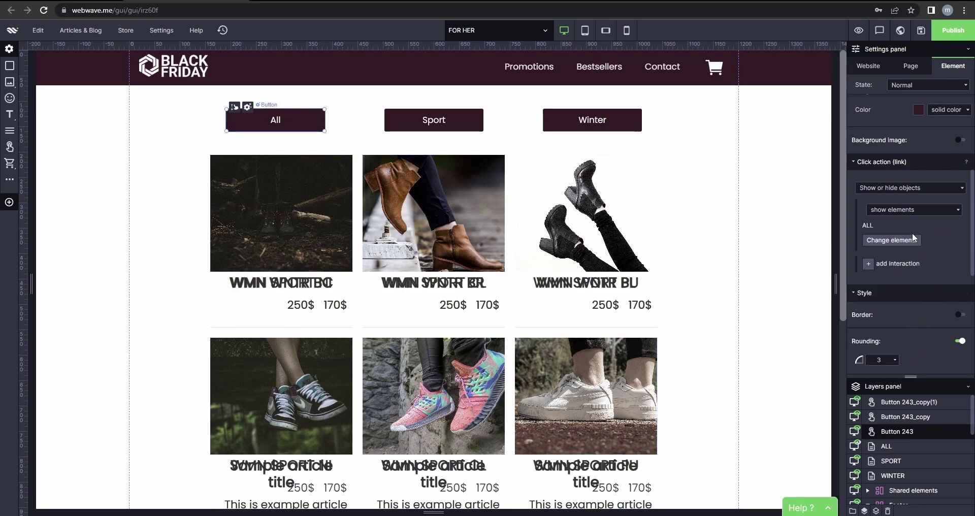
{"action": "left_click", "coordinate": [894, 243]}
{"action": "left_click", "coordinate": [910, 335]}
Add a second interaction to the All button that hides the SPORT and WINTER lists.
{"action": "left_click", "coordinate": [895, 263]}
{"action": "left_click", "coordinate": [895, 267]}
{"action": "left_click", "coordinate": [899, 291]}
{"action": "left_click", "coordinate": [896, 289]}
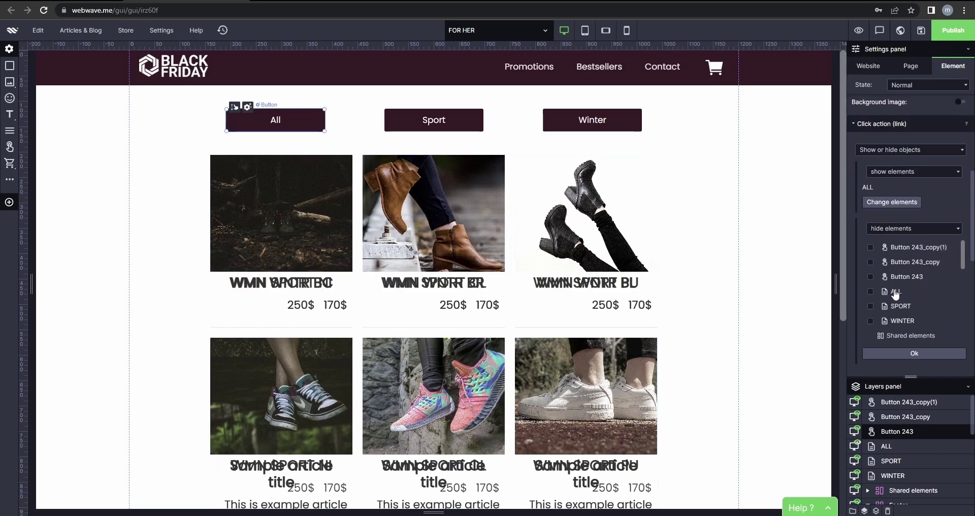
{"action": "scroll", "coordinate": [881, 277], "scroll_direction": "down", "scroll_amount": 2}
{"action": "left_click", "coordinate": [871, 255]}
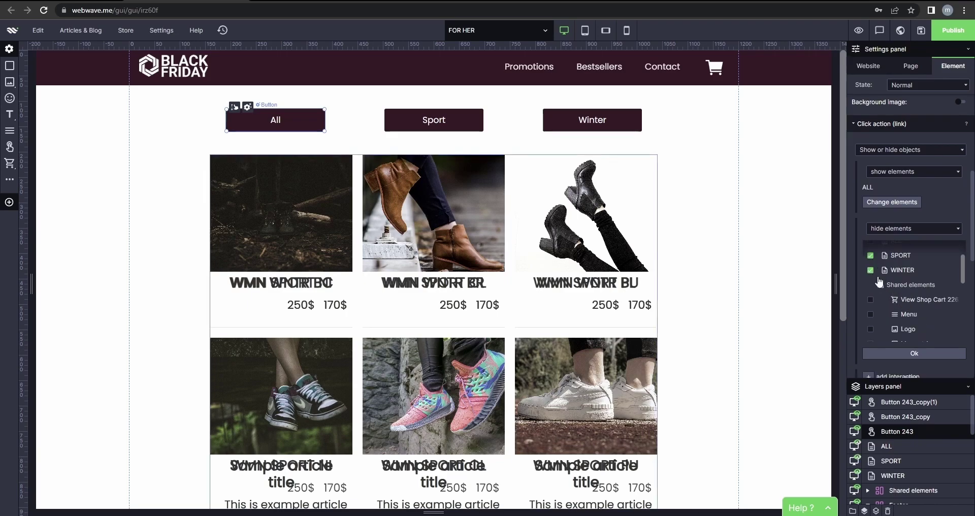
{"action": "left_click", "coordinate": [934, 355]}
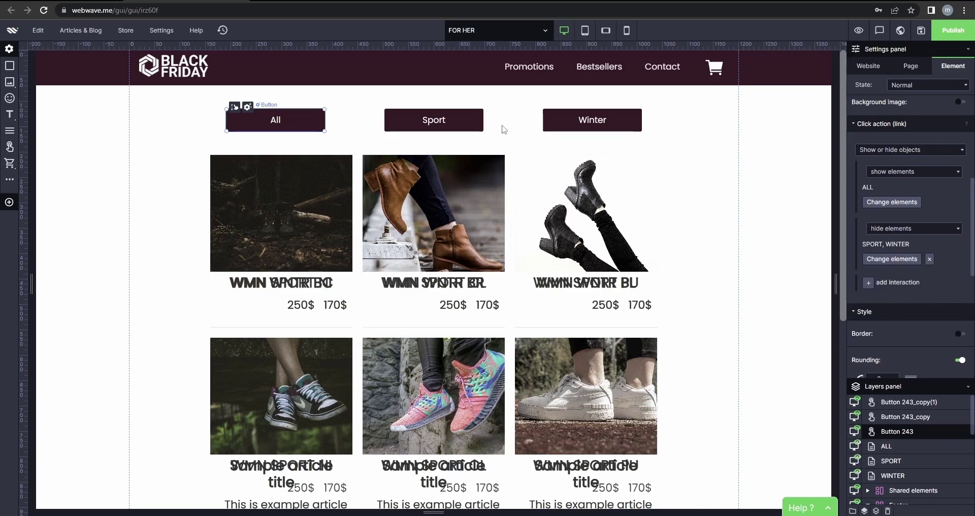
{"action": "left_click", "coordinate": [435, 122]}
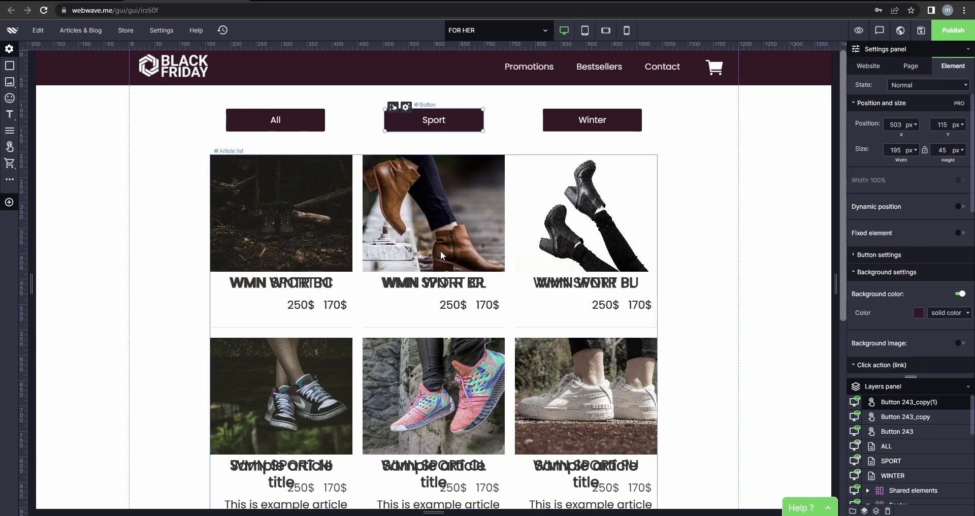
Set the Sport button's click action to Show or hide objects, showing the SPORT list.
{"action": "scroll", "coordinate": [895, 261], "scroll_direction": "down", "scroll_amount": 2}
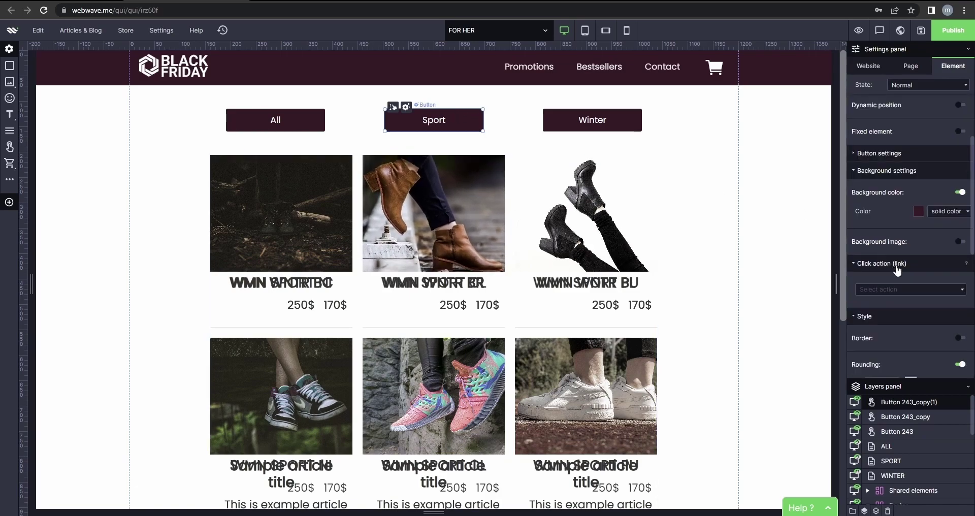
{"action": "left_click", "coordinate": [906, 289]}
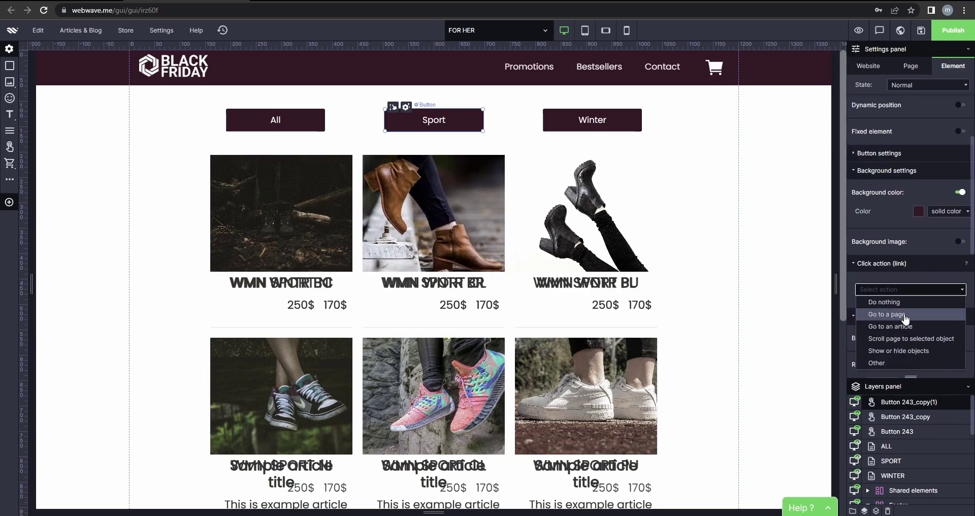
{"action": "left_click", "coordinate": [916, 350]}
{"action": "scroll", "coordinate": [922, 315], "scroll_direction": "down", "scroll_amount": 1}
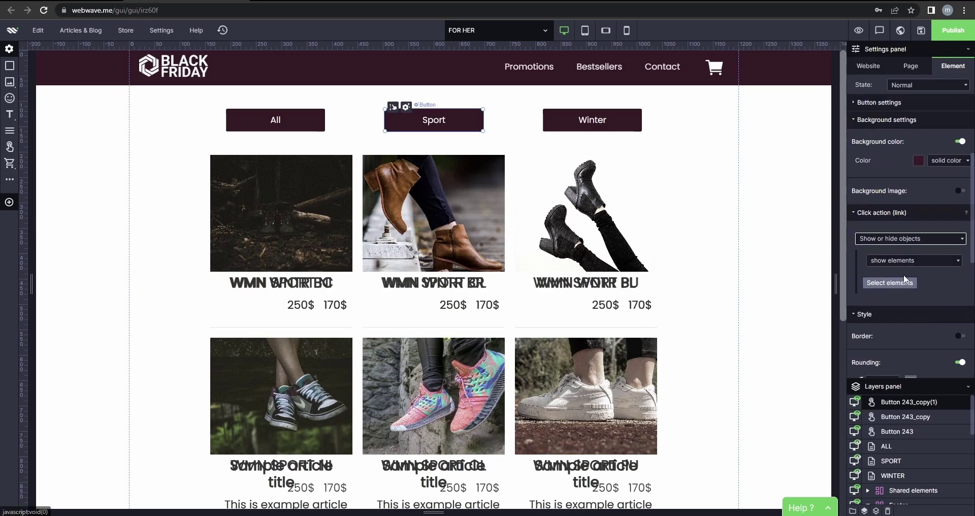
{"action": "left_click", "coordinate": [897, 278]}
{"action": "left_click", "coordinate": [899, 307]}
{"action": "left_click", "coordinate": [908, 353]}
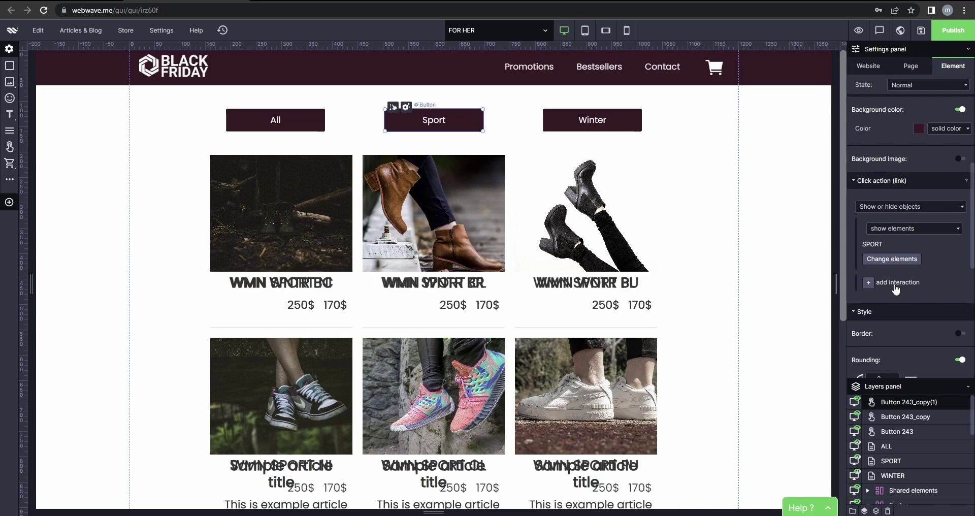
Add a second Sport button interaction that hides the ALL and WINTER lists.
{"action": "left_click", "coordinate": [895, 286]}
{"action": "left_click", "coordinate": [907, 285]}
{"action": "left_click", "coordinate": [906, 311]}
{"action": "left_click", "coordinate": [906, 307]}
{"action": "left_click", "coordinate": [892, 293]}
{"action": "left_click", "coordinate": [899, 321]}
{"action": "left_click", "coordinate": [909, 354]}
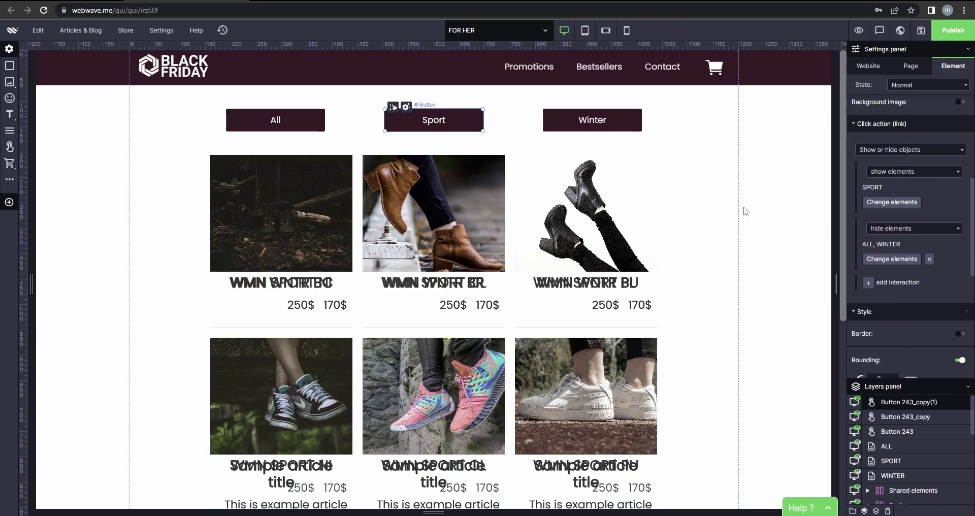
{"action": "left_click", "coordinate": [612, 120]}
Set the Winter button's click action to show the WINTER article list.
{"action": "scroll", "coordinate": [911, 246], "scroll_direction": "down", "scroll_amount": 2}
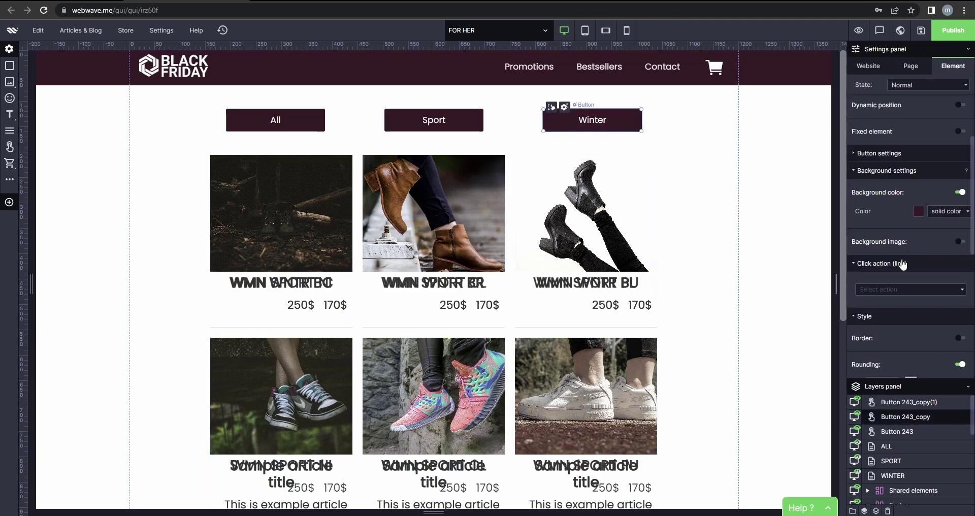
{"action": "left_click", "coordinate": [902, 289]}
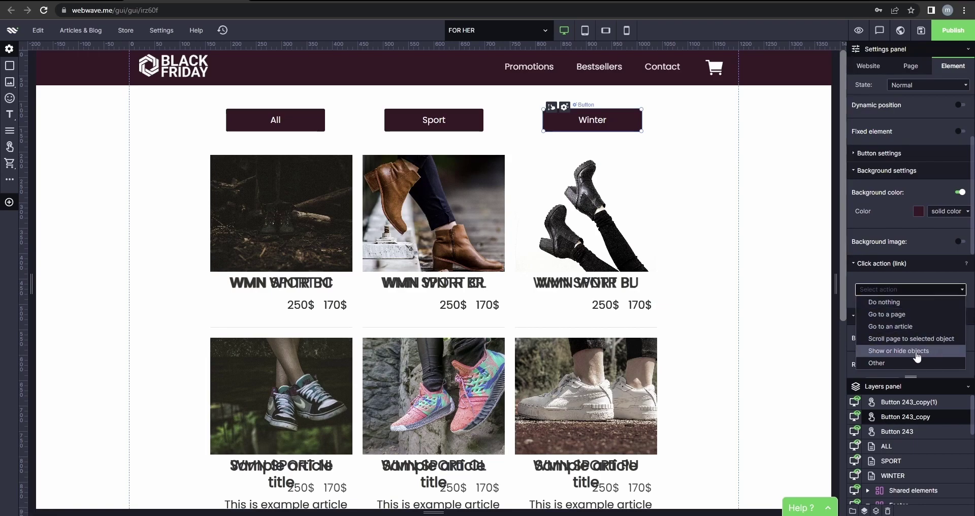
{"action": "left_click", "coordinate": [917, 357]}
{"action": "left_click", "coordinate": [915, 311]}
{"action": "left_click", "coordinate": [901, 323]}
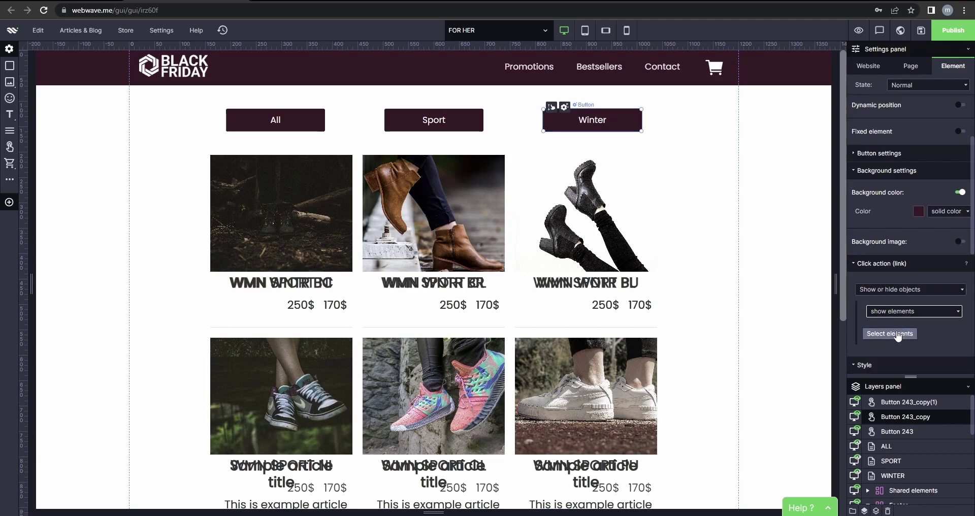
{"action": "left_click", "coordinate": [897, 333]}
{"action": "left_click", "coordinate": [902, 320]}
{"action": "left_click", "coordinate": [915, 353]}
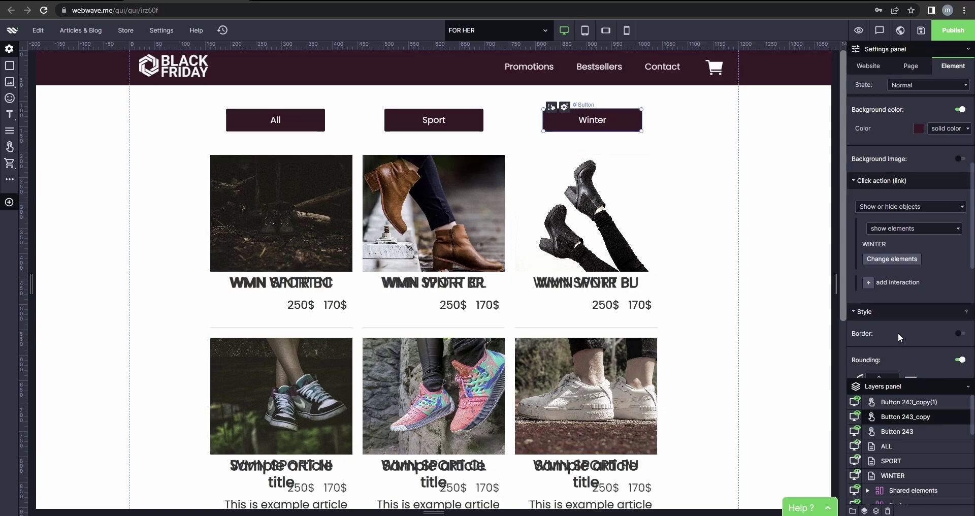
Add a second Winter button interaction that hides the ALL and SPORT lists.
{"action": "scroll", "coordinate": [898, 333], "scroll_direction": "down", "scroll_amount": 1}
{"action": "left_click", "coordinate": [887, 258]}
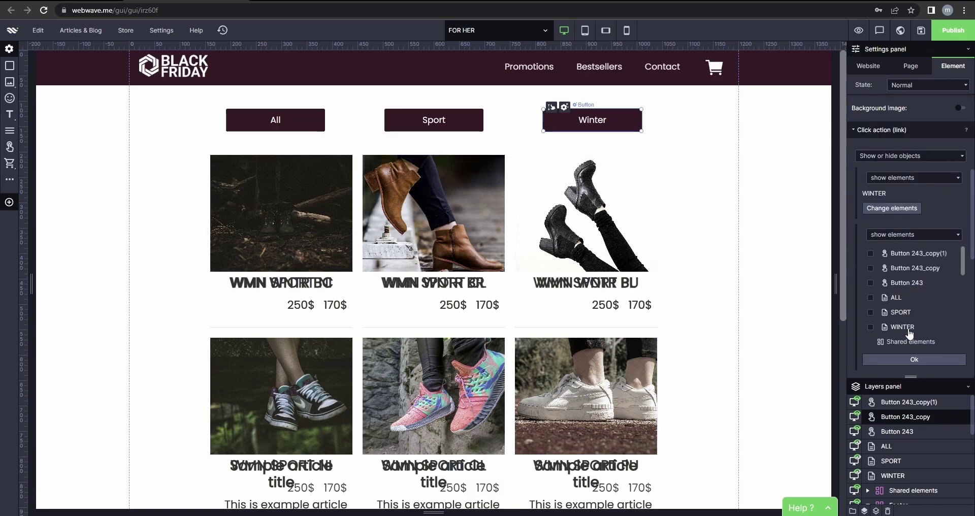
{"action": "left_click", "coordinate": [910, 234]}
{"action": "left_click", "coordinate": [895, 256]}
{"action": "left_click", "coordinate": [871, 327]}
{"action": "left_click", "coordinate": [871, 297]}
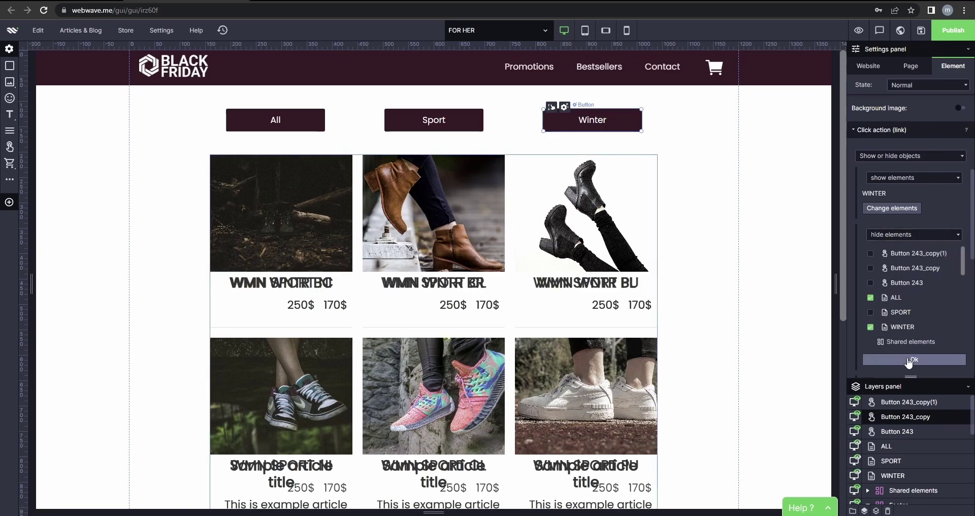
{"action": "left_click", "coordinate": [871, 312]}
{"action": "left_click", "coordinate": [871, 327]}
{"action": "left_click", "coordinate": [914, 361]}
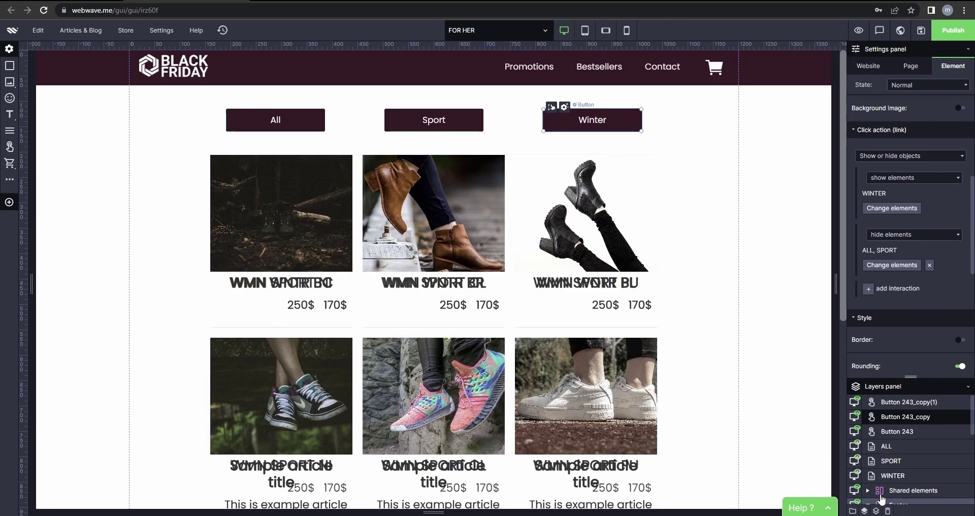
Set the WINTER list's default visibility to Hidden.
{"action": "left_click", "coordinate": [856, 478]}
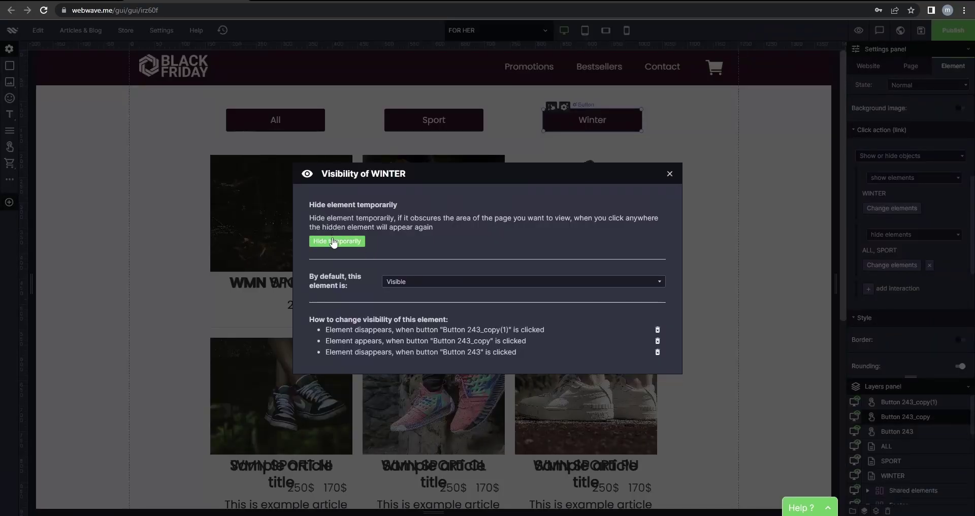
{"action": "left_click", "coordinate": [392, 281]}
{"action": "left_click", "coordinate": [428, 309]}
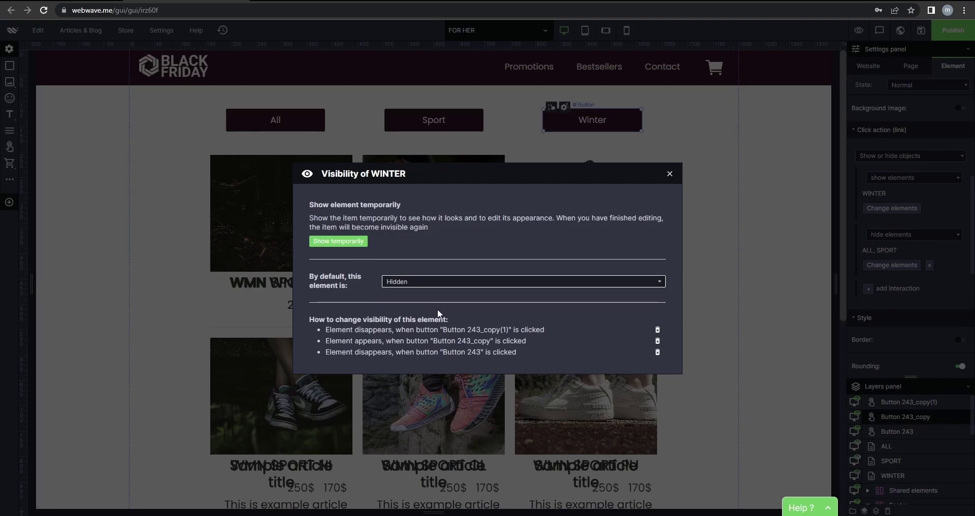
{"action": "left_click", "coordinate": [669, 173]}
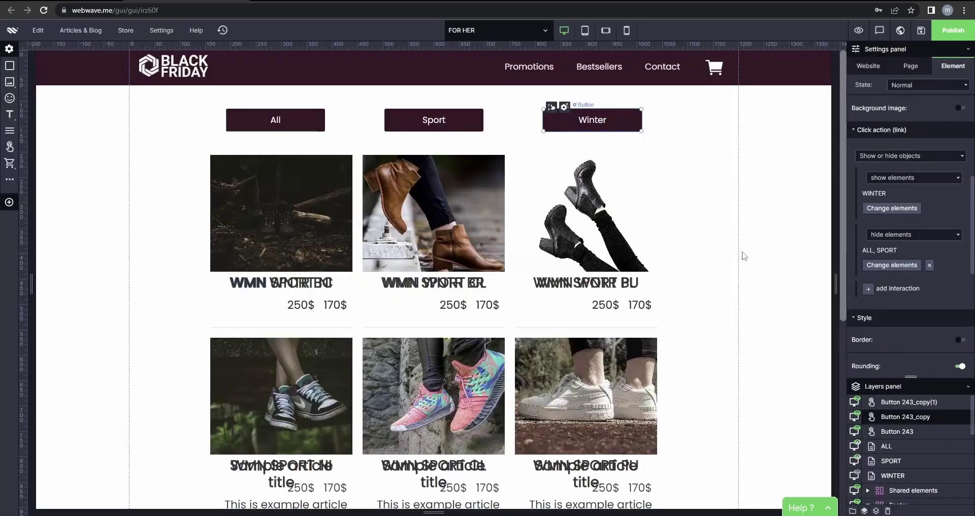
Confirm the SPORT list is also hidden by default.
{"action": "left_click", "coordinate": [921, 403]}
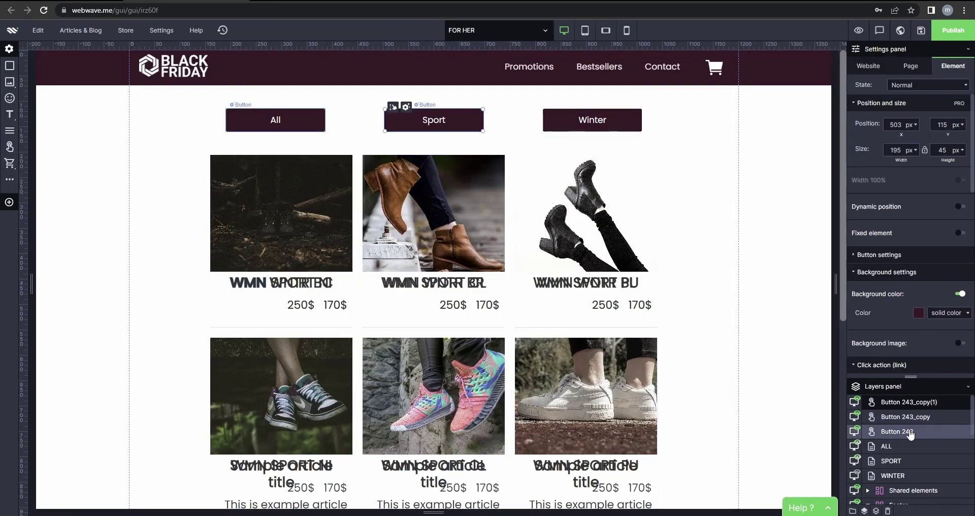
{"action": "left_click", "coordinate": [912, 421]}
{"action": "scroll", "coordinate": [913, 430], "scroll_direction": "down", "scroll_amount": 1}
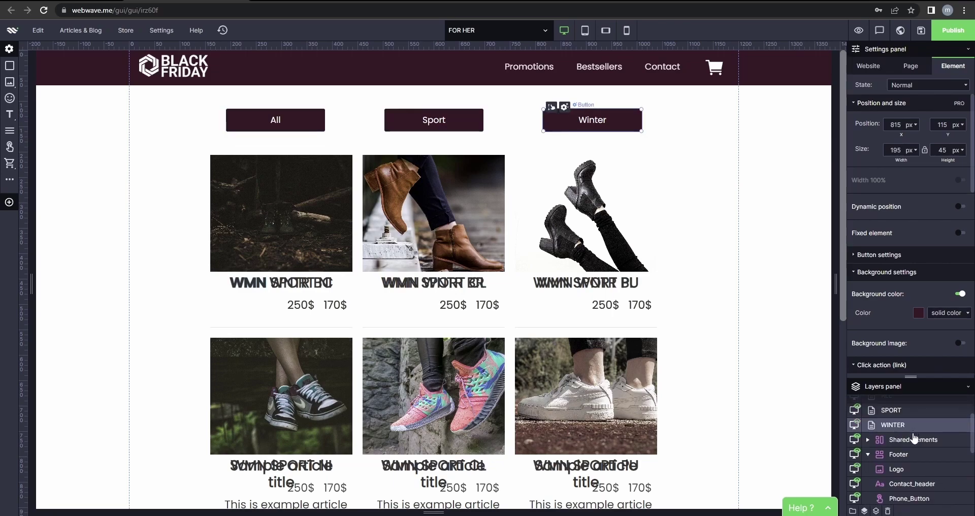
{"action": "left_click", "coordinate": [904, 429]}
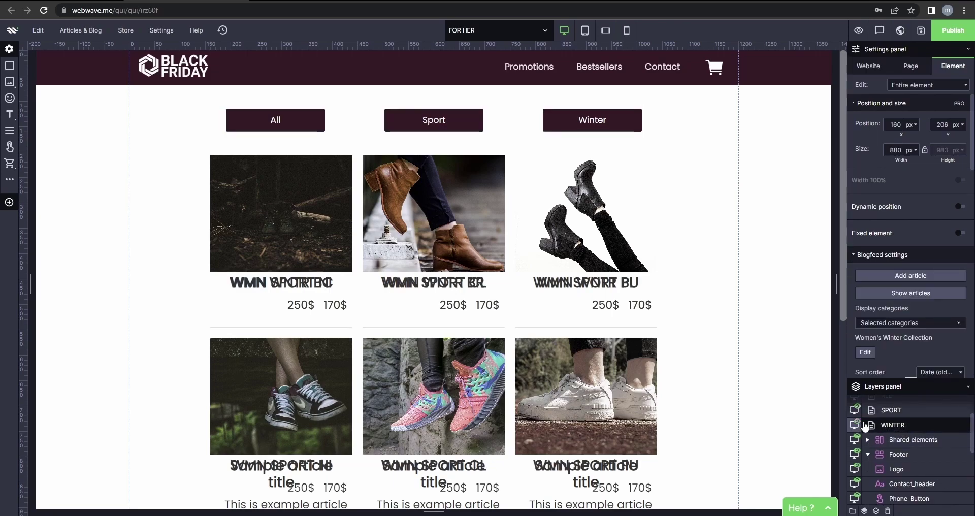
{"action": "scroll", "coordinate": [865, 428], "scroll_direction": "up", "scroll_amount": 1}
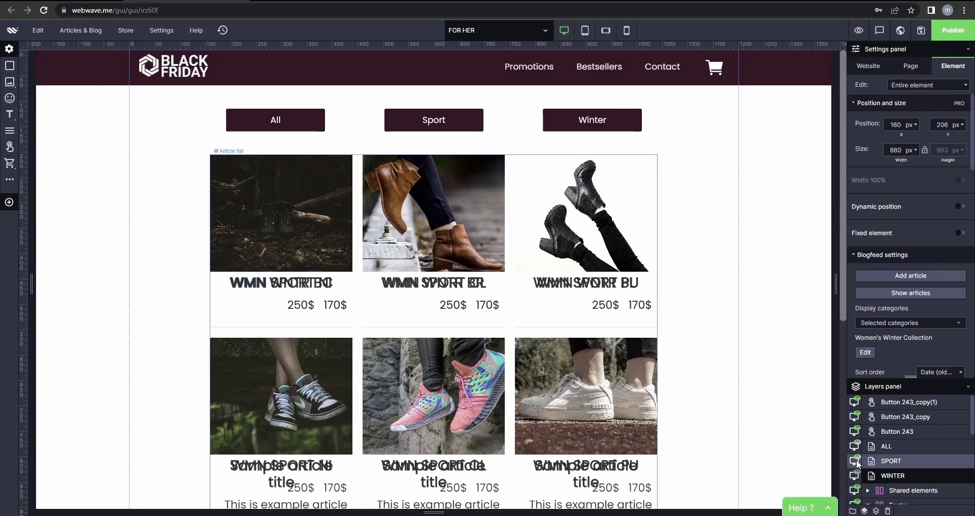
{"action": "left_click", "coordinate": [855, 461]}
{"action": "left_click", "coordinate": [635, 281]}
{"action": "left_click", "coordinate": [653, 233]}
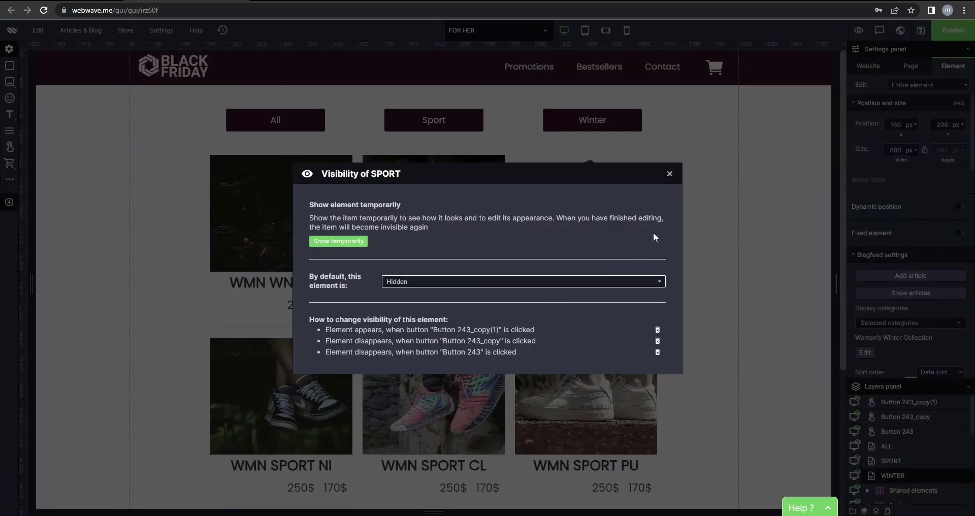
{"action": "left_click", "coordinate": [670, 174]}
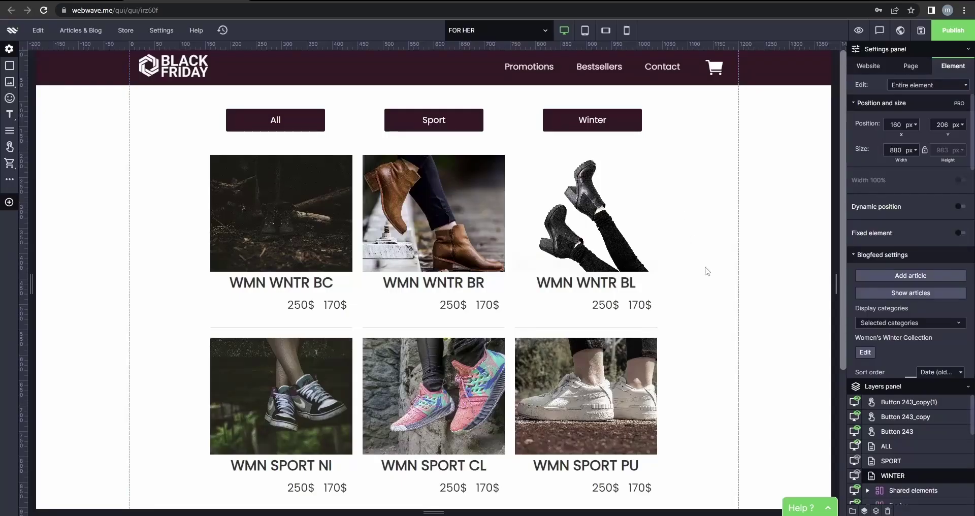
{"action": "left_click", "coordinate": [790, 273]}
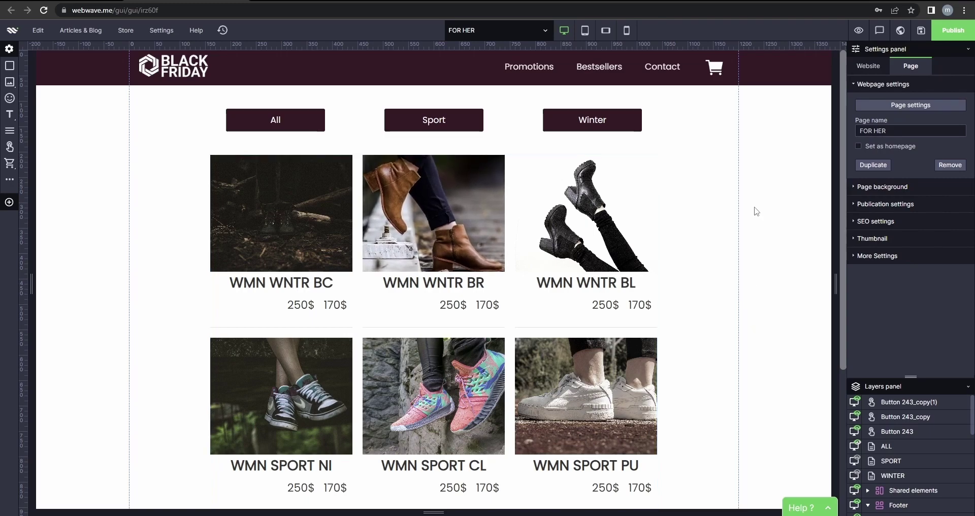
{"action": "left_click", "coordinate": [857, 32]}
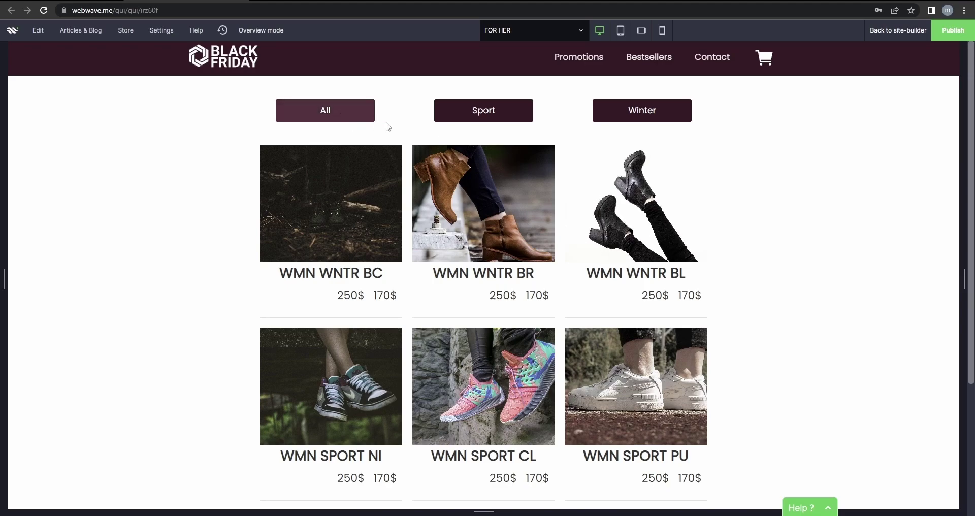
{"action": "left_click", "coordinate": [485, 117]}
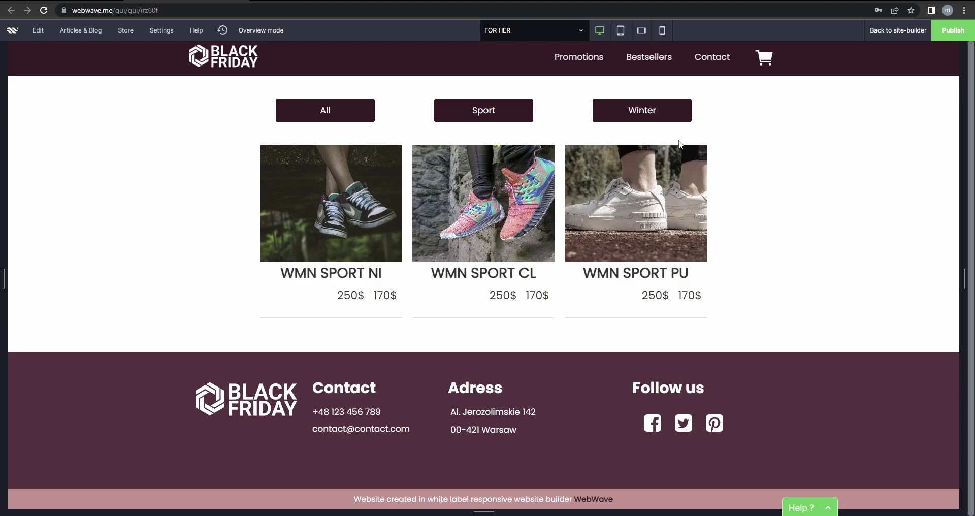
{"action": "left_click", "coordinate": [652, 115]}
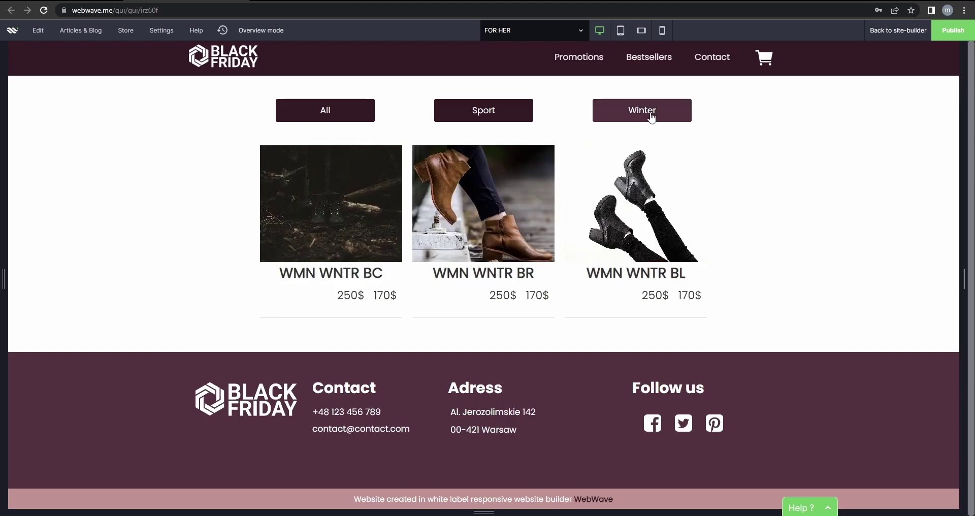
{"action": "left_click", "coordinate": [335, 120]}
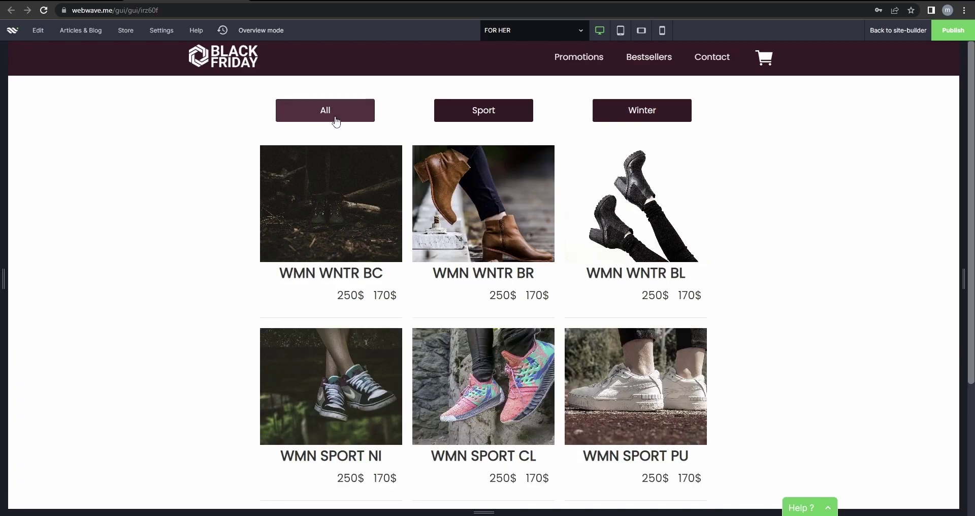
{"action": "scroll", "coordinate": [414, 187], "scroll_direction": "down", "scroll_amount": 3}
{"action": "scroll", "coordinate": [452, 253], "scroll_direction": "up", "scroll_amount": 3}
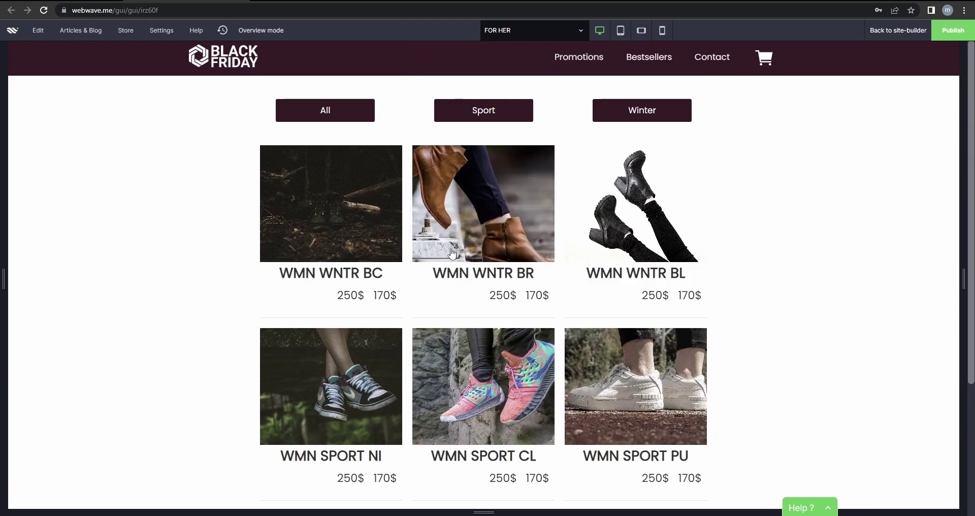
{"action": "left_click", "coordinate": [898, 30]}
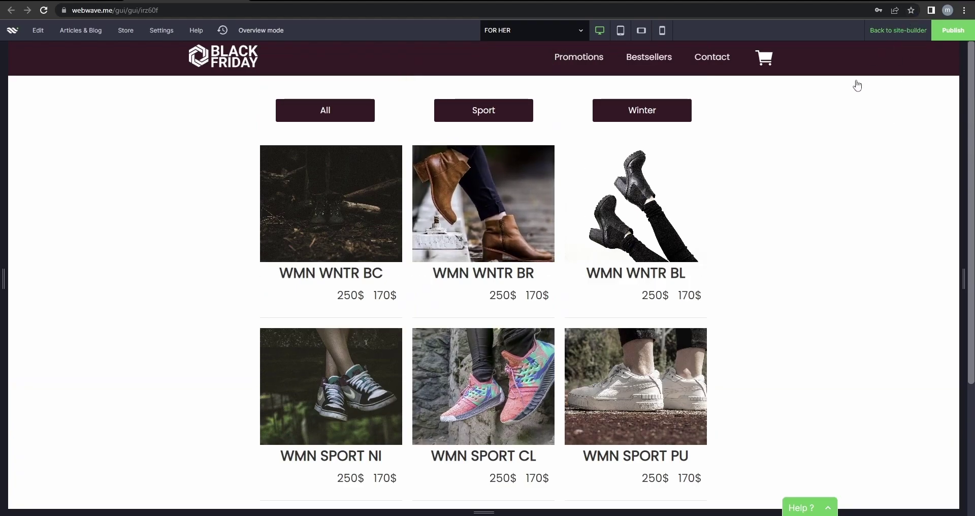
{"action": "scroll", "coordinate": [912, 475], "scroll_direction": "down", "scroll_amount": 1}
{"action": "left_click_drag", "start_coordinate": [912, 445], "coordinate": [913, 409]}
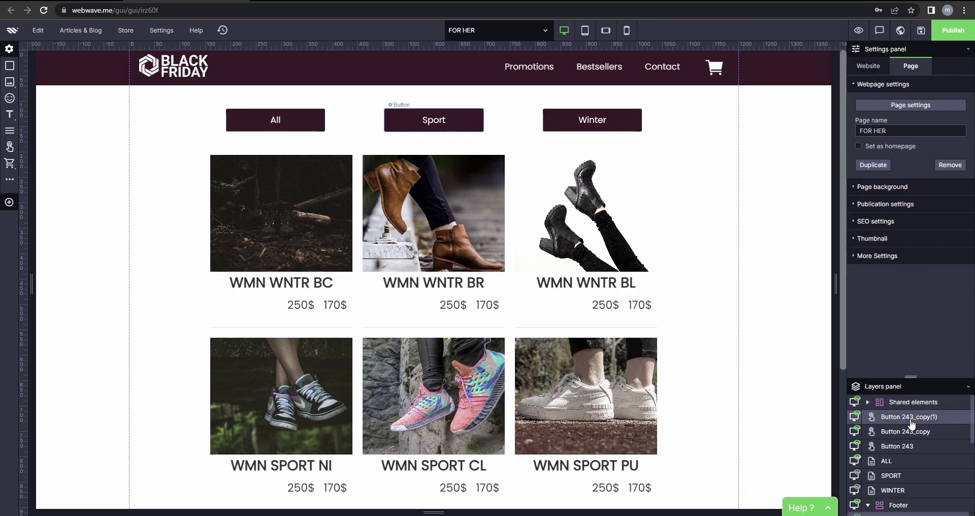
Turn on the ALL list's show animation and set it to Fade in after trying Reveal.
{"action": "left_click", "coordinate": [909, 466]}
{"action": "scroll", "coordinate": [930, 233], "scroll_direction": "down", "scroll_amount": 4}
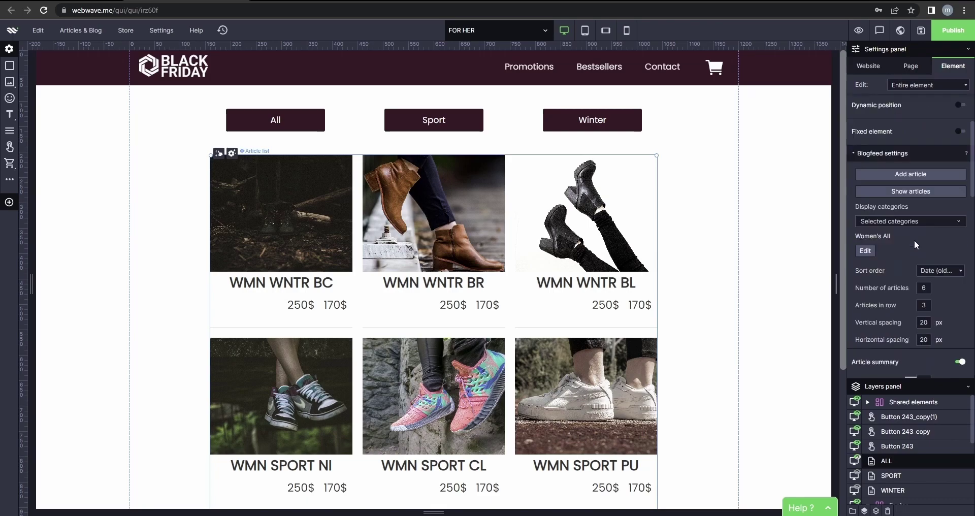
{"action": "scroll", "coordinate": [900, 297], "scroll_direction": "down", "scroll_amount": 8}
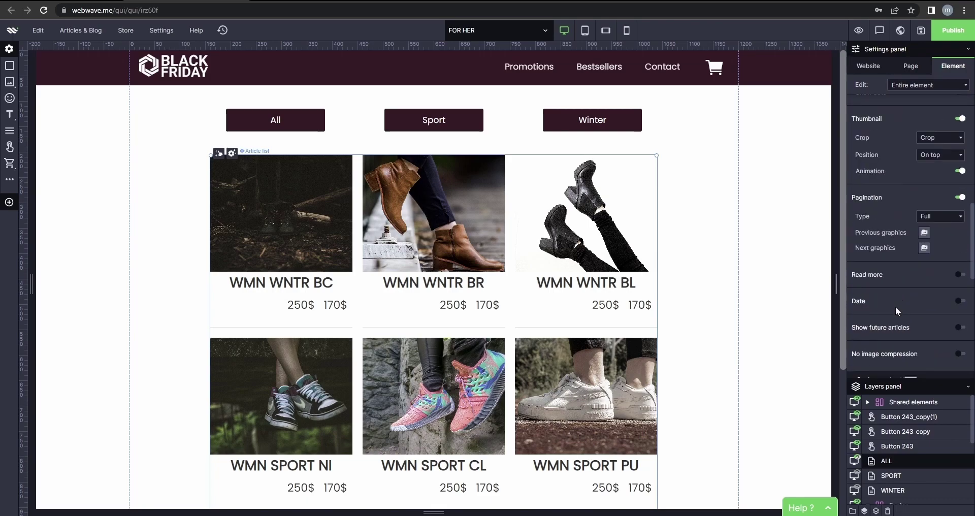
{"action": "scroll", "coordinate": [898, 315], "scroll_direction": "down", "scroll_amount": 4}
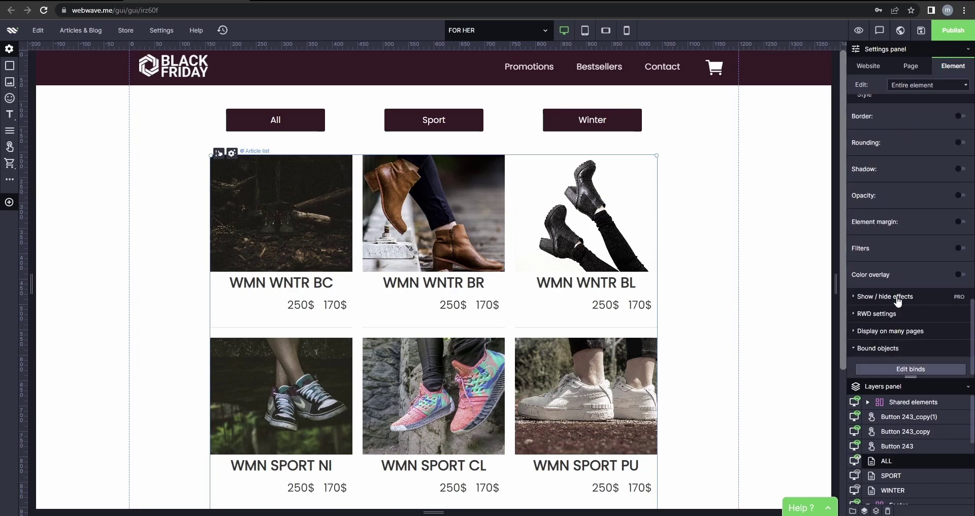
{"action": "left_click", "coordinate": [898, 301]}
{"action": "scroll", "coordinate": [955, 285], "scroll_direction": "down", "scroll_amount": 1}
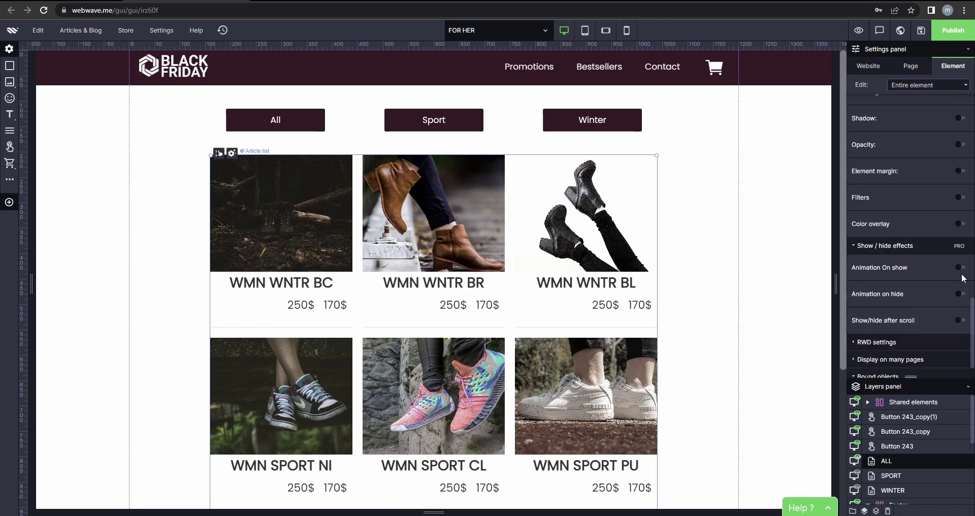
{"action": "left_click", "coordinate": [962, 269]}
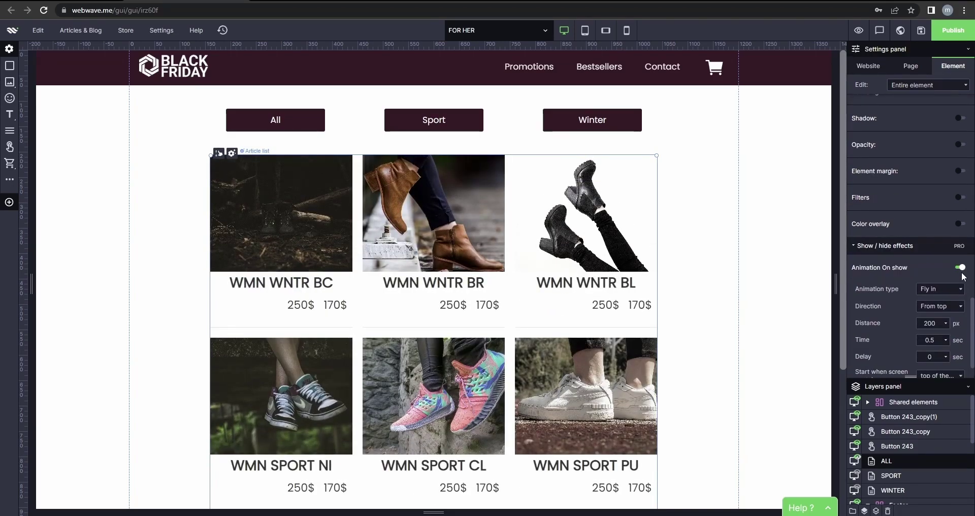
{"action": "scroll", "coordinate": [939, 289], "scroll_direction": "down", "scroll_amount": 1}
{"action": "left_click", "coordinate": [942, 253]}
{"action": "left_click", "coordinate": [941, 253]}
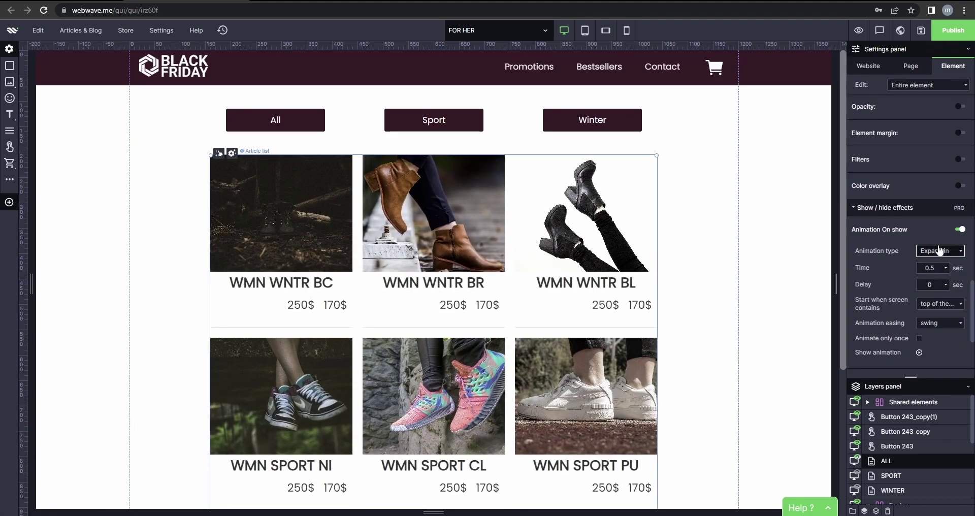
{"action": "left_click", "coordinate": [940, 251]}
{"action": "left_click", "coordinate": [949, 313]}
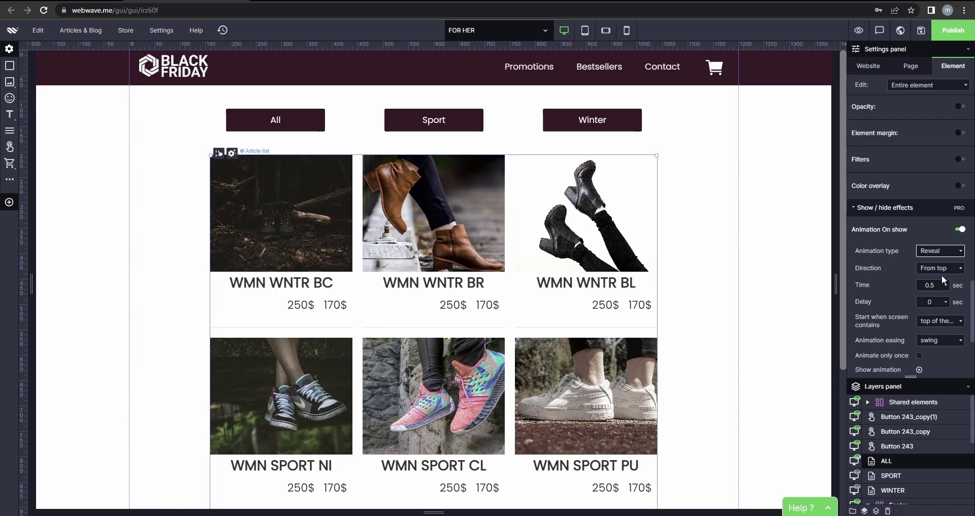
{"action": "left_click", "coordinate": [943, 252]}
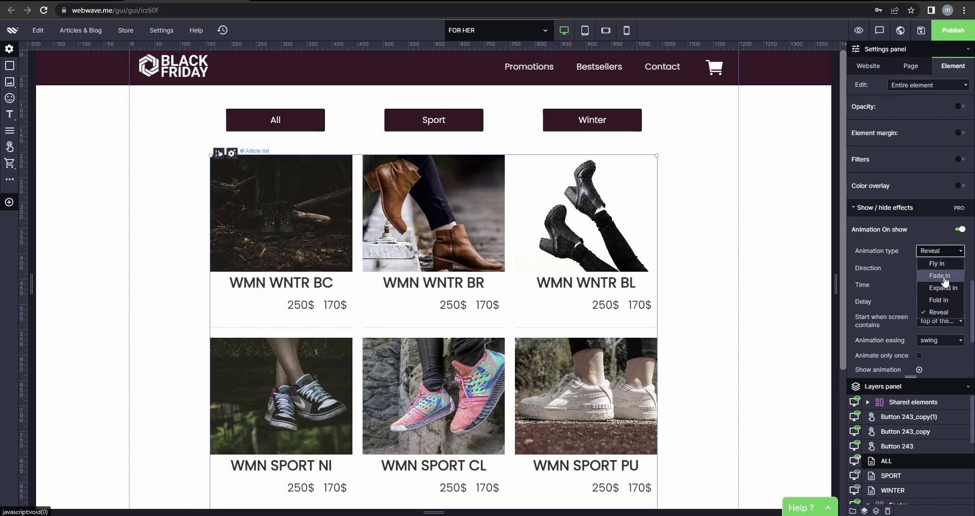
{"action": "left_click", "coordinate": [941, 275]}
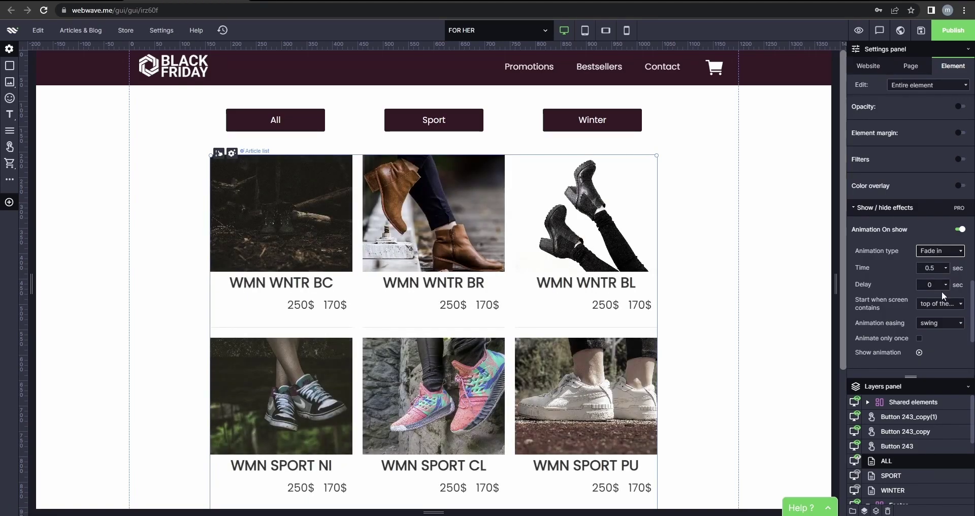
Give the SPORT list a Fade in animation on show.
{"action": "left_click", "coordinate": [907, 479]}
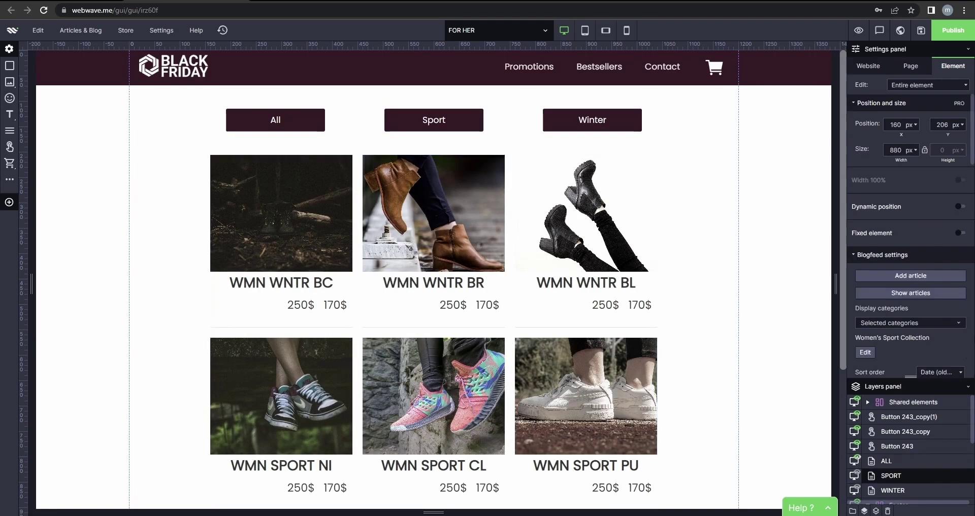
{"action": "scroll", "coordinate": [950, 276], "scroll_direction": "down", "scroll_amount": 2}
{"action": "scroll", "coordinate": [950, 277], "scroll_direction": "down", "scroll_amount": 10}
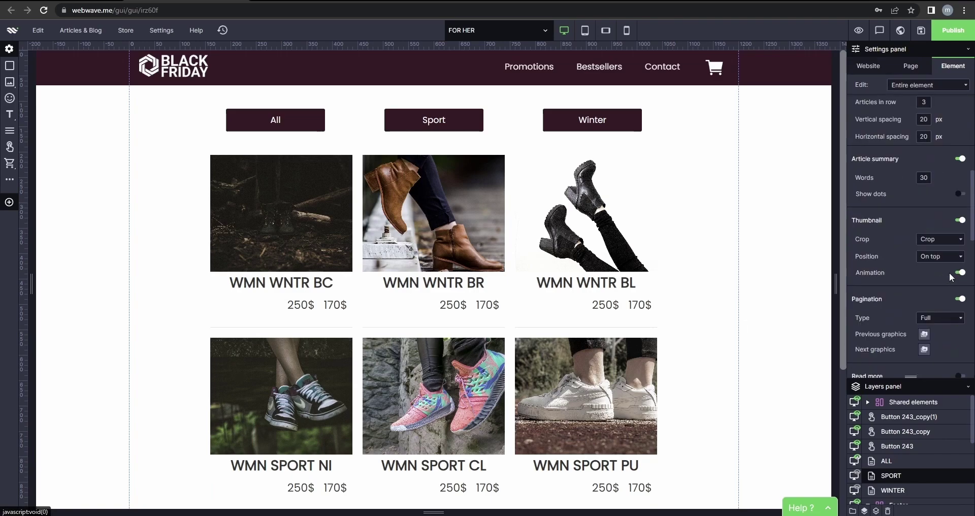
{"action": "scroll", "coordinate": [946, 275], "scroll_direction": "down", "scroll_amount": 4}
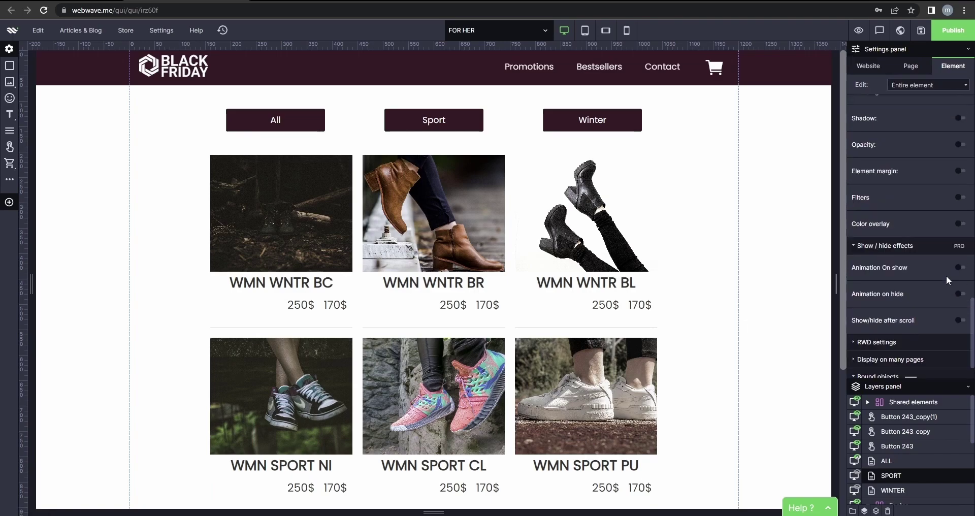
{"action": "scroll", "coordinate": [947, 275], "scroll_direction": "down", "scroll_amount": 1}
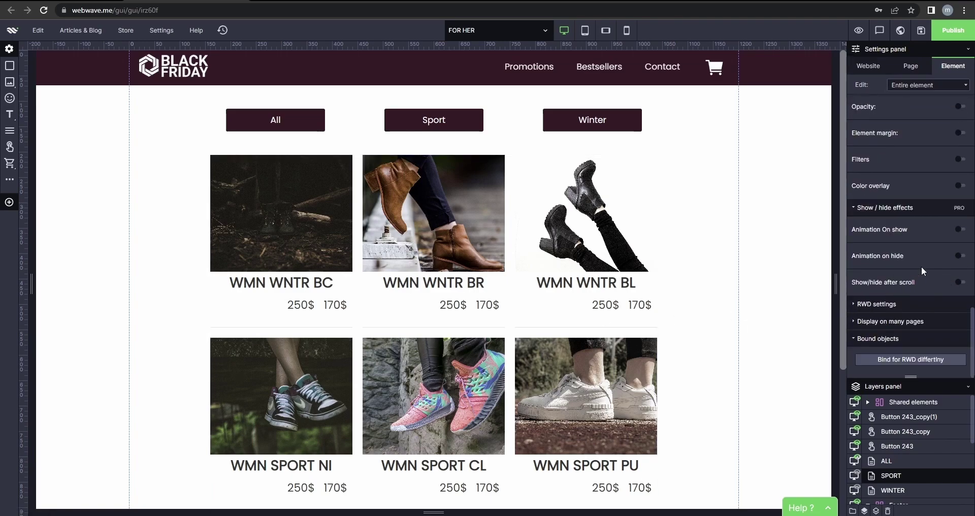
{"action": "left_click", "coordinate": [960, 230]}
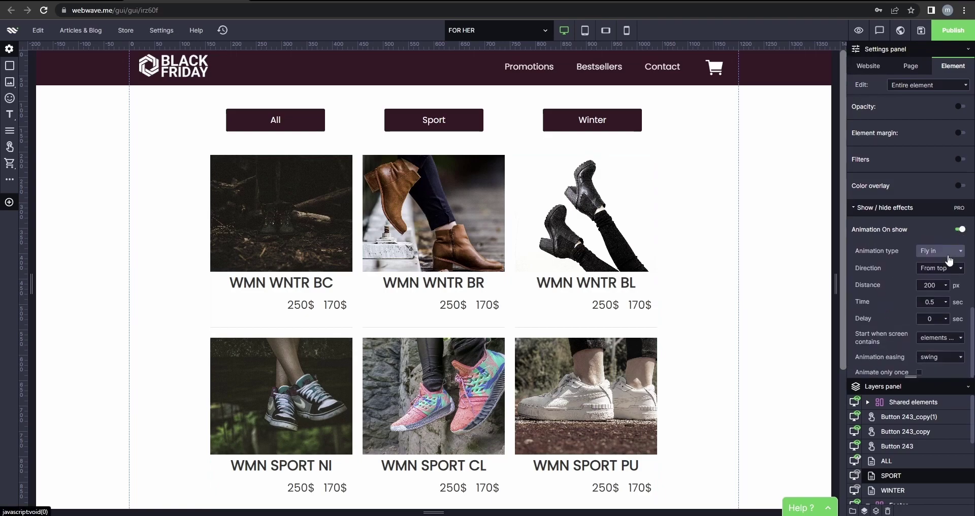
{"action": "left_click", "coordinate": [948, 254]}
{"action": "left_click", "coordinate": [944, 265]}
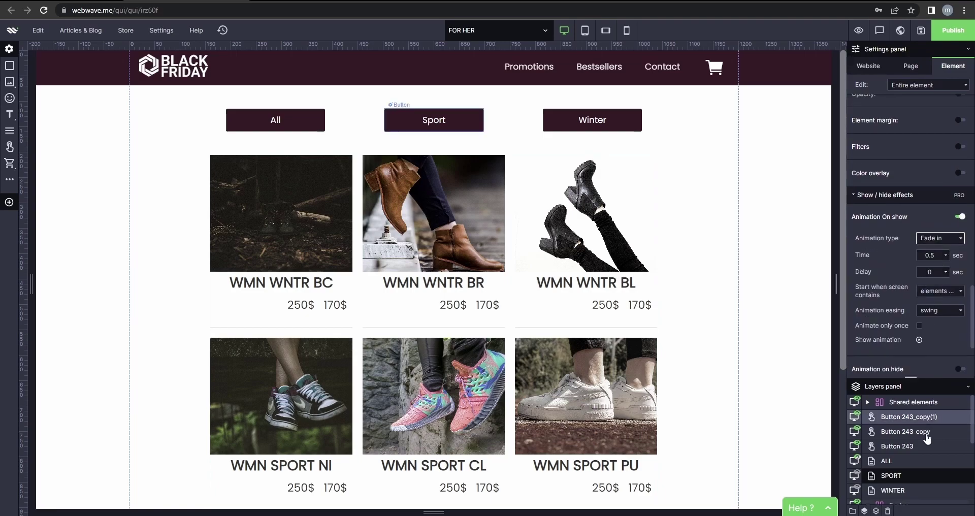
Give the WINTER list a Fade in animation on show.
{"action": "left_click", "coordinate": [894, 491]}
{"action": "scroll", "coordinate": [911, 317], "scroll_direction": "down", "scroll_amount": 10}
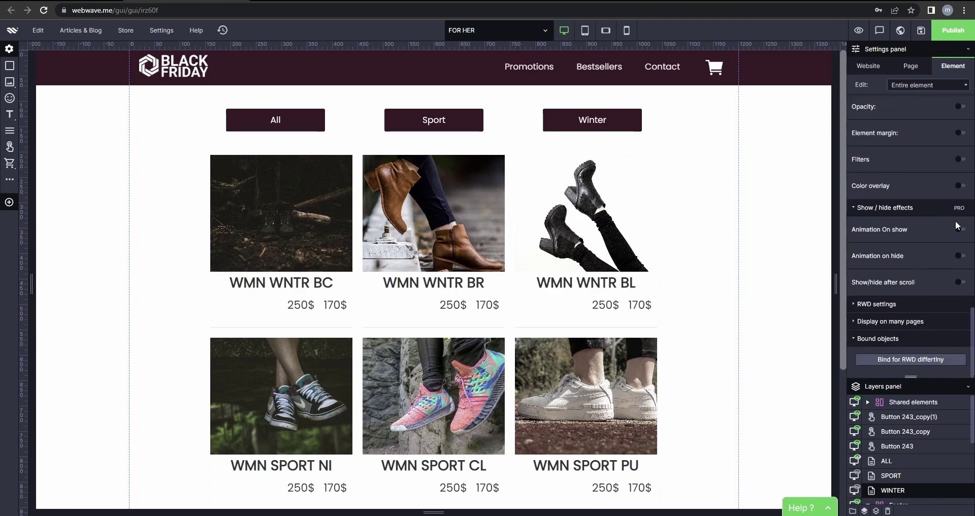
{"action": "left_click", "coordinate": [960, 229]}
{"action": "left_click", "coordinate": [941, 250]}
{"action": "left_click", "coordinate": [951, 286]}
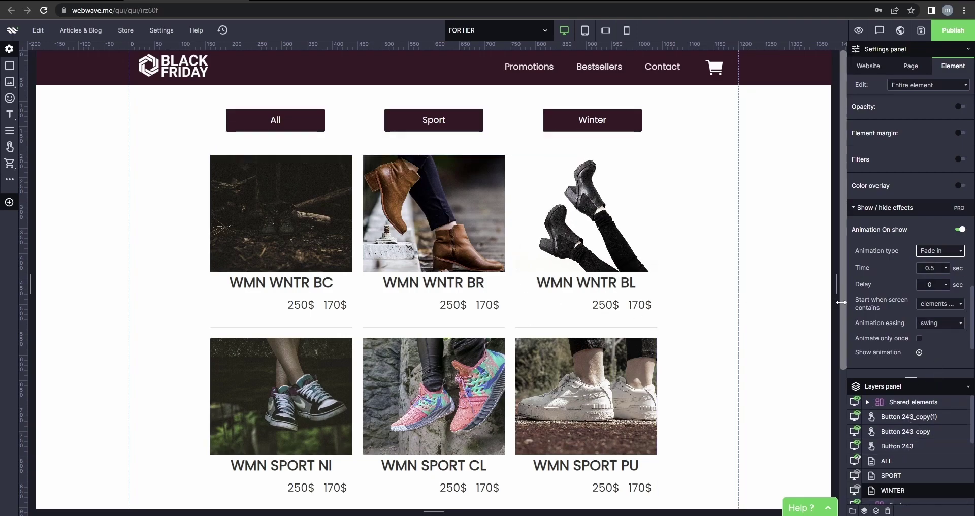
{"action": "left_click", "coordinate": [859, 30]}
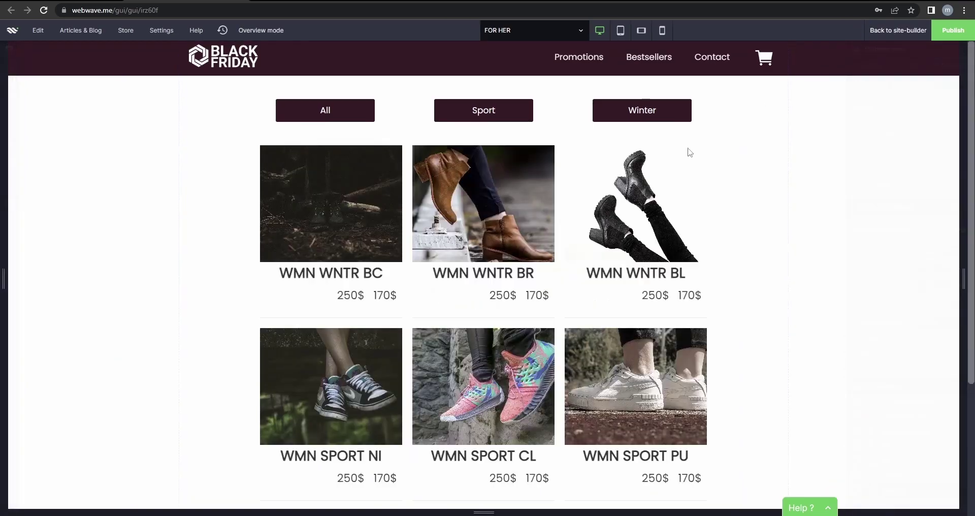
{"action": "left_click", "coordinate": [466, 120]}
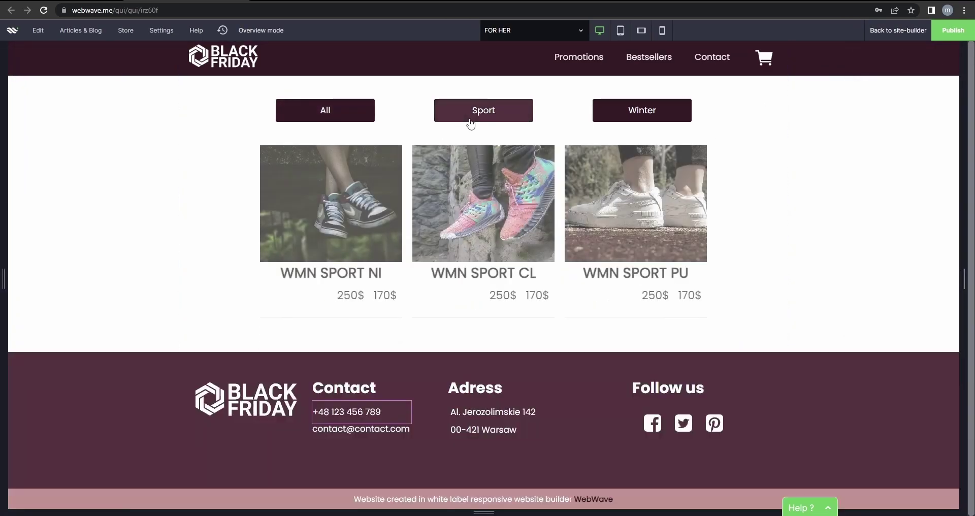
{"action": "left_click", "coordinate": [625, 118]}
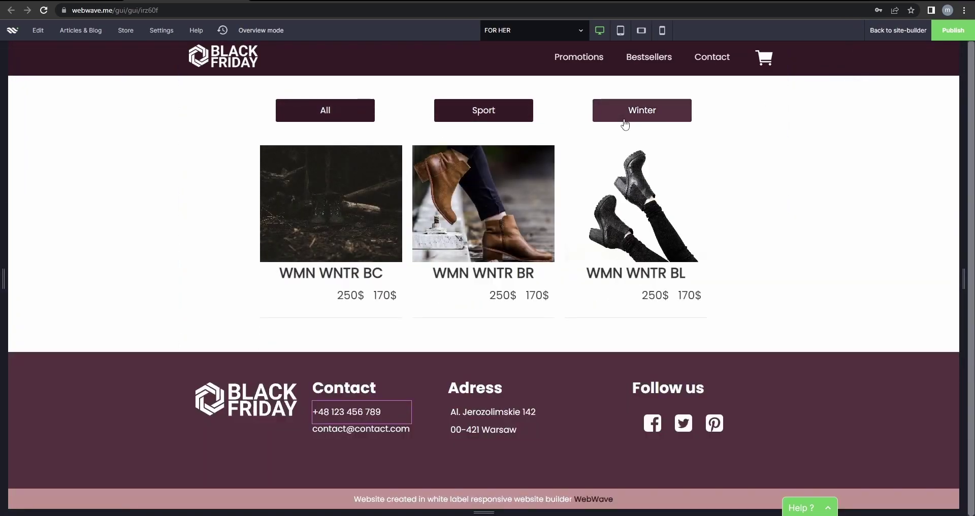
{"action": "left_click", "coordinate": [353, 112]}
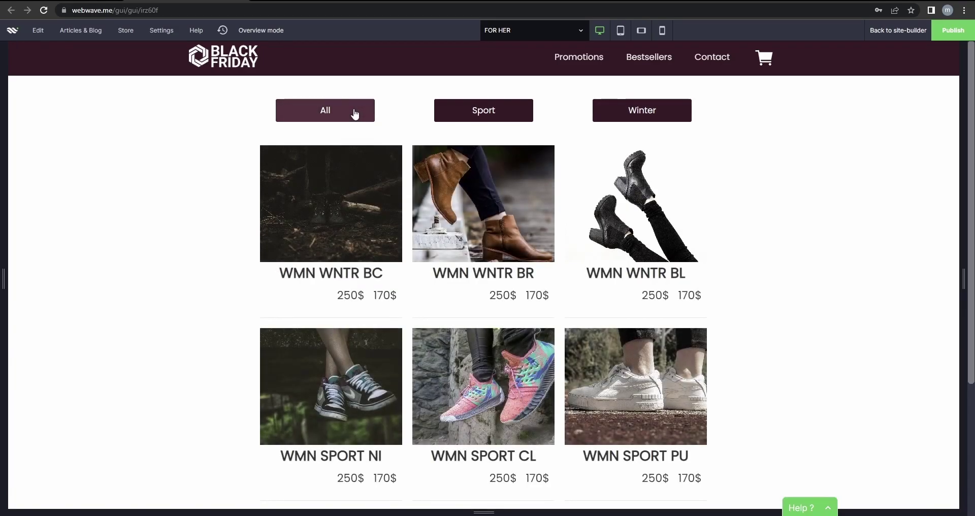
{"action": "left_click", "coordinate": [899, 30]}
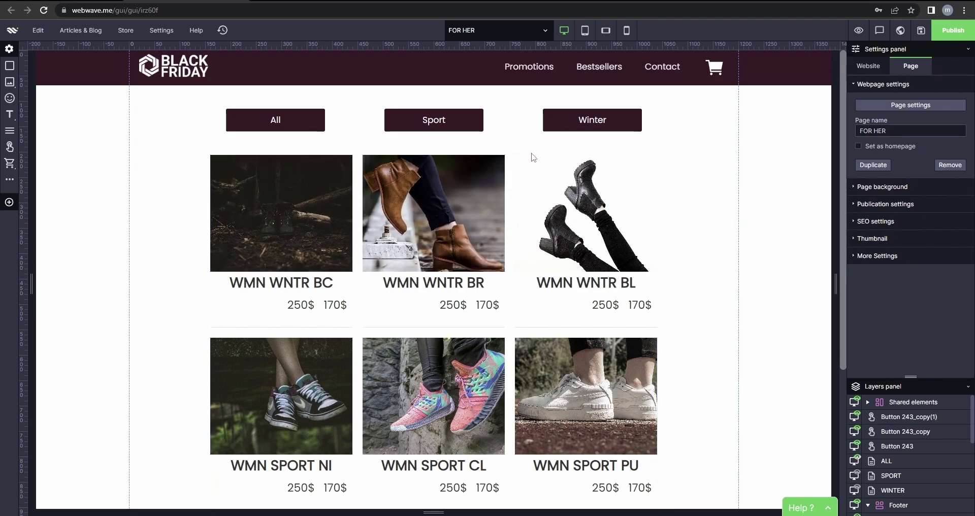
Add a new webpage named 'Ebook'.
{"action": "left_click", "coordinate": [535, 31]}
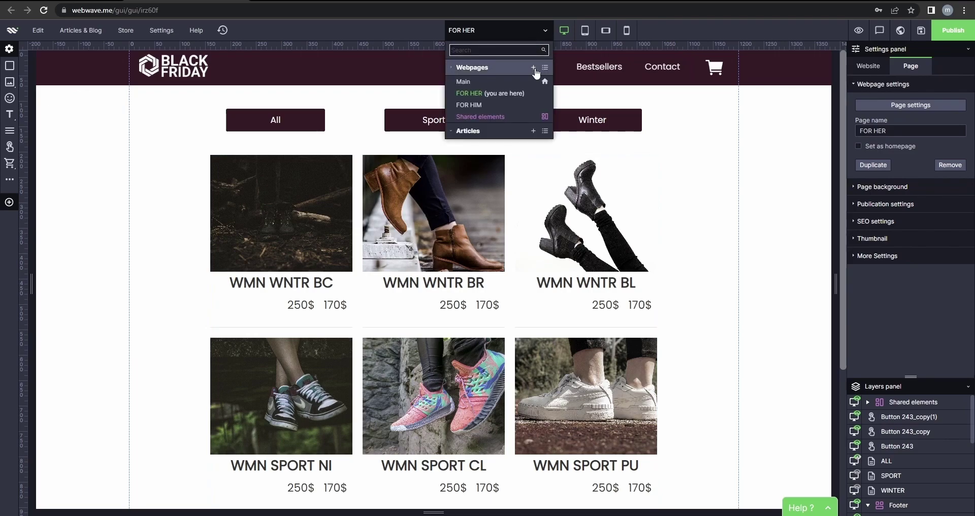
{"action": "left_click", "coordinate": [533, 68]}
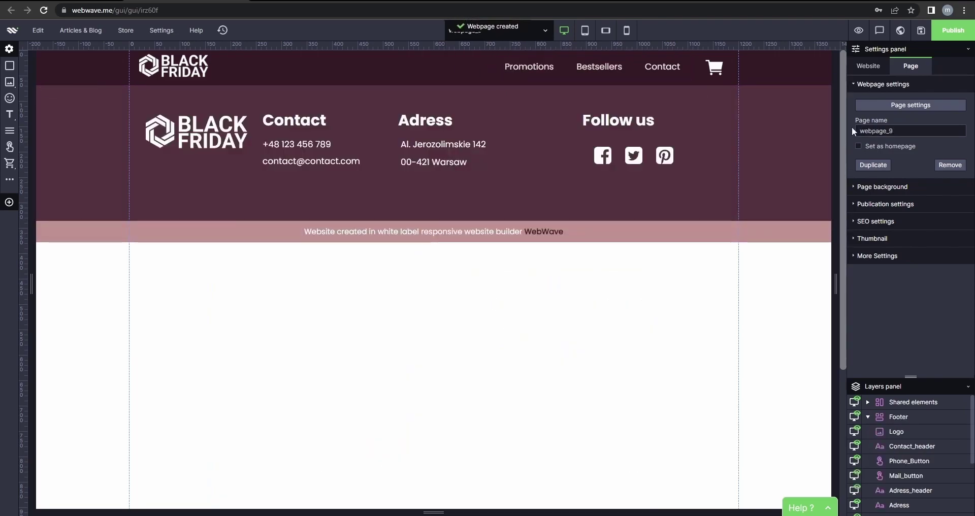
{"action": "type", "text": "Ebook"}
{"action": "left_click", "coordinate": [575, 315]}
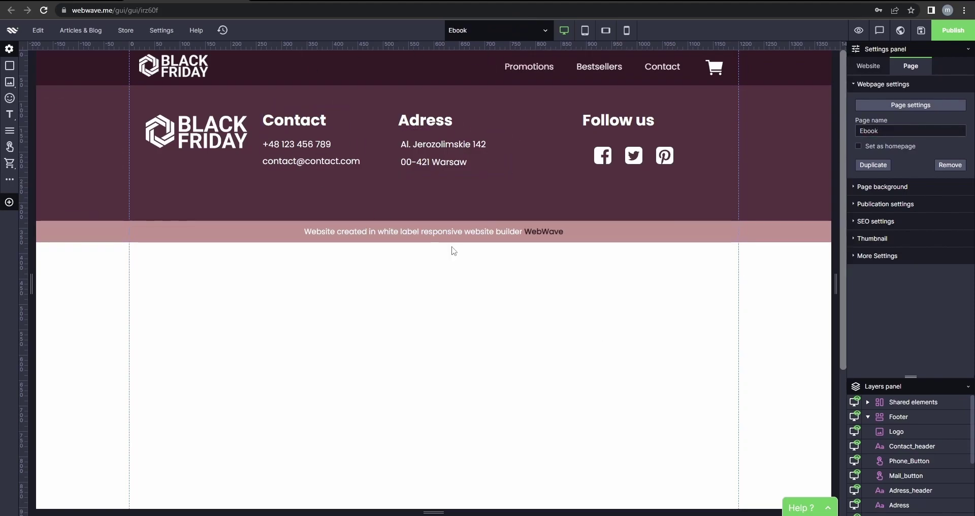
Place the Composition 31 image-with-text section on the page and narrow its text block.
{"action": "left_click", "coordinate": [9, 202]}
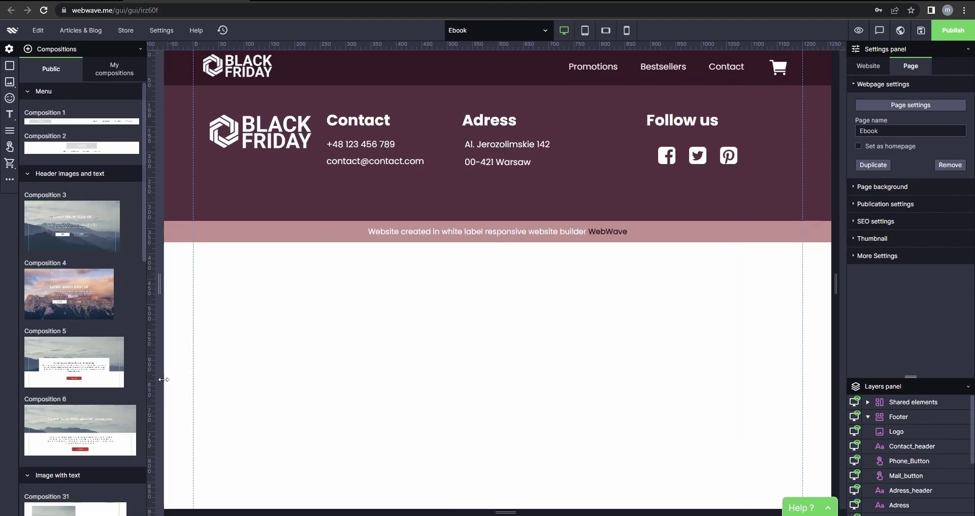
{"action": "scroll", "coordinate": [79, 325], "scroll_direction": "down", "scroll_amount": 4}
{"action": "left_click_drag", "start_coordinate": [79, 334], "coordinate": [381, 425]}
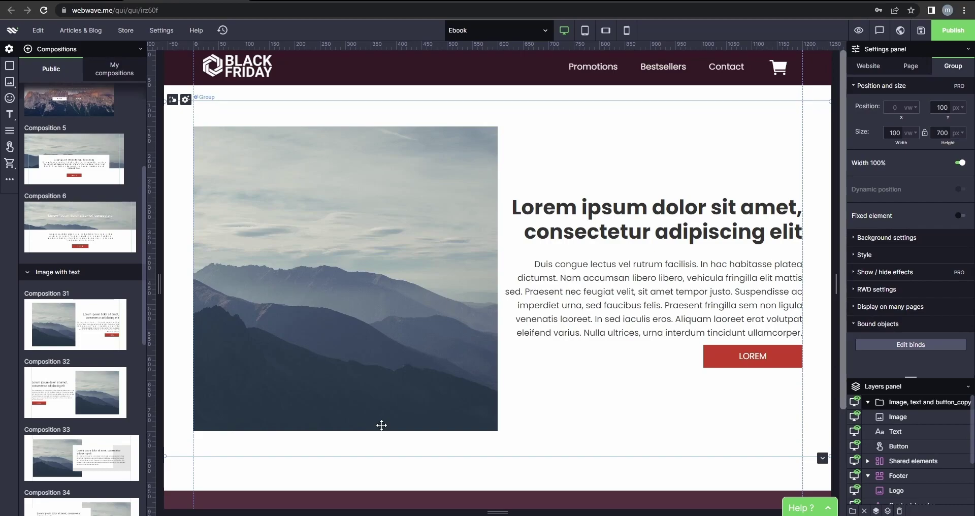
{"action": "left_click", "coordinate": [359, 321]}
{"action": "left_click", "coordinate": [594, 255]}
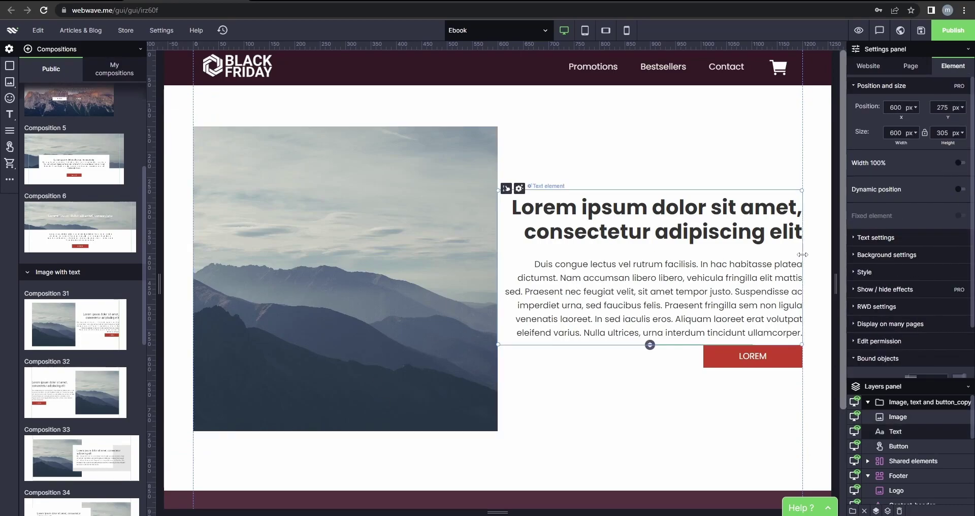
{"action": "left_click_drag", "start_coordinate": [800, 254], "coordinate": [743, 259]}
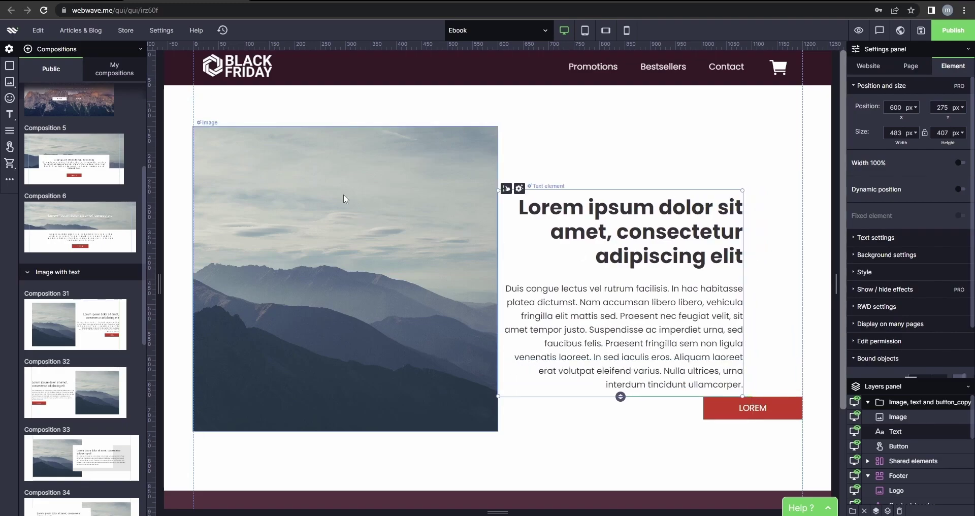
Move the section down, set the text beside the image, and delete the LOREM button.
{"action": "left_click", "coordinate": [235, 138]}
{"action": "left_click", "coordinate": [229, 116]}
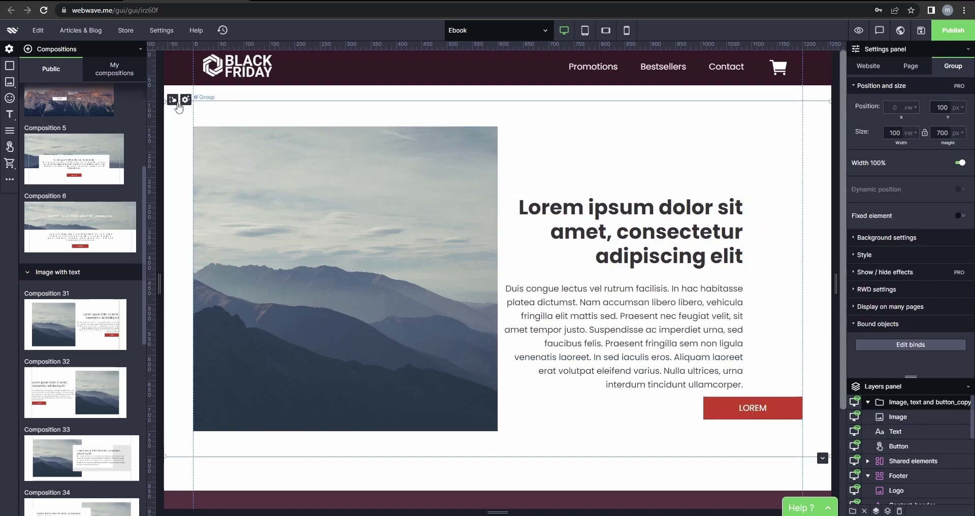
{"action": "left_click_drag", "start_coordinate": [175, 109], "coordinate": [175, 136]}
{"action": "left_click", "coordinate": [644, 265]}
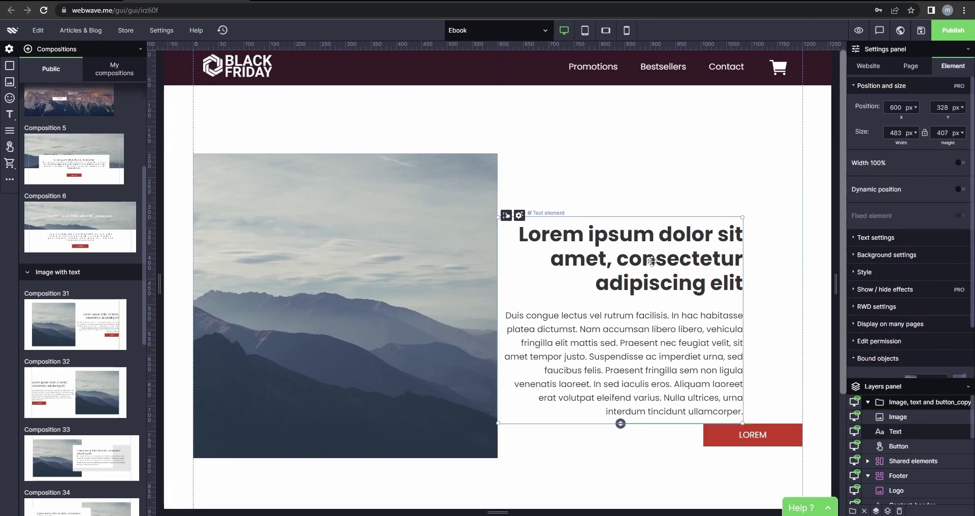
{"action": "left_click_drag", "start_coordinate": [644, 264], "coordinate": [667, 216]}
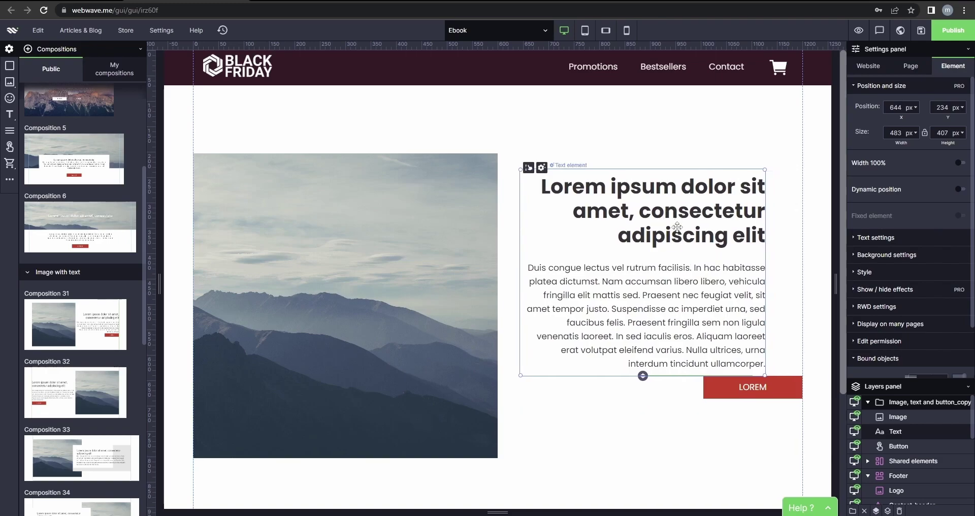
{"action": "left_click", "coordinate": [781, 390]}
{"action": "key", "text": "Delete"}
Left-align all the text in the section's text block.
{"action": "left_click", "coordinate": [598, 205]}
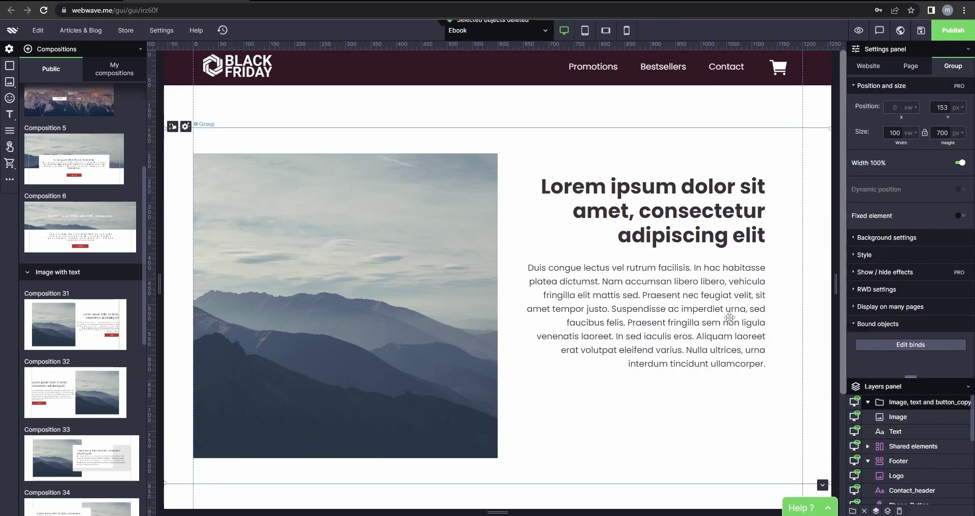
{"action": "left_click", "coordinate": [599, 205]}
{"action": "double_click", "coordinate": [629, 231]}
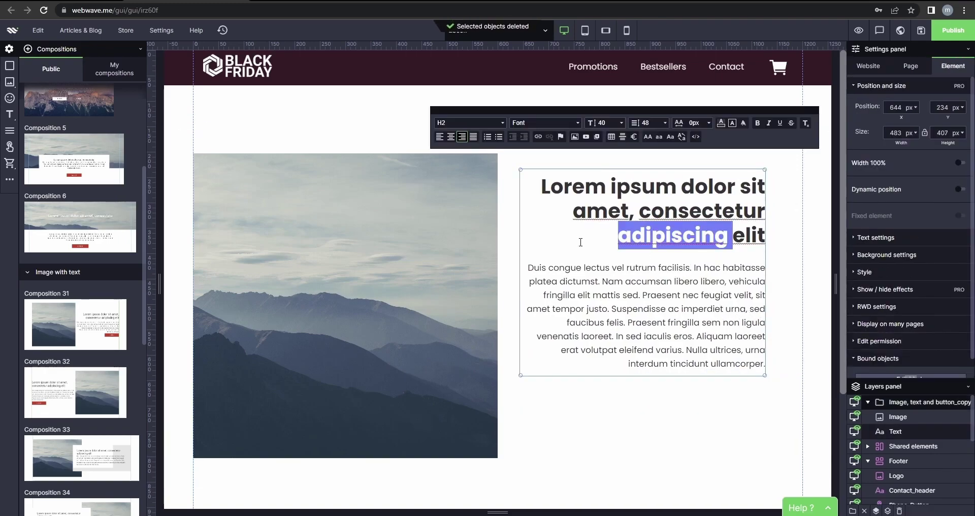
{"action": "key", "text": "ctrl+a"}
{"action": "left_click", "coordinate": [440, 136]}
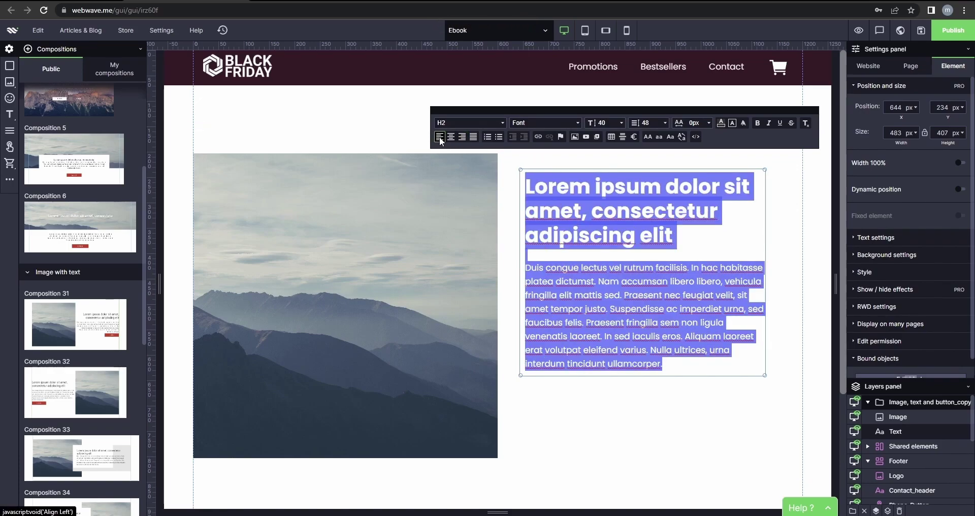
{"action": "left_click", "coordinate": [709, 270]}
Retitle the heading 'Ebook - Shoe Matching 101' and widen the text block to 517 px.
{"action": "left_click_drag", "start_coordinate": [674, 240], "coordinate": [529, 192]}
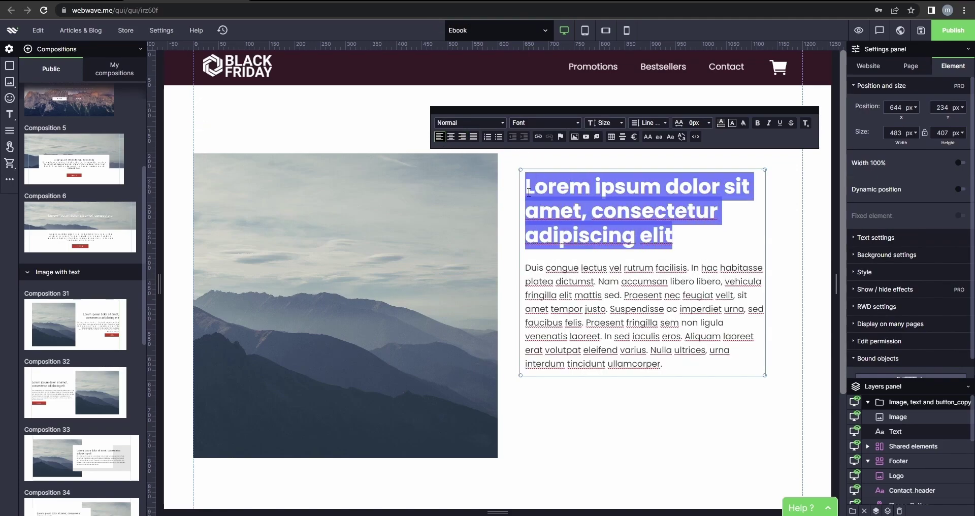
{"action": "type", "text": "Eb"}
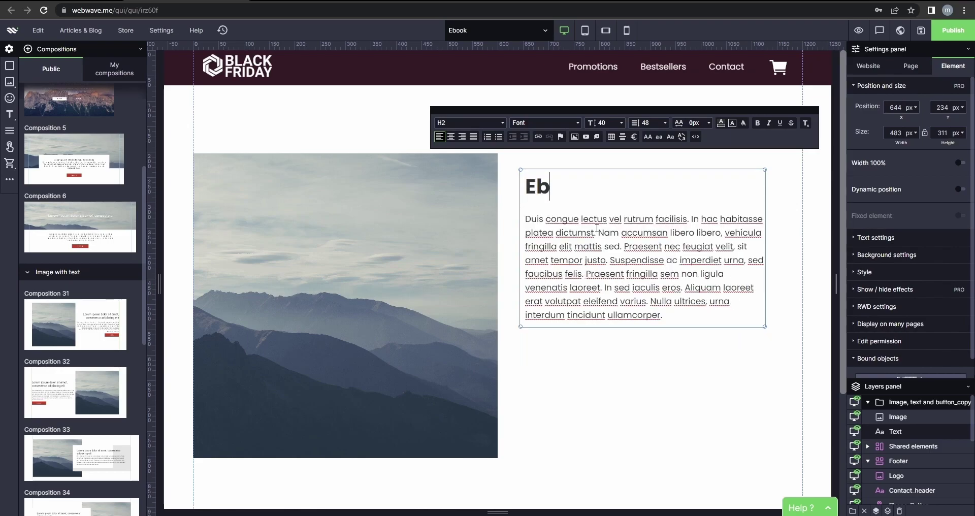
{"action": "type", "text": "ook -"}
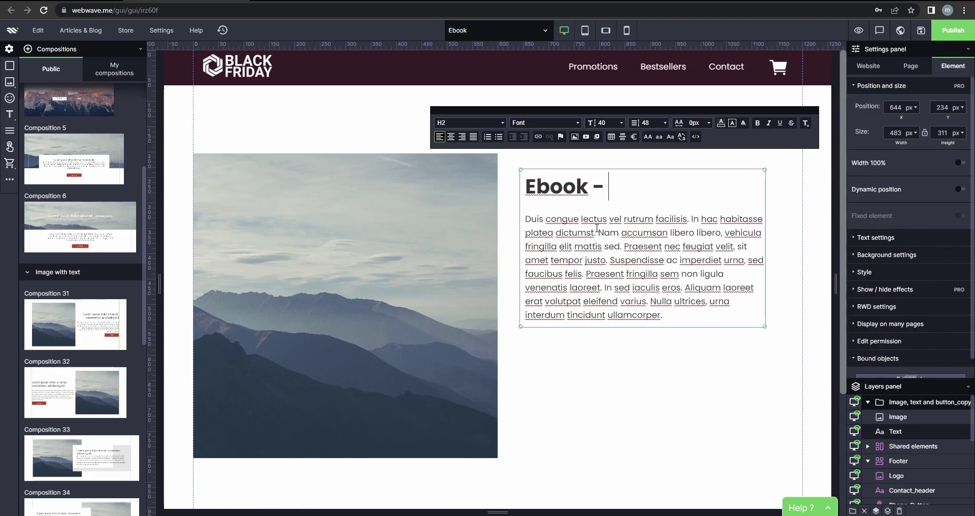
{"action": "type", "text": " Shoe Ma"}
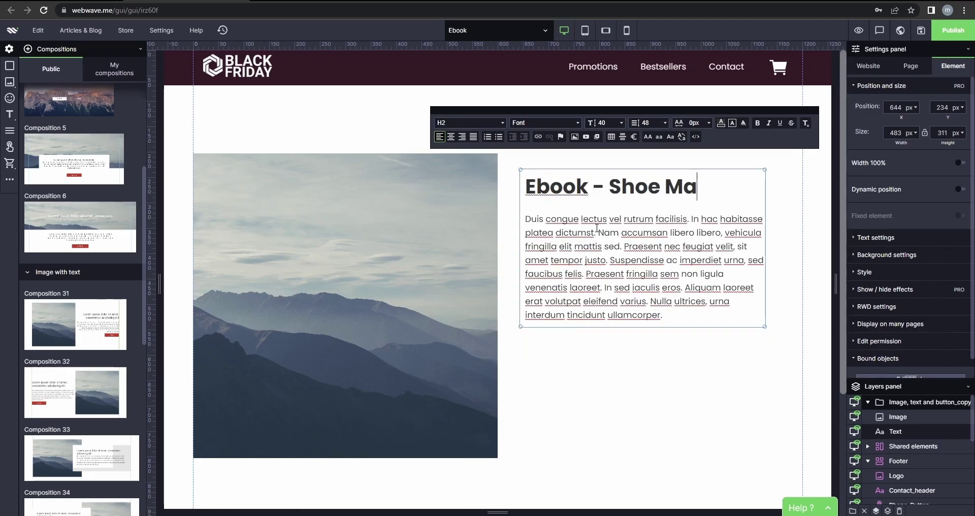
{"action": "type", "text": "tching"}
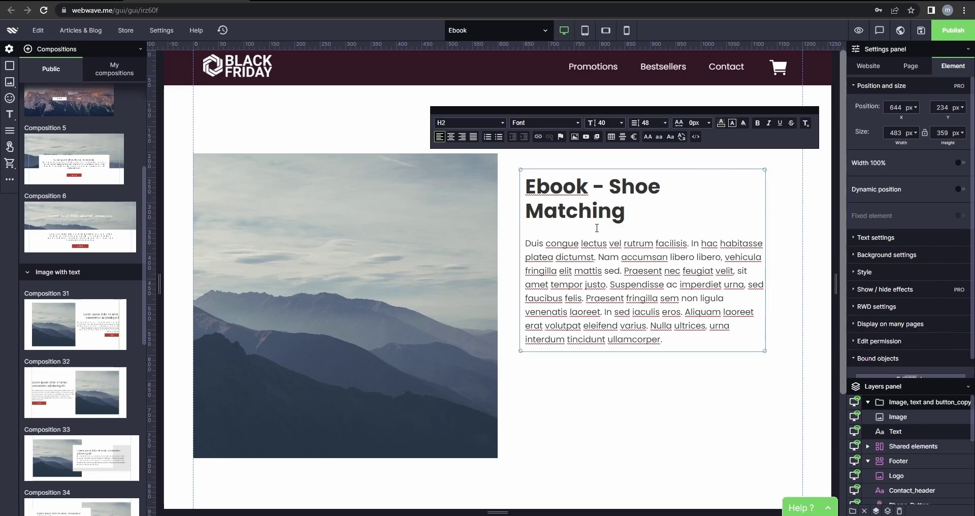
{"action": "type", "text": " 101"}
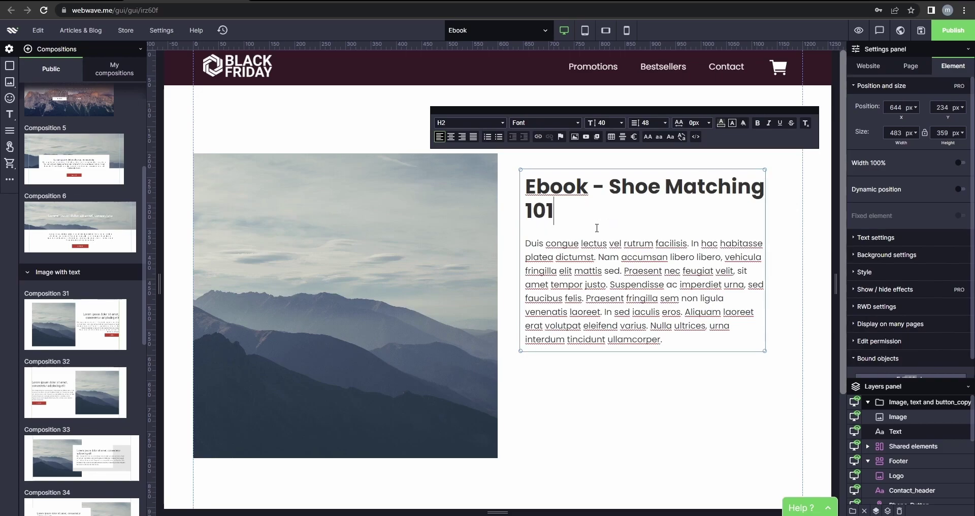
{"action": "left_click", "coordinate": [766, 233]}
{"action": "left_click", "coordinate": [717, 232]}
{"action": "left_click", "coordinate": [766, 230]}
{"action": "left_click_drag", "start_coordinate": [766, 229], "coordinate": [782, 229]}
Change the heading to Normal style so it fits on one line.
{"action": "left_click", "coordinate": [697, 187]}
{"action": "left_click", "coordinate": [546, 204]}
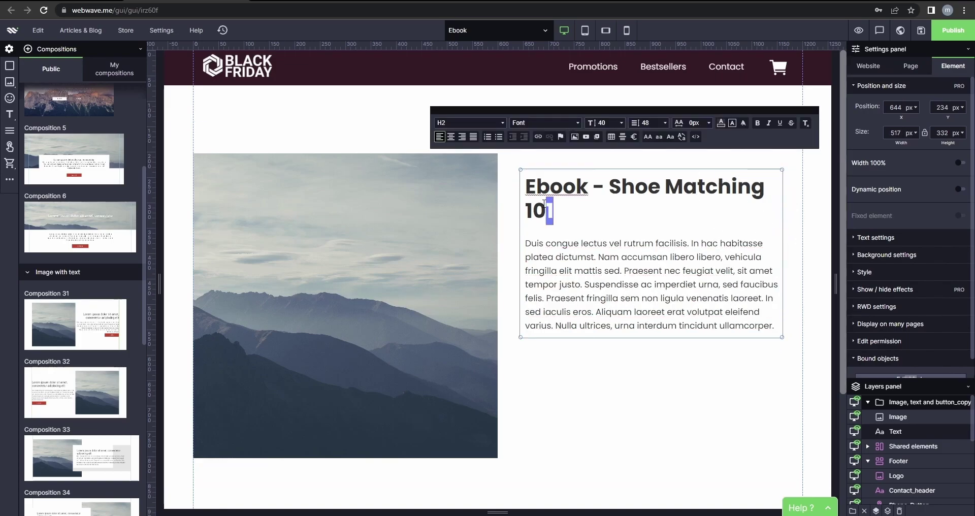
{"action": "triple_click", "coordinate": [559, 176]}
{"action": "left_click", "coordinate": [623, 136]}
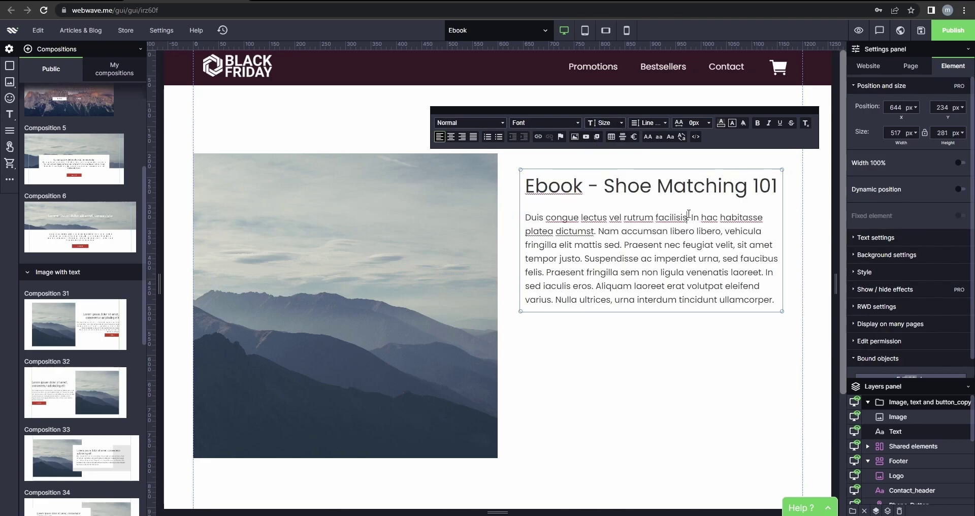
{"action": "left_click_drag", "start_coordinate": [526, 186], "coordinate": [778, 189]}
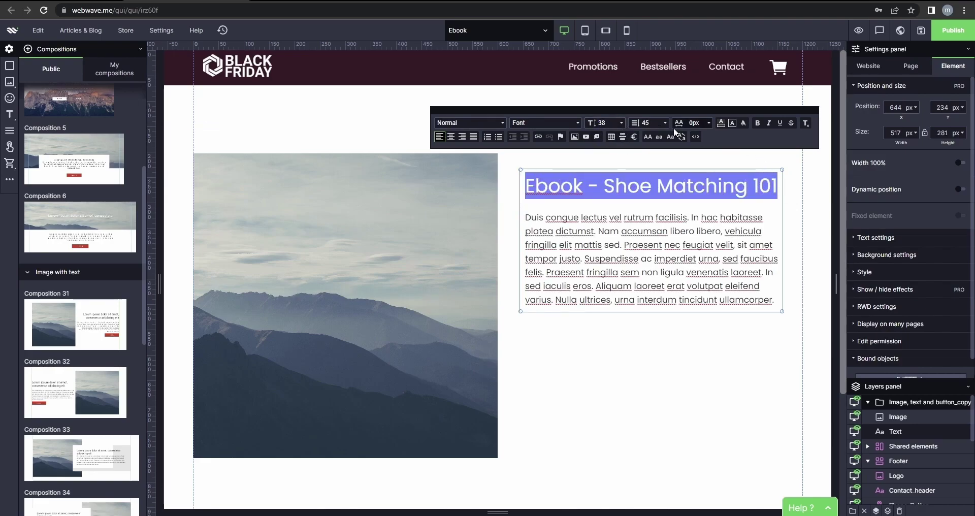
{"action": "left_click", "coordinate": [758, 123]}
{"action": "left_click", "coordinate": [223, 168]}
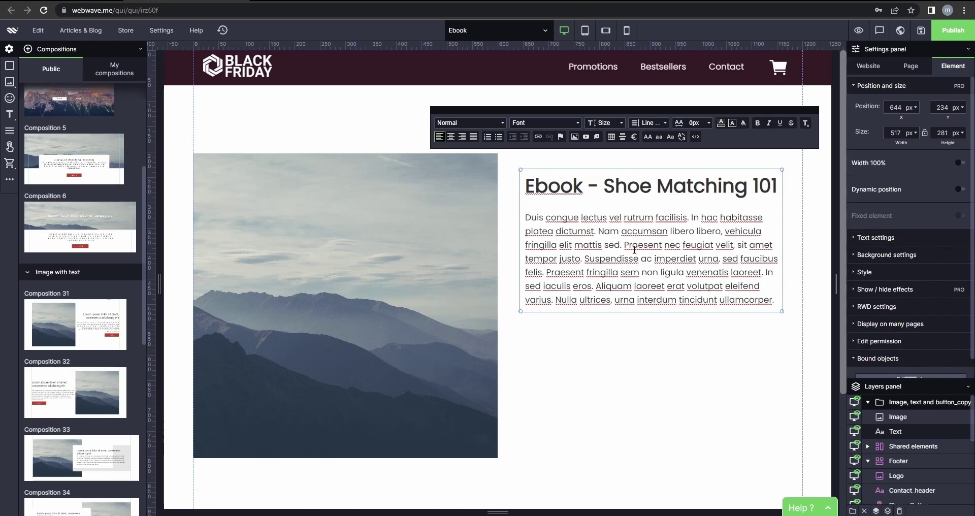
Swap the section's mountain photo for shop.jpg from My images and files.
{"action": "left_click", "coordinate": [215, 153]}
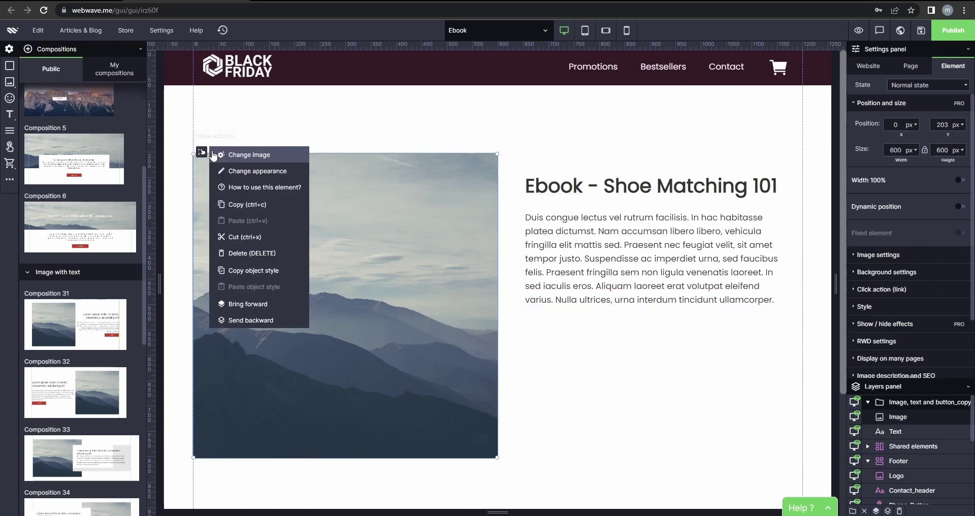
{"action": "left_click", "coordinate": [218, 156]}
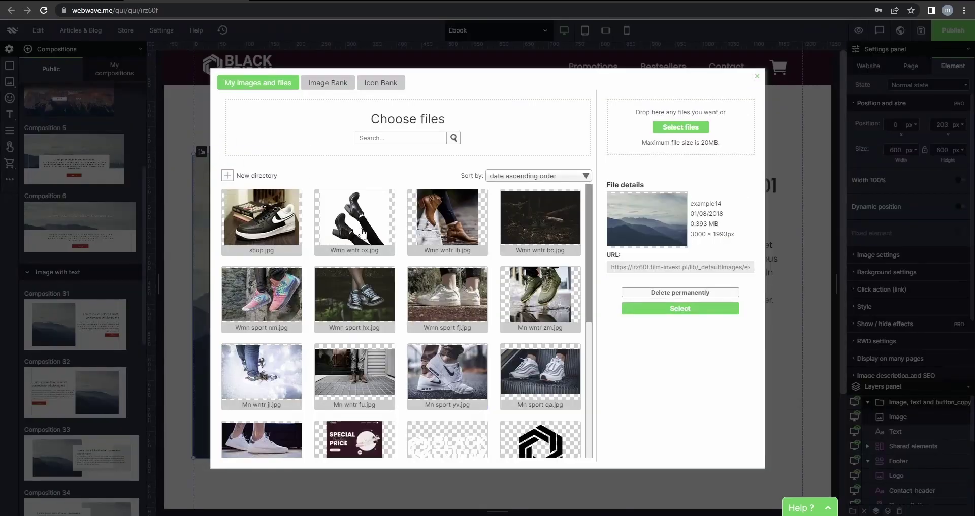
{"action": "left_click", "coordinate": [259, 225]}
{"action": "left_click", "coordinate": [685, 326]}
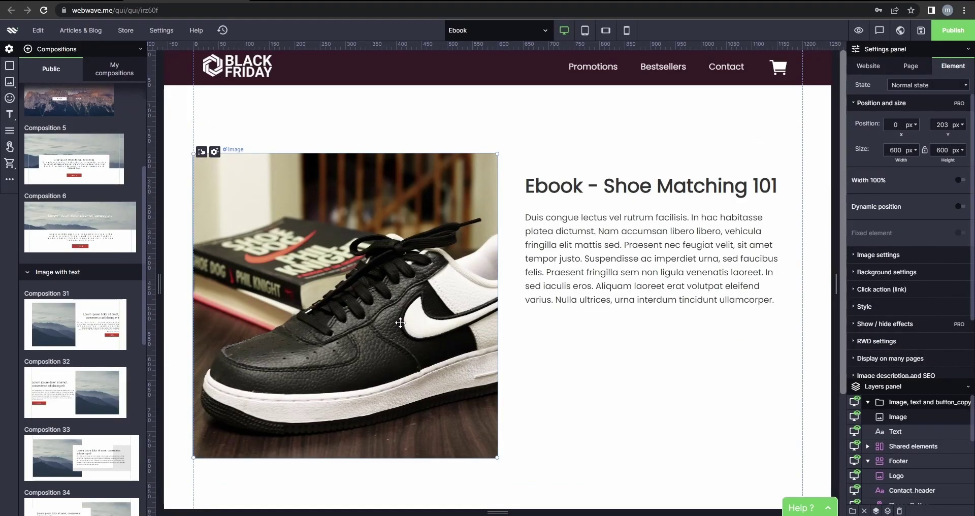
{"action": "left_click", "coordinate": [646, 369]}
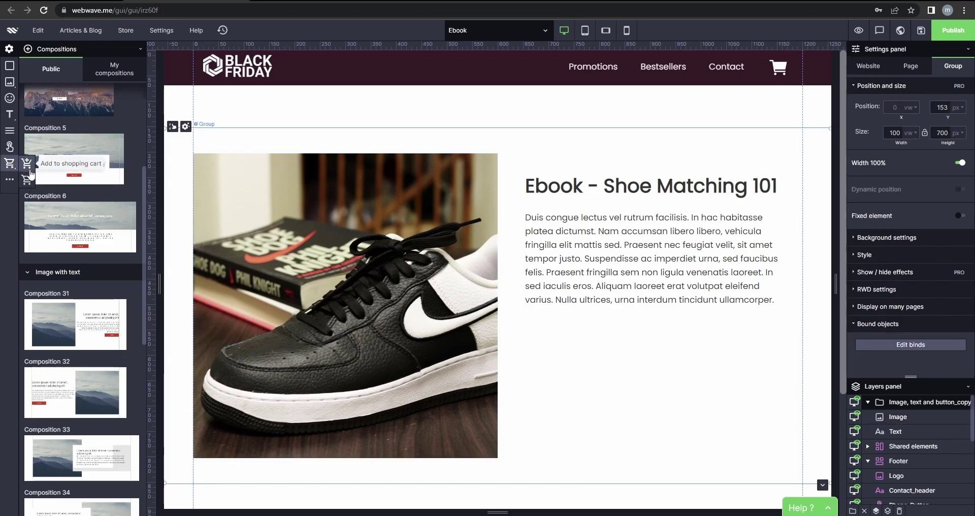
Add an Add to shopping cart product named Ebook, priced 50 USD, with a pasted description.
{"action": "left_click", "coordinate": [27, 169]}
{"action": "left_click", "coordinate": [439, 165]}
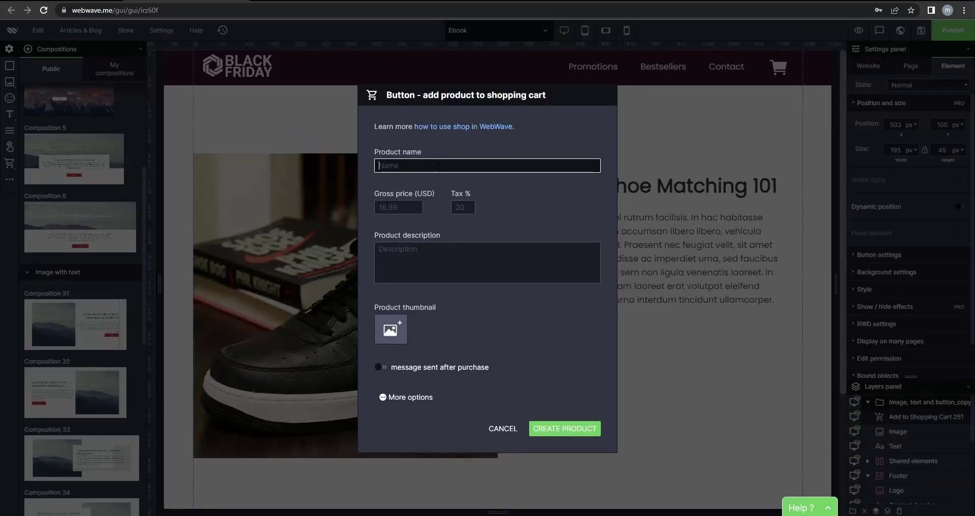
{"action": "type", "text": "Ebook"}
{"action": "key", "text": "Tab"}
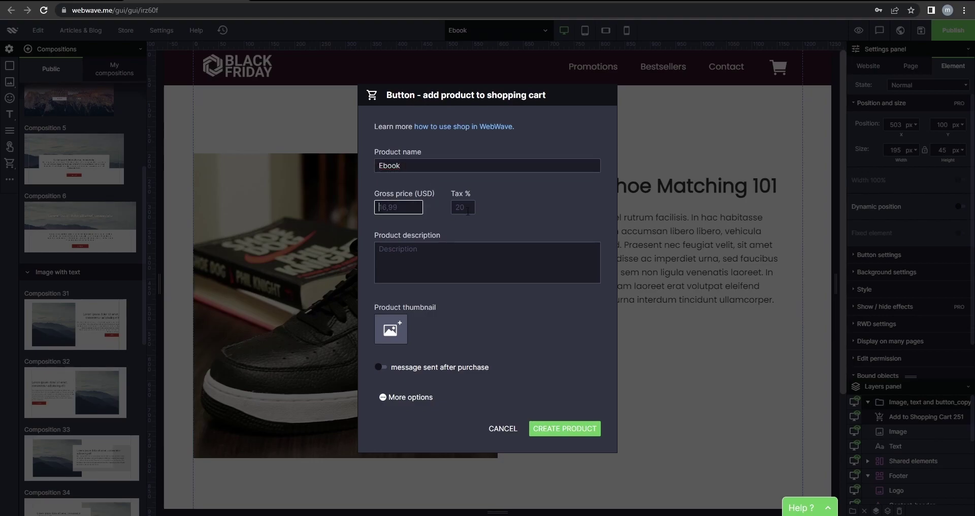
{"action": "type", "text": "50"}
{"action": "left_click", "coordinate": [508, 215]}
{"action": "left_click", "coordinate": [441, 252]}
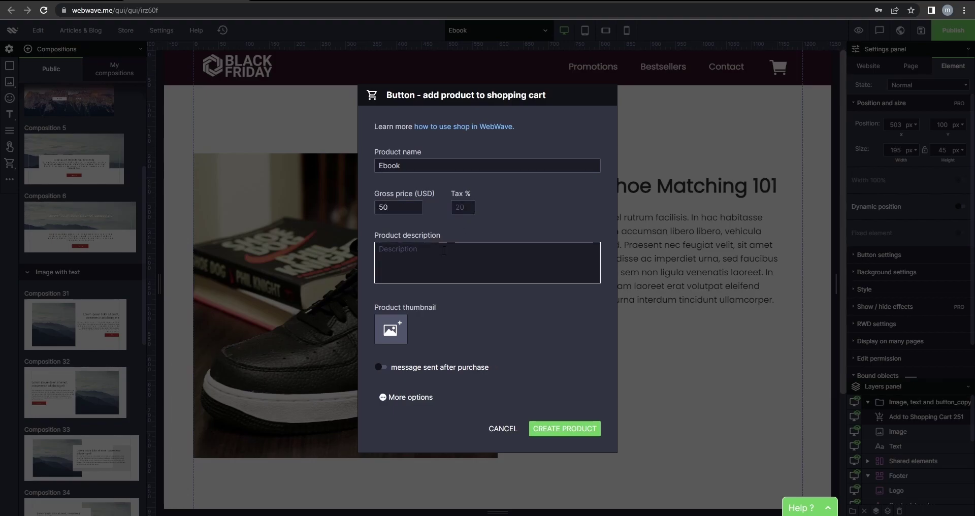
{"action": "type", "text": "See how you can match your shoes easily!"}
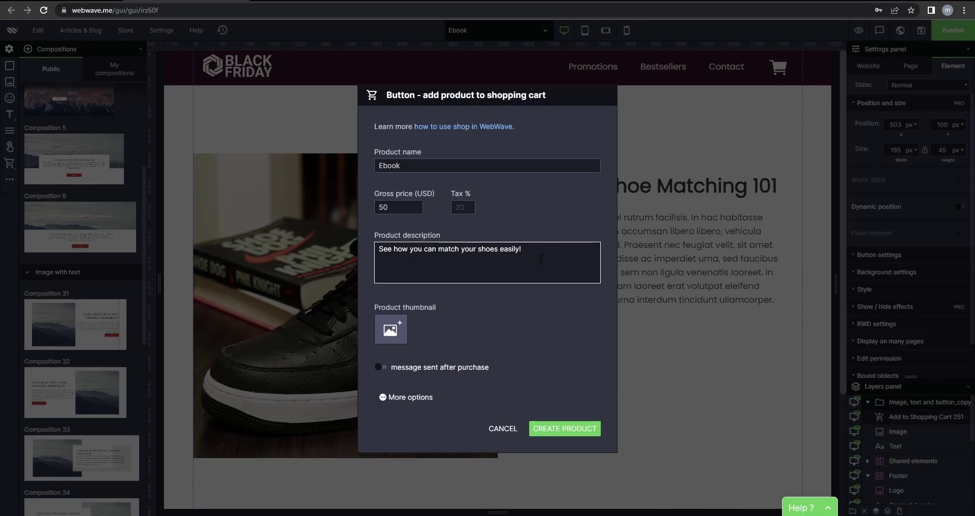
{"action": "type", "text": "Lorem Ipsum rutrum facilisis. Lorem Ipsum rutrum facilisis. Lorem Ipsum rutrum facilisis. Lorem Ipsum rutrum facilisis. Lorem Ipsum rutrum facilisis. Lorem Ipsum rutrum facilisis. Lorem Ipsum rutrum facilisis."}
Set shop.jpg as thumbnail, add an after-purchase message, create the product, and place it below the text.
{"action": "left_click", "coordinate": [386, 337]}
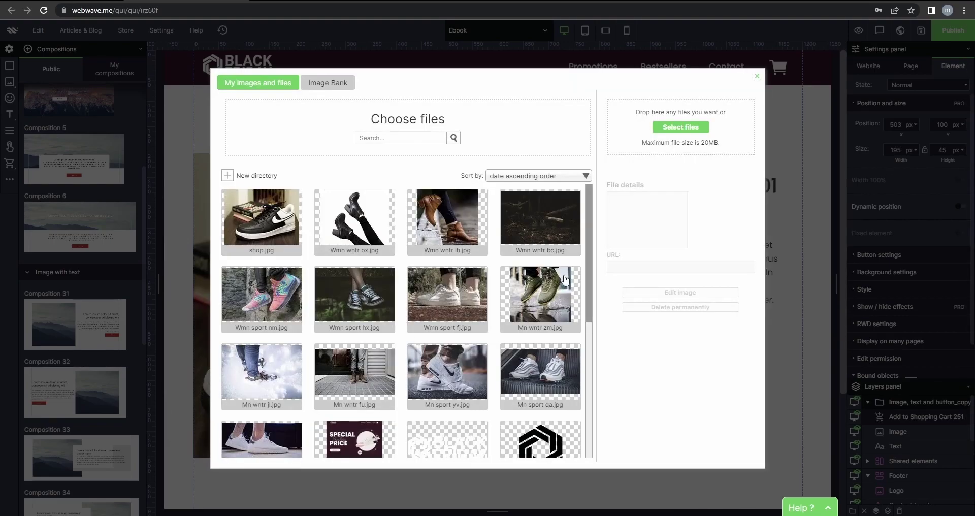
{"action": "left_click", "coordinate": [271, 225]}
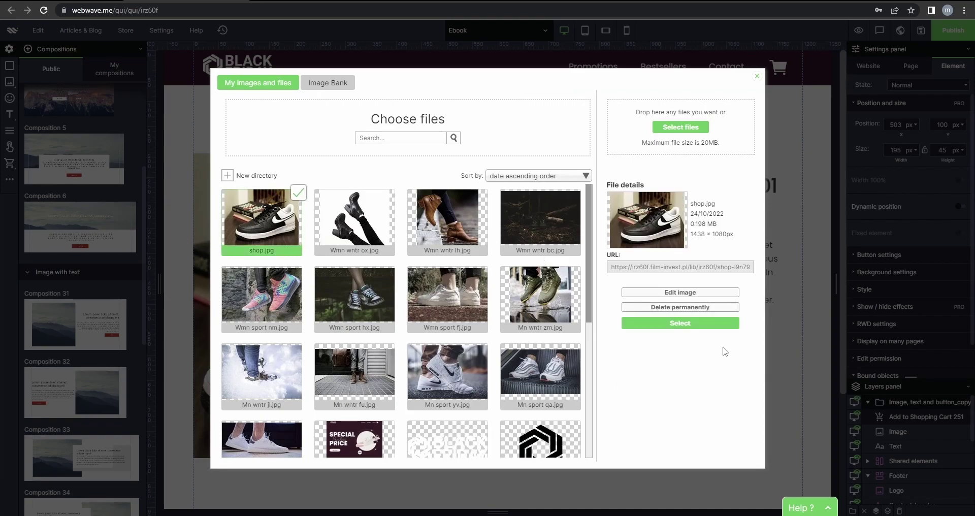
{"action": "left_click", "coordinate": [693, 325]}
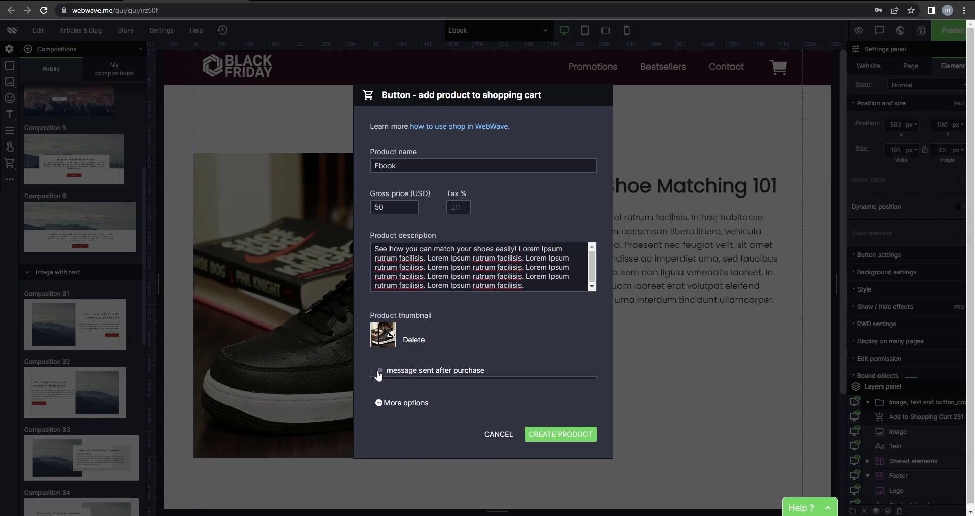
{"action": "left_click", "coordinate": [377, 371]}
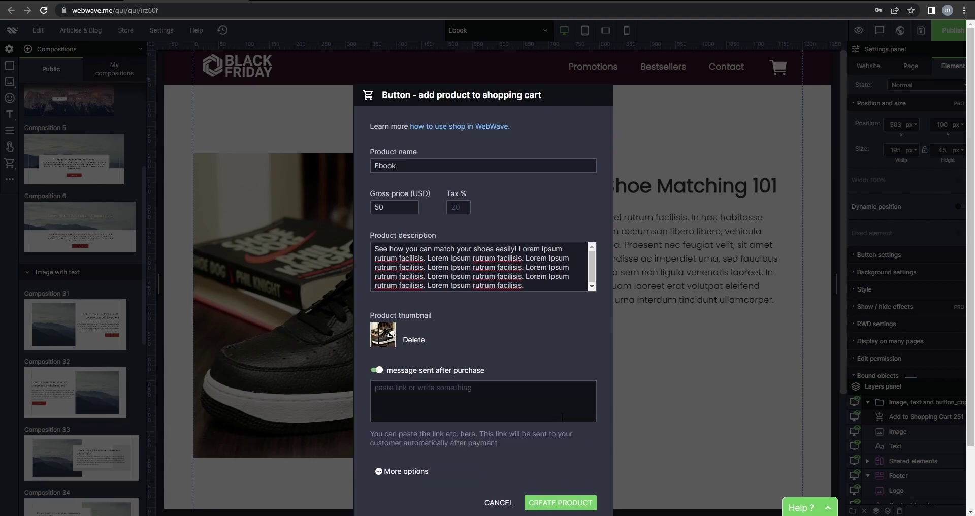
{"action": "left_click", "coordinate": [461, 401]}
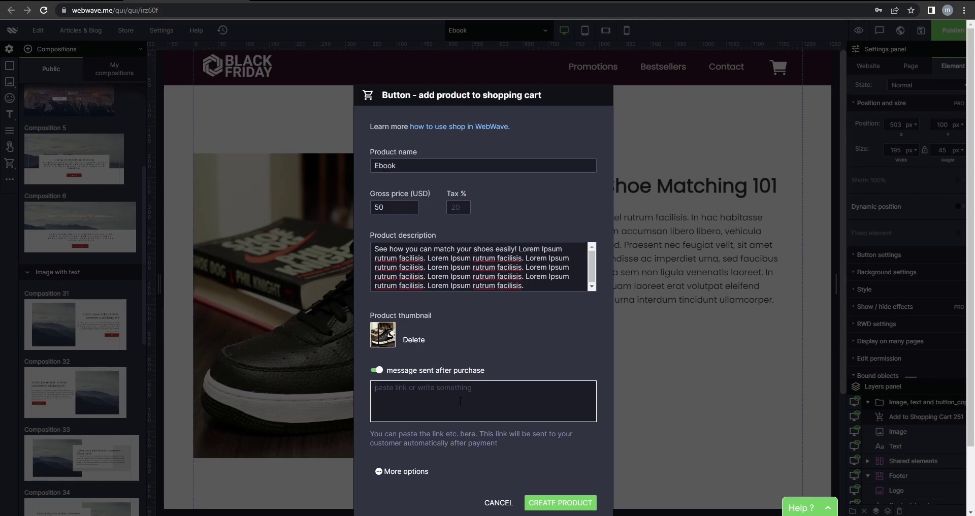
{"action": "type", "text": "www.downloadebook.com"}
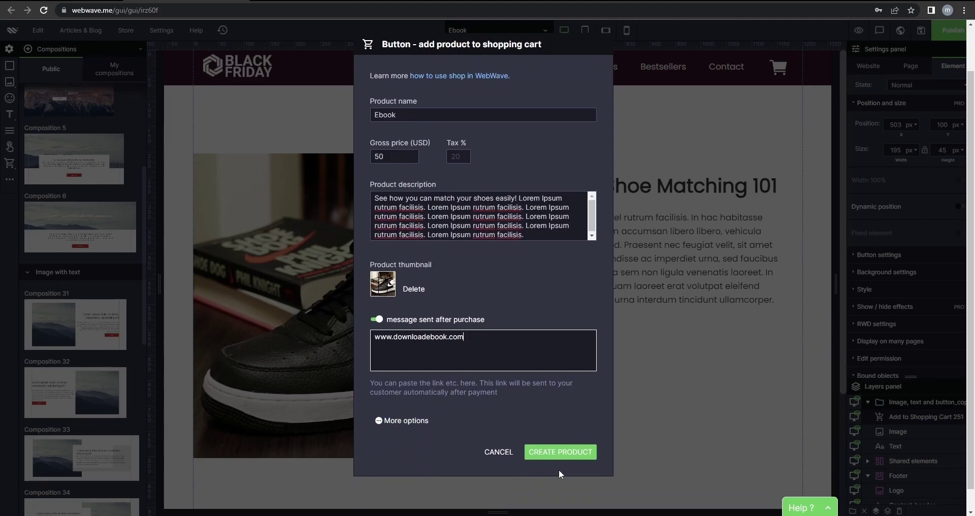
{"action": "left_click", "coordinate": [561, 470]}
{"action": "left_click_drag", "start_coordinate": [507, 115], "coordinate": [667, 348]}
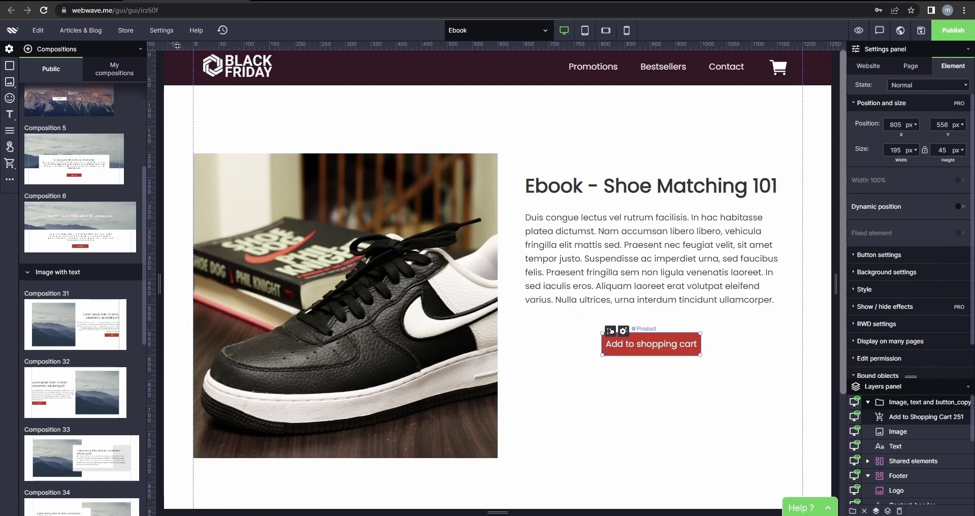
{"action": "left_click", "coordinate": [162, 30]}
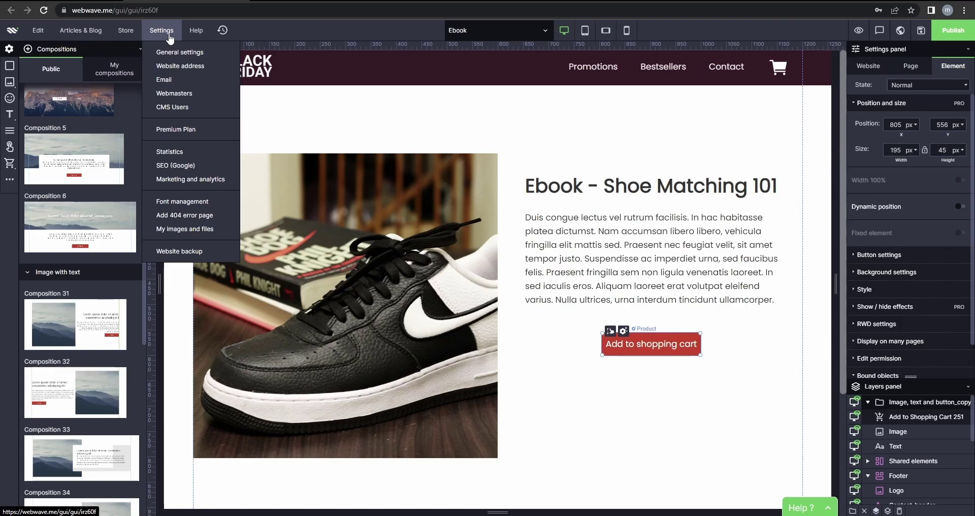
Upload the 'Ebook - Shoe Matching Guide' PDF to My images and files and copy its URL.
{"action": "left_click", "coordinate": [196, 231]}
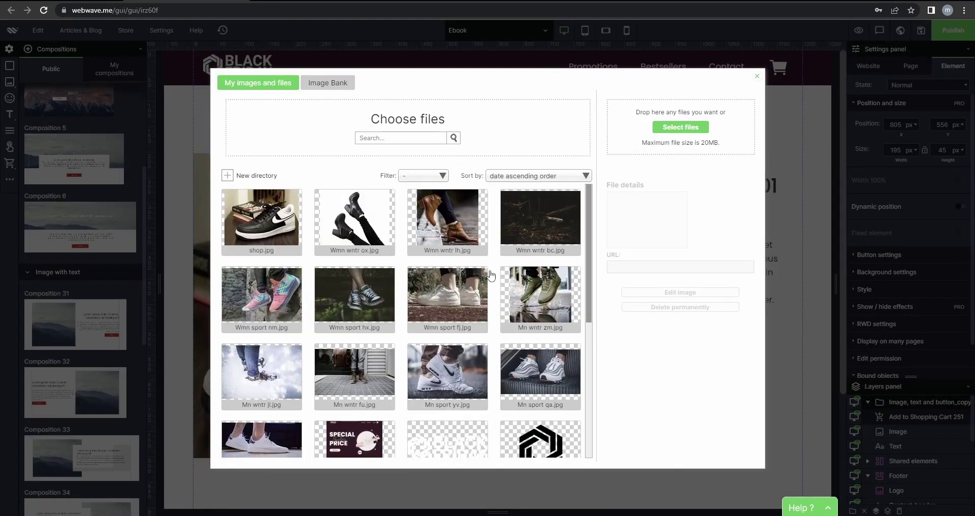
{"action": "left_click", "coordinate": [680, 127]}
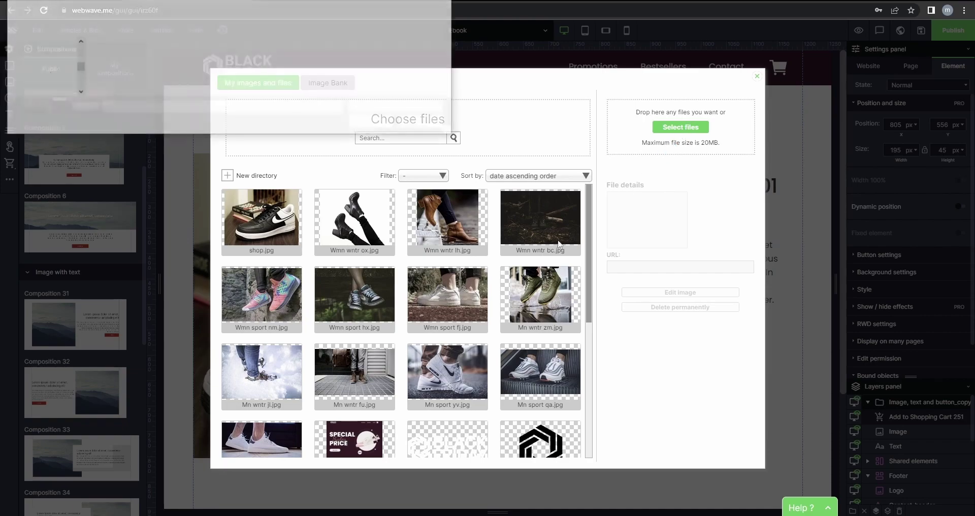
{"action": "left_click", "coordinate": [165, 80]}
{"action": "left_click", "coordinate": [379, 123]}
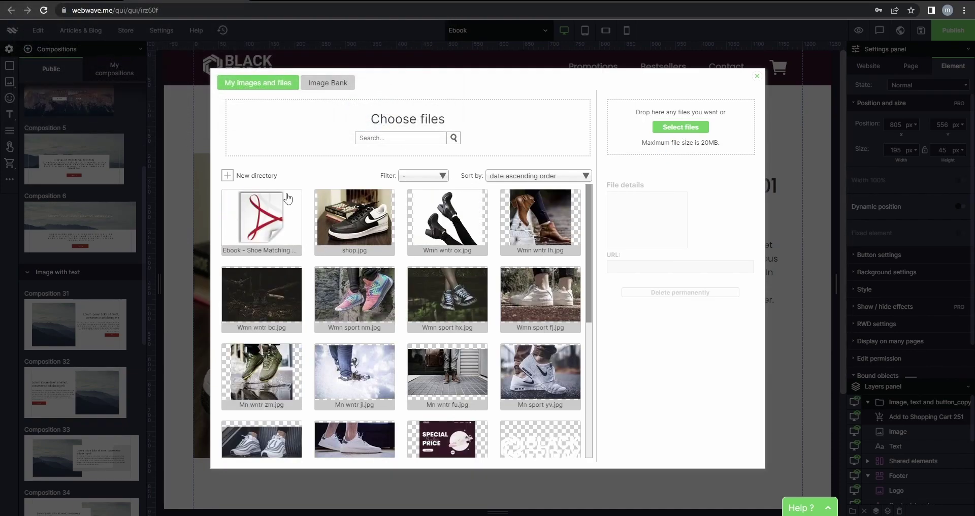
{"action": "left_click", "coordinate": [254, 240]}
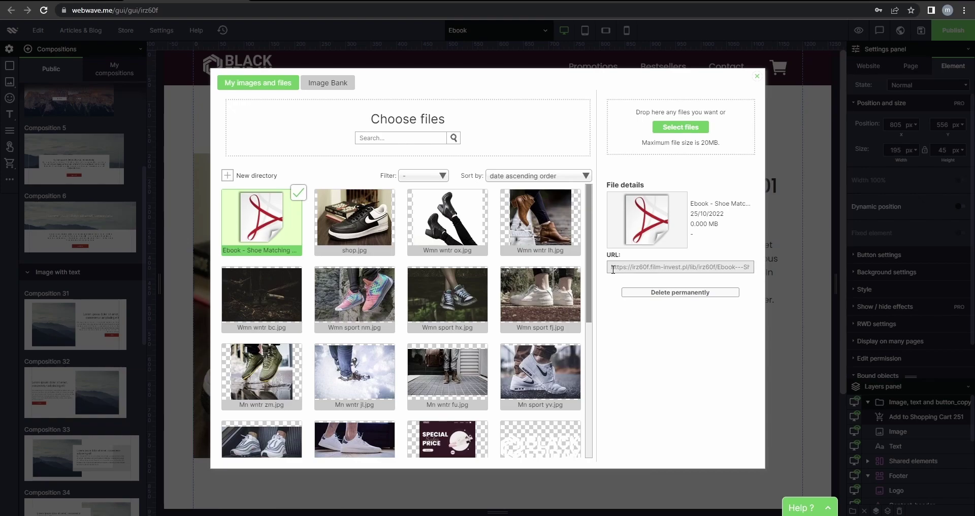
{"action": "left_click_drag", "start_coordinate": [614, 267], "coordinate": [773, 274]}
{"action": "key", "text": "ctrl+c"}
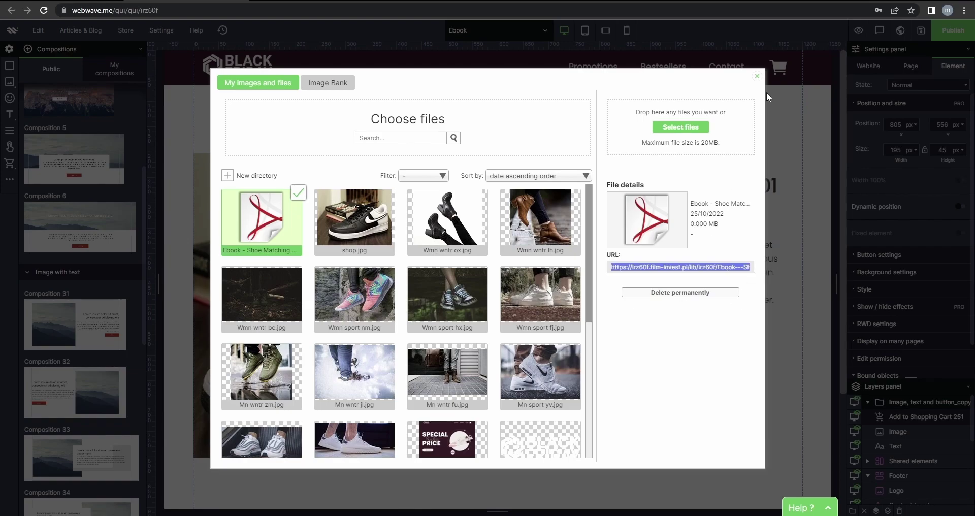
{"action": "left_click", "coordinate": [756, 76]}
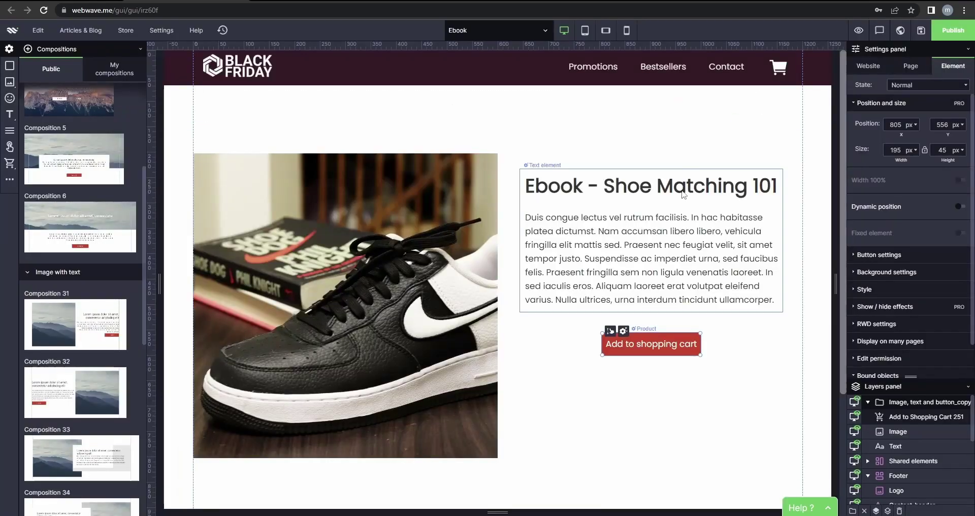
Replace the Ebook product's placeholder download address with the pasted PDF link.
{"action": "right_click", "coordinate": [661, 348]}
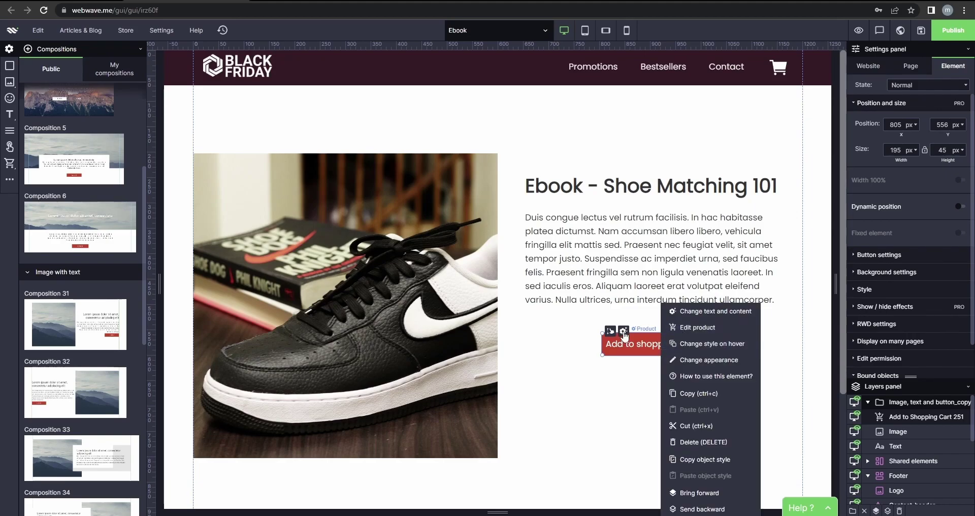
{"action": "left_click", "coordinate": [697, 327]}
{"action": "left_click_drag", "start_coordinate": [469, 362], "coordinate": [378, 362]}
{"action": "key", "text": "ctrl+v"}
{"action": "left_click", "coordinate": [481, 421]}
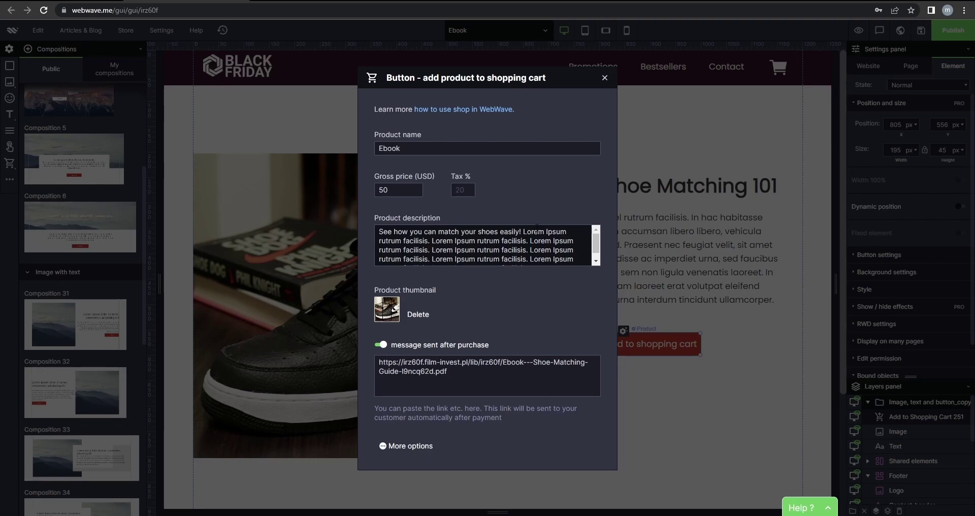
Add the line 'Download Ebook by Clicking This Link!' above the PDF link.
{"action": "left_click", "coordinate": [449, 363]}
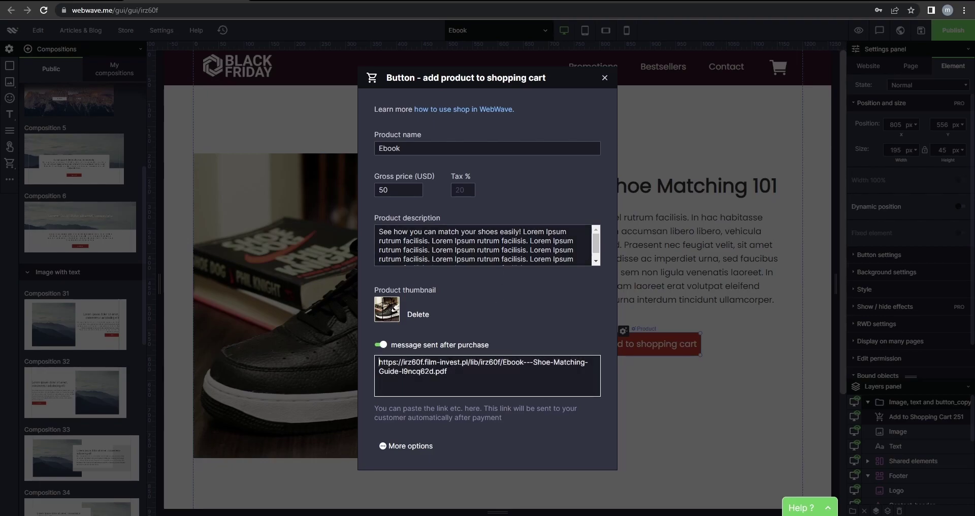
{"action": "key", "text": "Return"}
{"action": "type", "text": "Down"}
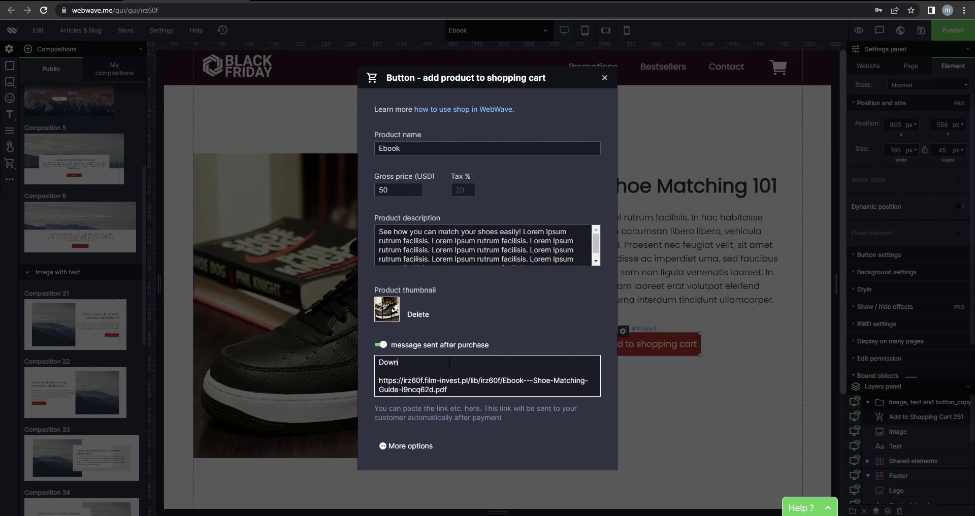
{"action": "type", "text": "load Ebook"}
{"action": "key", "text": "BackSpace"}
{"action": "type", "text": "This Link"}
{"action": "key", "text": "End"}
{"action": "type", "text": "!"}
{"action": "left_click", "coordinate": [605, 79]}
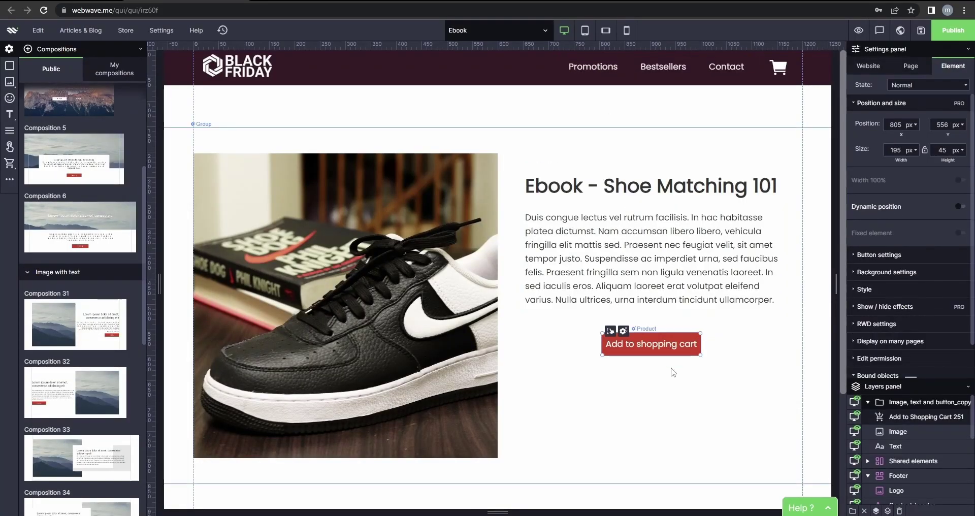
Give the cart button a dark burgundy background.
{"action": "scroll", "coordinate": [907, 230], "scroll_direction": "down", "scroll_amount": 1}
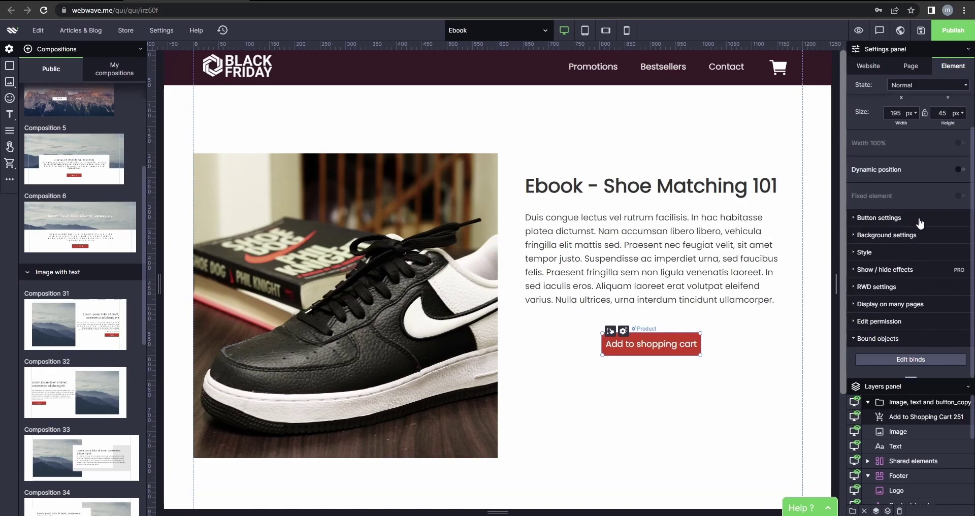
{"action": "left_click", "coordinate": [920, 218]}
{"action": "scroll", "coordinate": [920, 239], "scroll_direction": "down", "scroll_amount": 6}
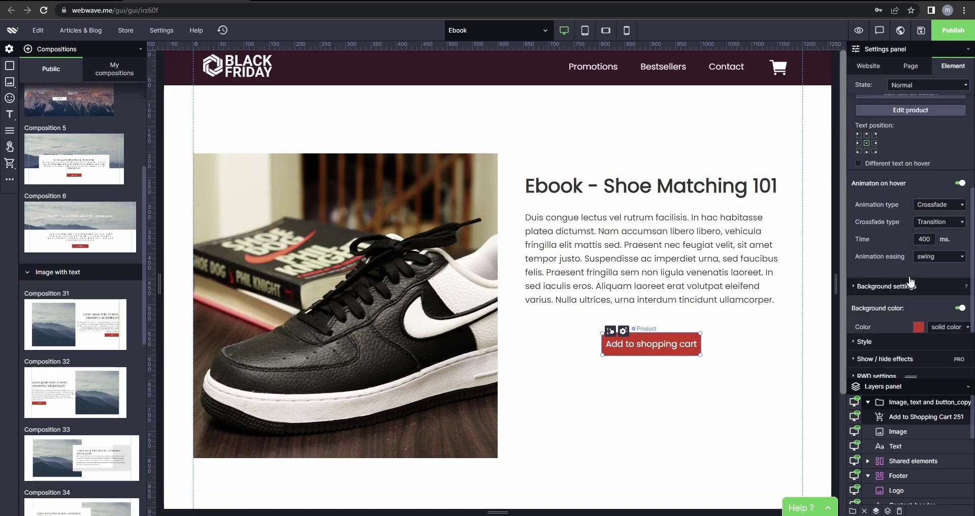
{"action": "left_click", "coordinate": [919, 225]}
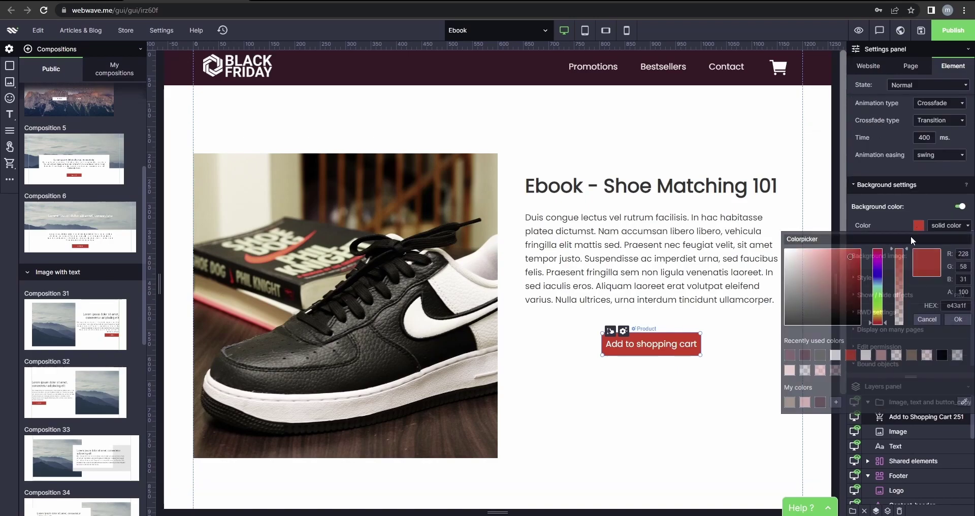
{"action": "left_click", "coordinate": [805, 355]}
Set the button's hover-state background to the lighter maroon 5c323f.
{"action": "left_click", "coordinate": [929, 85]}
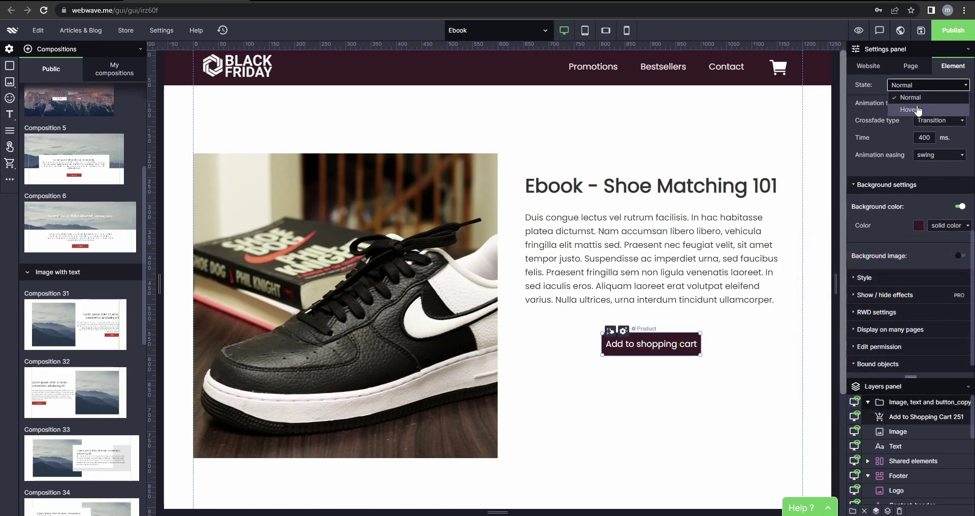
{"action": "left_click", "coordinate": [914, 104]}
{"action": "left_click", "coordinate": [917, 224]}
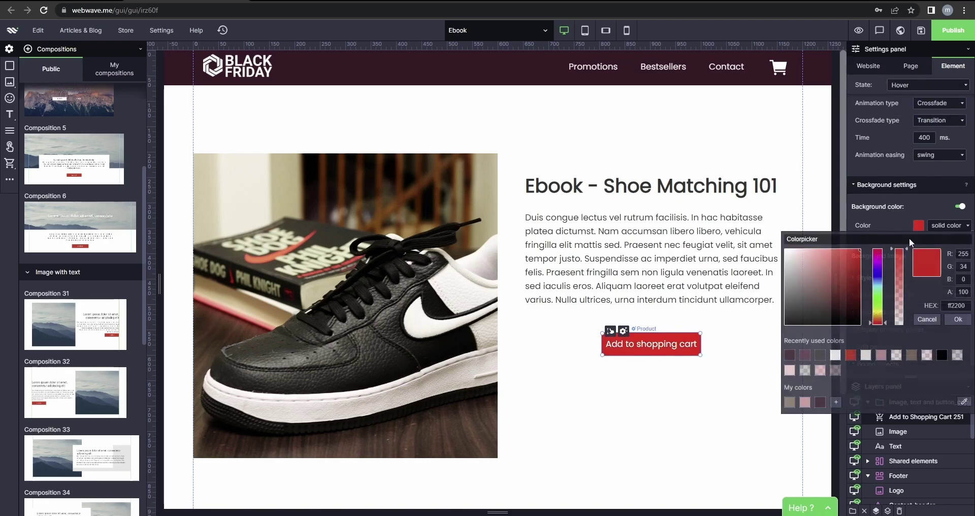
{"action": "left_click", "coordinate": [790, 355]}
{"action": "left_click", "coordinate": [804, 355]}
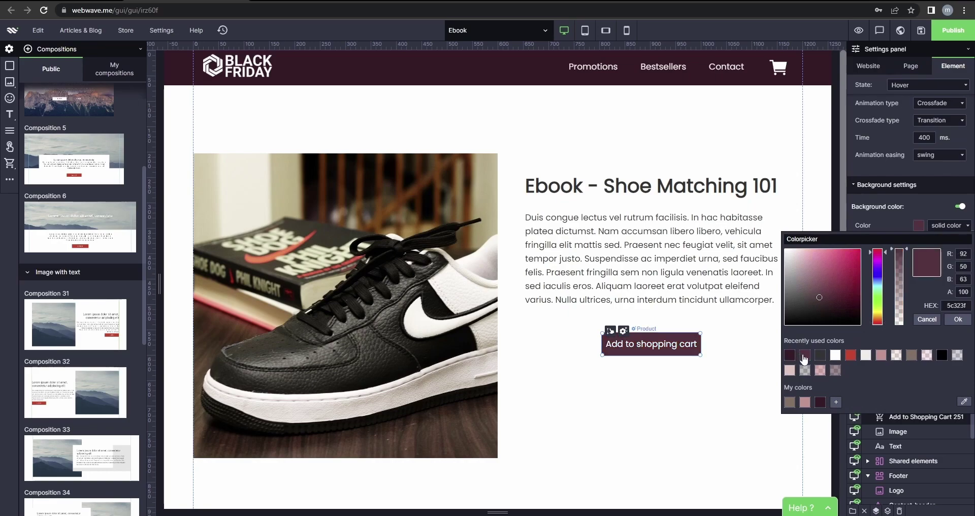
{"action": "left_click", "coordinate": [958, 319]}
{"action": "left_click", "coordinate": [709, 349]}
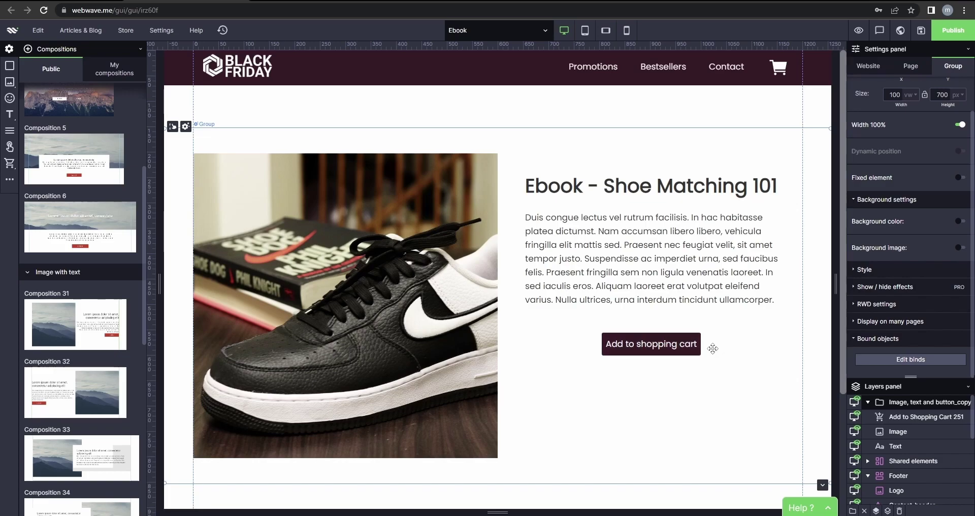
Select the 'Image, text and button_copy' group and drag it up to Y 133 px.
{"action": "left_click", "coordinate": [696, 349]}
{"action": "left_click", "coordinate": [726, 342]}
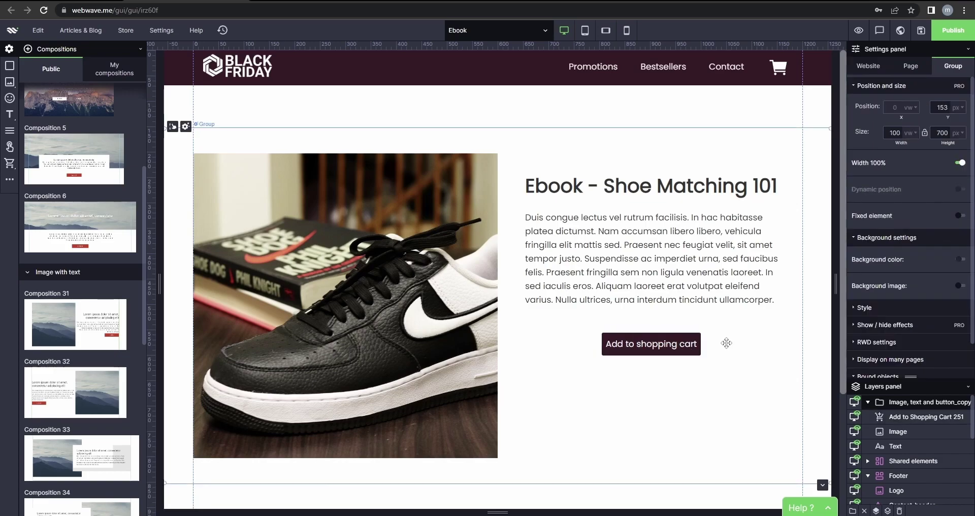
{"action": "left_click_drag", "start_coordinate": [920, 421], "coordinate": [878, 411]}
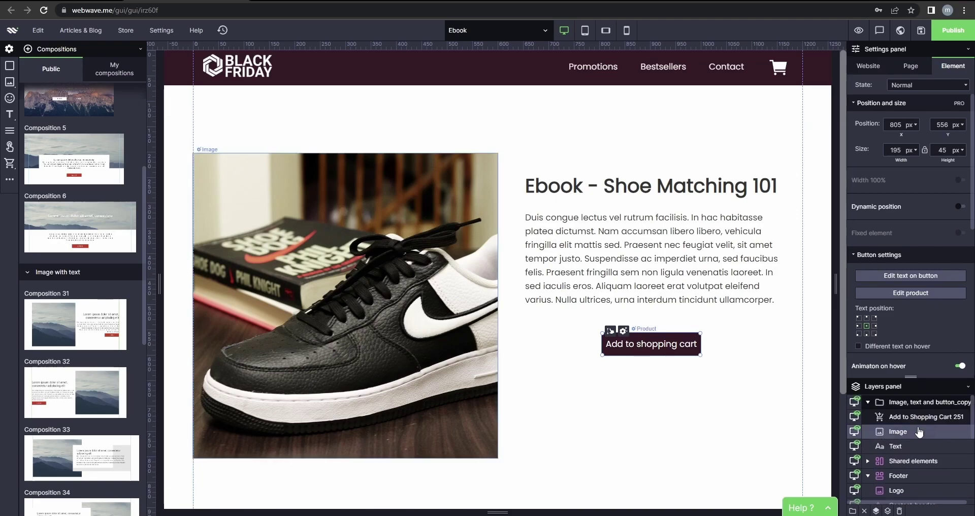
{"action": "left_click", "coordinate": [876, 405]}
{"action": "left_click", "coordinate": [868, 403]}
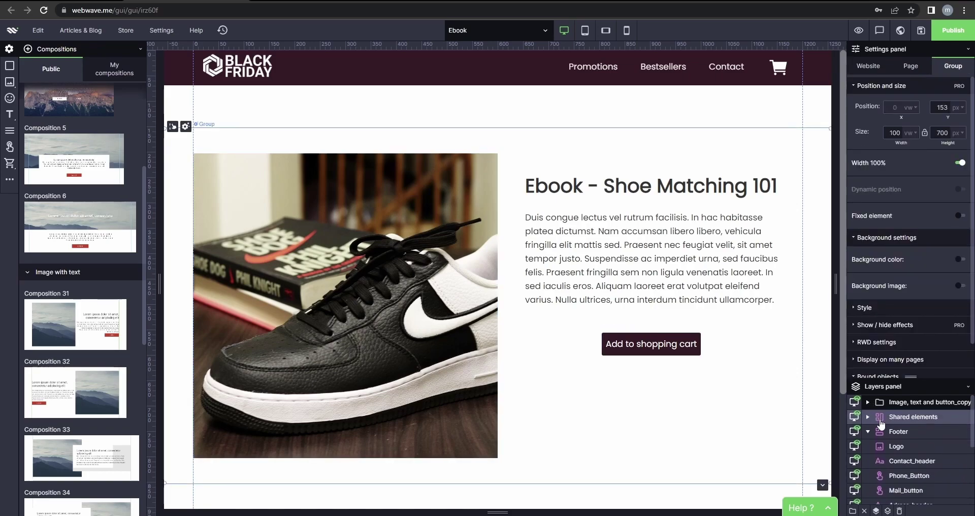
{"action": "left_click", "coordinate": [868, 402]}
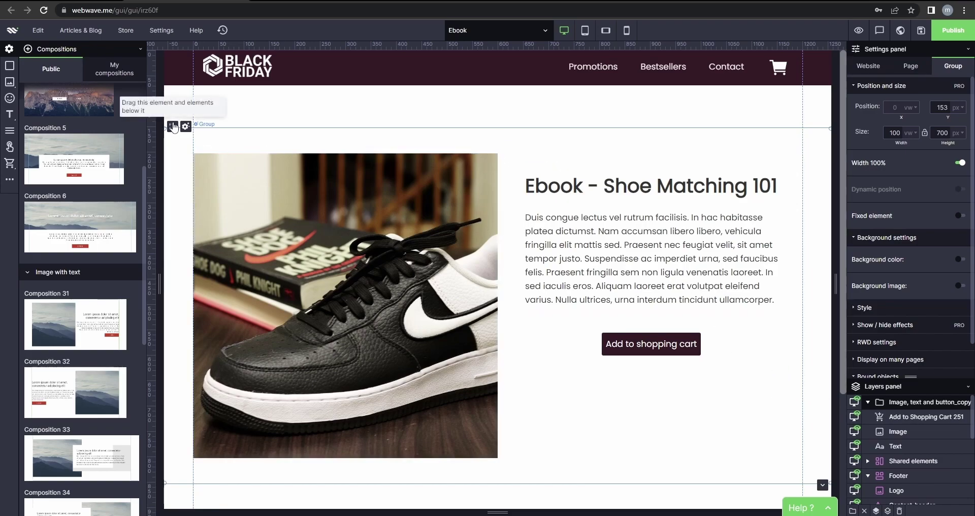
{"action": "left_click", "coordinate": [180, 117]}
{"action": "left_click", "coordinate": [178, 133]}
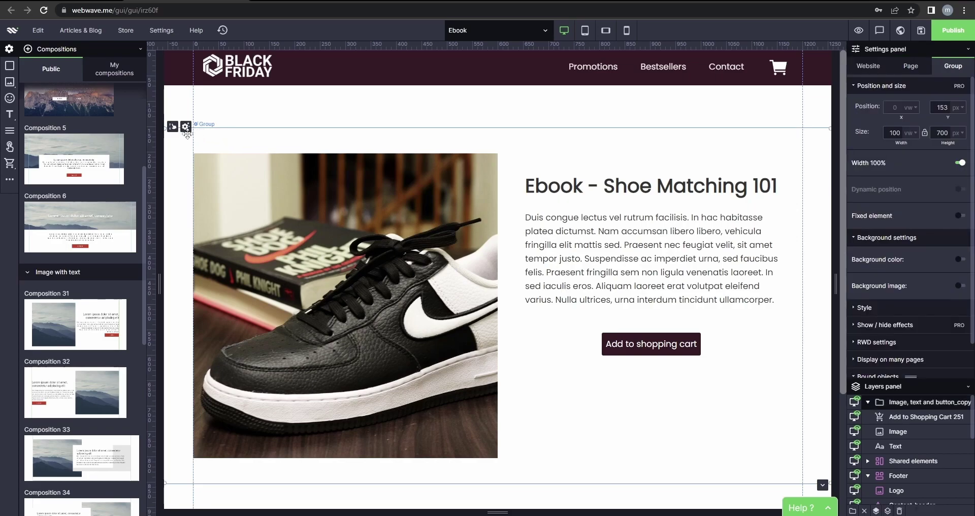
{"action": "left_click_drag", "start_coordinate": [175, 133], "coordinate": [193, 119]}
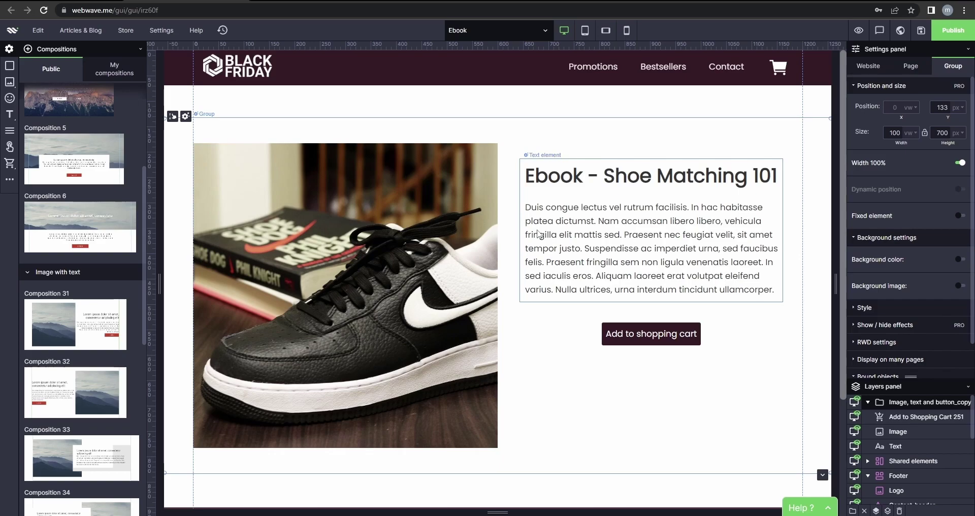
{"action": "left_click", "coordinate": [126, 31]}
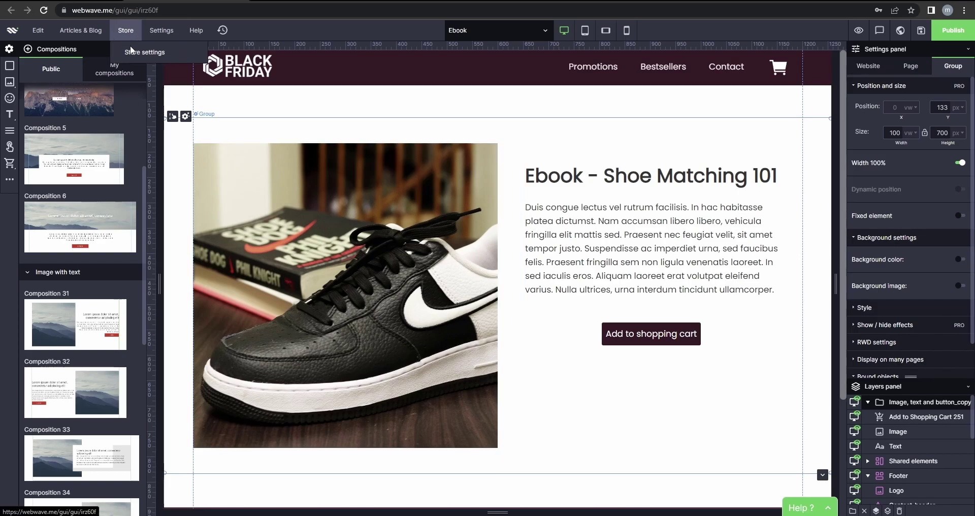
In Store settings, enable on-line payments with Stripe and switch on shipping of products.
{"action": "left_click", "coordinate": [133, 53]}
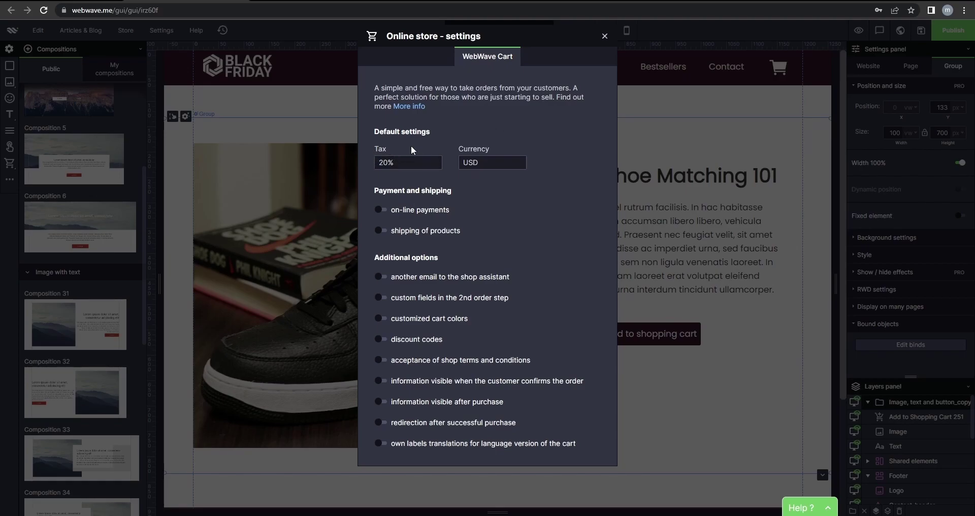
{"action": "left_click", "coordinate": [488, 162]}
{"action": "left_click", "coordinate": [379, 211]}
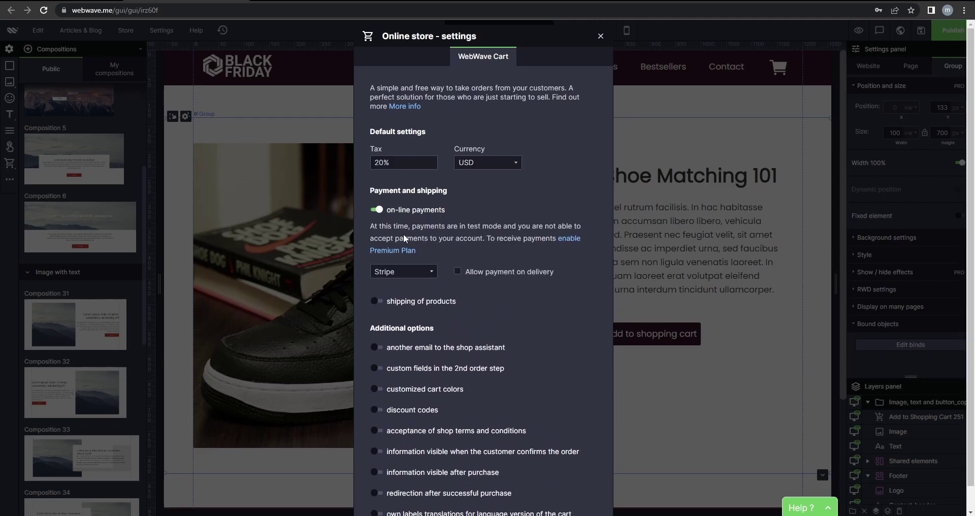
{"action": "left_click", "coordinate": [416, 273]}
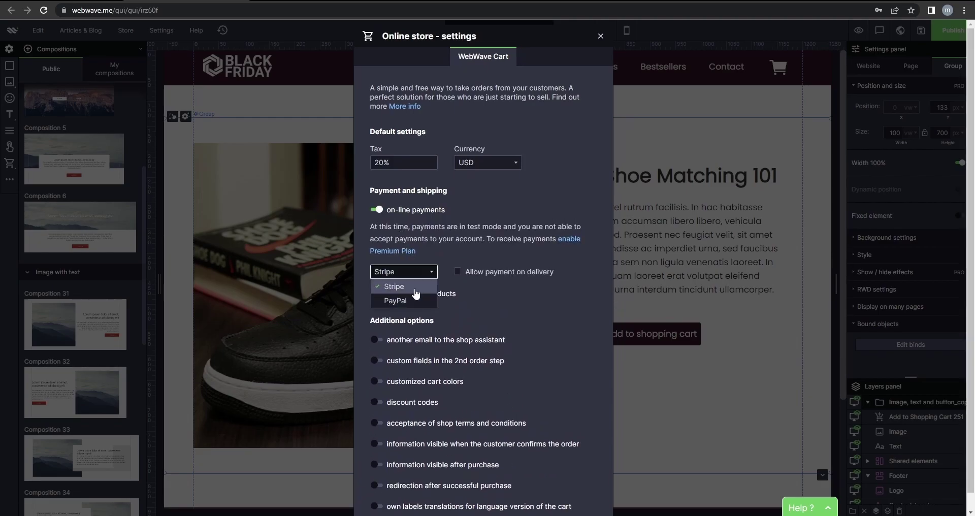
{"action": "left_click", "coordinate": [401, 301]}
{"action": "left_click", "coordinate": [404, 272]}
{"action": "left_click", "coordinate": [396, 286]}
{"action": "left_click", "coordinate": [478, 250]}
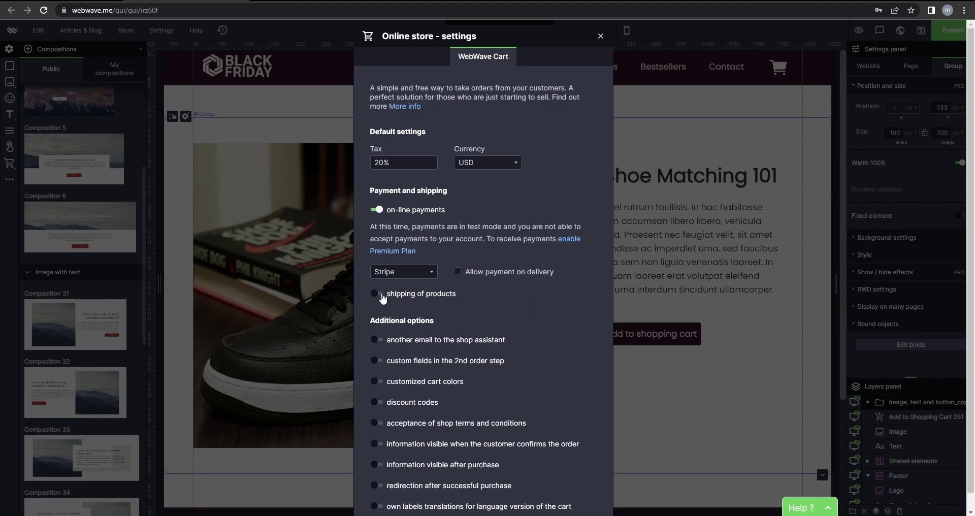
{"action": "left_click", "coordinate": [376, 294]}
{"action": "scroll", "coordinate": [429, 302], "scroll_direction": "down", "scroll_amount": 1}
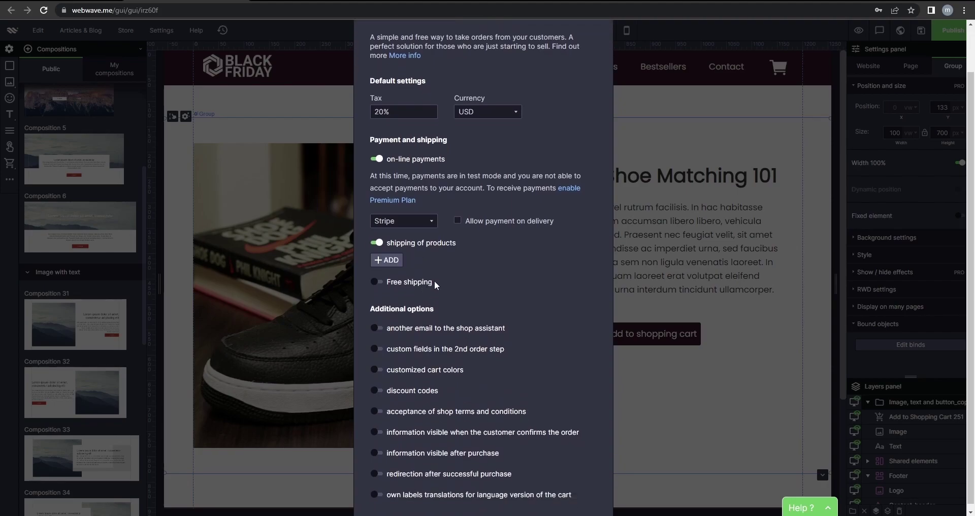
Add a shipping method of postage type Other named FEDEX with a 20 gross price.
{"action": "left_click", "coordinate": [387, 260]}
{"action": "left_click", "coordinate": [435, 154]}
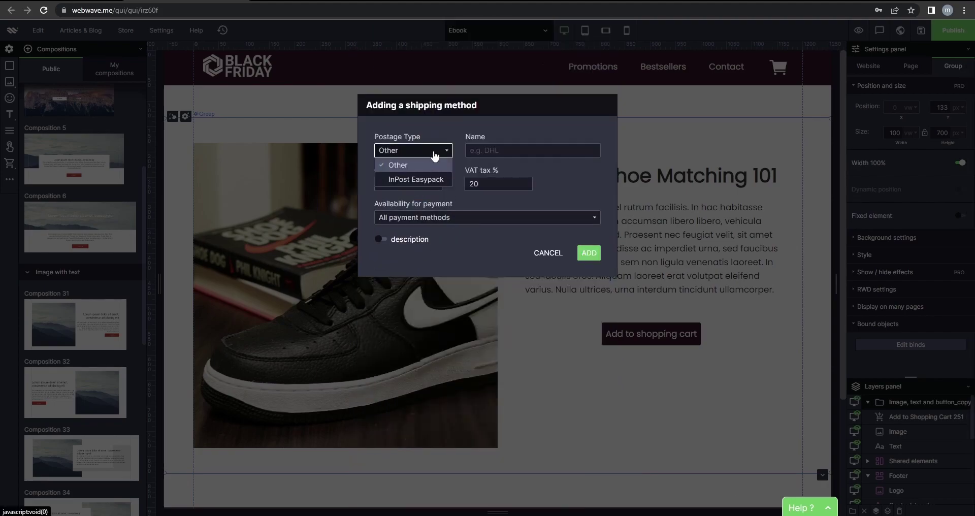
{"action": "left_click", "coordinate": [432, 164]}
{"action": "left_click", "coordinate": [484, 151]}
{"action": "type", "text": "DHL"}
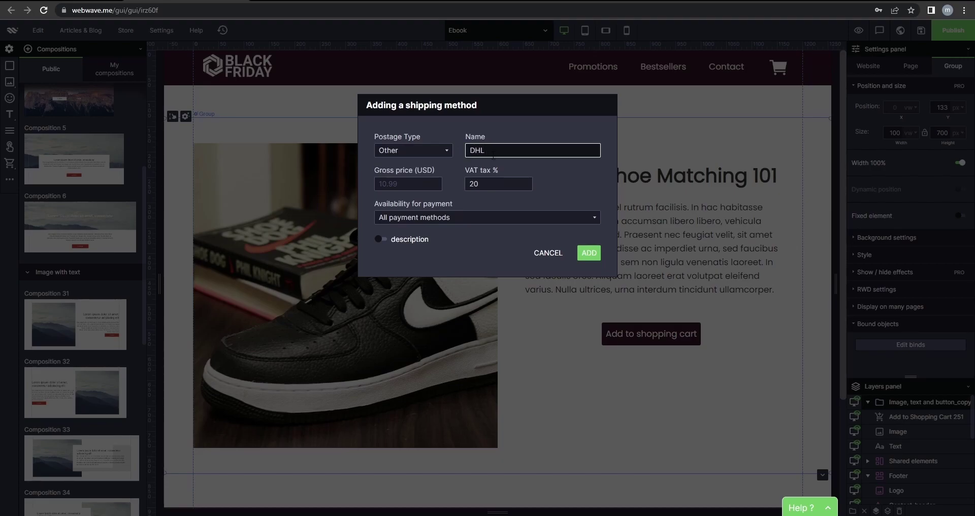
{"action": "left_click", "coordinate": [404, 184]}
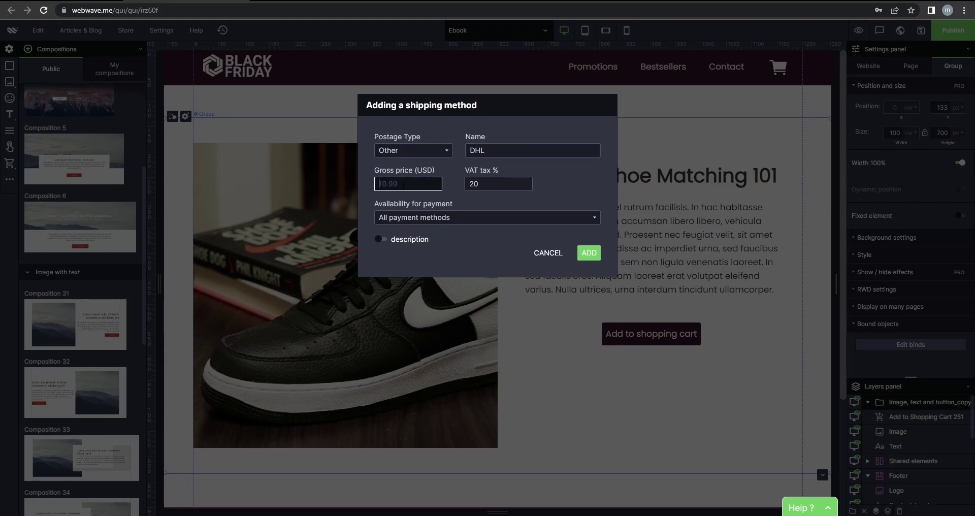
{"action": "type", "text": "20"}
{"action": "left_click_drag", "start_coordinate": [489, 150], "coordinate": [464, 151]}
{"action": "type", "text": "FEDEX"}
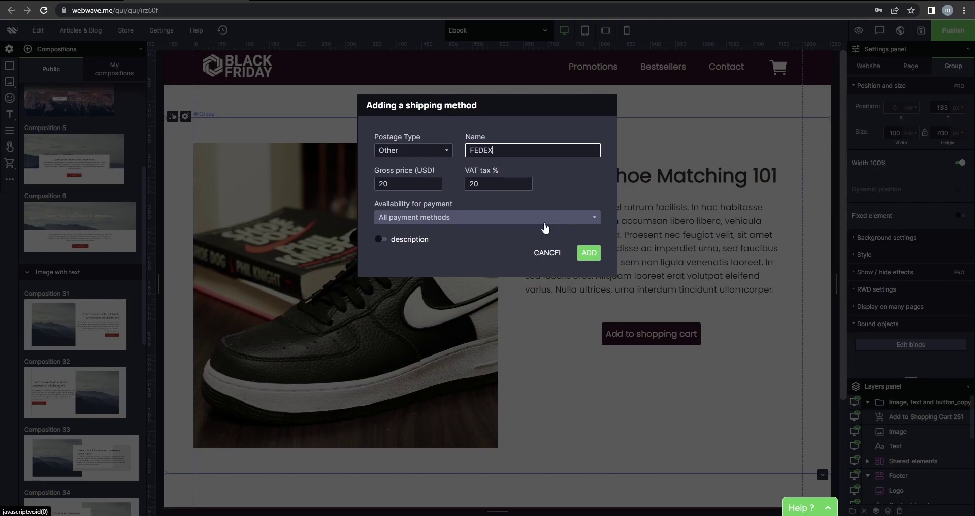
Allow all payment methods and add a description asking for the customer's phone number.
{"action": "left_click", "coordinate": [440, 227]}
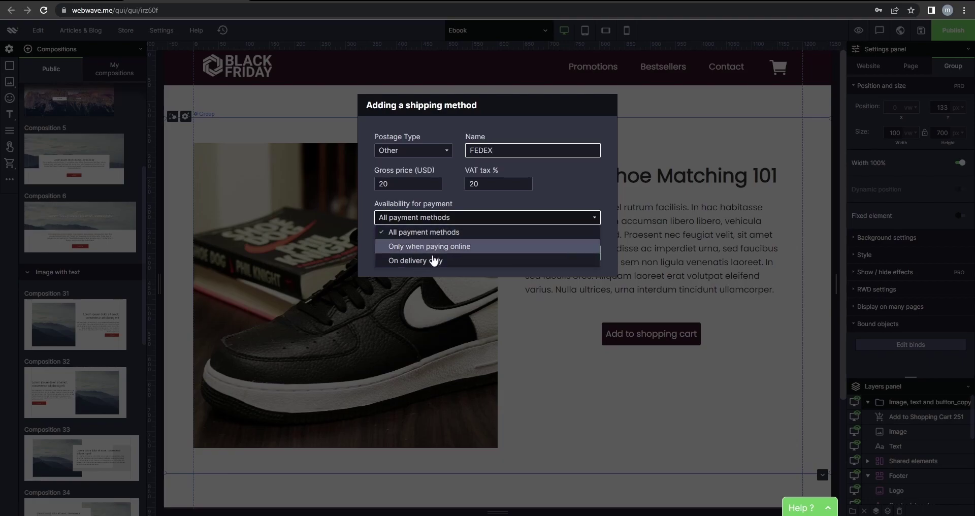
{"action": "left_click", "coordinate": [457, 232]}
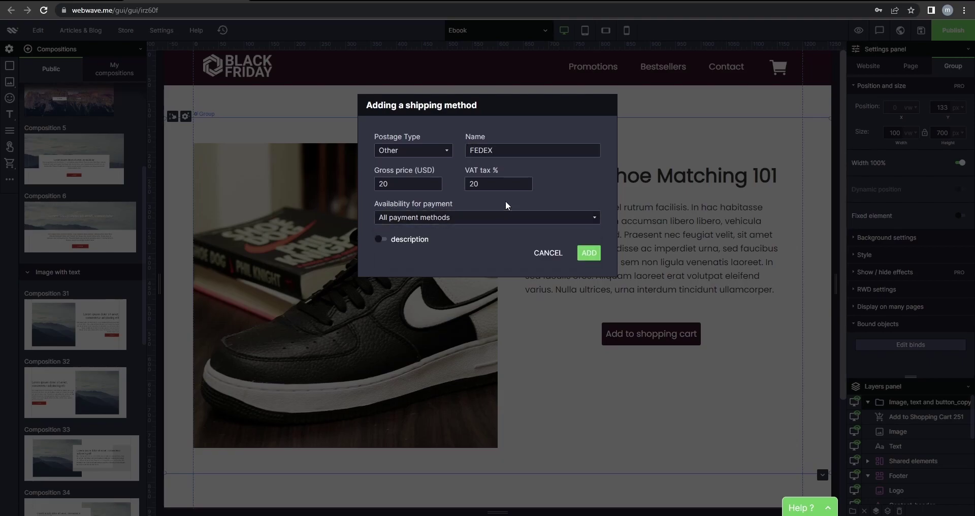
{"action": "left_click", "coordinate": [381, 240]}
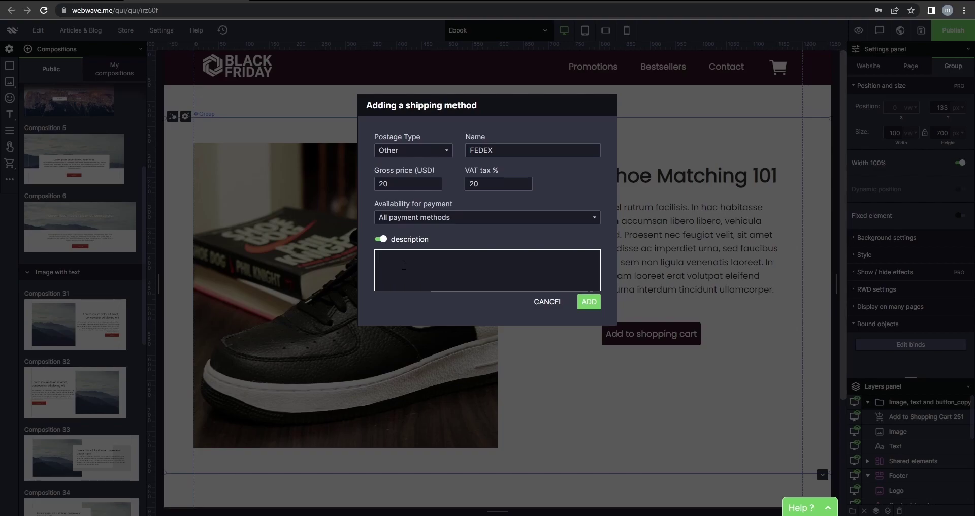
{"action": "type", "text": "e provide your phone number for easier delivery."}
Save the FEDEX shipping method and offer free shipping from 200.
{"action": "left_click", "coordinate": [587, 303]}
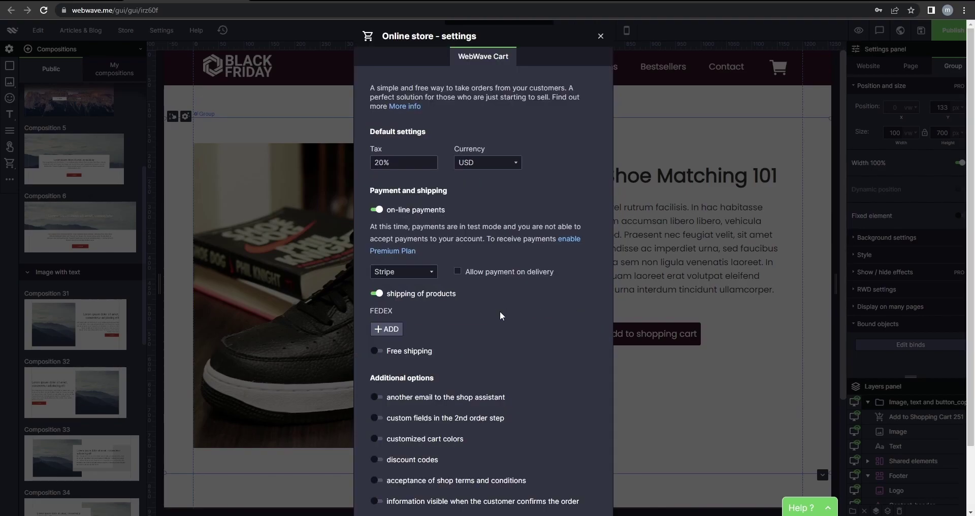
{"action": "left_click", "coordinate": [377, 351]}
{"action": "scroll", "coordinate": [461, 349], "scroll_direction": "down", "scroll_amount": 1}
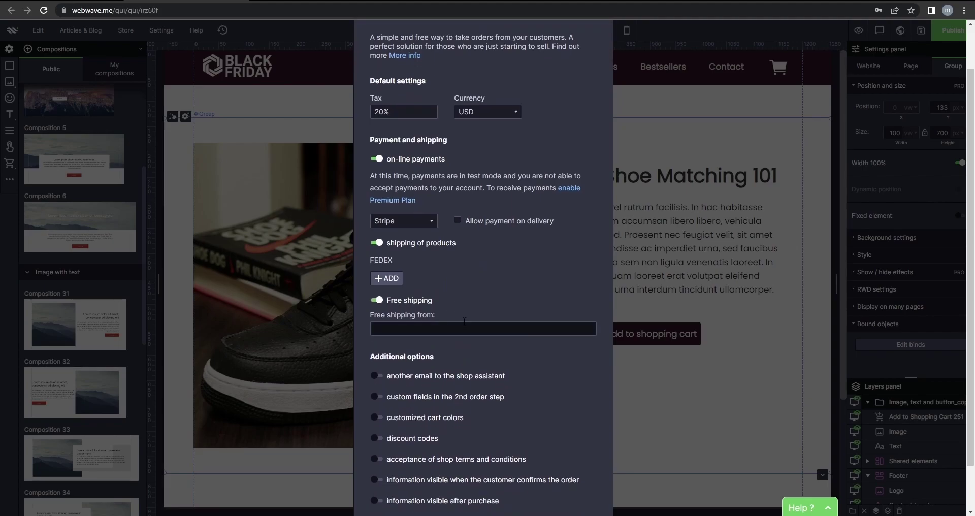
{"action": "left_click", "coordinate": [434, 324]}
{"action": "type", "text": "200"}
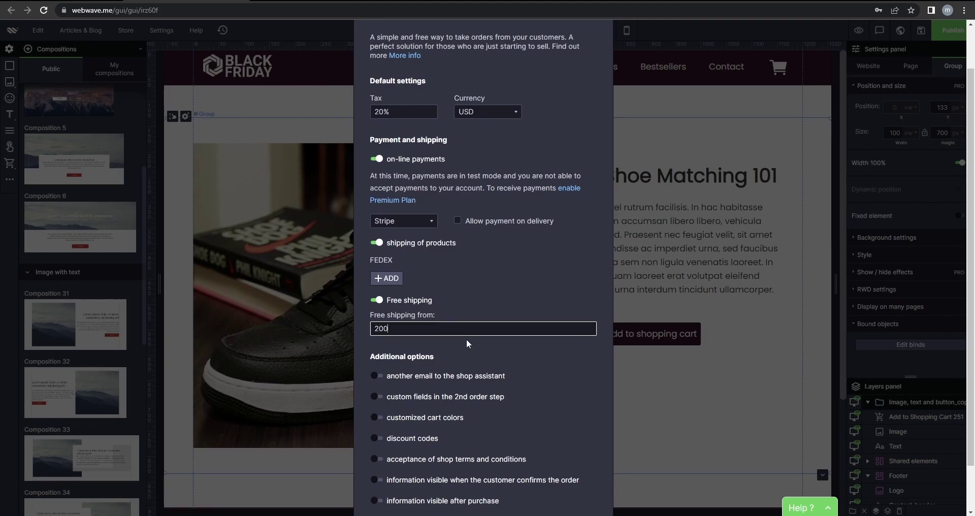
Send order copies to the shop assistant's e-mail and enable custom fields in the 2nd order step.
{"action": "scroll", "coordinate": [468, 342], "scroll_direction": "down", "scroll_amount": 1}
{"action": "left_click", "coordinate": [377, 323]}
{"action": "left_click", "coordinate": [428, 341]}
{"action": "type", "text": "shop@shop.com"}
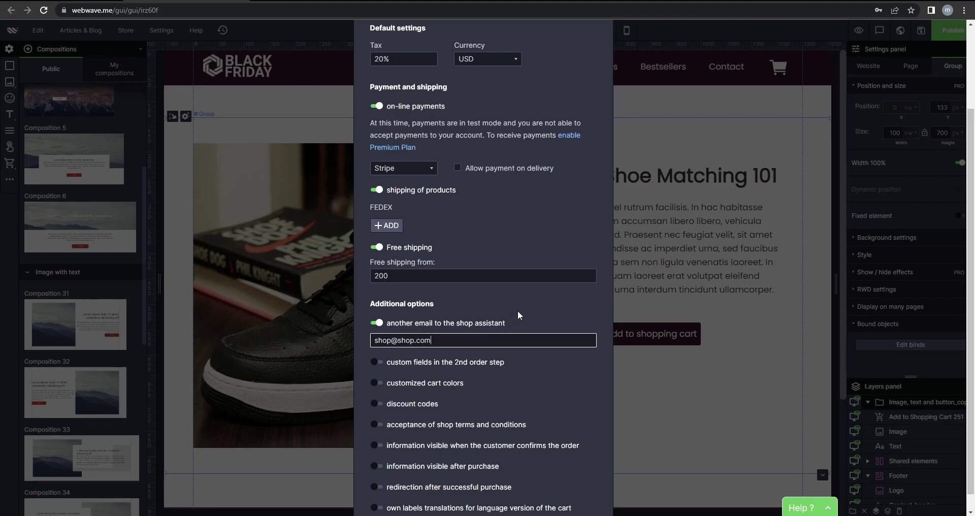
{"action": "left_click", "coordinate": [392, 364]}
{"action": "scroll", "coordinate": [392, 364], "scroll_direction": "down", "scroll_amount": 1}
{"action": "left_click", "coordinate": [395, 350]}
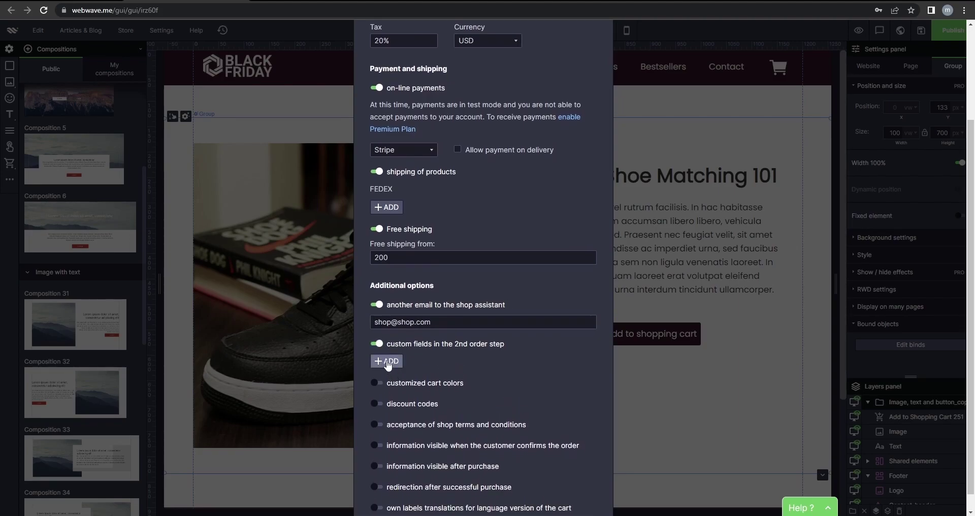
Create a one-line text box field labelled 'Please provide phone number and address'.
{"action": "left_click", "coordinate": [387, 362]}
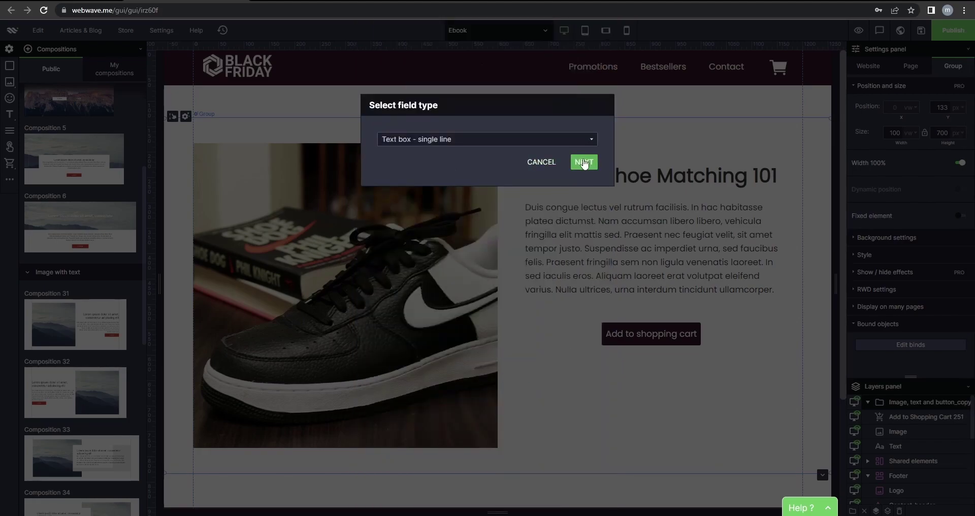
{"action": "left_click", "coordinate": [584, 162]}
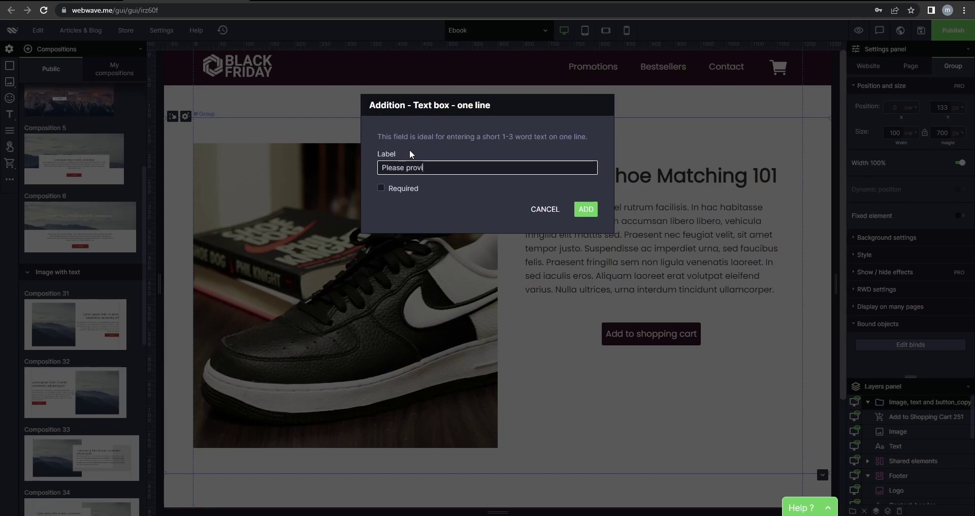
{"action": "type", "text": "Please provide phone number and a"}
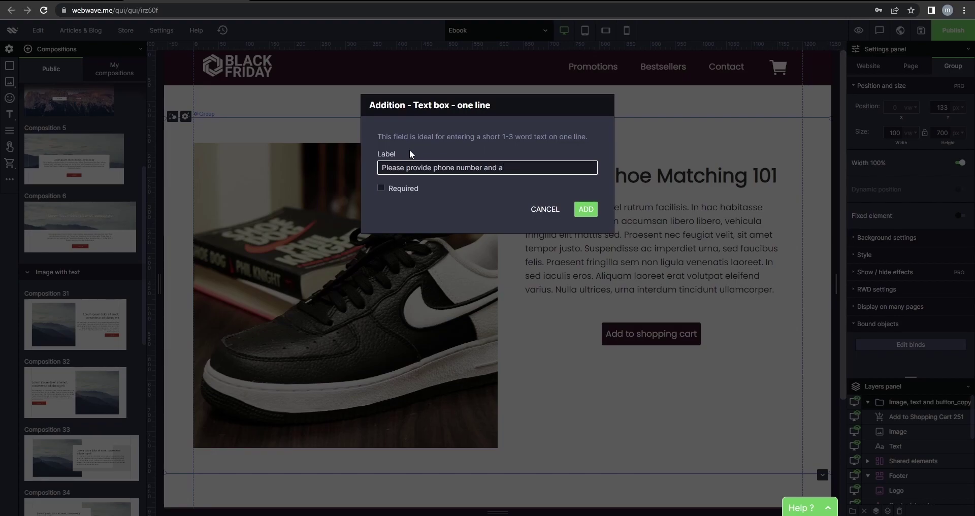
{"action": "type", "text": "ddress"}
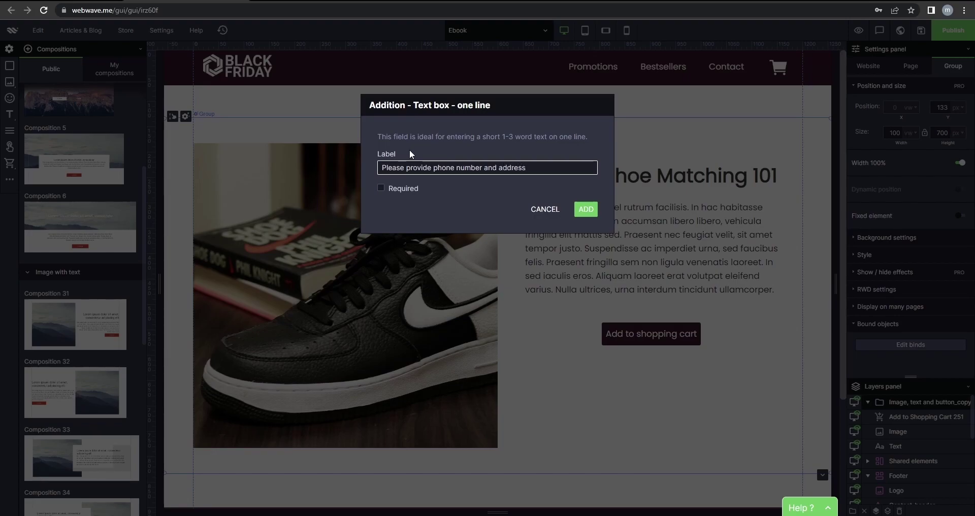
{"action": "left_click", "coordinate": [493, 191]}
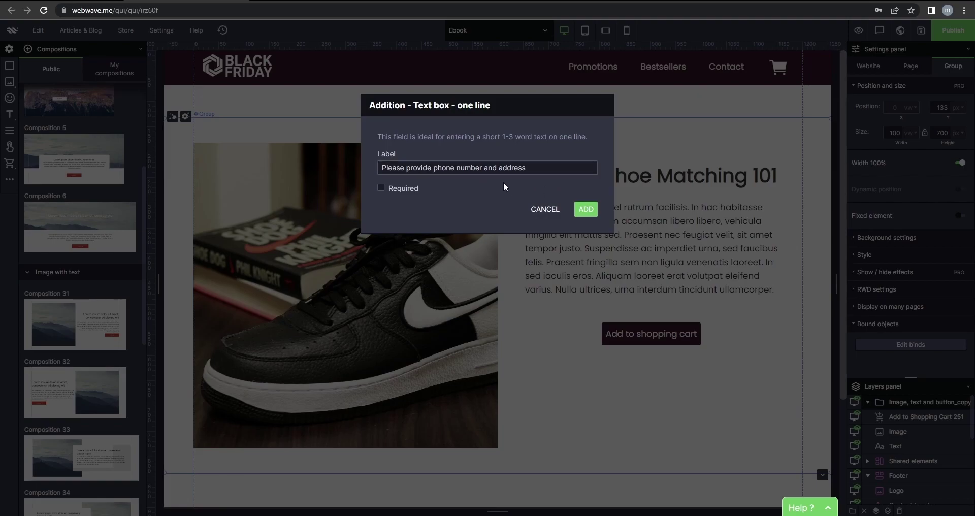
Save the custom field, enable customized cart colors, and set the header to dark maroon.
{"action": "left_click", "coordinate": [586, 209]}
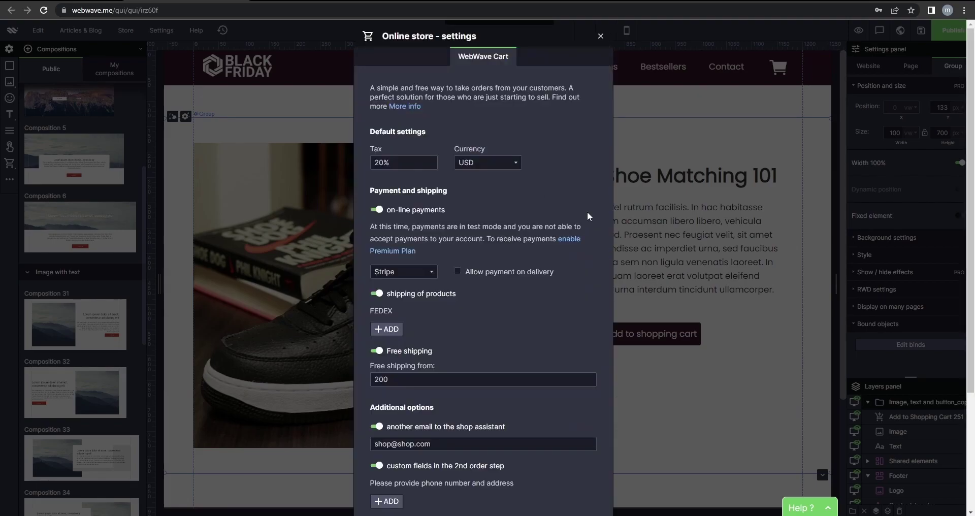
{"action": "scroll", "coordinate": [541, 282], "scroll_direction": "down", "scroll_amount": 3}
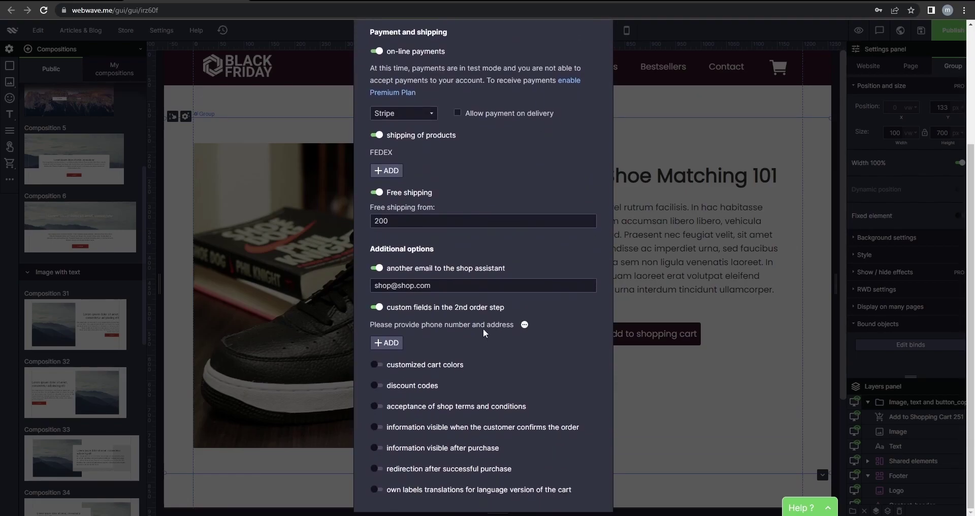
{"action": "left_click", "coordinate": [377, 365]}
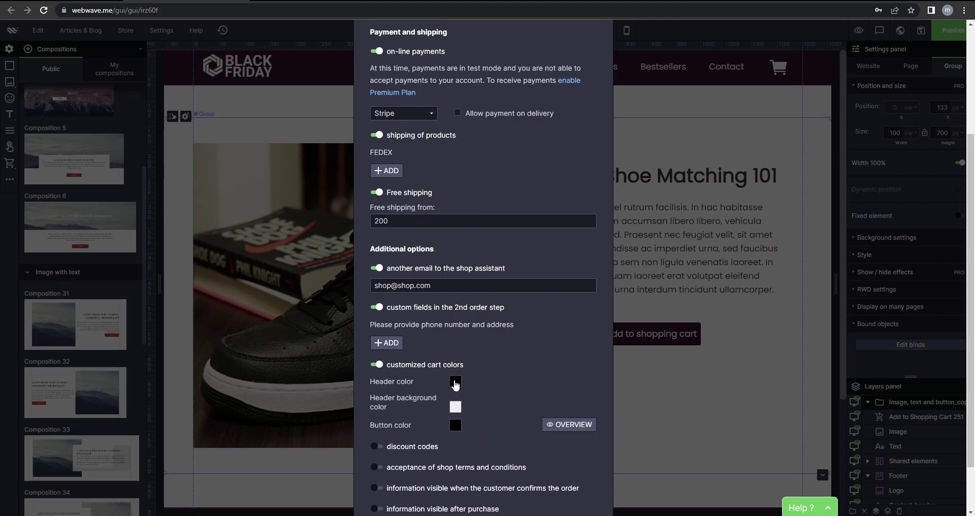
{"action": "scroll", "coordinate": [465, 360], "scroll_direction": "down", "scroll_amount": 1}
{"action": "left_click", "coordinate": [455, 331]}
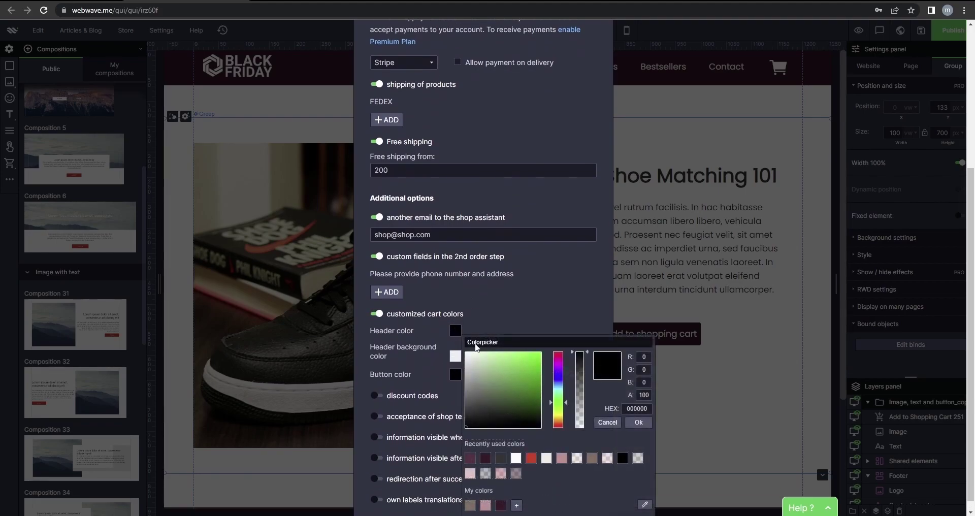
{"action": "left_click", "coordinate": [486, 458]}
{"action": "left_click", "coordinate": [640, 427]}
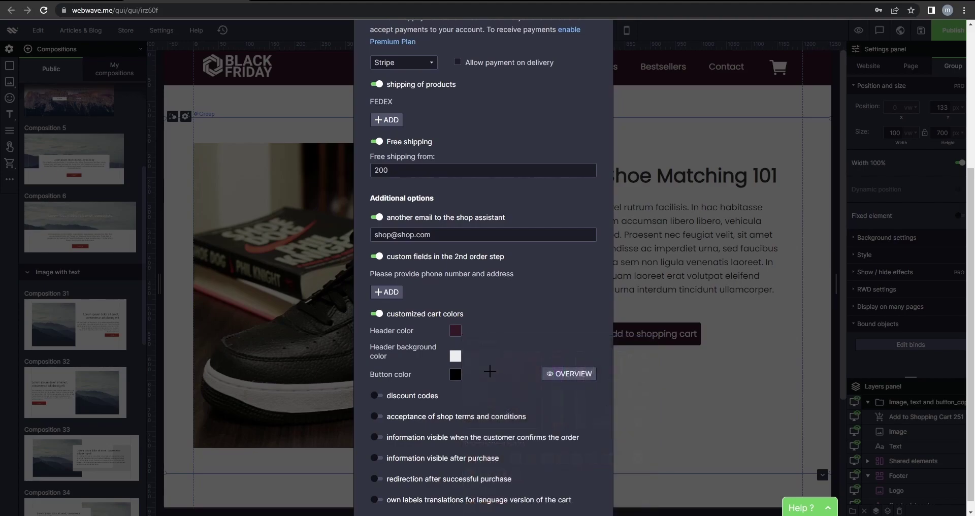
Set the cart header background to maroon 5c323f and turn on discount codes.
{"action": "left_click", "coordinate": [455, 356]}
{"action": "left_click", "coordinate": [487, 459]}
{"action": "left_click", "coordinate": [638, 423]}
{"action": "left_click", "coordinate": [376, 396]}
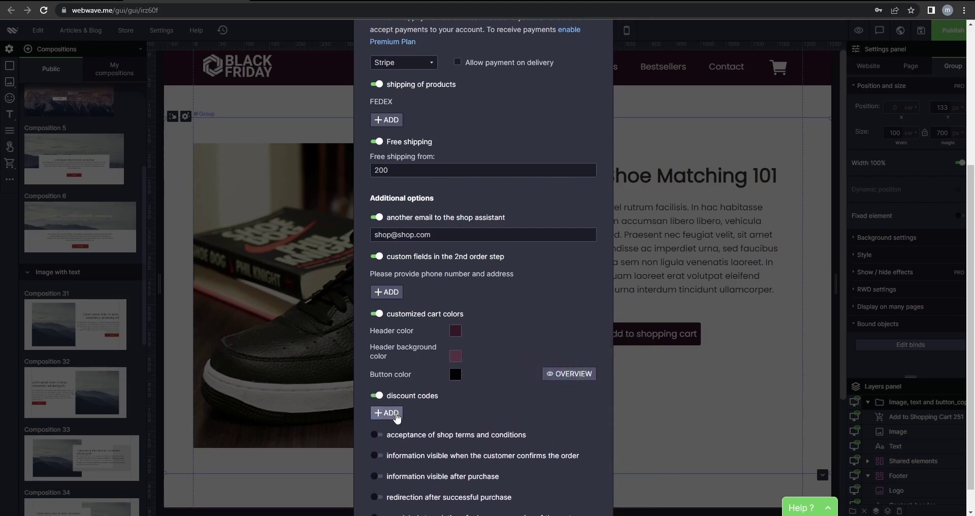
{"action": "left_click", "coordinate": [393, 412]}
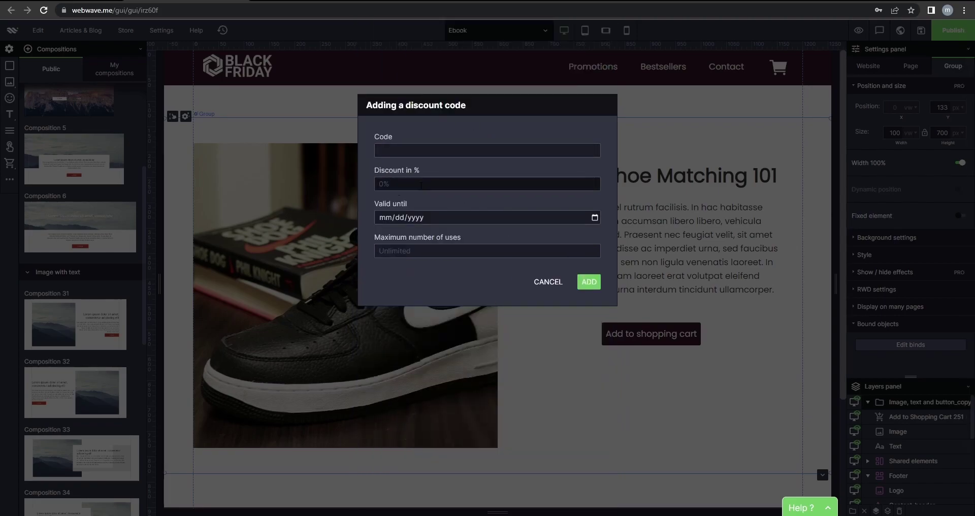
Enter discount code TEST at 10% off, expiring 11/01/2022, and move to maximum uses.
{"action": "left_click", "coordinate": [426, 150]}
{"action": "type", "text": "TEST"}
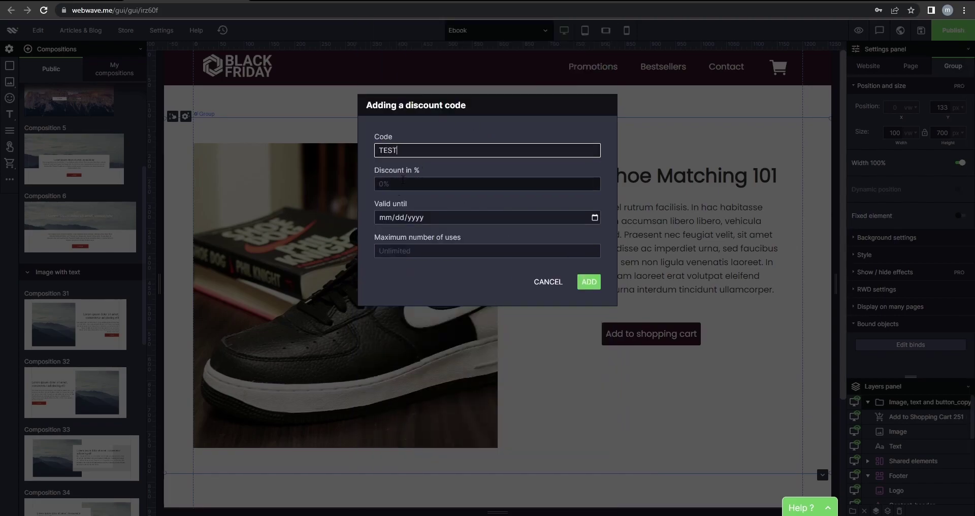
{"action": "left_click", "coordinate": [403, 183]}
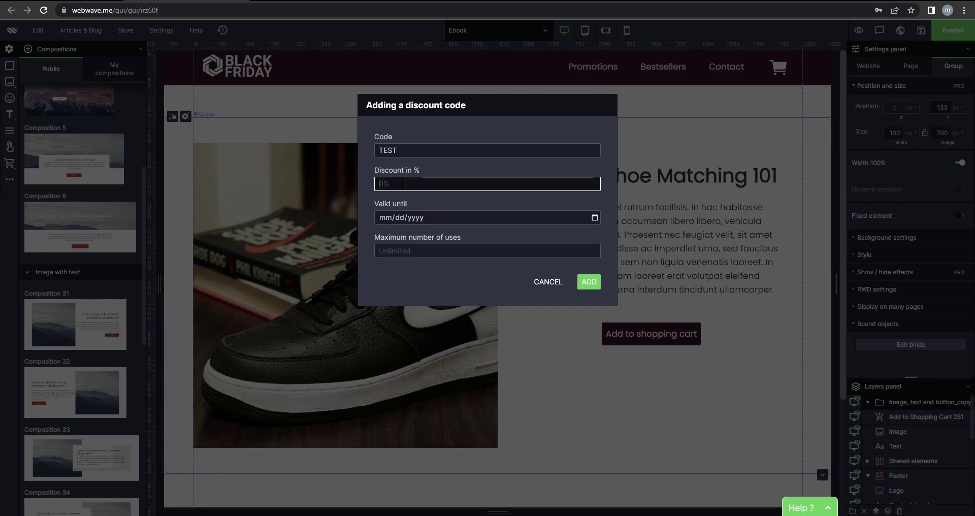
{"action": "left_click", "coordinate": [431, 219]}
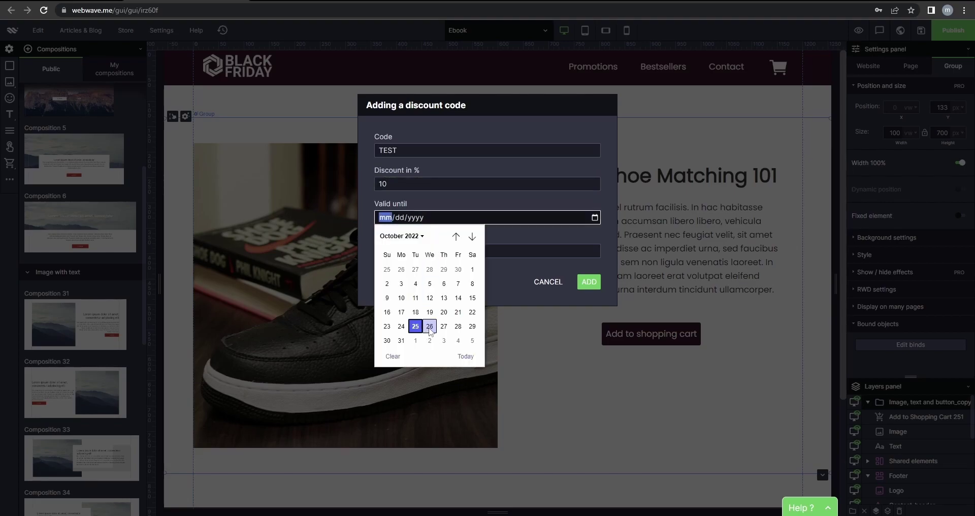
{"action": "left_click", "coordinate": [416, 340]}
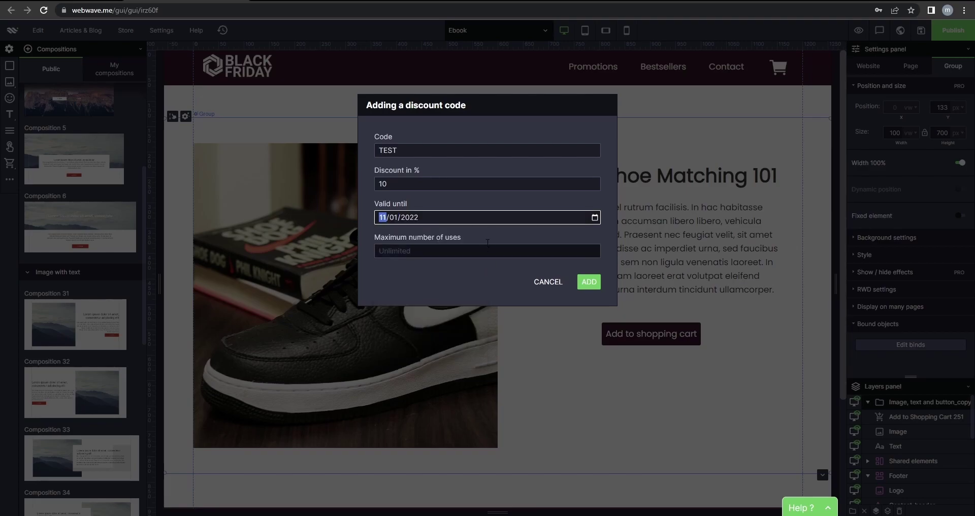
{"action": "left_click", "coordinate": [418, 248]}
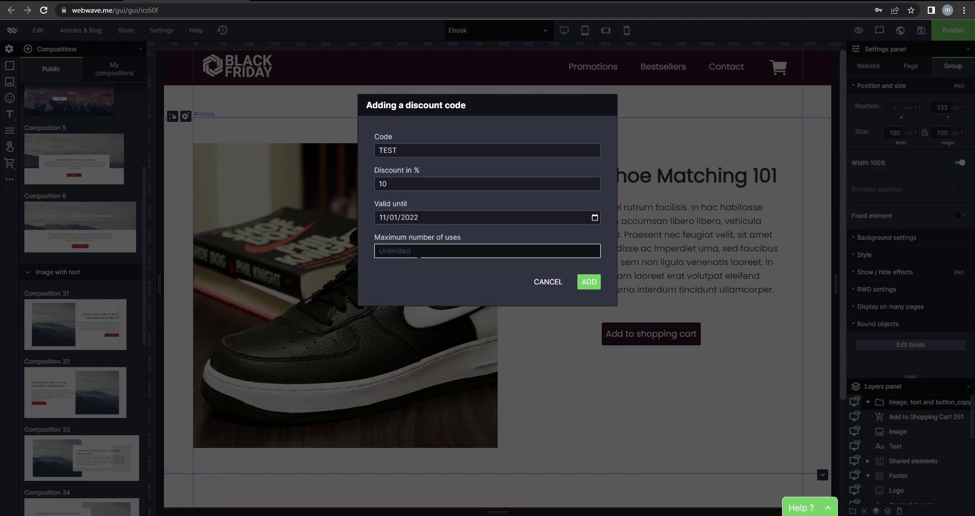
Limit the discount code to 1 use, save it, and enable shop terms acceptance.
{"action": "type", "text": "1"}
{"action": "left_click", "coordinate": [591, 286]}
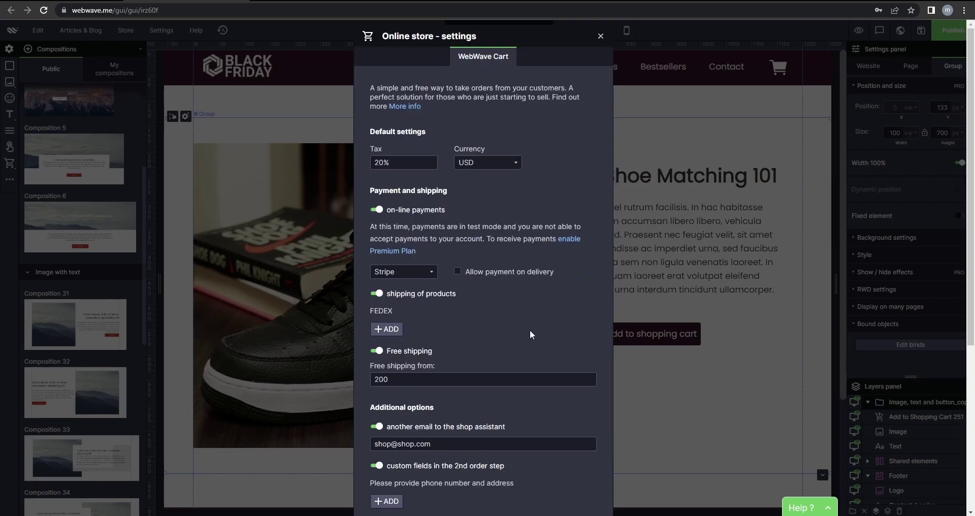
{"action": "scroll", "coordinate": [489, 329], "scroll_direction": "down", "scroll_amount": 5}
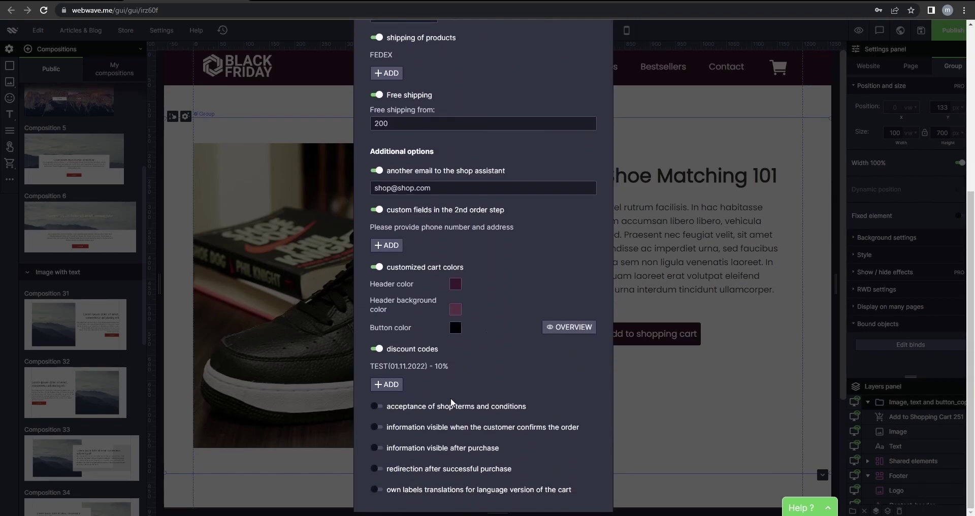
{"action": "left_click", "coordinate": [377, 406]}
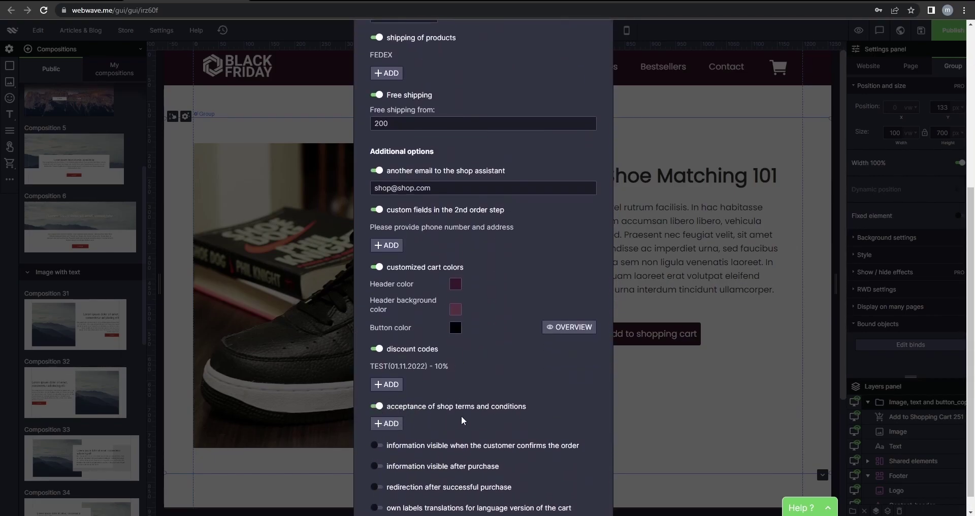
Add a T&C condition reading 'Please accept our Terms & Conditions'.
{"action": "left_click", "coordinate": [391, 423]}
{"action": "left_click", "coordinate": [427, 151]}
{"action": "type", "text": "T&C"}
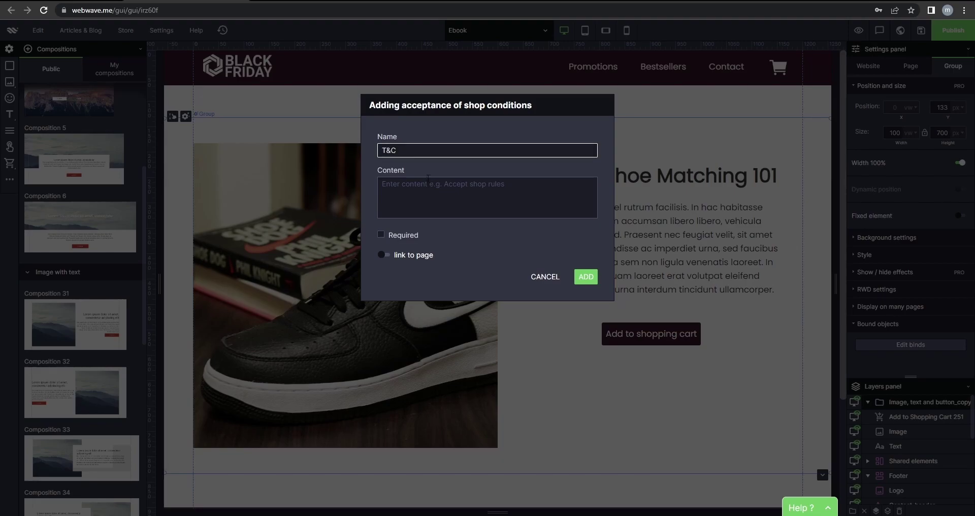
{"action": "left_click", "coordinate": [453, 199]}
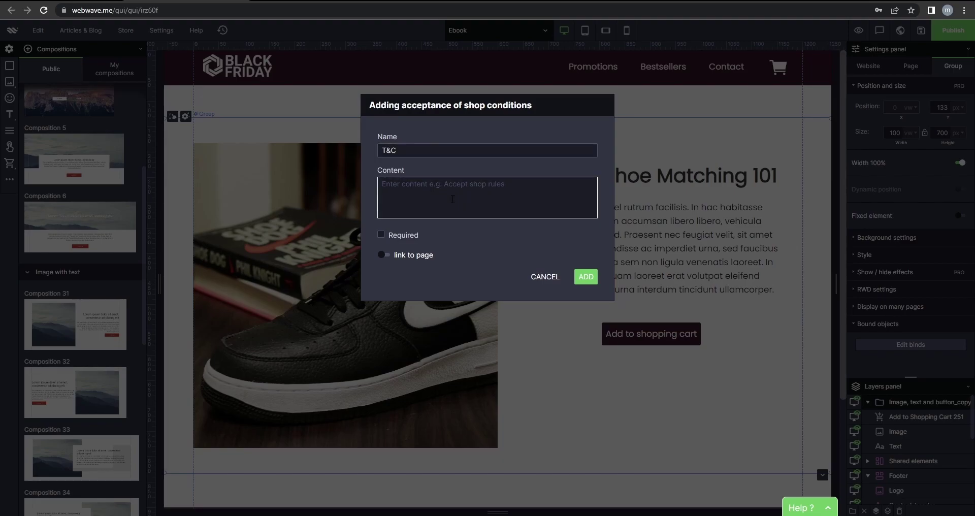
{"action": "type", "text": "Please accept our Terms"}
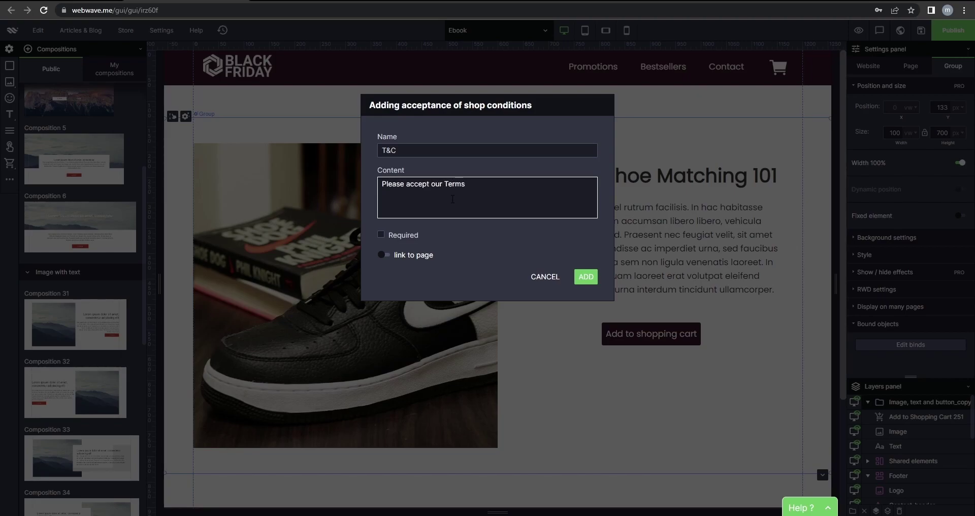
{"action": "type", "text": "Conditions"}
{"action": "left_click", "coordinate": [468, 185]}
Make the T&C condition required and link it to the Main page.
{"action": "left_click", "coordinate": [380, 235]}
{"action": "left_click", "coordinate": [384, 254]}
{"action": "left_click", "coordinate": [401, 272]}
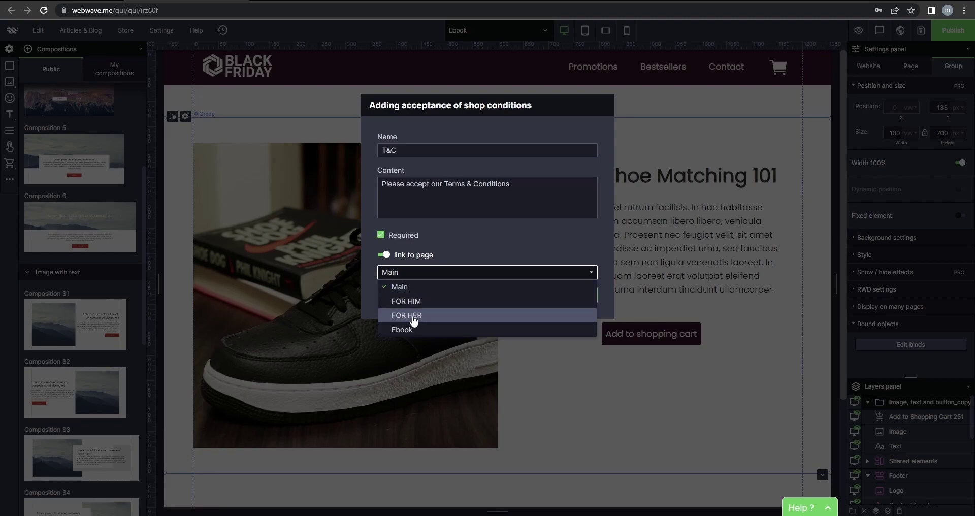
{"action": "left_click", "coordinate": [481, 255]}
{"action": "left_click", "coordinate": [406, 256]}
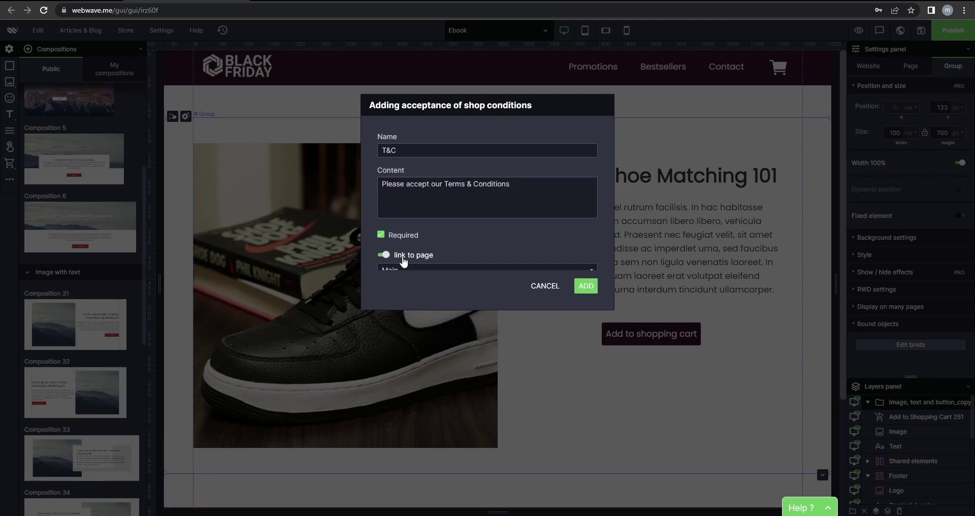
Save the T&C condition and enable the order-confirmation message for customers.
{"action": "left_click", "coordinate": [585, 295]}
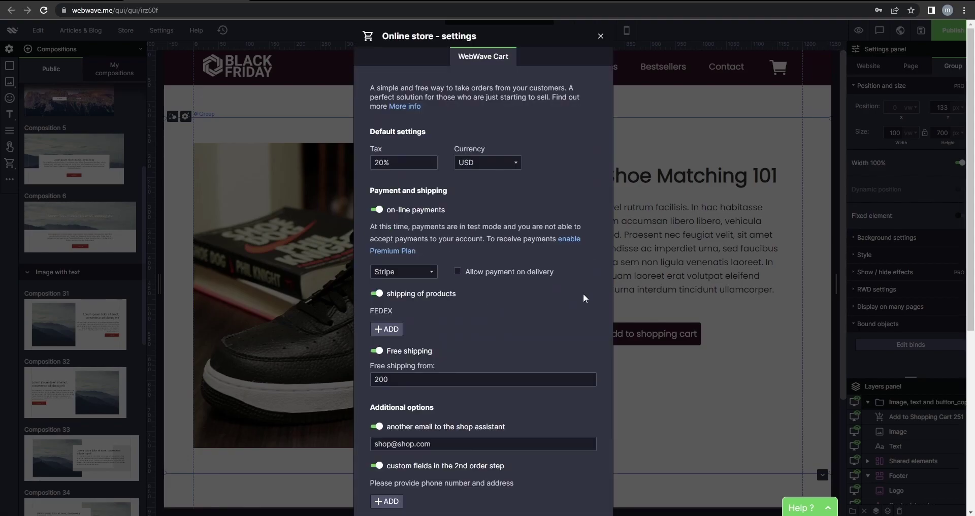
{"action": "scroll", "coordinate": [531, 307], "scroll_direction": "down", "scroll_amount": 6}
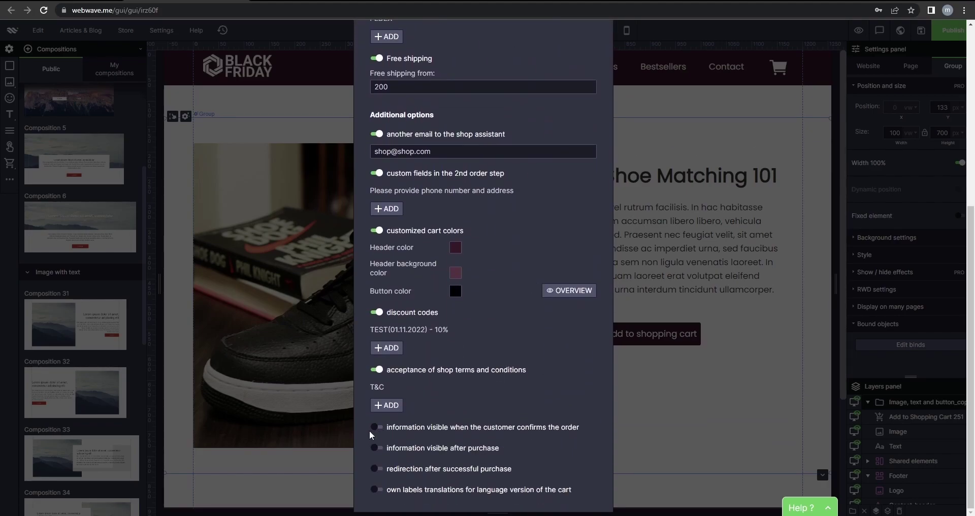
{"action": "left_click", "coordinate": [382, 430]}
{"action": "scroll", "coordinate": [440, 406], "scroll_direction": "down", "scroll_amount": 1}
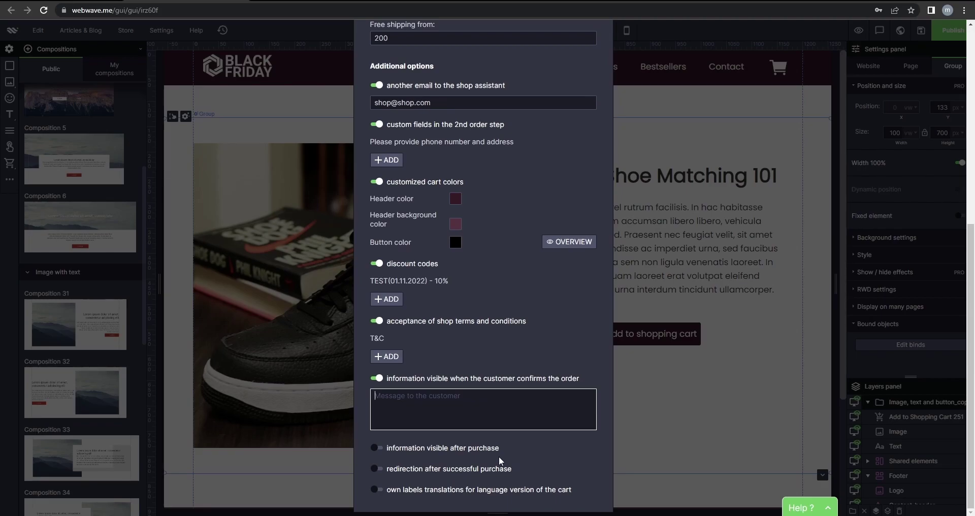
Switch on the 'redirection after successful purchase' option in the cart's Additional options.
{"action": "left_click", "coordinate": [377, 468]}
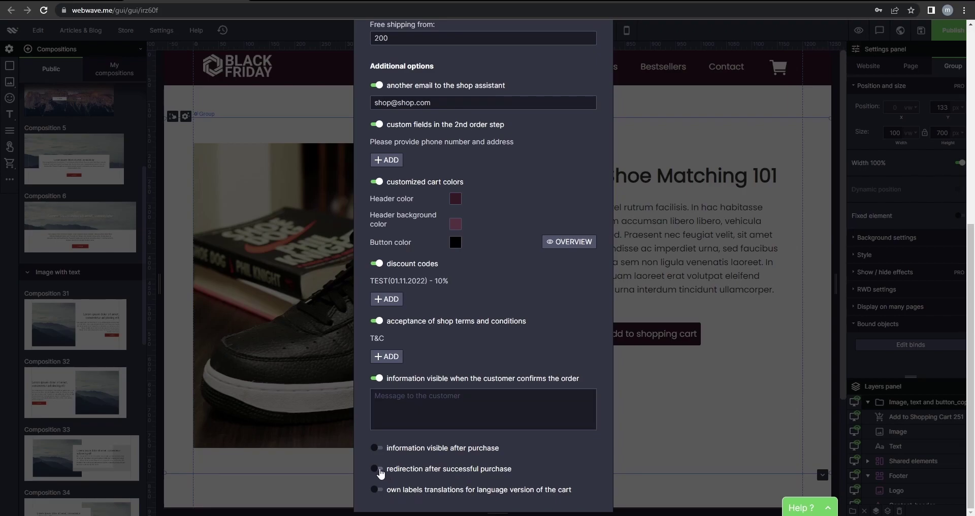
Try the article redirect option and browse its article list without choosing one.
{"action": "scroll", "coordinate": [534, 419], "scroll_direction": "down", "scroll_amount": 1}
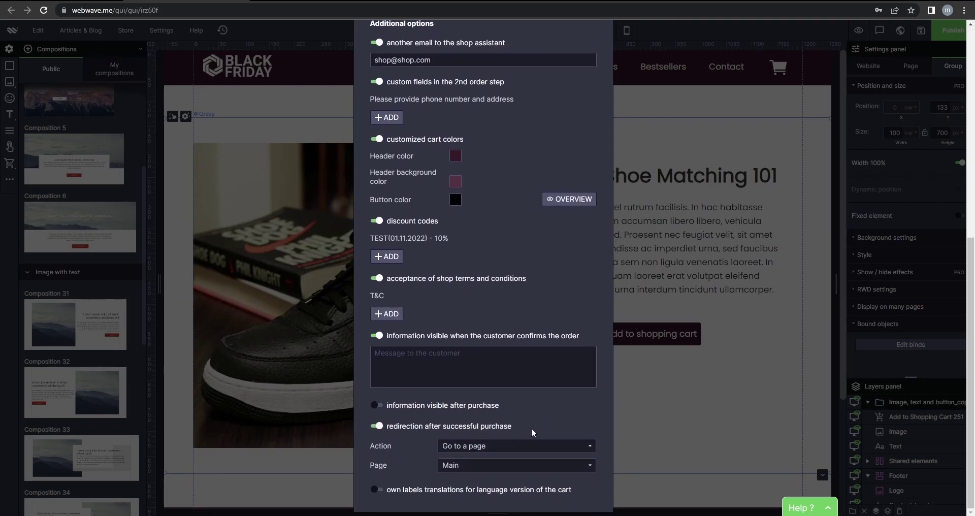
{"action": "left_click", "coordinate": [506, 449]}
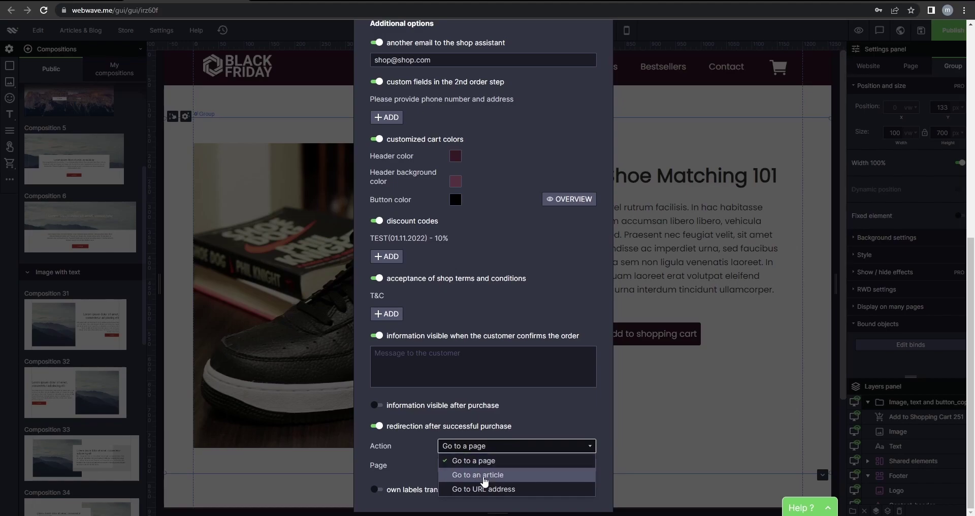
{"action": "left_click", "coordinate": [482, 475]}
{"action": "scroll", "coordinate": [534, 435], "scroll_direction": "down", "scroll_amount": 1}
{"action": "scroll", "coordinate": [534, 435], "scroll_direction": "down", "scroll_amount": 1}
{"action": "left_click", "coordinate": [505, 388]}
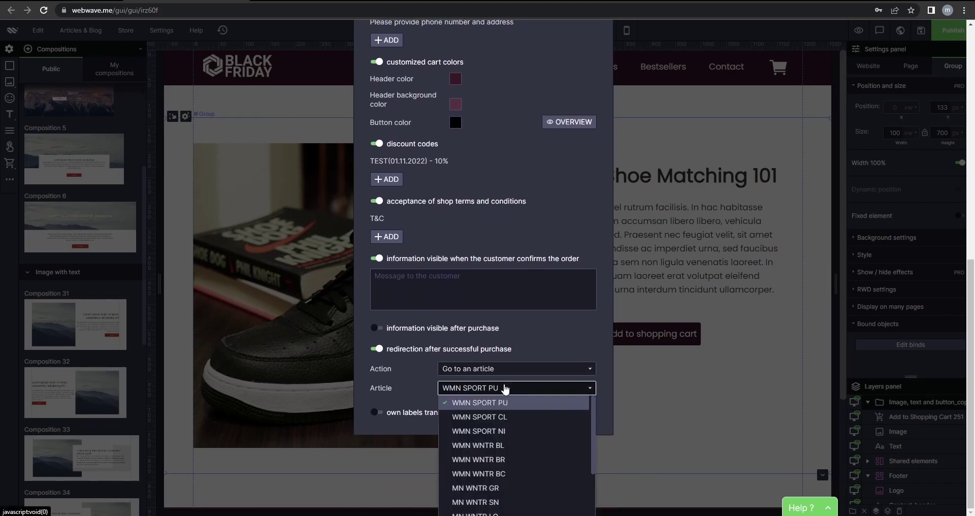
{"action": "scroll", "coordinate": [559, 437], "scroll_direction": "up", "scroll_amount": 3}
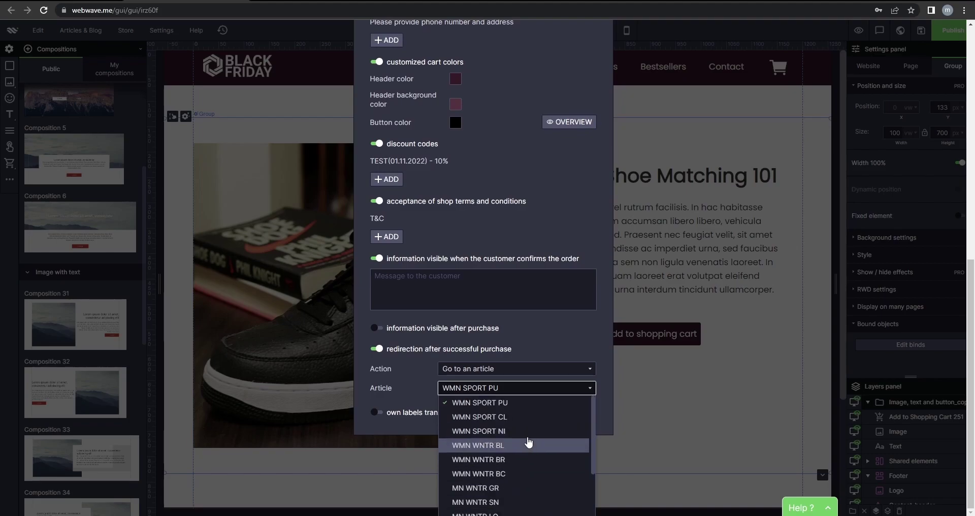
{"action": "left_click", "coordinate": [540, 388]}
{"action": "scroll", "coordinate": [540, 369], "scroll_direction": "up", "scroll_amount": 2}
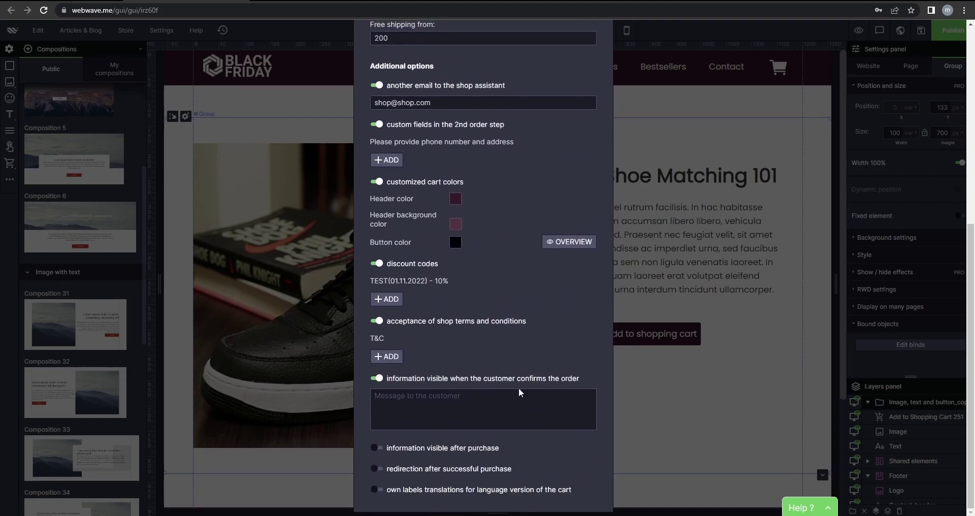
{"action": "scroll", "coordinate": [477, 472], "scroll_direction": "down", "scroll_amount": 2}
{"action": "left_click", "coordinate": [508, 369]}
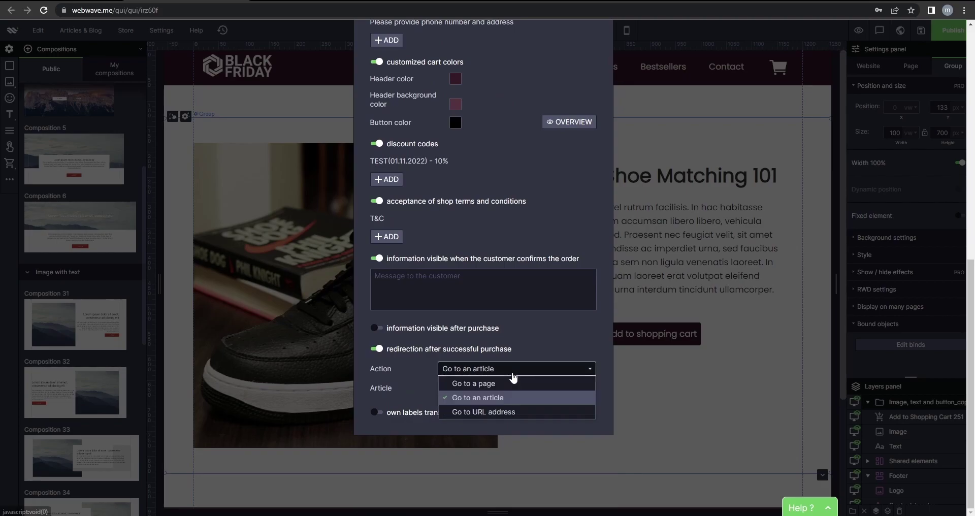
{"action": "left_click", "coordinate": [506, 412]}
{"action": "left_click", "coordinate": [504, 461]}
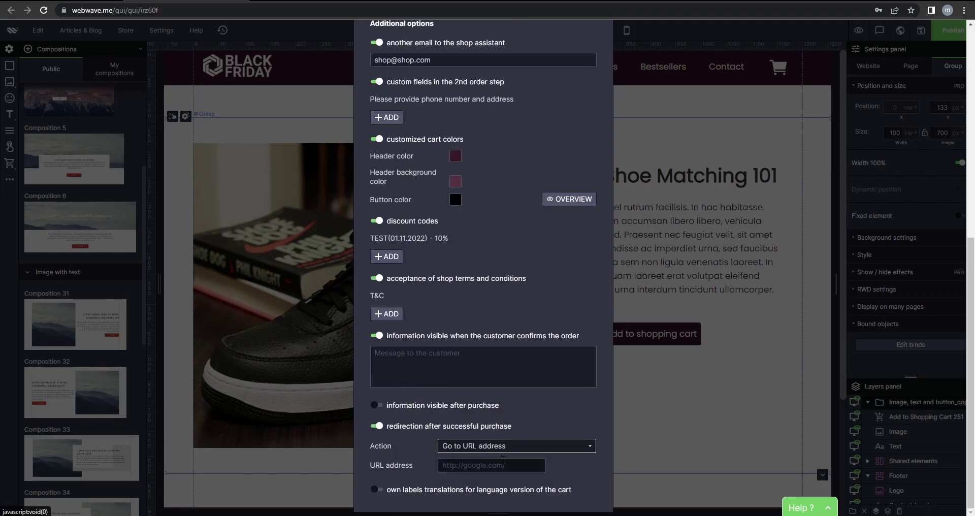
{"action": "type", "text": "www.thank"}
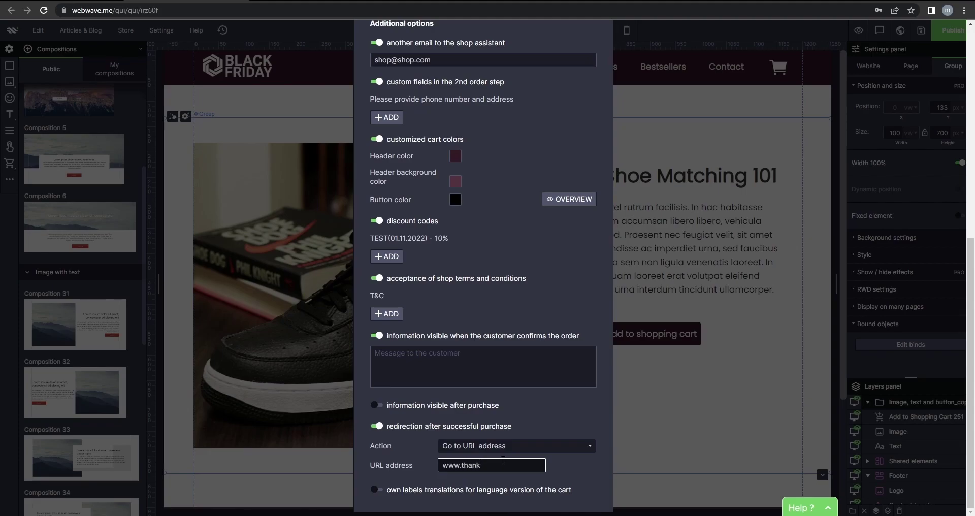
{"action": "type", "text": "you.com"}
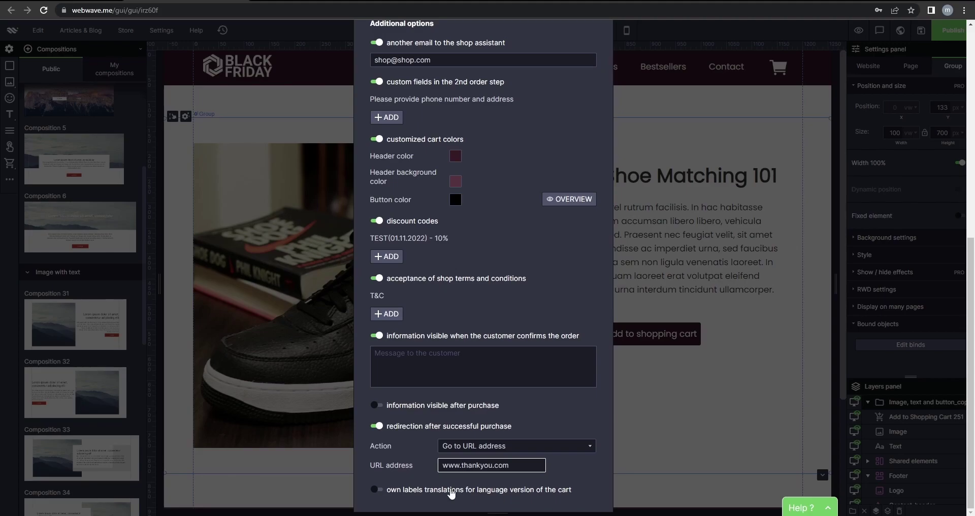
Write the customer message 'You will soon confirm'.
{"action": "left_click", "coordinate": [462, 365]}
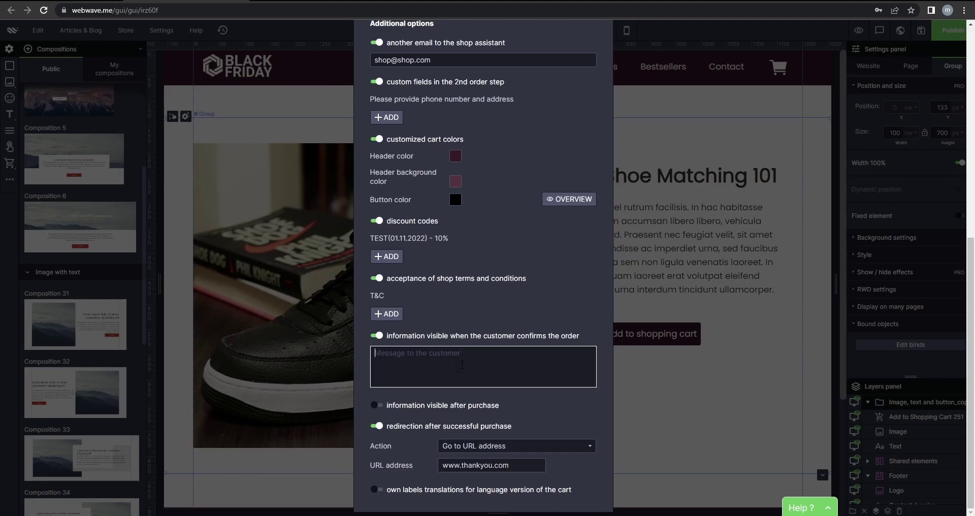
{"action": "type", "text": "You will soon confirm your order(..."}
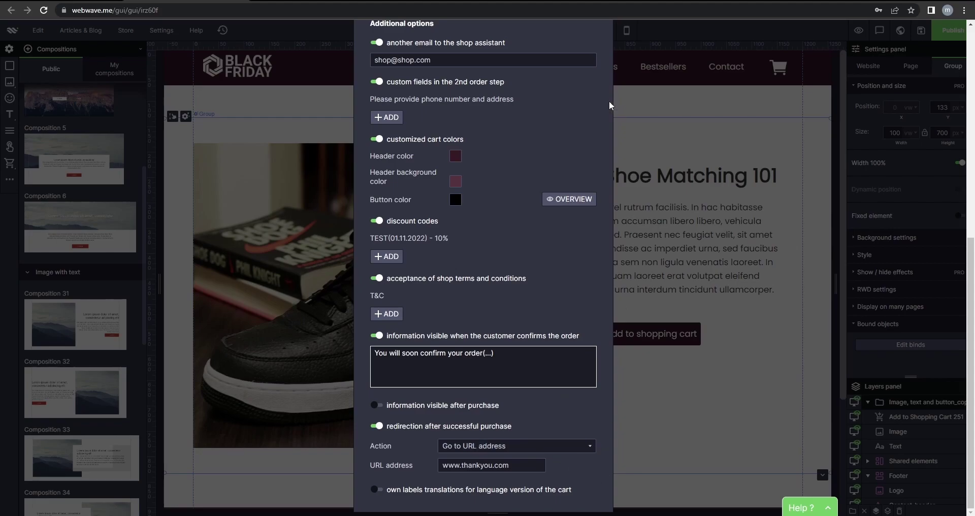
{"action": "scroll", "coordinate": [605, 59], "scroll_direction": "up", "scroll_amount": 5}
{"action": "scroll", "coordinate": [605, 59], "scroll_direction": "up", "scroll_amount": 3}
Close the store settings, publish the website, and open the live site in a new tab.
{"action": "left_click", "coordinate": [662, 32]}
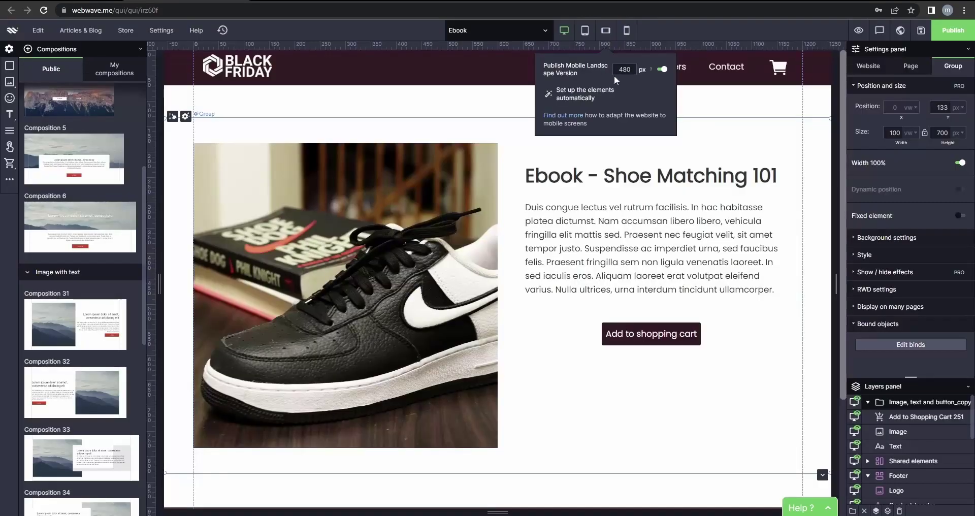
{"action": "key", "text": "Escape"}
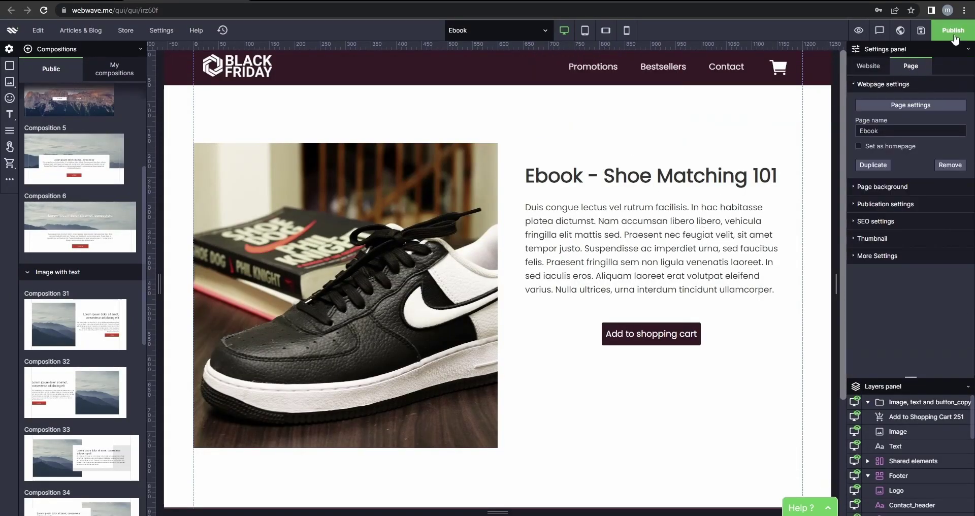
{"action": "left_click", "coordinate": [953, 32]}
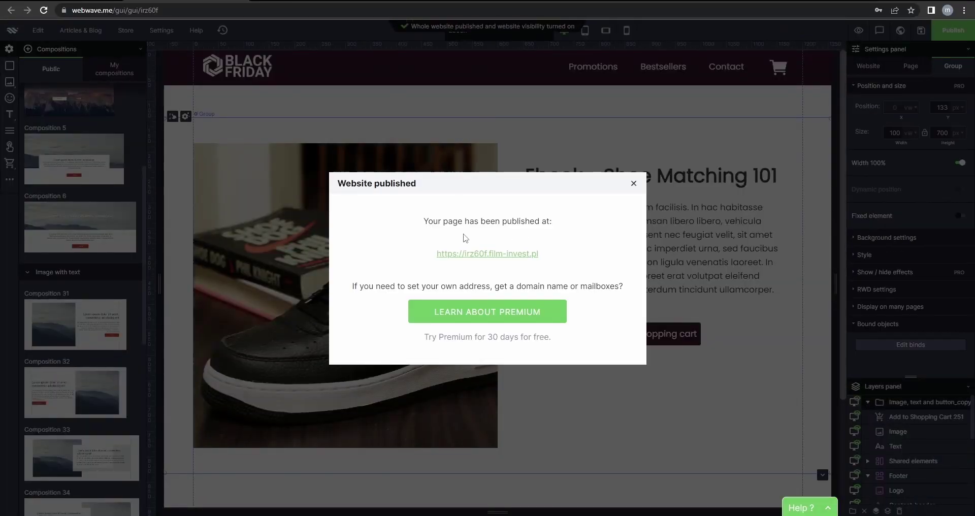
{"action": "left_click", "coordinate": [518, 254]}
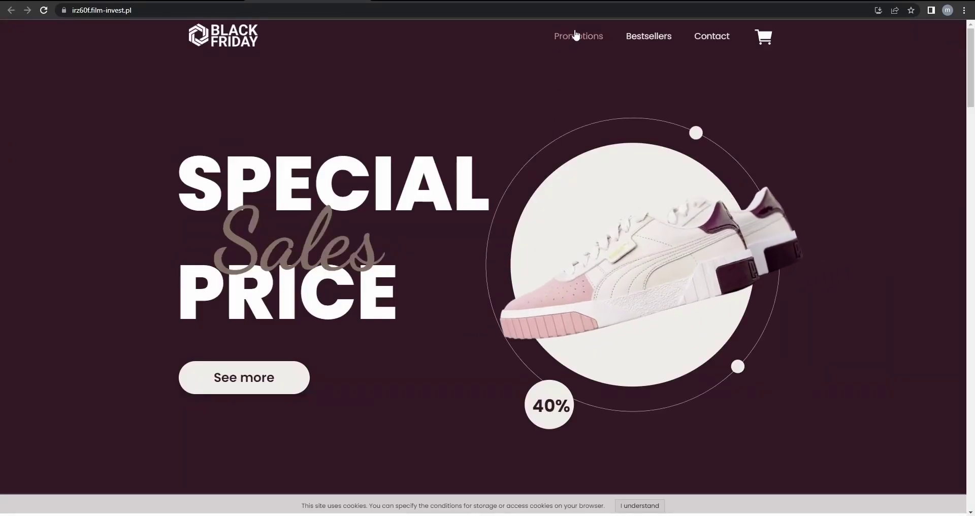
Test the live site's Promotions and Bestsellers menu links, scrolling through their sections.
{"action": "left_click", "coordinate": [576, 36]}
{"action": "scroll", "coordinate": [477, 181], "scroll_direction": "down", "scroll_amount": 20}
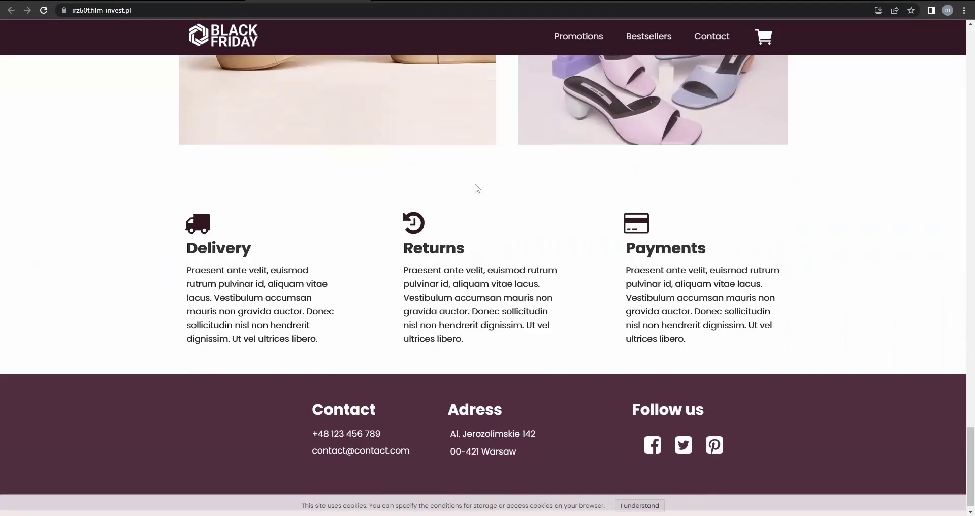
{"action": "scroll", "coordinate": [475, 185], "scroll_direction": "up", "scroll_amount": 15}
{"action": "scroll", "coordinate": [504, 183], "scroll_direction": "up", "scroll_amount": 10}
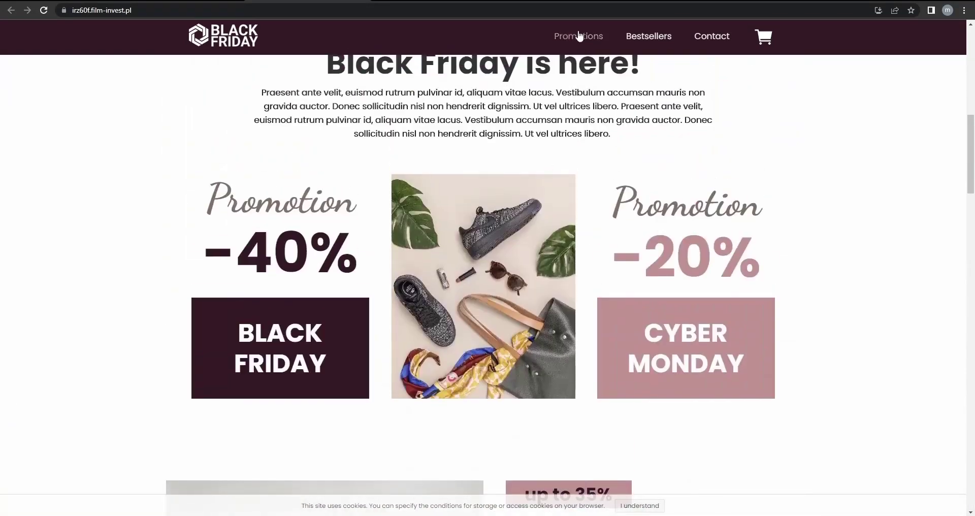
{"action": "left_click", "coordinate": [649, 36]}
{"action": "scroll", "coordinate": [635, 147], "scroll_direction": "up", "scroll_amount": 4}
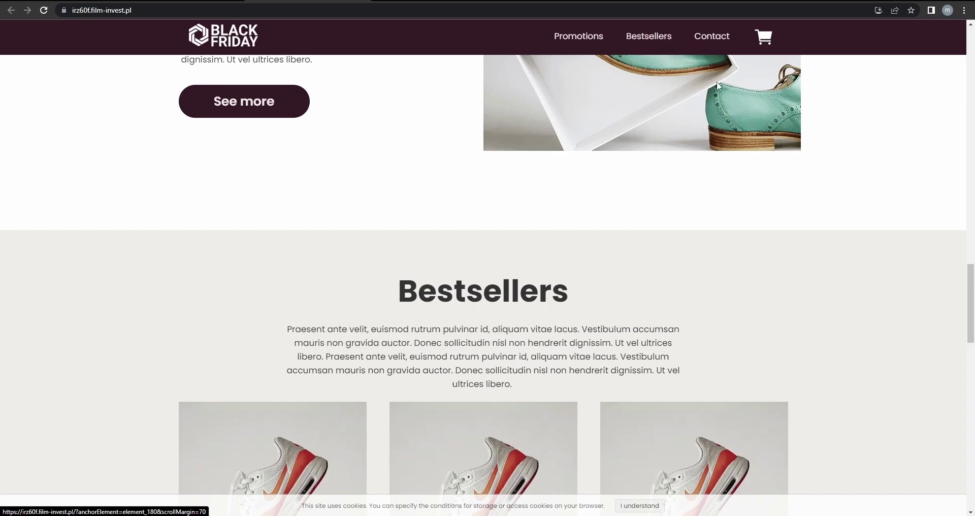
{"action": "left_click", "coordinate": [597, 39]}
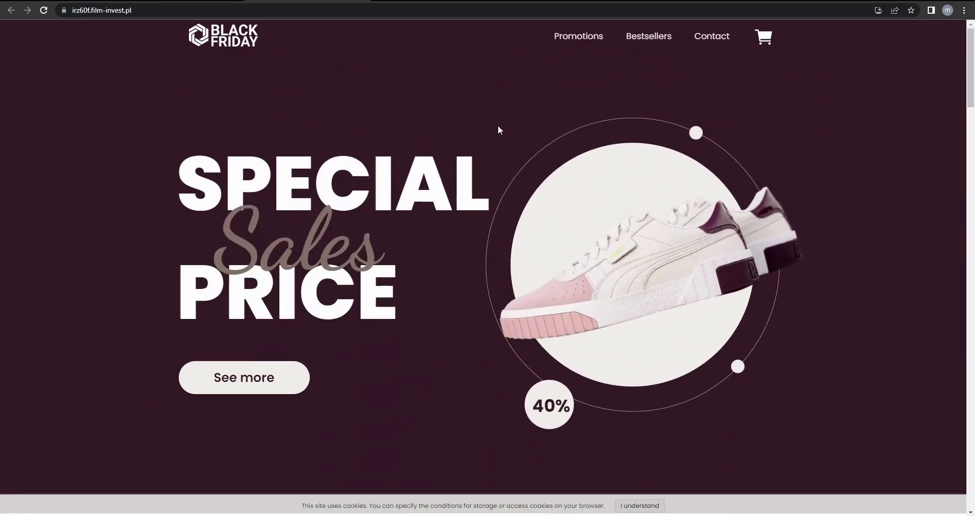
Back in the editor, open the header menu's item list and delete Promotions.
{"action": "key", "text": "ctrl+w"}
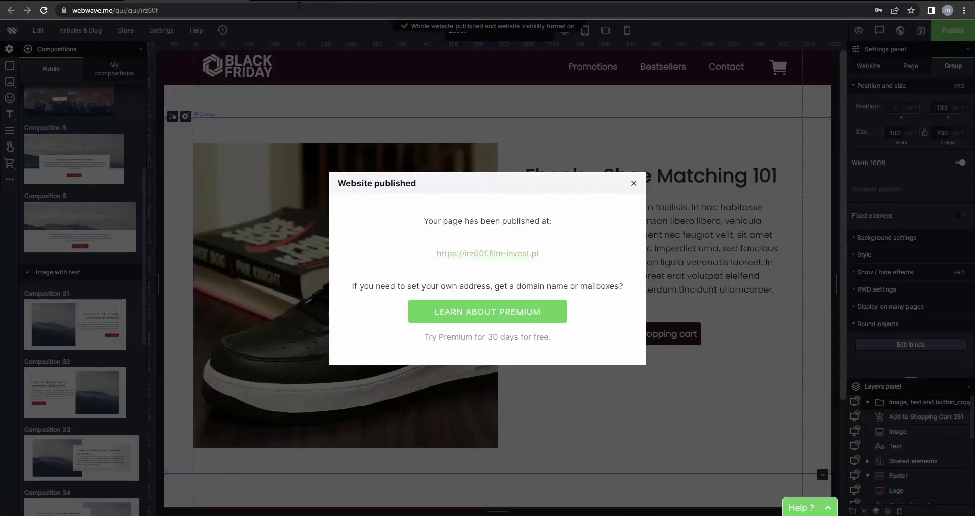
{"action": "left_click", "coordinate": [634, 184]}
{"action": "left_click", "coordinate": [593, 76]}
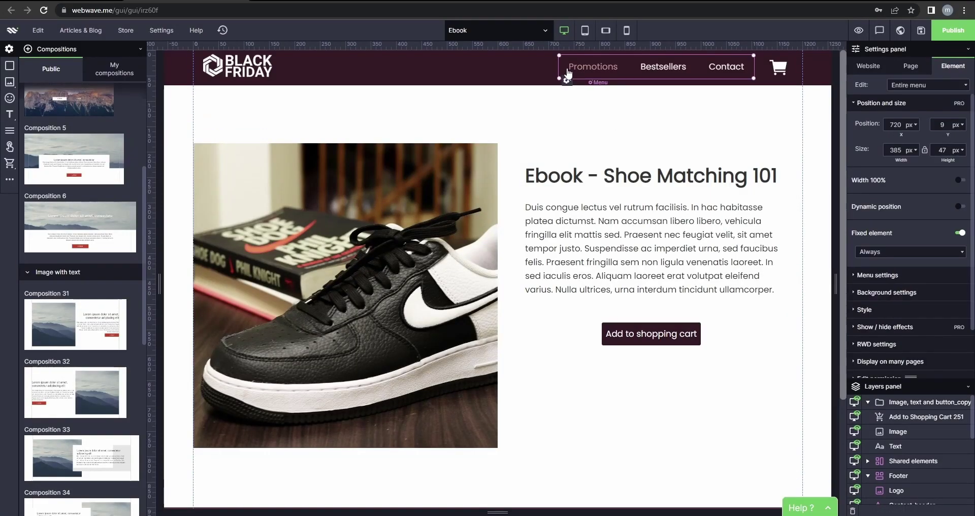
{"action": "right_click", "coordinate": [589, 76]}
{"action": "left_click", "coordinate": [592, 76]}
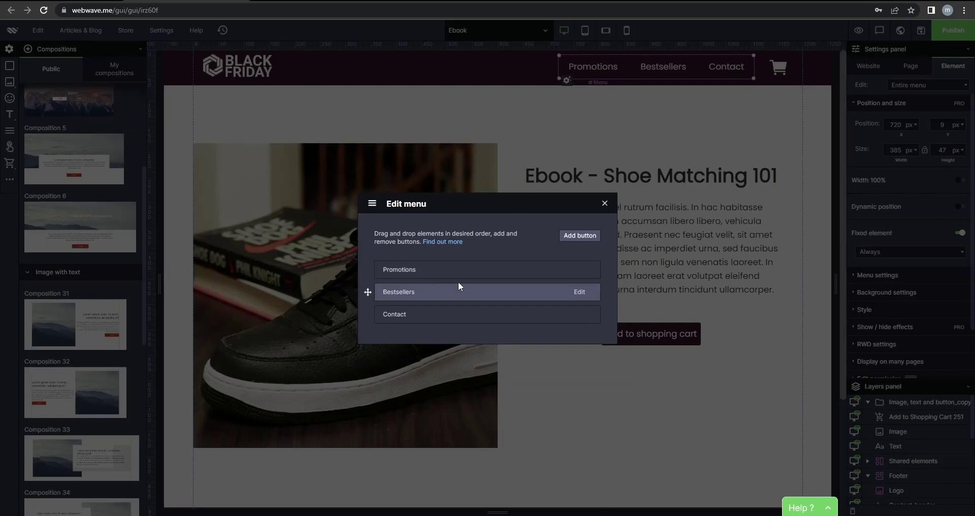
{"action": "left_click", "coordinate": [581, 275]}
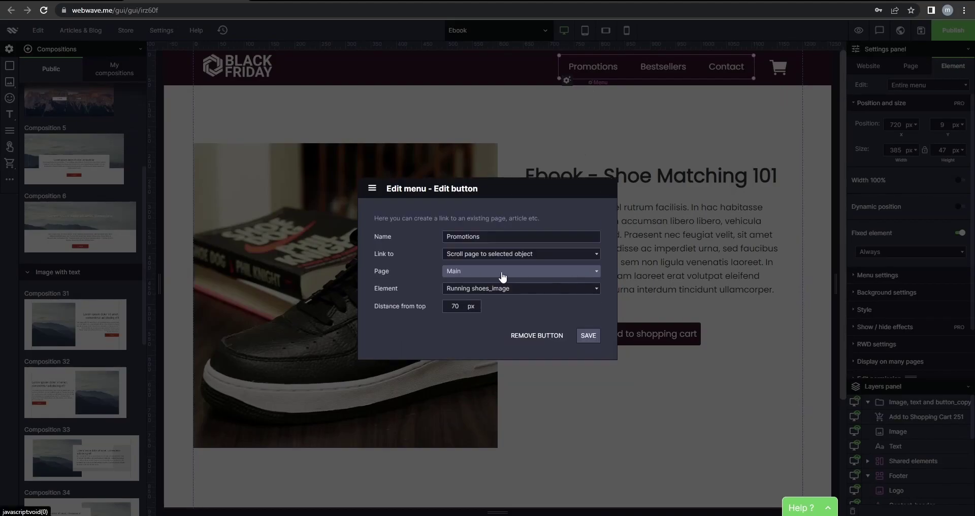
{"action": "left_click", "coordinate": [534, 334]}
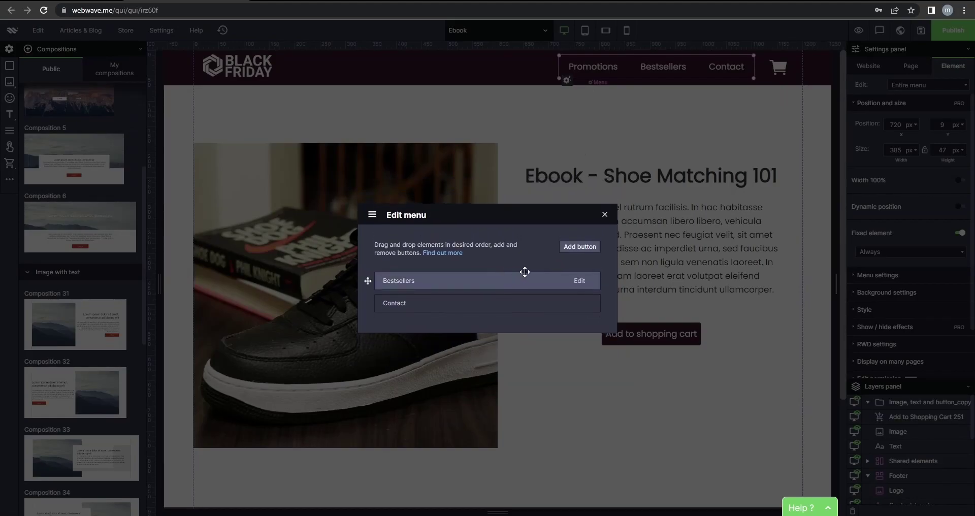
Add a Homepage menu item linked to an existing page.
{"action": "left_click", "coordinate": [579, 244]}
{"action": "left_click", "coordinate": [467, 268]}
{"action": "type", "text": "Homepage"}
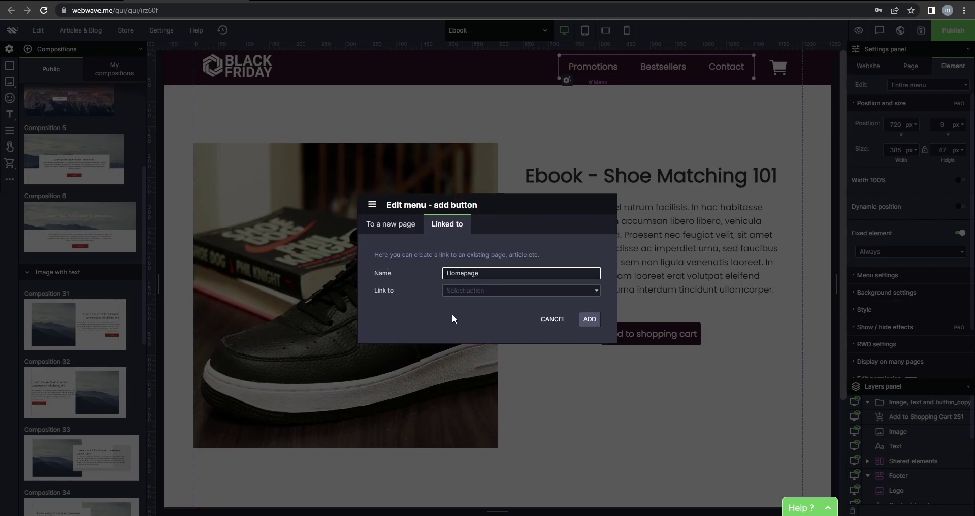
{"action": "left_click", "coordinate": [467, 290]}
{"action": "left_click", "coordinate": [478, 315]}
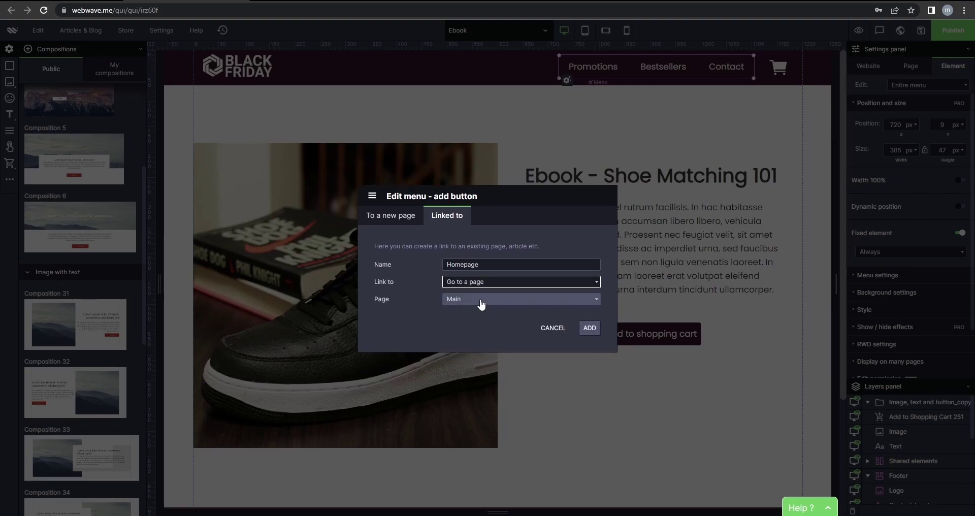
{"action": "left_click", "coordinate": [584, 330]}
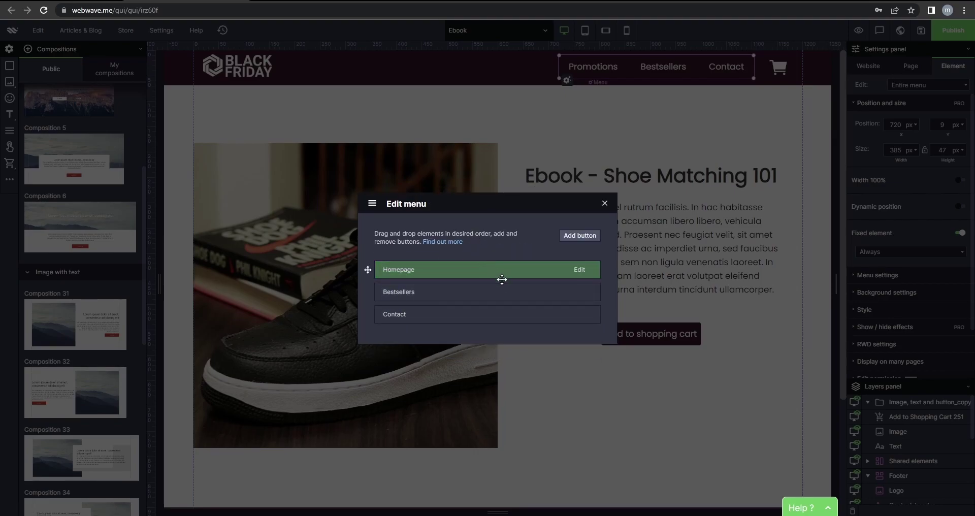
Delete Bestsellers and add a For Him item linked to the FOR HIM page.
{"action": "left_click", "coordinate": [582, 296]}
{"action": "left_click", "coordinate": [561, 336]}
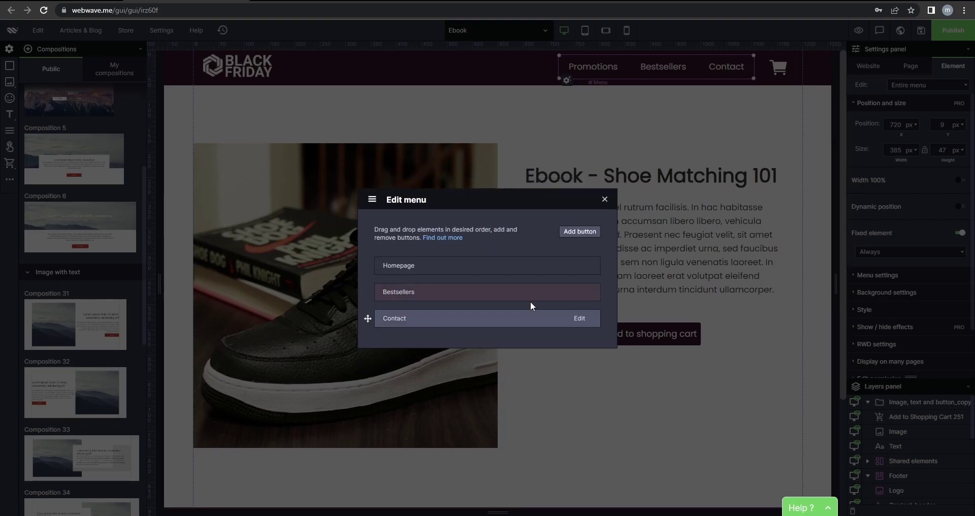
{"action": "left_click", "coordinate": [576, 246]}
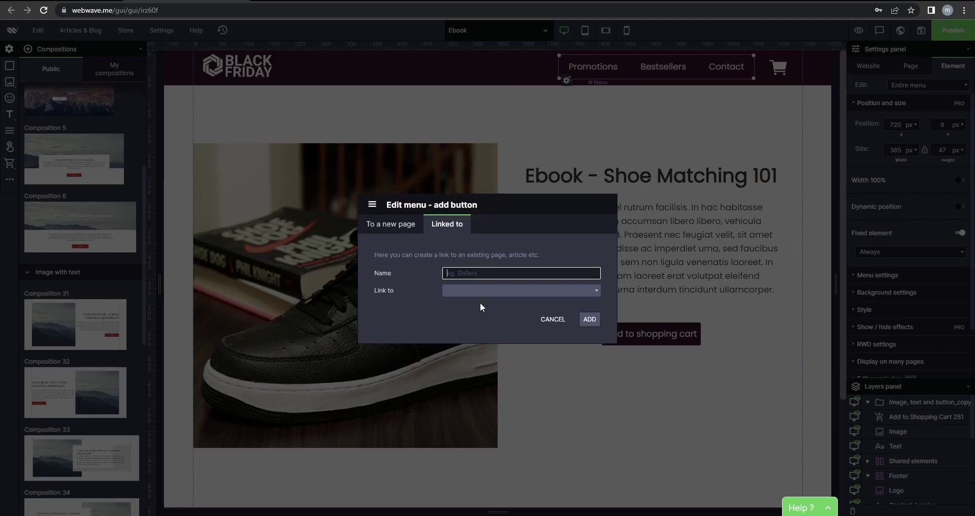
{"action": "type", "text": "For Him"}
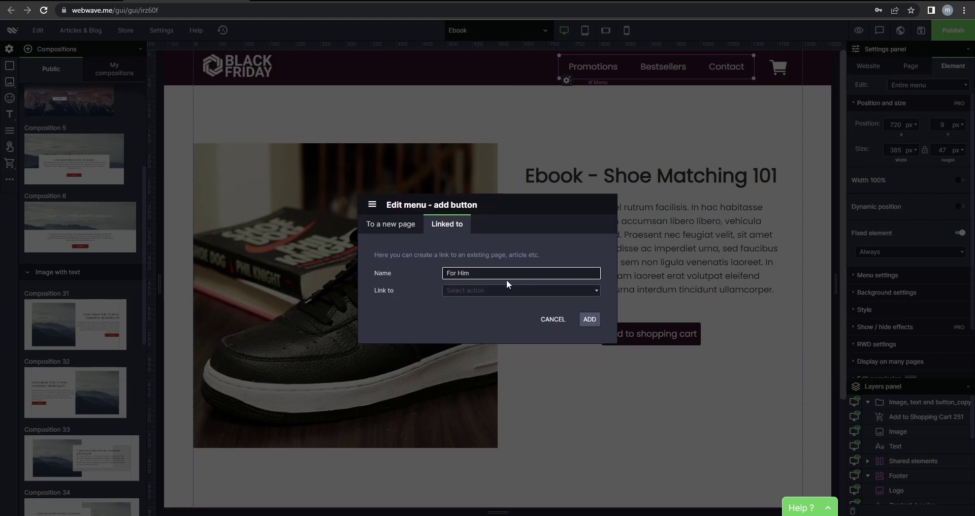
{"action": "left_click", "coordinate": [507, 287]}
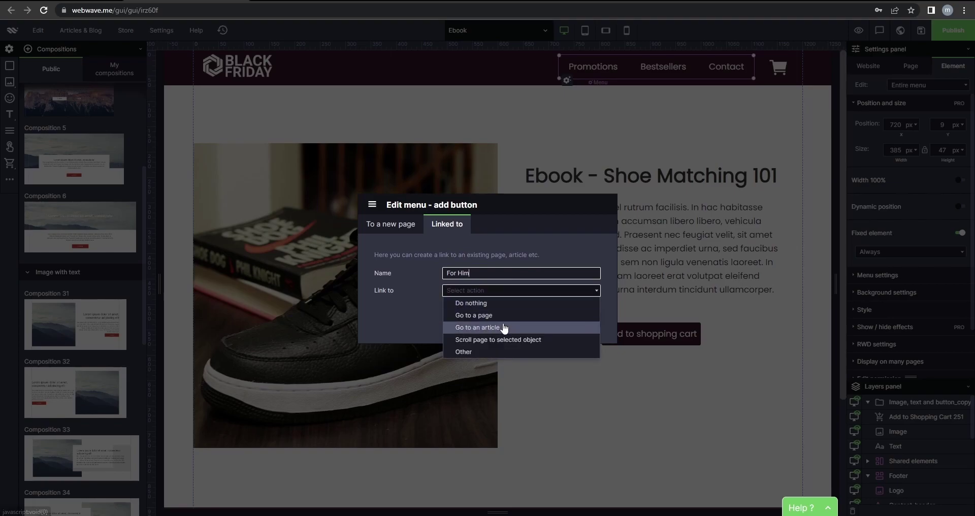
{"action": "left_click", "coordinate": [505, 317]}
{"action": "left_click", "coordinate": [481, 303]}
{"action": "left_click", "coordinate": [468, 325]}
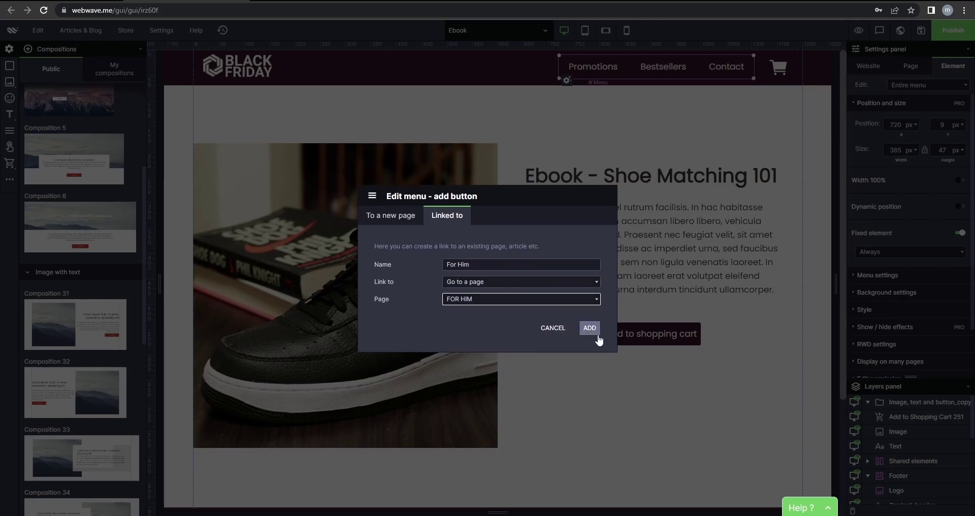
{"action": "left_click", "coordinate": [599, 335]}
Add a For Her menu item linked to the FOR HER page.
{"action": "left_click", "coordinate": [579, 235]}
{"action": "left_click", "coordinate": [472, 273]}
{"action": "type", "text": "F"}
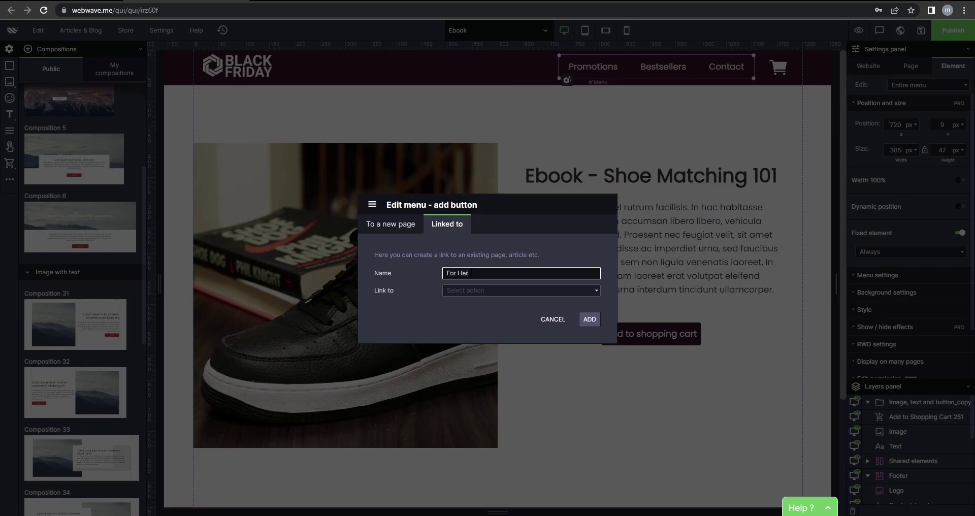
{"action": "left_click", "coordinate": [508, 290]}
{"action": "left_click", "coordinate": [491, 317]}
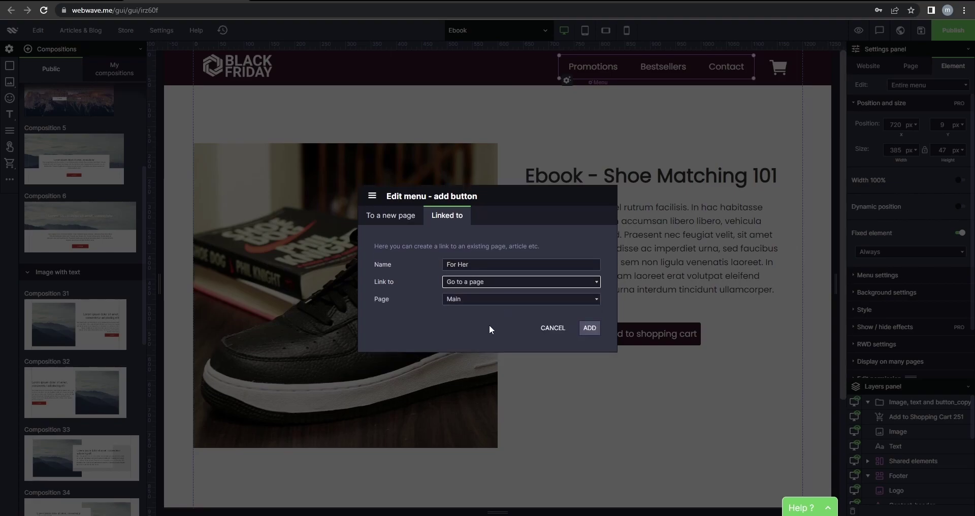
{"action": "left_click", "coordinate": [486, 304]}
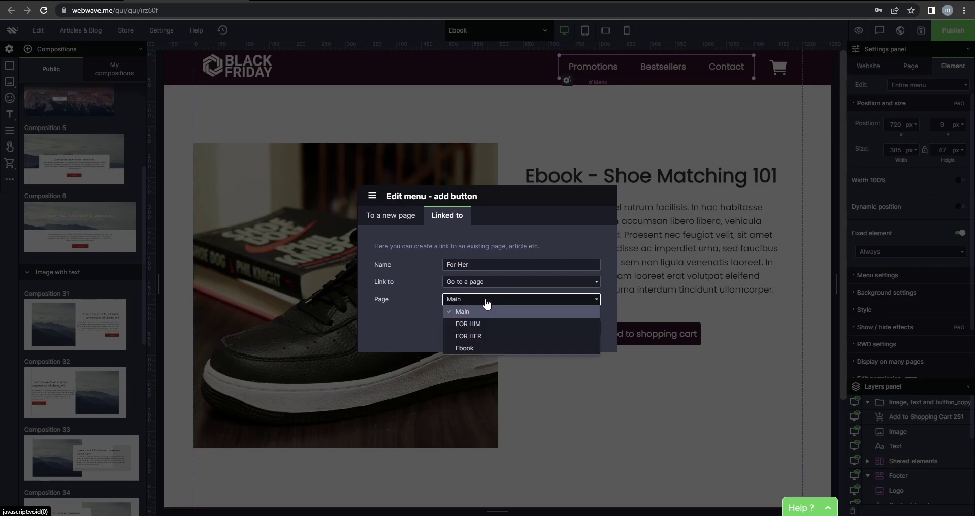
{"action": "left_click", "coordinate": [496, 320]}
{"action": "left_click", "coordinate": [590, 329]}
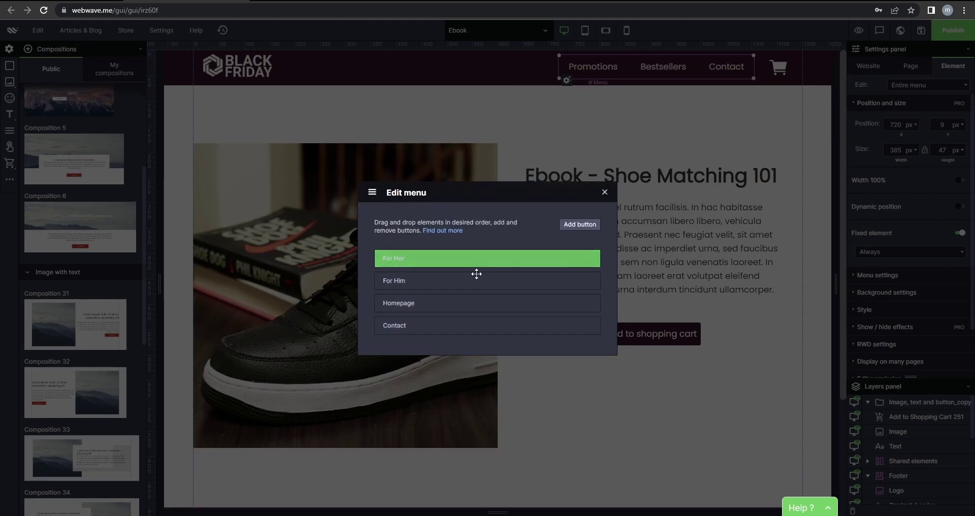
Add a Shop item with no link and nest For Her beneath it.
{"action": "left_click", "coordinate": [486, 274]}
{"action": "type", "text": "Shop"}
{"action": "left_click", "coordinate": [470, 290]}
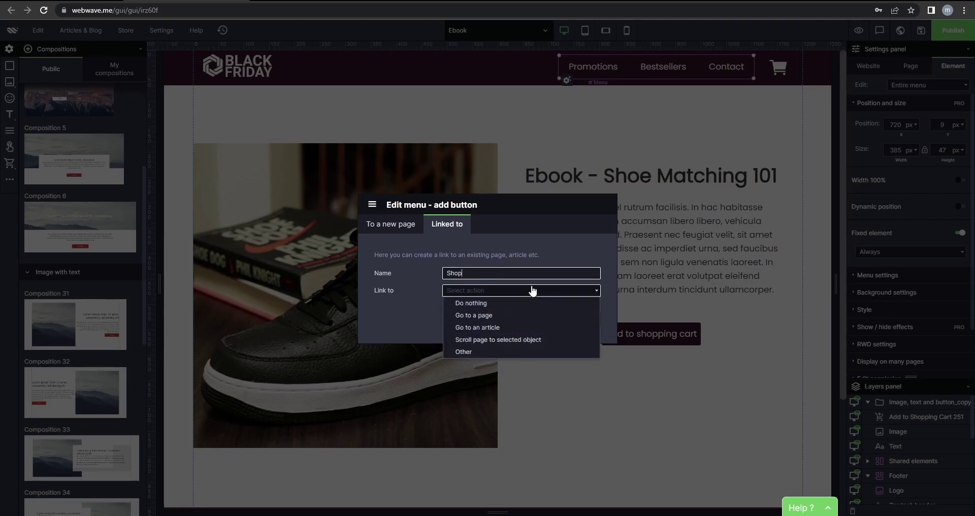
{"action": "left_click", "coordinate": [485, 307]}
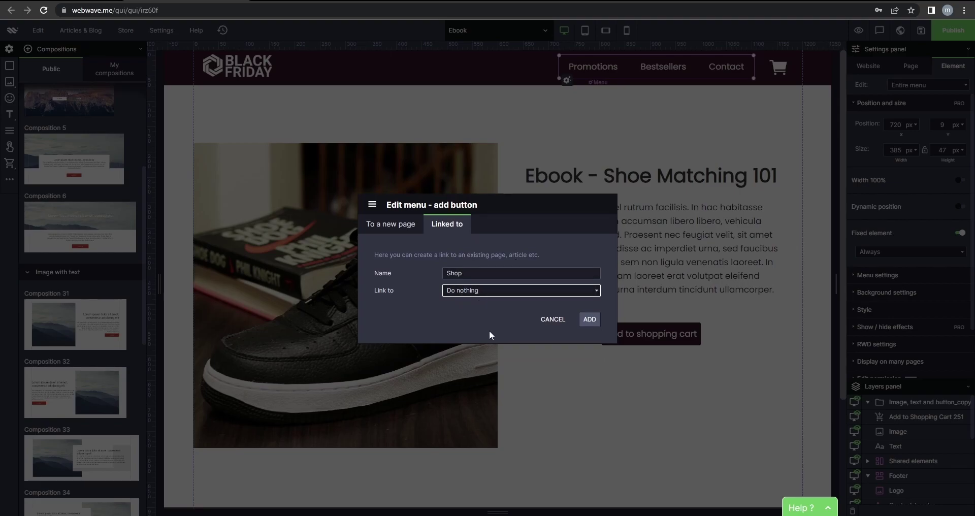
{"action": "left_click", "coordinate": [479, 294]}
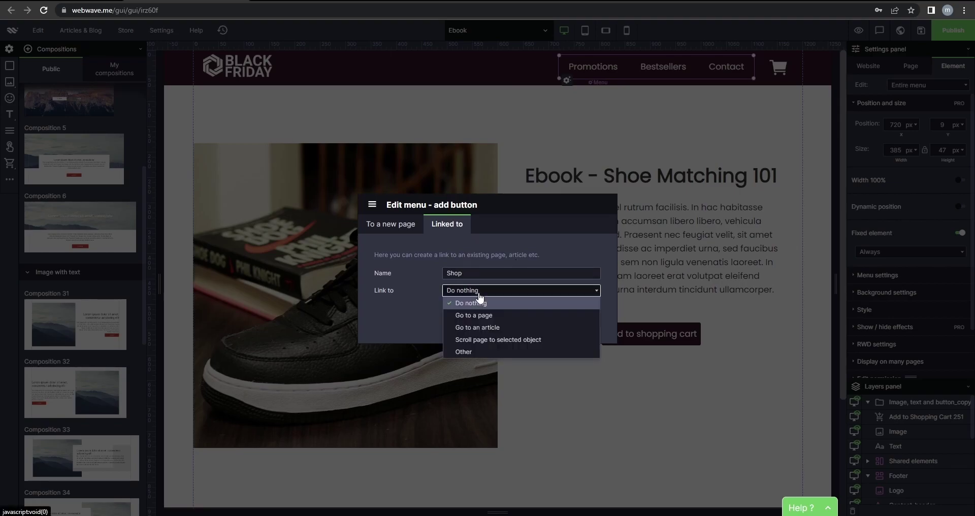
{"action": "left_click", "coordinate": [479, 301]}
{"action": "left_click", "coordinate": [588, 318]}
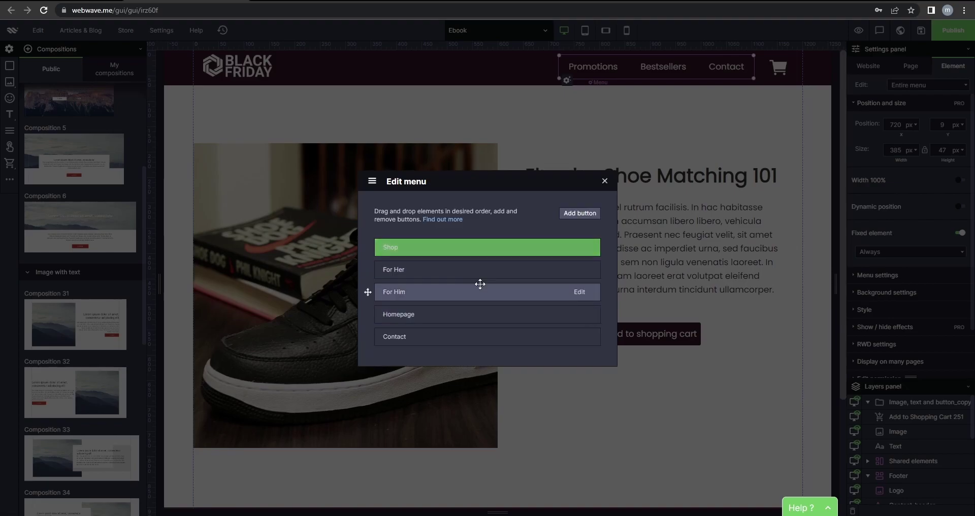
{"action": "left_click_drag", "start_coordinate": [412, 274], "coordinate": [444, 283]}
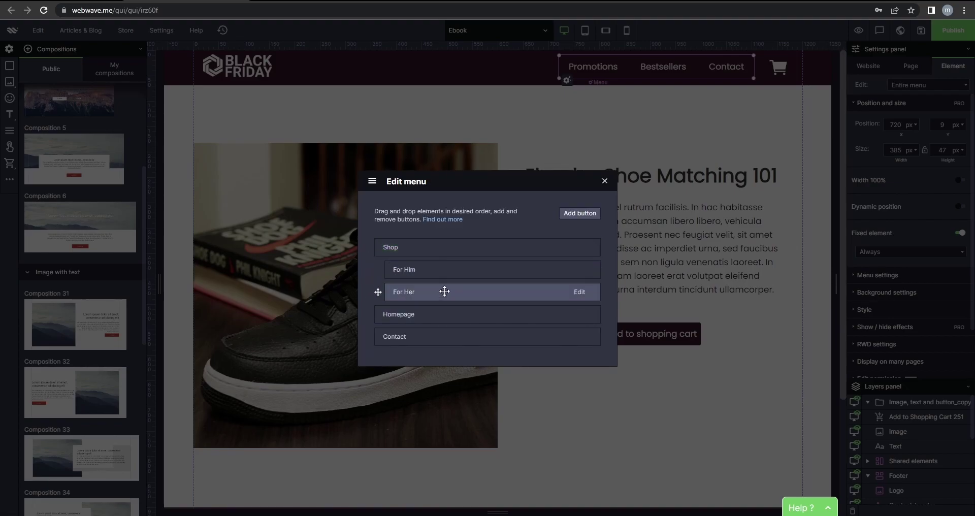
Add an Ebook menu item linked to the Ebook page.
{"action": "left_click", "coordinate": [579, 213]}
{"action": "left_click", "coordinate": [475, 271]}
{"action": "type", "text": "Ebook"}
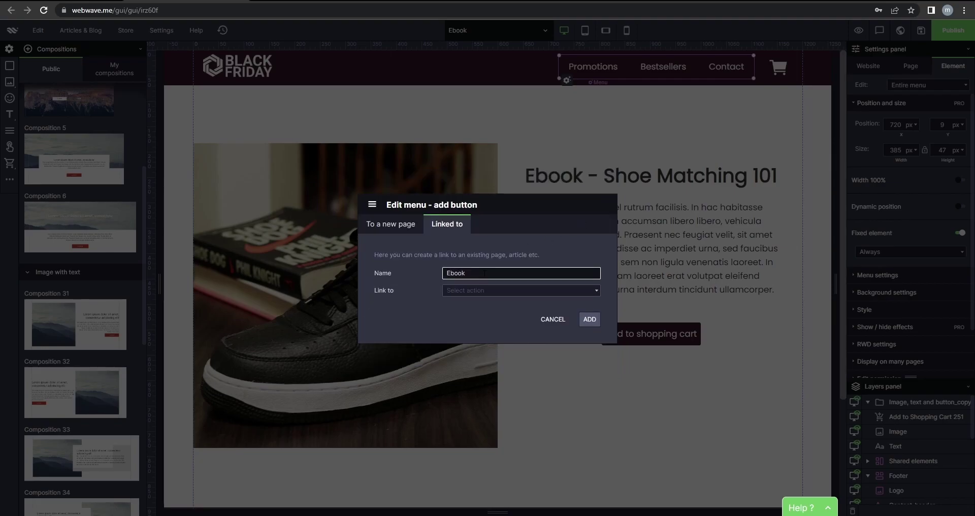
{"action": "left_click", "coordinate": [476, 290]}
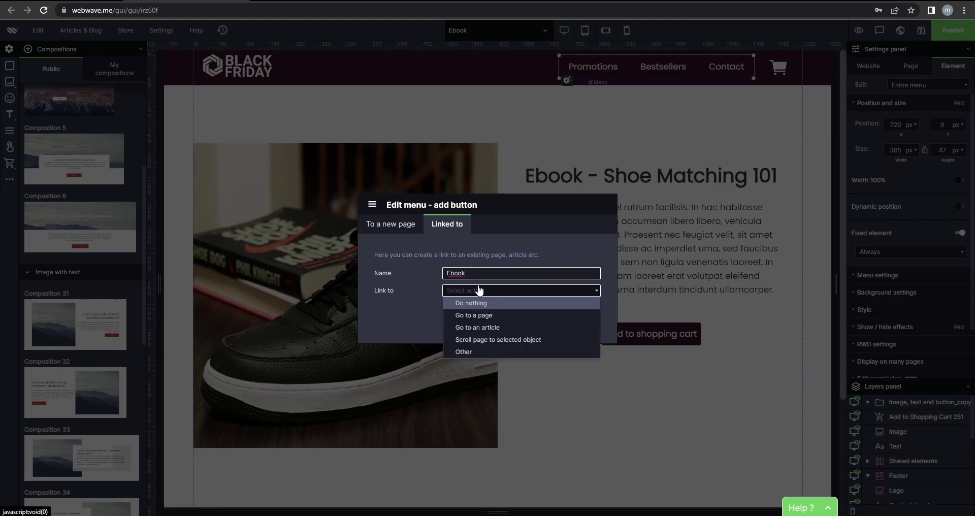
{"action": "left_click", "coordinate": [483, 315]}
{"action": "left_click", "coordinate": [488, 299]}
{"action": "left_click", "coordinate": [513, 348]}
{"action": "left_click", "coordinate": [586, 330]}
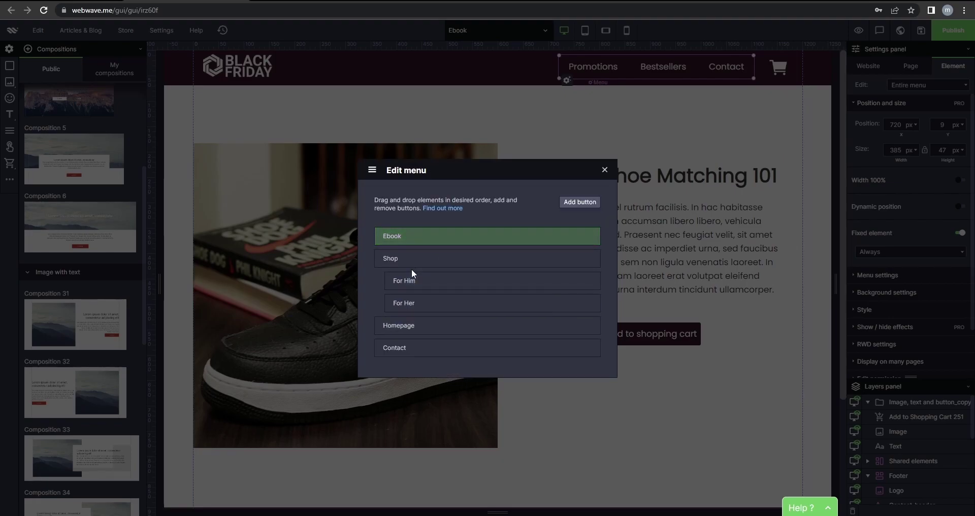
Nest Ebook under Shop after For Her and move Homepage to the top.
{"action": "left_click_drag", "start_coordinate": [447, 239], "coordinate": [445, 312]}
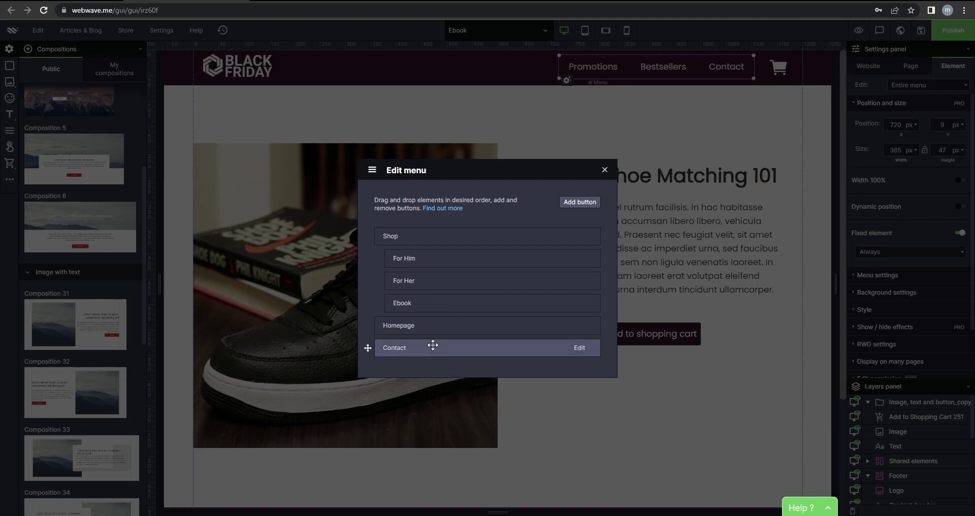
{"action": "left_click_drag", "start_coordinate": [428, 329], "coordinate": [440, 234]}
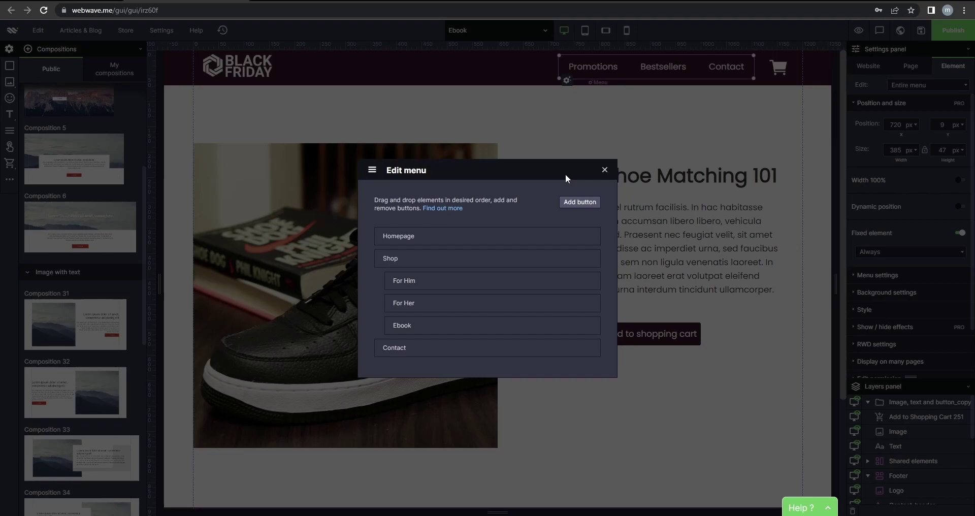
{"action": "left_click", "coordinate": [604, 173]}
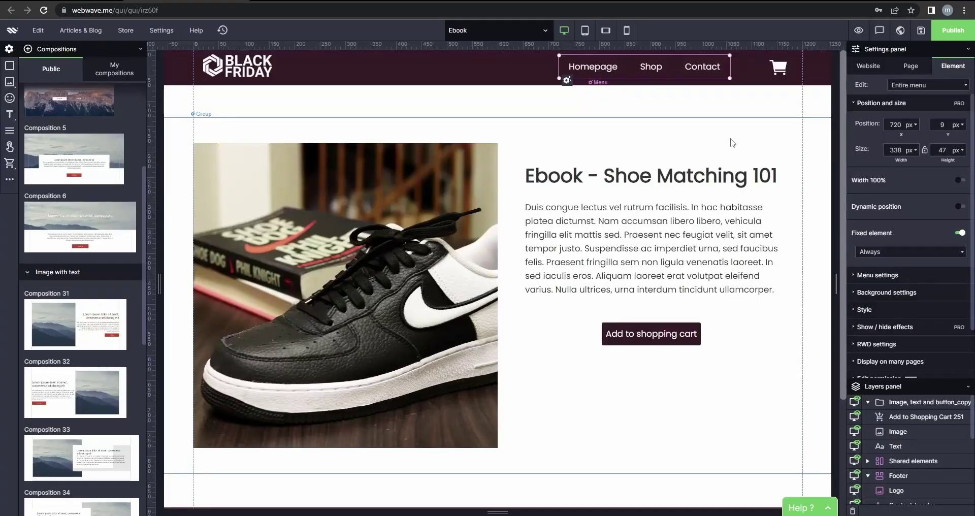
Give the Ebook submenu button a dark recently used background colour.
{"action": "left_click", "coordinate": [655, 74]}
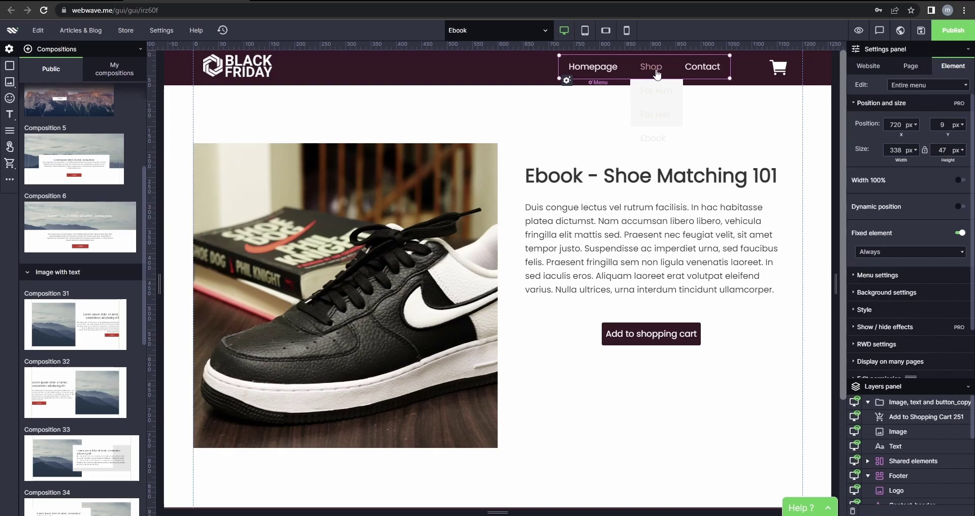
{"action": "left_click", "coordinate": [655, 71]}
{"action": "left_click", "coordinate": [656, 71]}
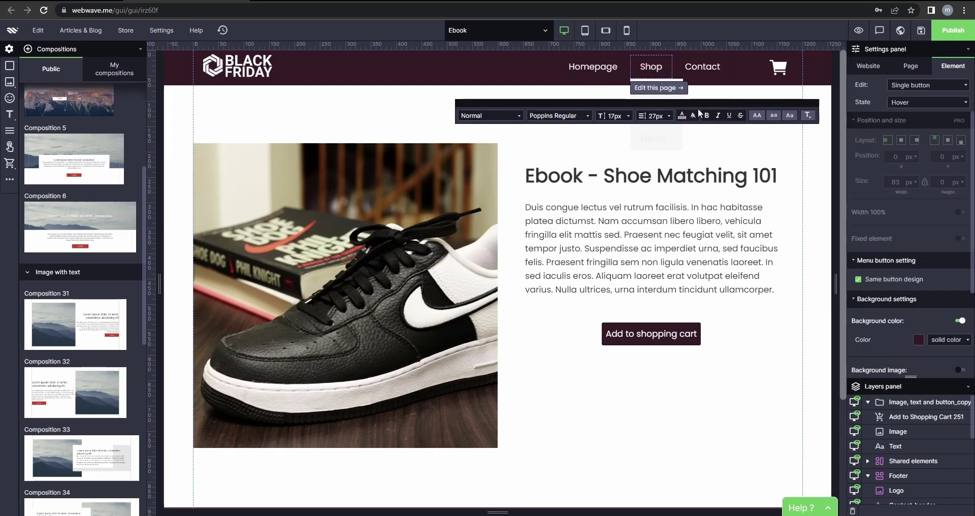
{"action": "left_click_drag", "start_coordinate": [710, 101], "coordinate": [671, 243]}
{"action": "left_click", "coordinate": [661, 134]}
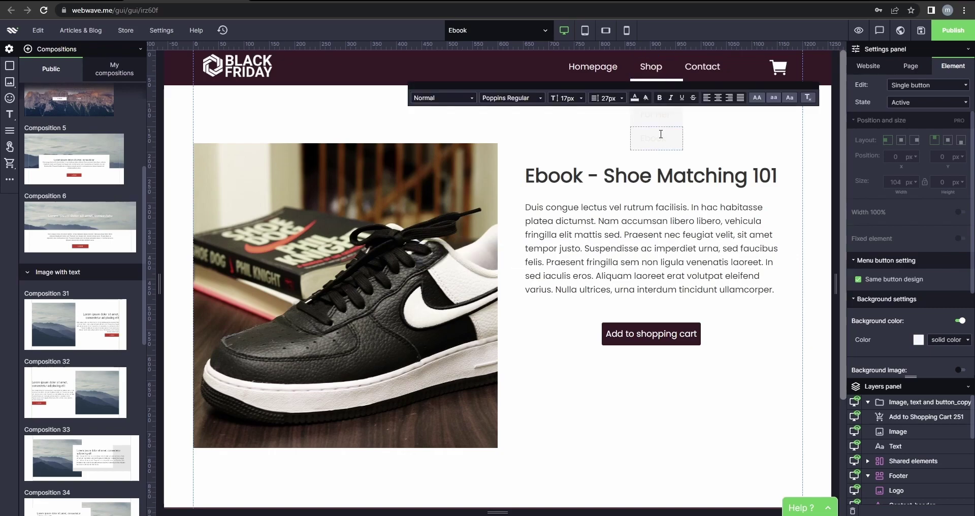
{"action": "left_click", "coordinate": [919, 340]}
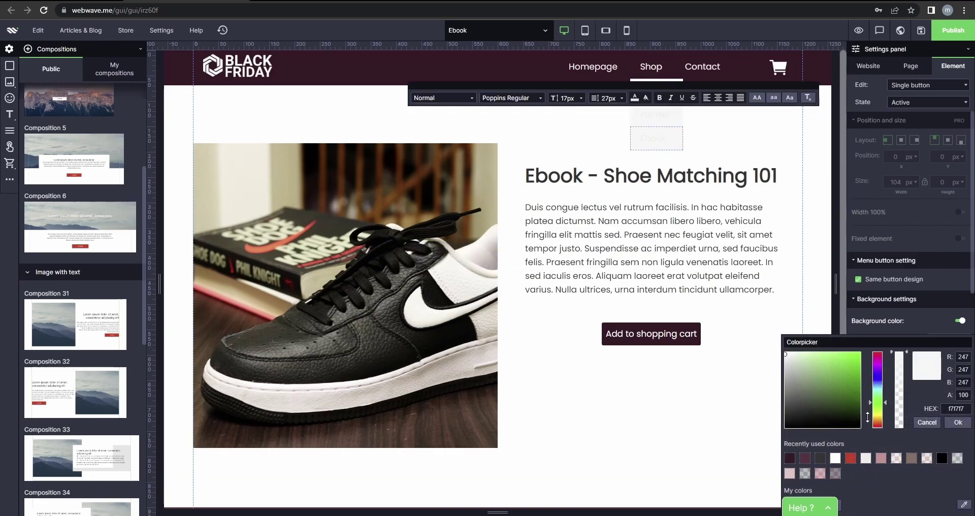
{"action": "left_click", "coordinate": [796, 459]}
{"action": "left_click", "coordinate": [958, 422]}
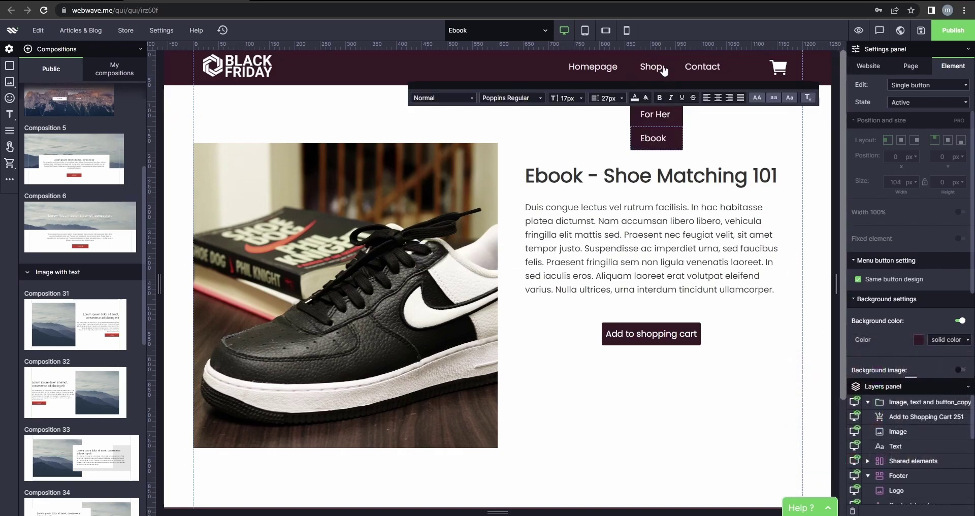
{"action": "left_click", "coordinate": [655, 130]}
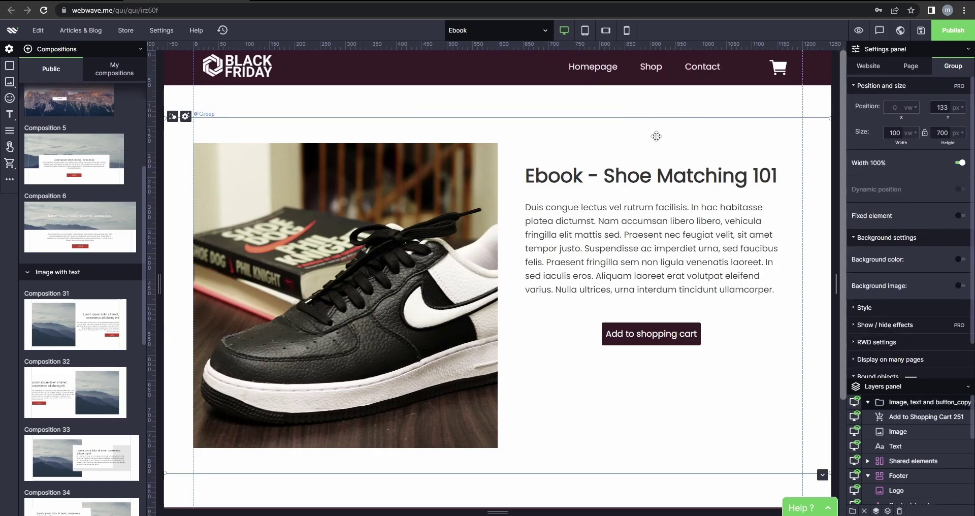
Set the For Him button's Active state to a dark maroon background colour.
{"action": "left_click", "coordinate": [656, 72]}
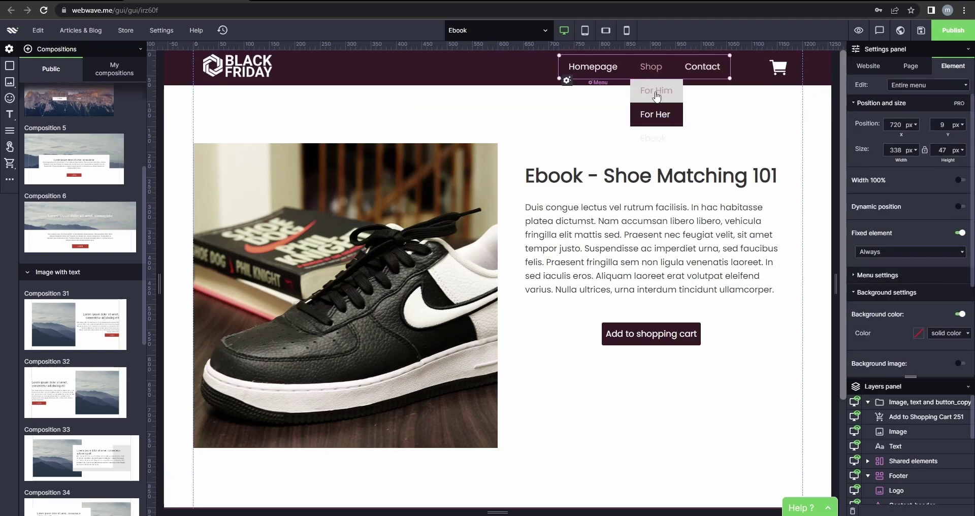
{"action": "left_click", "coordinate": [656, 96]}
{"action": "left_click", "coordinate": [929, 102]}
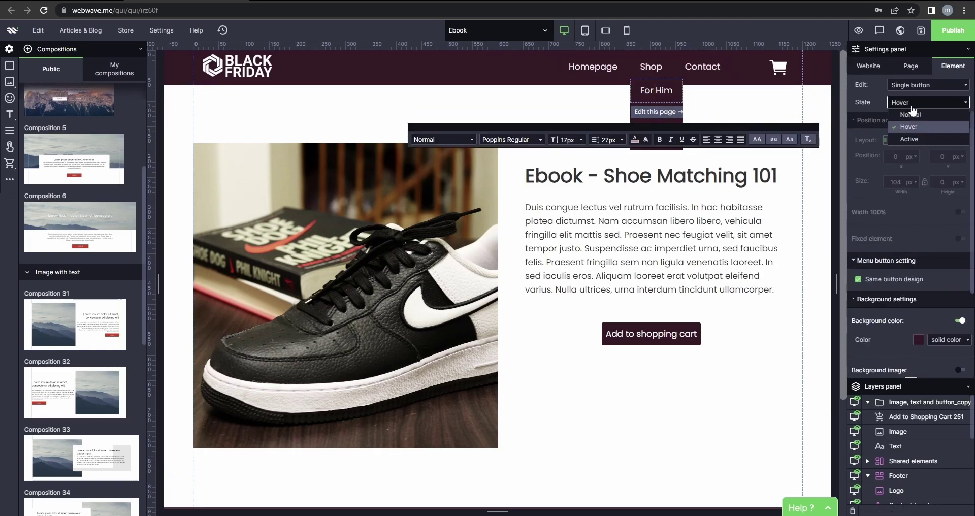
{"action": "left_click", "coordinate": [909, 139]}
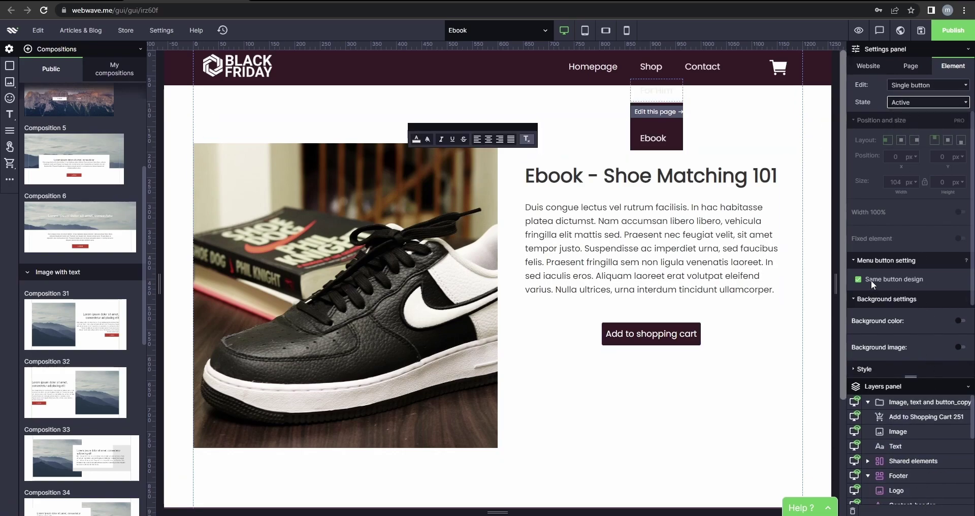
{"action": "left_click", "coordinate": [959, 320]}
{"action": "left_click", "coordinate": [932, 337]}
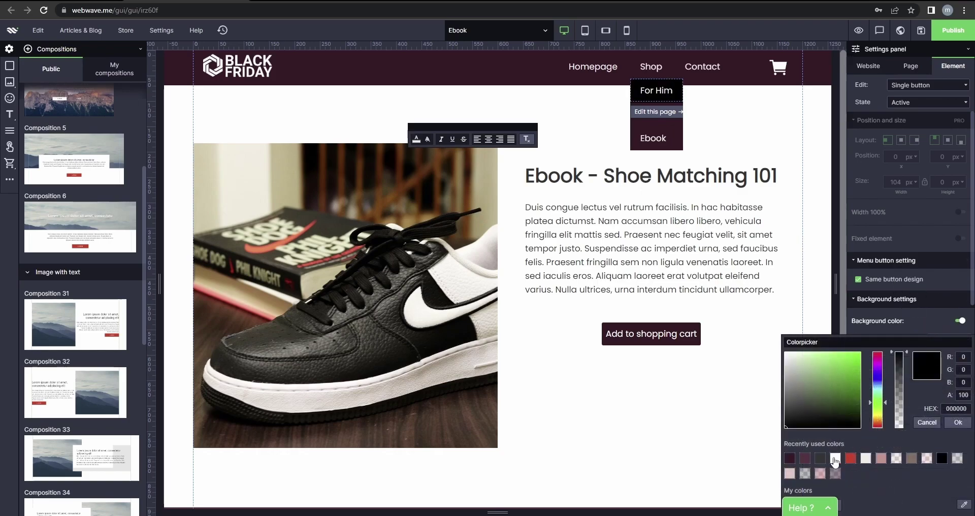
{"action": "left_click", "coordinate": [790, 459]}
{"action": "left_click", "coordinate": [958, 422]}
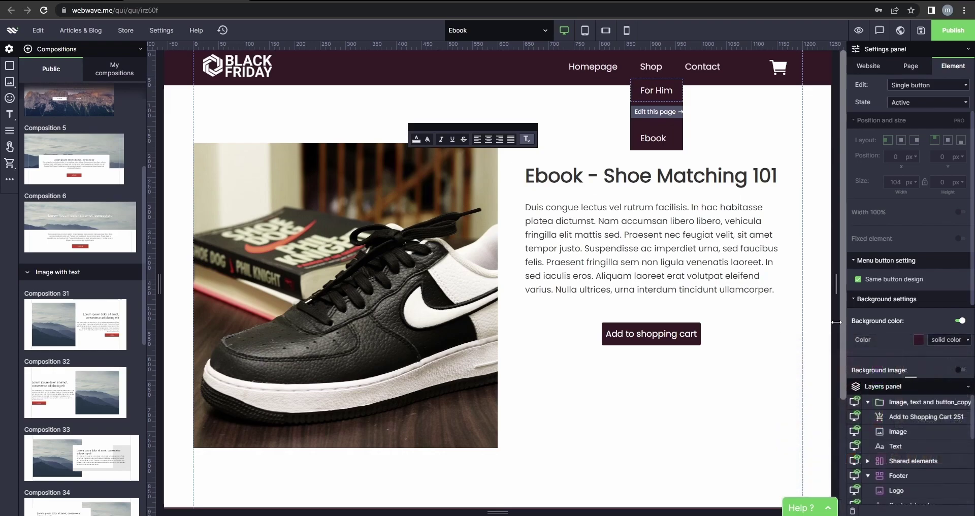
{"action": "left_click", "coordinate": [731, 116]}
{"action": "mouse_move", "coordinate": [648, 114]}
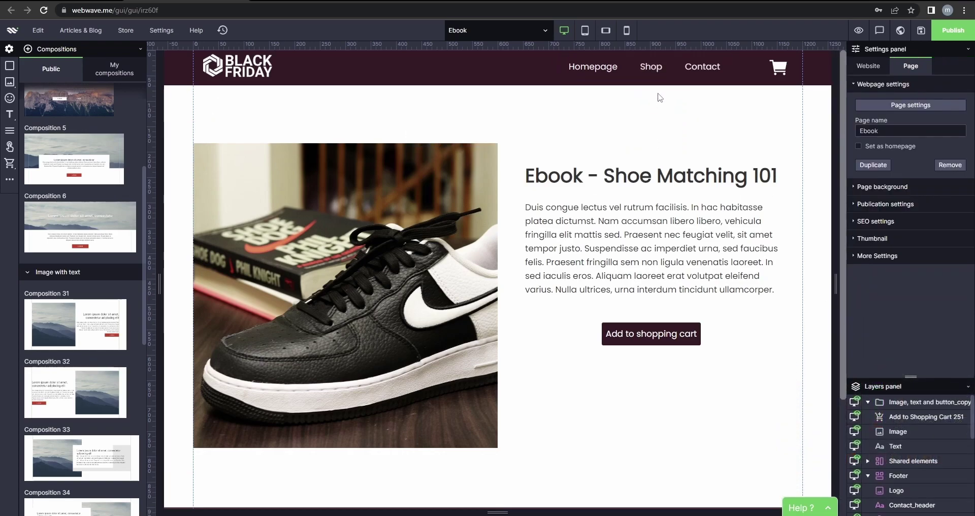
Clear the section selection, republish the site, and open it in a new tab.
{"action": "left_click", "coordinate": [685, 133]}
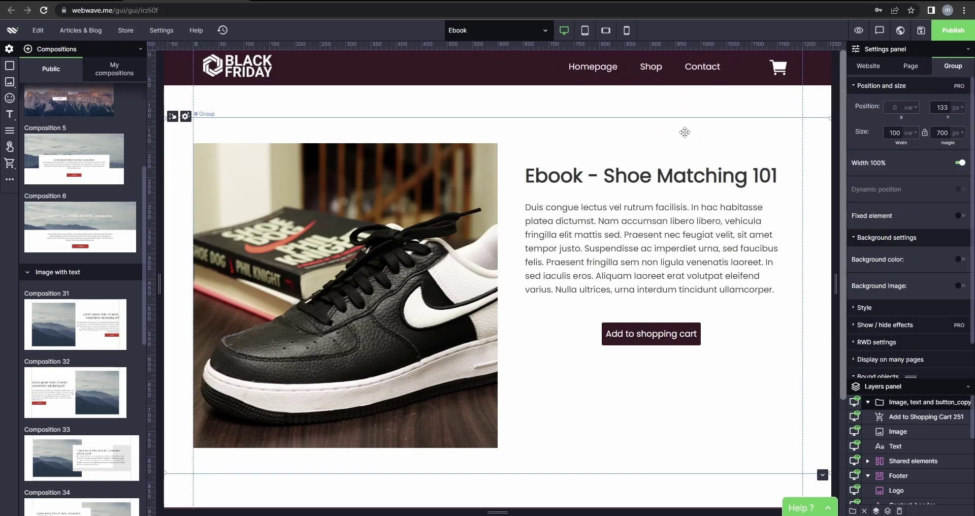
{"action": "scroll", "coordinate": [685, 133], "scroll_direction": "down", "scroll_amount": 1}
{"action": "left_click", "coordinate": [550, 113]}
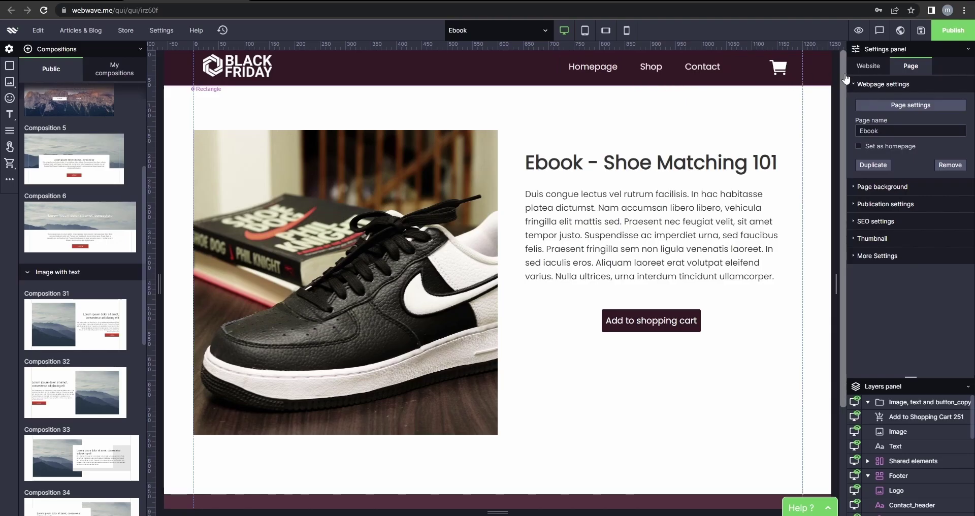
{"action": "left_click", "coordinate": [953, 30]}
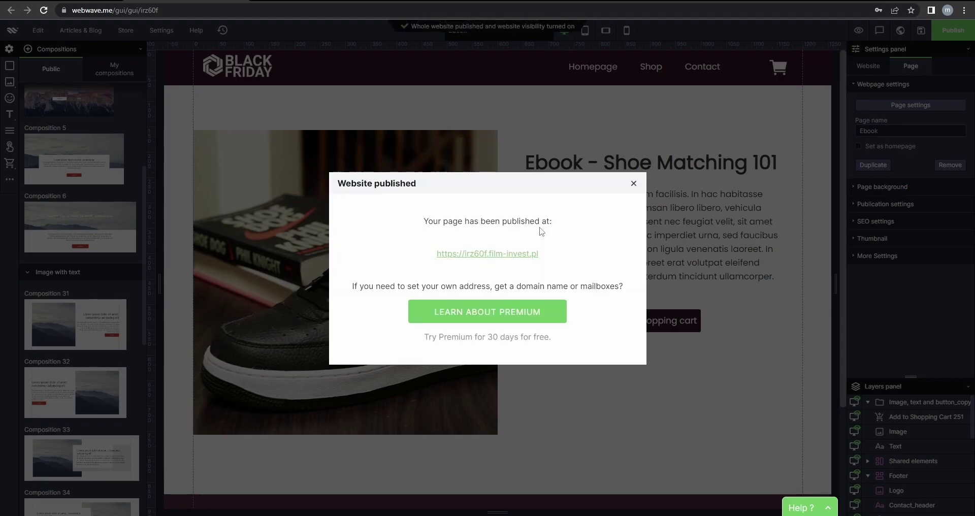
{"action": "left_click", "coordinate": [478, 253]}
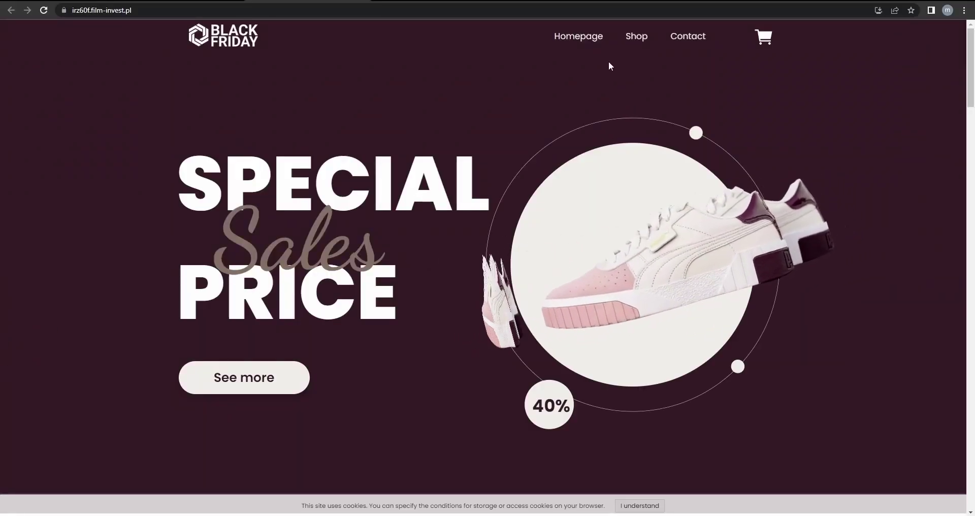
Open the live homepage and scroll through its sections.
{"action": "left_click", "coordinate": [579, 41]}
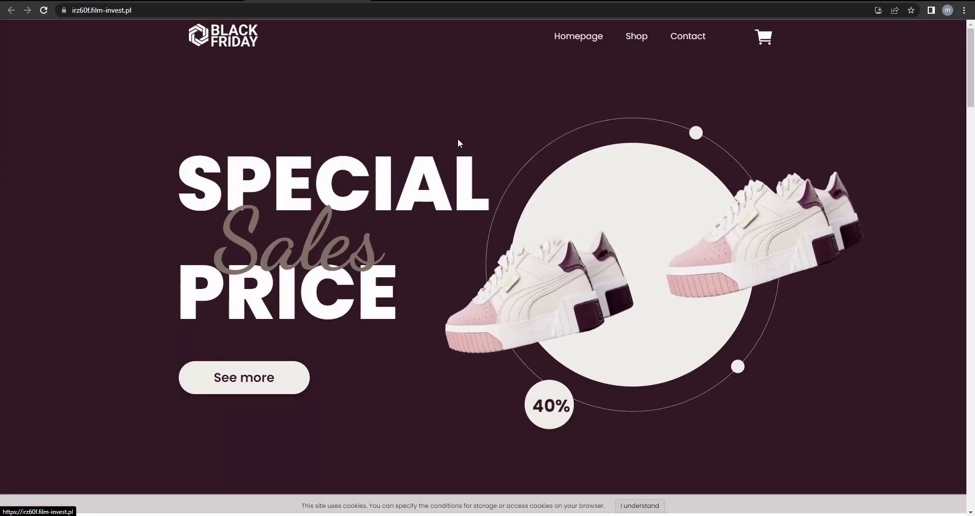
{"action": "scroll", "coordinate": [457, 148], "scroll_direction": "down", "scroll_amount": 20}
{"action": "scroll", "coordinate": [447, 170], "scroll_direction": "down", "scroll_amount": 7}
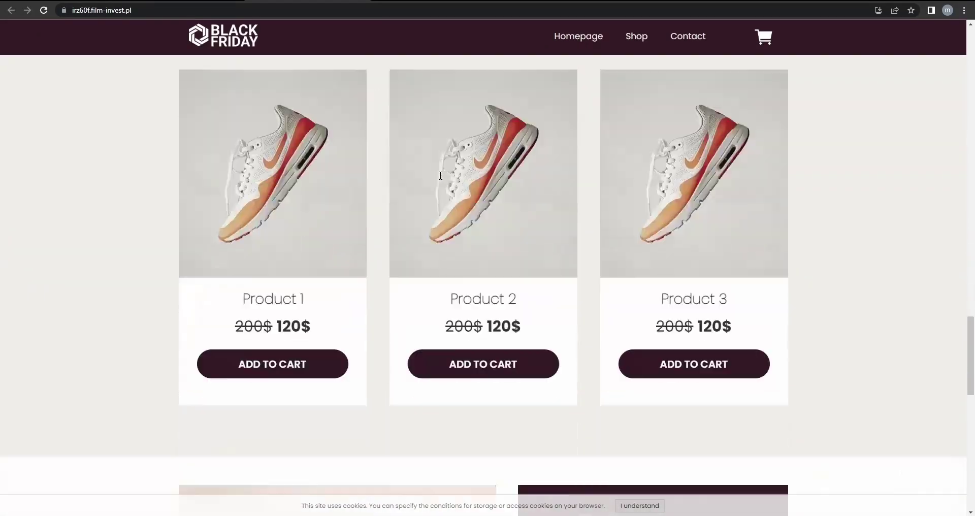
{"action": "scroll", "coordinate": [444, 261], "scroll_direction": "up", "scroll_amount": 8}
{"action": "scroll", "coordinate": [305, 392], "scroll_direction": "down", "scroll_amount": 19}
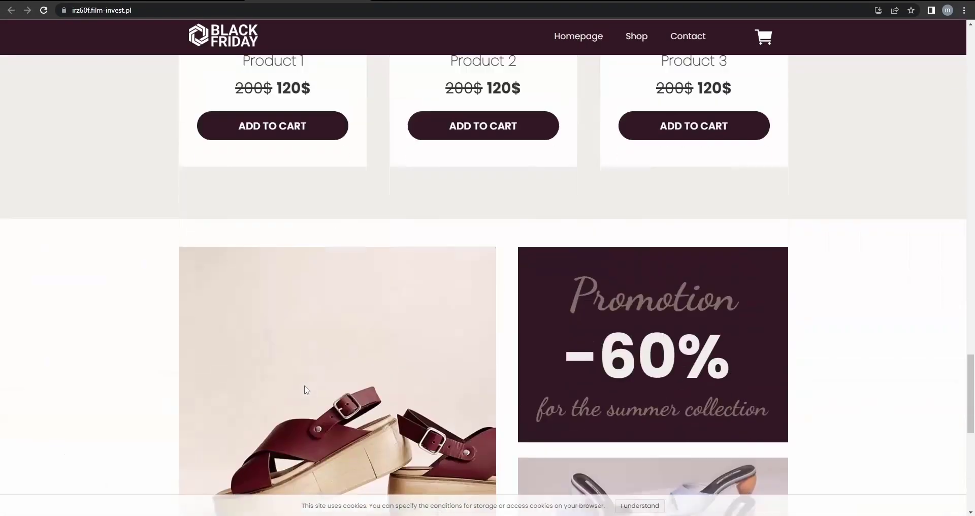
{"action": "scroll", "coordinate": [431, 357], "scroll_direction": "up", "scroll_amount": 9}
{"action": "scroll", "coordinate": [745, 300], "scroll_direction": "up", "scroll_amount": 20}
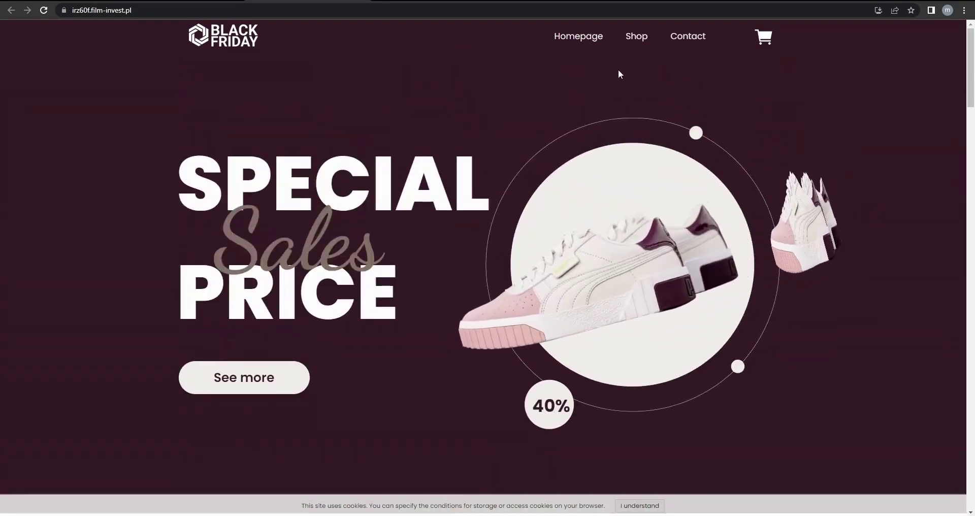
Open Shop > For Him and view a men's shoe product page.
{"action": "mouse_move", "coordinate": [636, 36]}
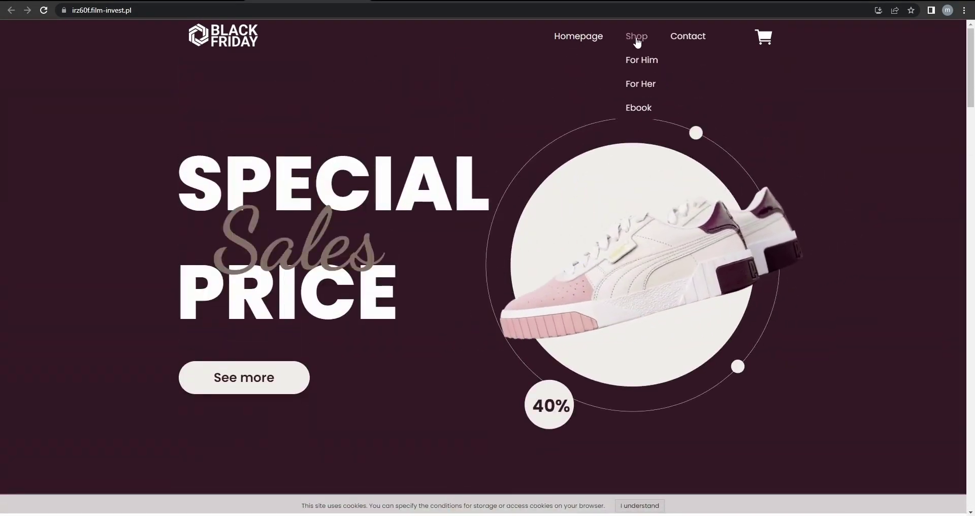
{"action": "left_click", "coordinate": [633, 65]}
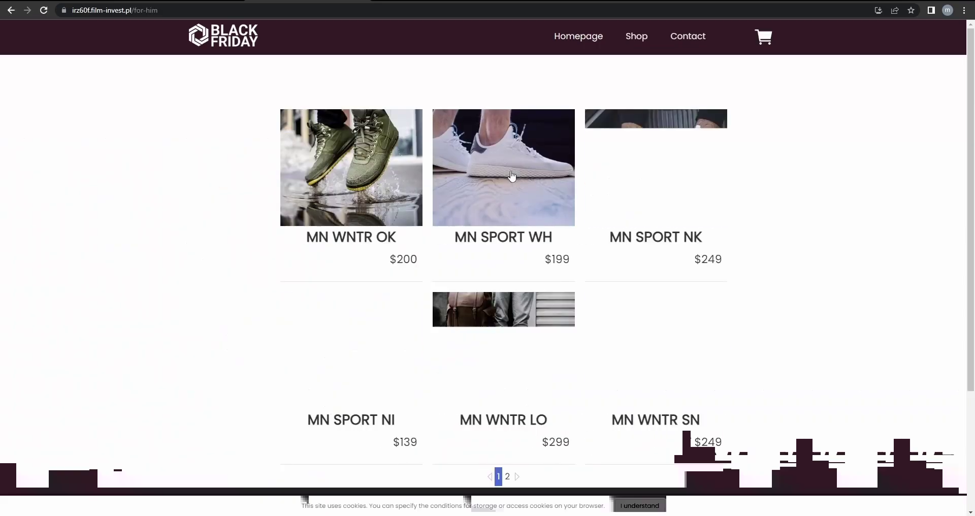
{"action": "scroll", "coordinate": [734, 284], "scroll_direction": "down", "scroll_amount": 3}
{"action": "scroll", "coordinate": [734, 287], "scroll_direction": "up", "scroll_amount": 3}
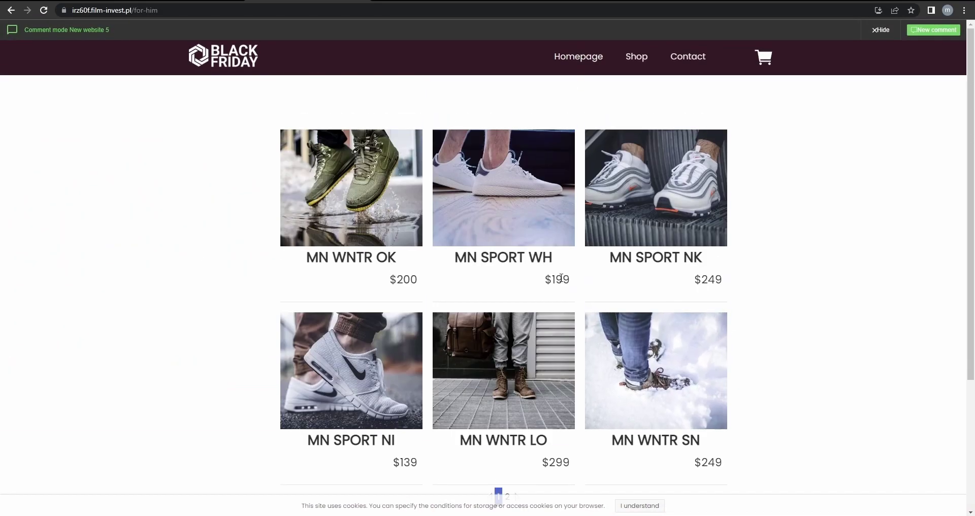
{"action": "left_click", "coordinate": [626, 353]}
{"action": "scroll", "coordinate": [594, 259], "scroll_direction": "down", "scroll_amount": 3}
{"action": "scroll", "coordinate": [587, 264], "scroll_direction": "up", "scroll_amount": 3}
Open For Her, try the Sport, Winter and All filters, then return to For Him.
{"action": "mouse_move", "coordinate": [634, 67]}
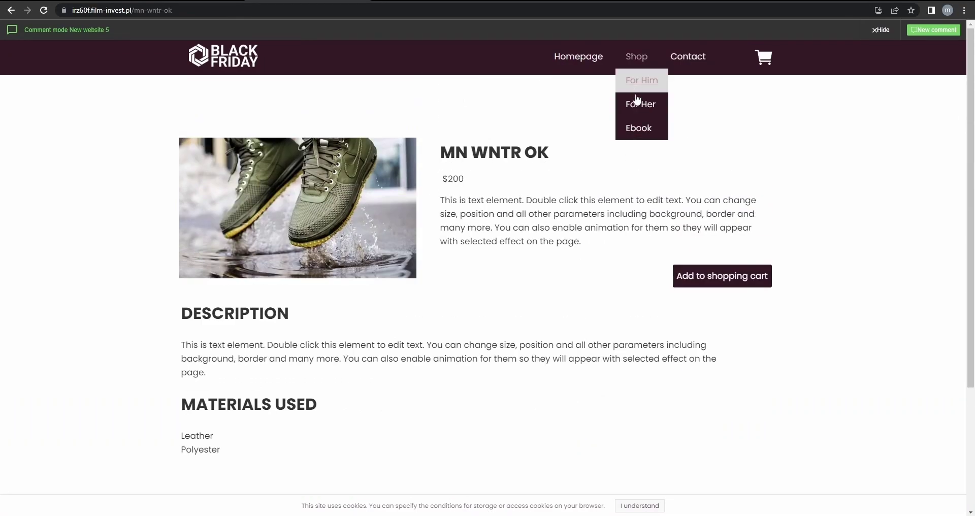
{"action": "left_click", "coordinate": [635, 101]}
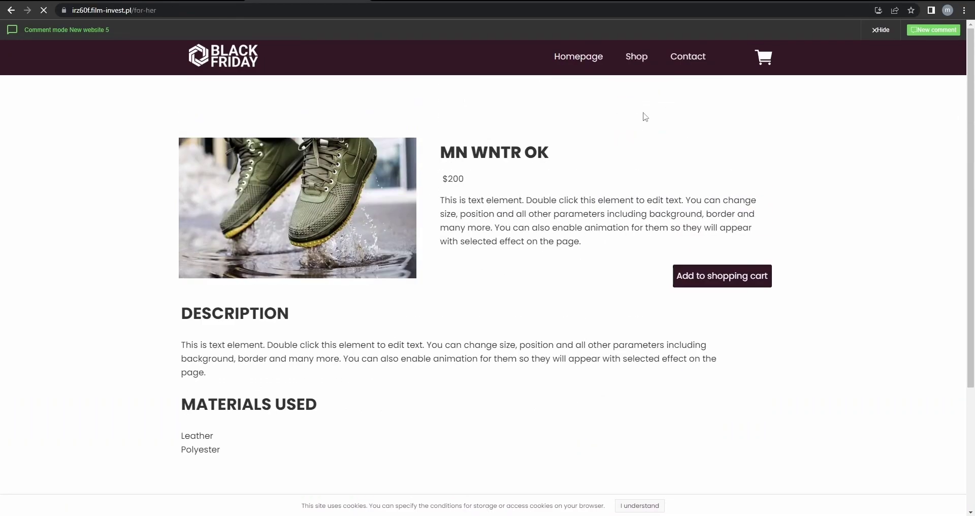
{"action": "scroll", "coordinate": [511, 239], "scroll_direction": "down", "scroll_amount": 3}
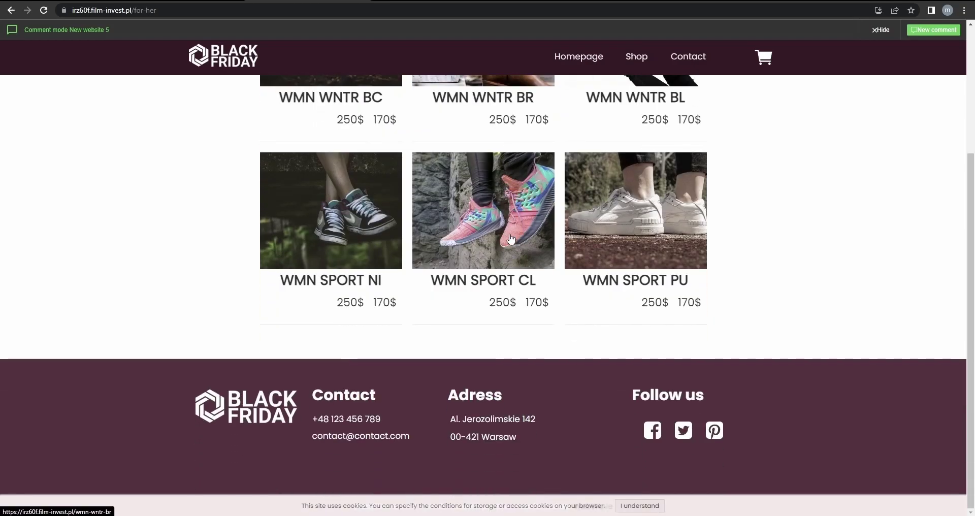
{"action": "scroll", "coordinate": [511, 238], "scroll_direction": "up", "scroll_amount": 3}
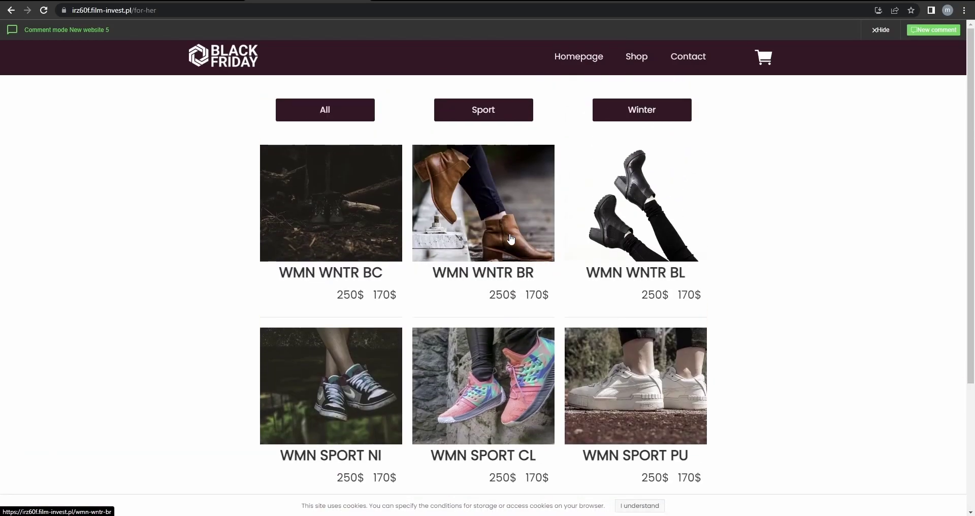
{"action": "left_click", "coordinate": [467, 120]}
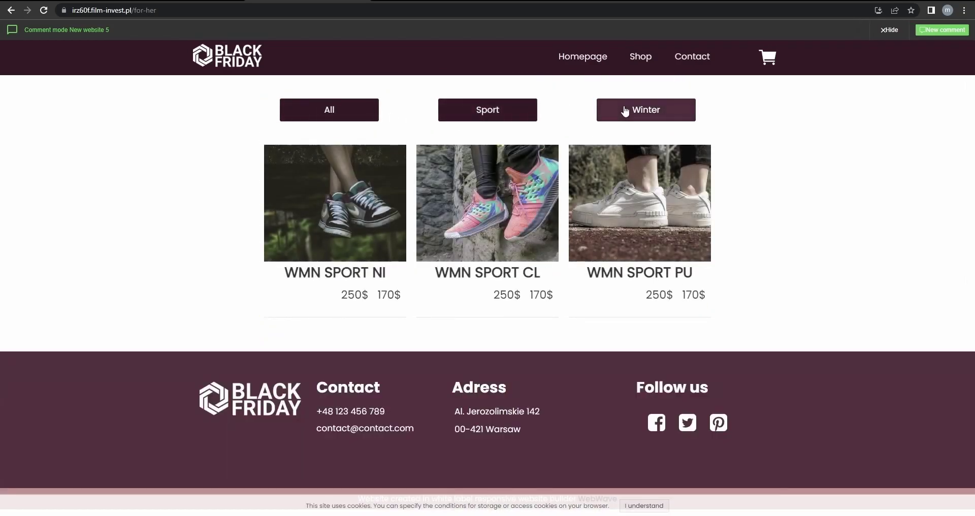
{"action": "left_click", "coordinate": [625, 112]}
{"action": "left_click", "coordinate": [481, 114]}
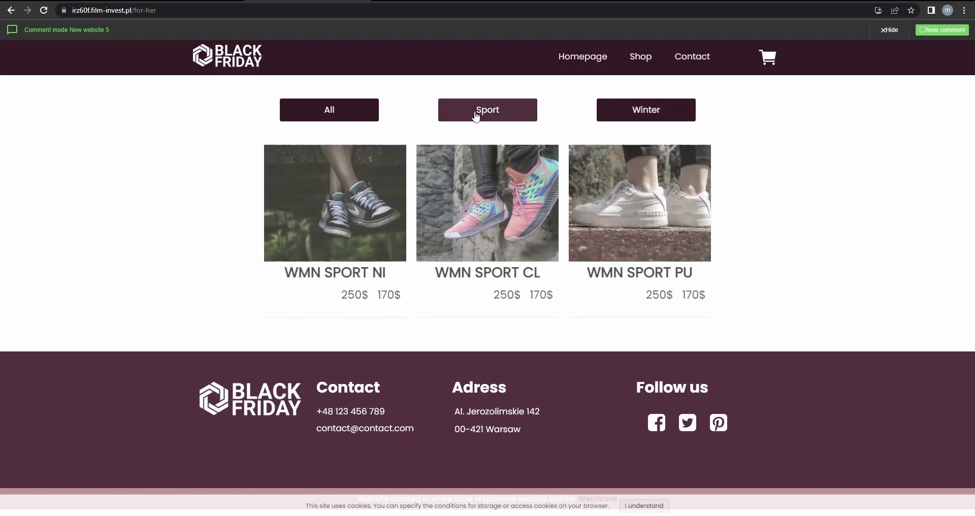
{"action": "left_click", "coordinate": [362, 111]}
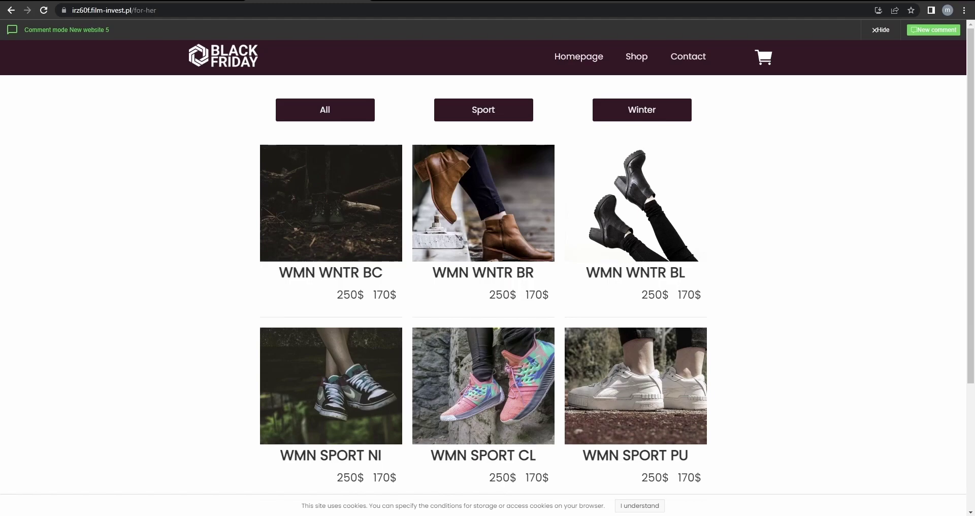
{"action": "mouse_move", "coordinate": [638, 81]}
{"action": "left_click", "coordinate": [647, 127]}
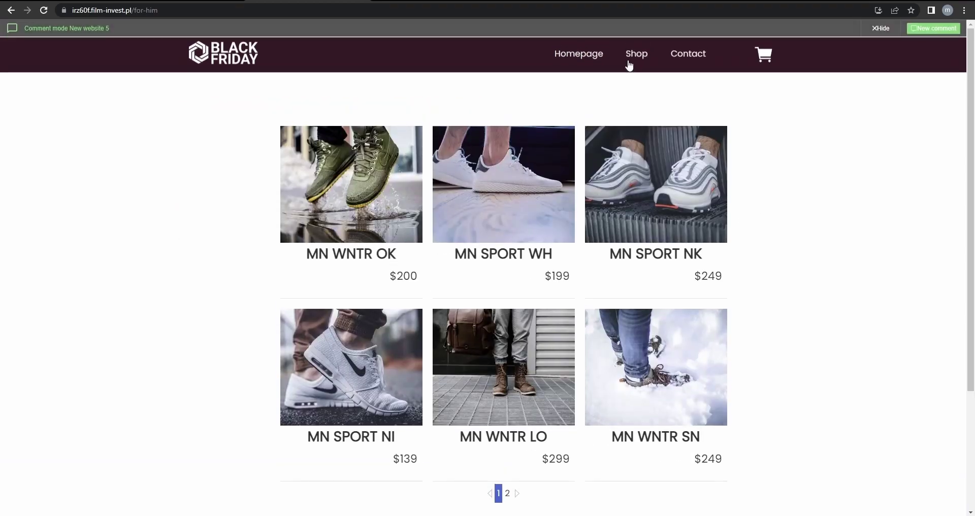
Add MN WNTR OK in size 41 with shoe polish to the cart and proceed to billing.
{"action": "left_click", "coordinate": [364, 219]}
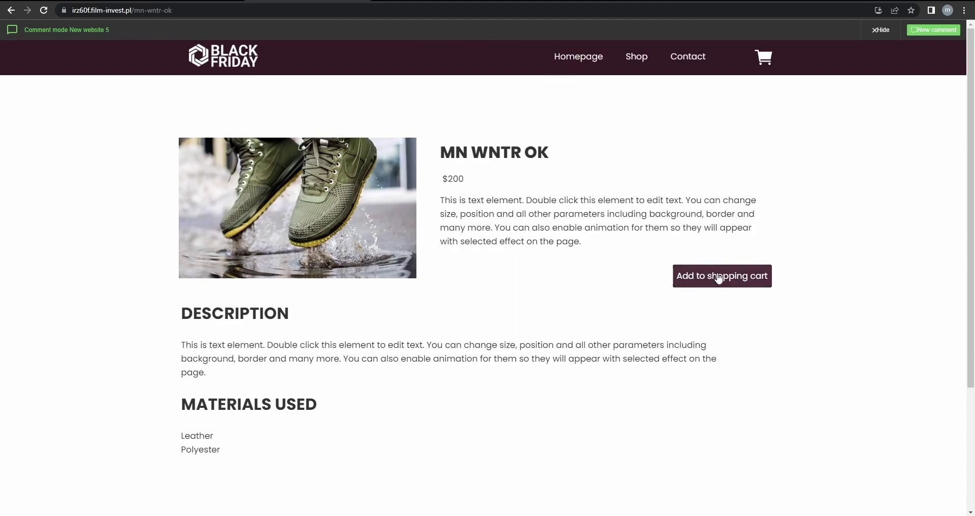
{"action": "left_click", "coordinate": [703, 276]}
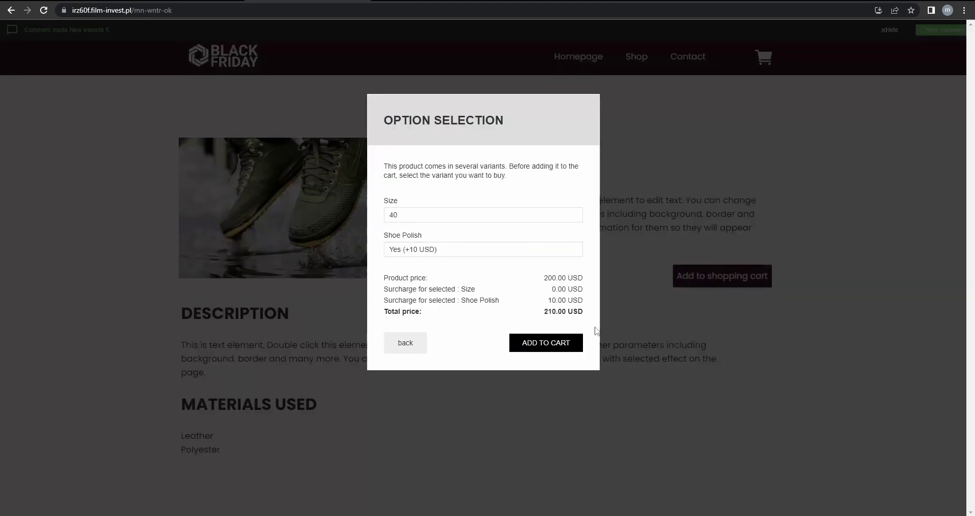
{"action": "left_click", "coordinate": [434, 215]}
{"action": "left_click", "coordinate": [416, 246]}
{"action": "left_click", "coordinate": [436, 250]}
{"action": "left_click", "coordinate": [460, 269]}
{"action": "left_click", "coordinate": [546, 344]}
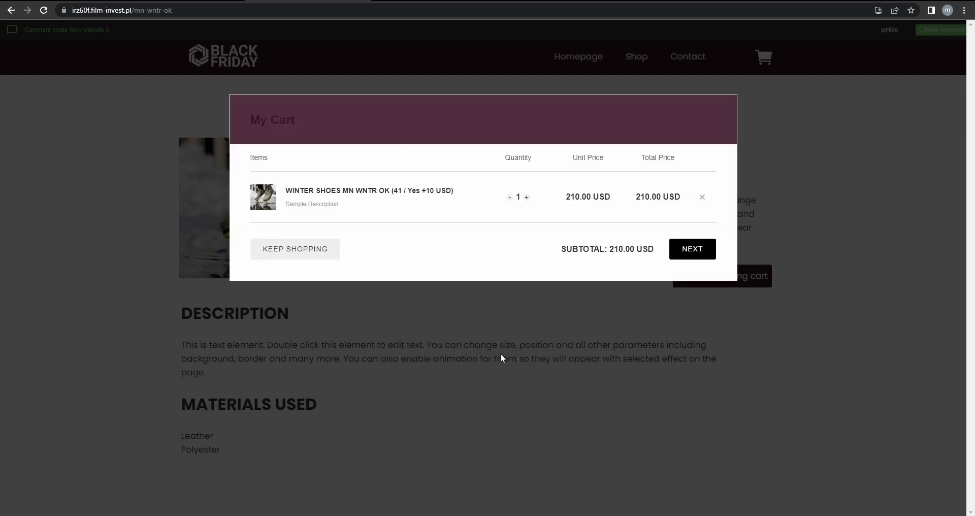
{"action": "left_click", "coordinate": [693, 253]}
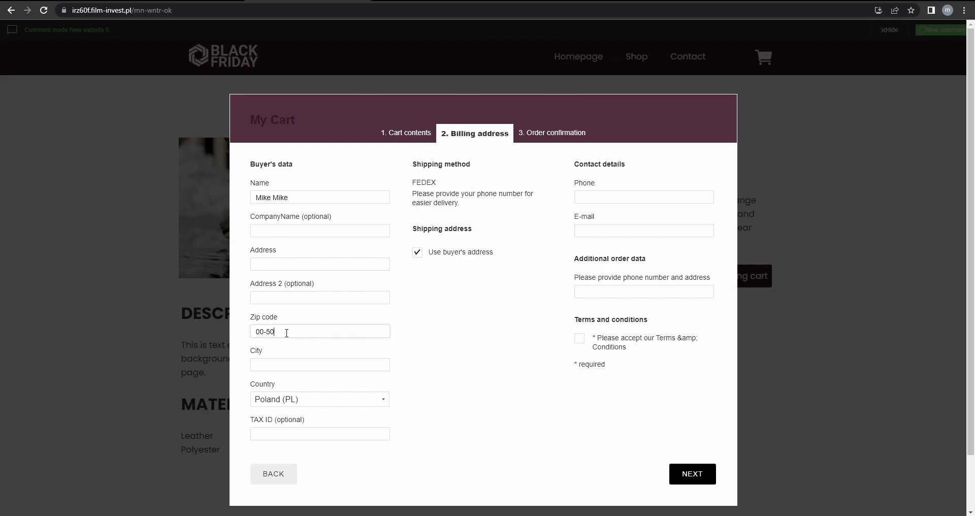
Enter London as the city, choose Papua New Guinea as the country, and enter a phone number.
{"action": "left_click", "coordinate": [288, 363]}
{"action": "type", "text": "London"}
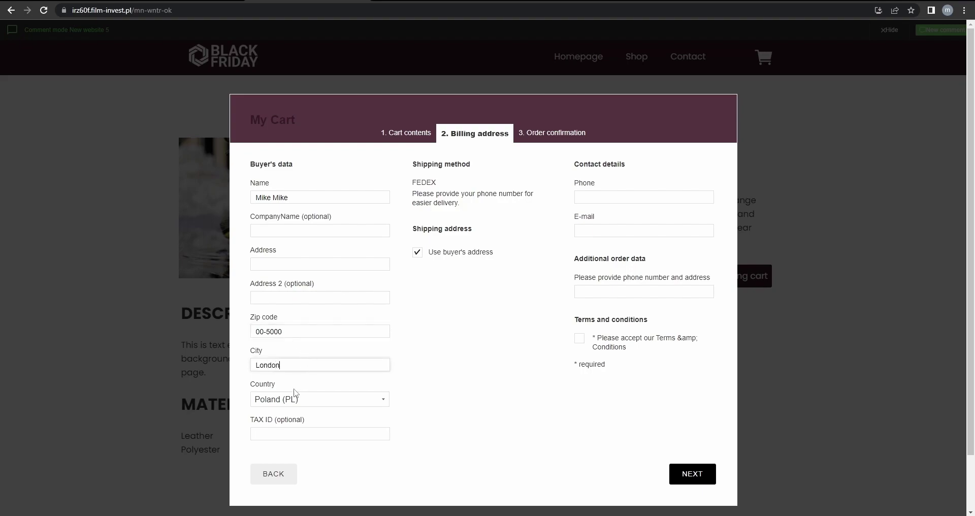
{"action": "left_click", "coordinate": [294, 399]}
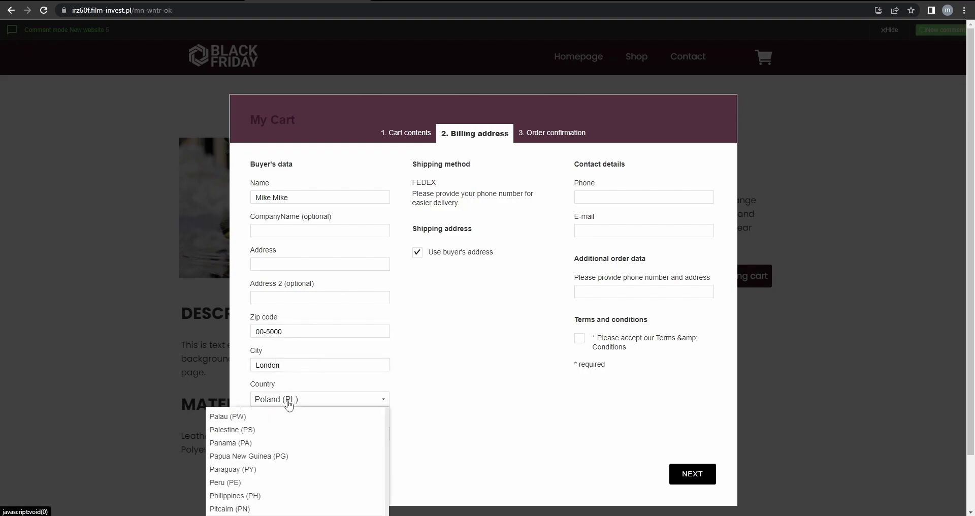
{"action": "left_click", "coordinate": [344, 463]}
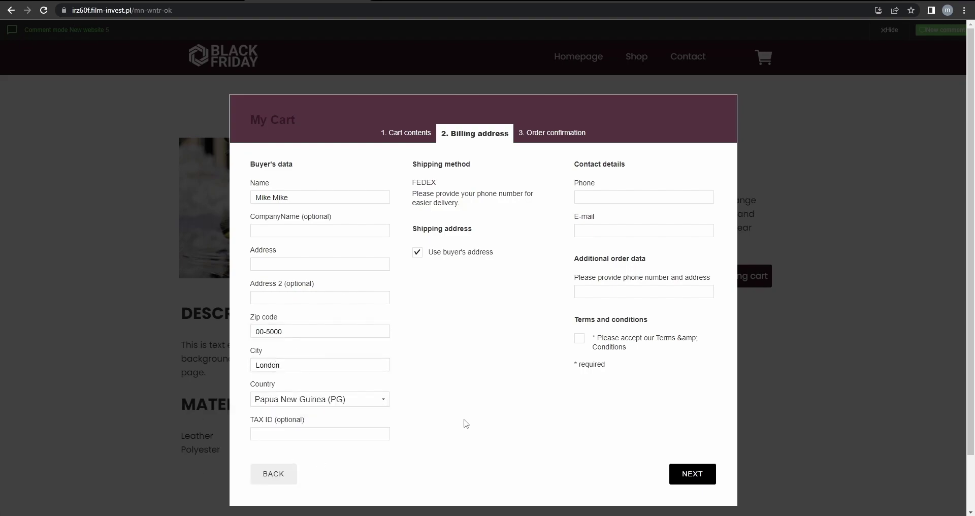
{"action": "scroll", "coordinate": [535, 259], "scroll_direction": "down", "scroll_amount": 1}
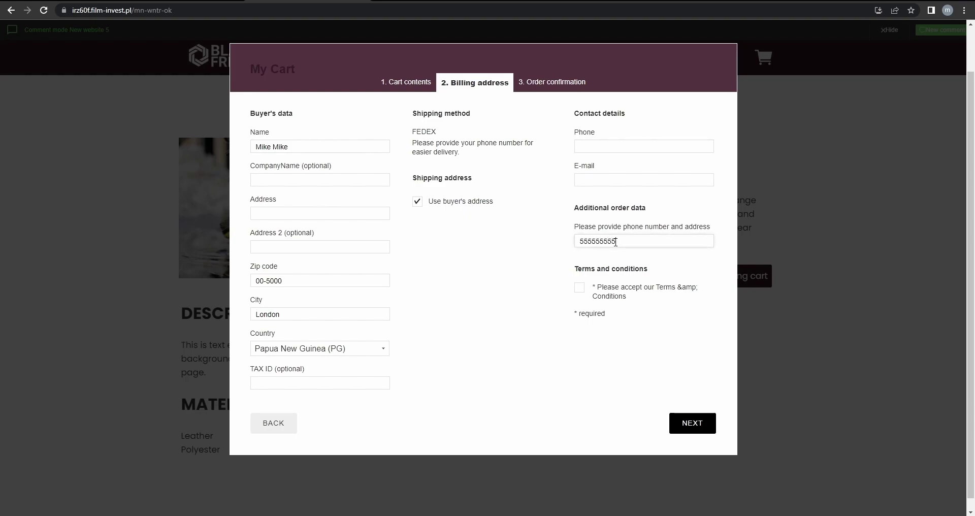
{"action": "type", "text": "5555555"}
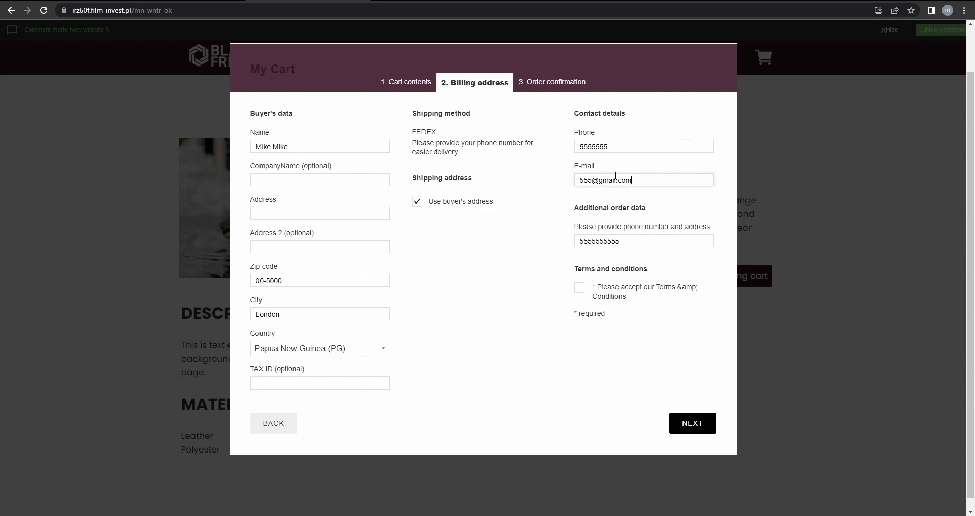
Accept the terms, fill in the missing required address, and continue to order confirmation.
{"action": "left_click", "coordinate": [580, 288]}
{"action": "left_click", "coordinate": [700, 424]}
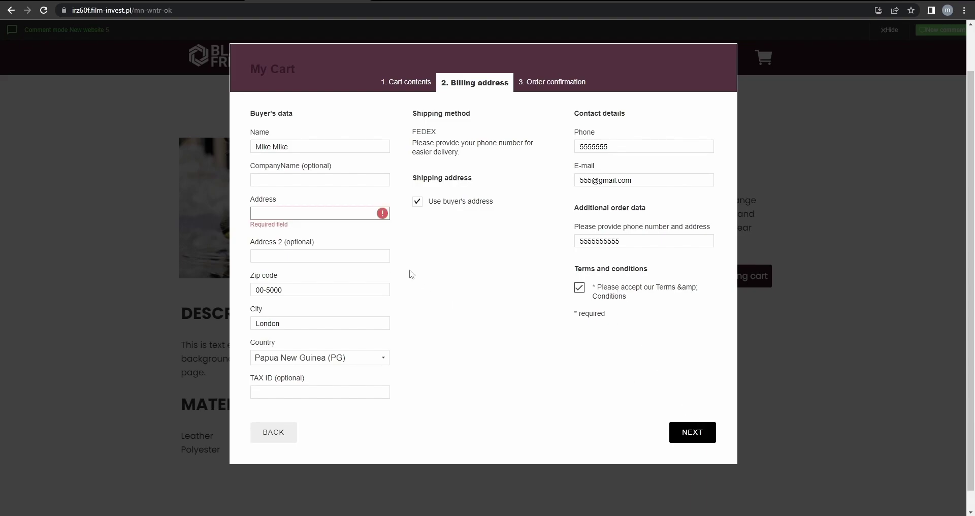
{"action": "left_click", "coordinate": [322, 218]}
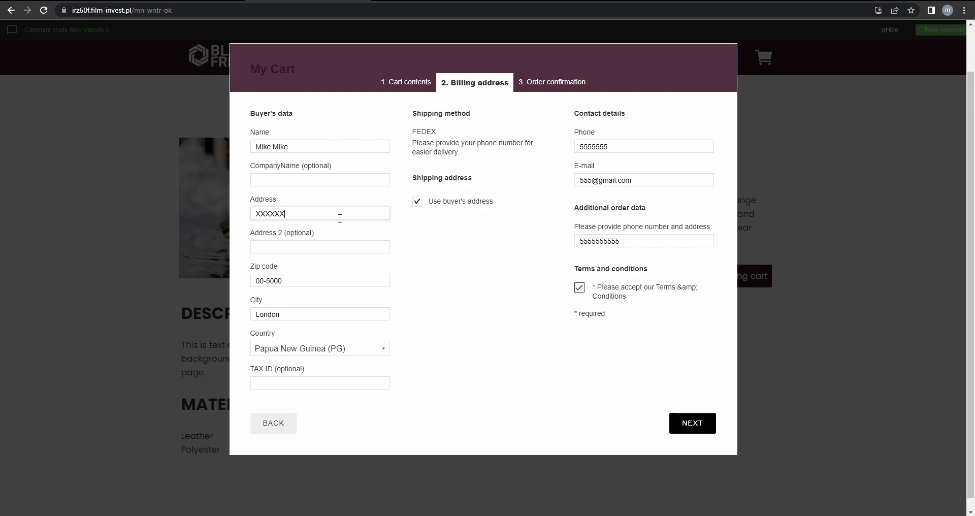
{"action": "left_click", "coordinate": [704, 436]}
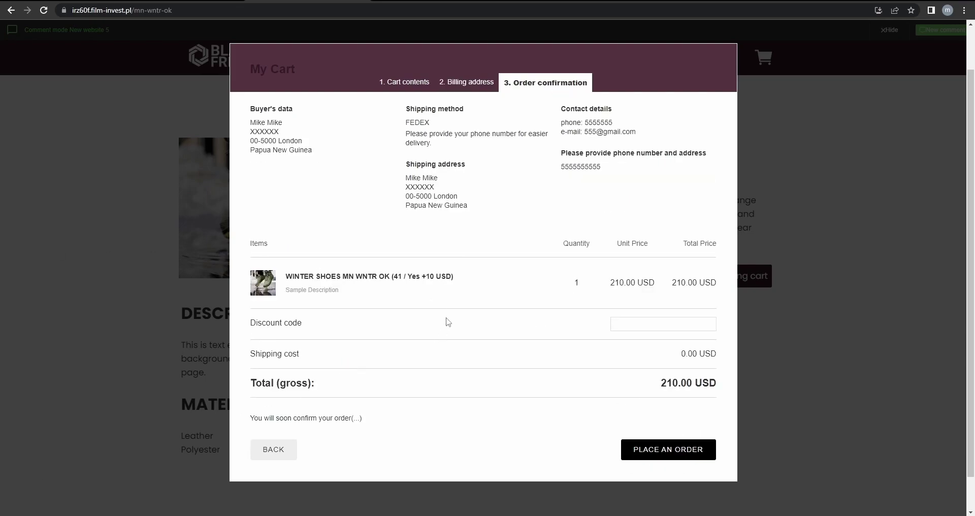
Try the discount code 'CODE', then delete it after it is rejected.
{"action": "scroll", "coordinate": [477, 249], "scroll_direction": "down", "scroll_amount": 1}
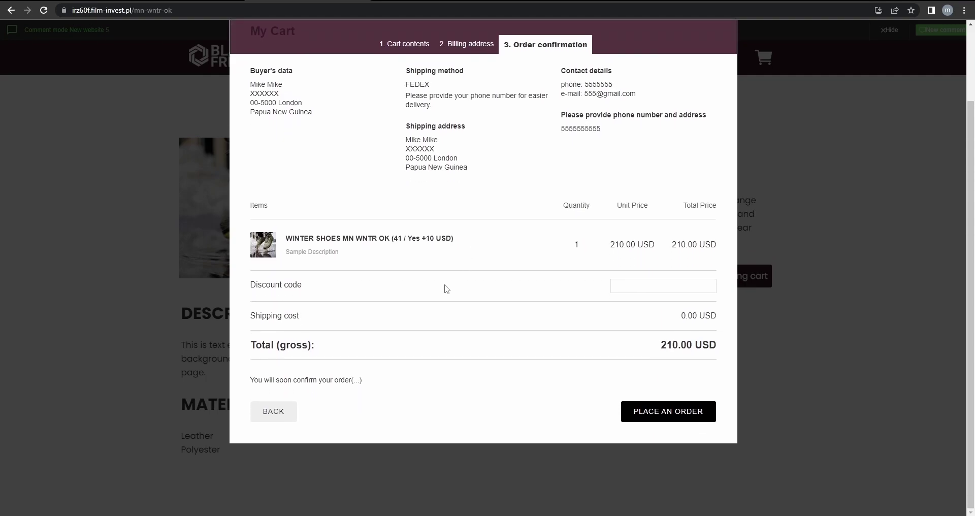
{"action": "scroll", "coordinate": [480, 258], "scroll_direction": "up", "scroll_amount": 2}
{"action": "scroll", "coordinate": [485, 258], "scroll_direction": "down", "scroll_amount": 1}
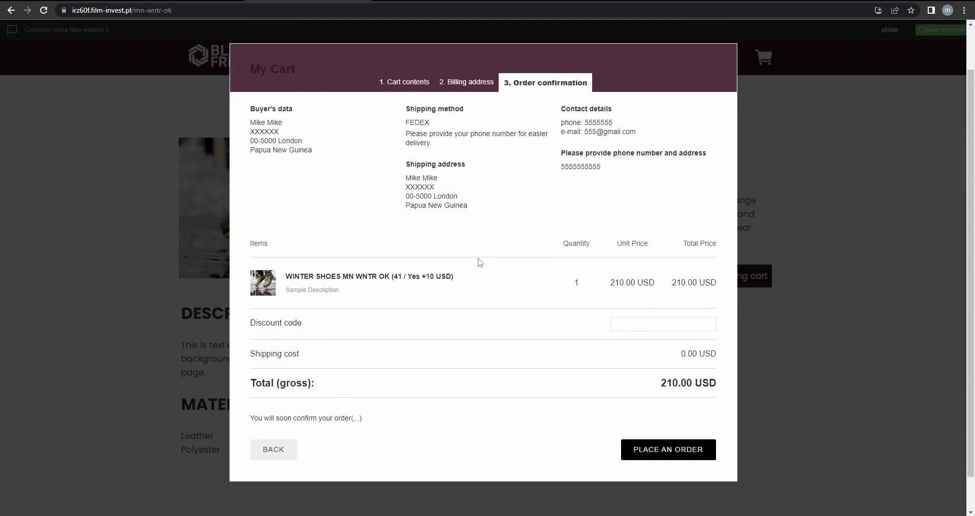
{"action": "left_click", "coordinate": [633, 325]}
{"action": "type", "text": "CODE"}
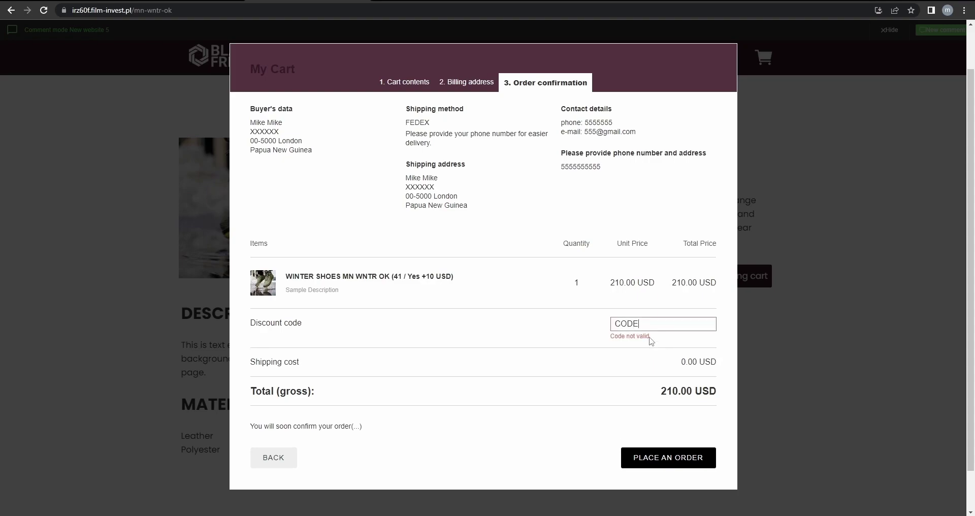
{"action": "key", "text": "ctrl+a"}
{"action": "key", "text": "BackSpace"}
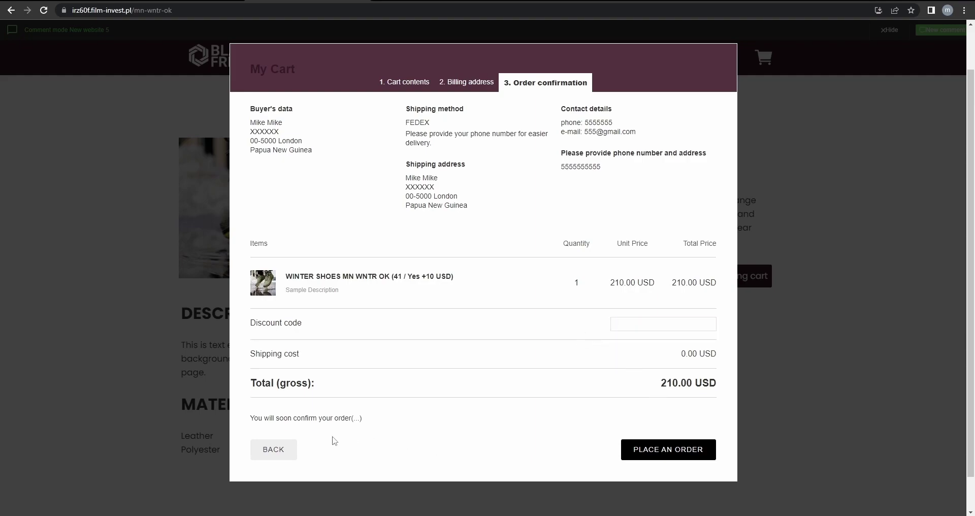
Place the 210.00 USD order and proceed past the payment test mode notice.
{"action": "left_click_drag", "start_coordinate": [251, 414], "coordinate": [383, 423]}
{"action": "left_click", "coordinate": [386, 423]}
{"action": "left_click", "coordinate": [668, 451]}
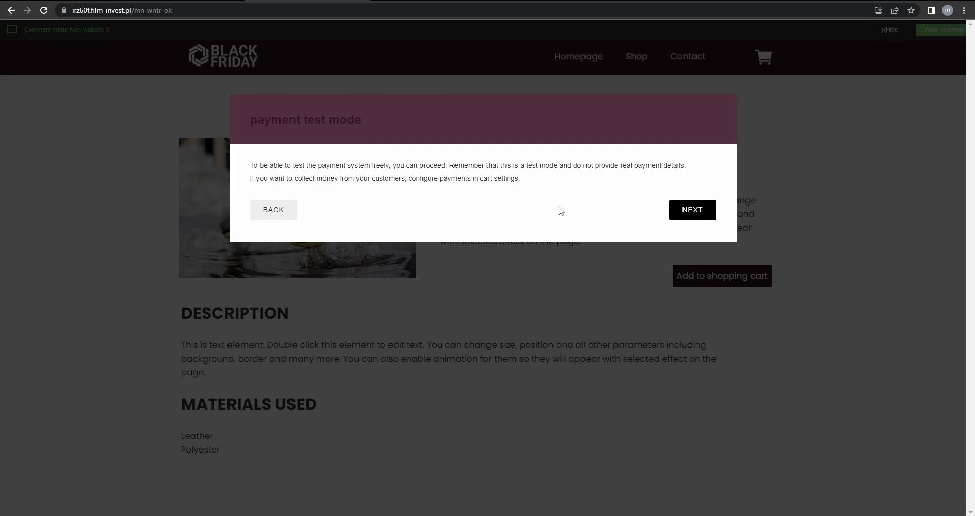
{"action": "left_click", "coordinate": [689, 214]}
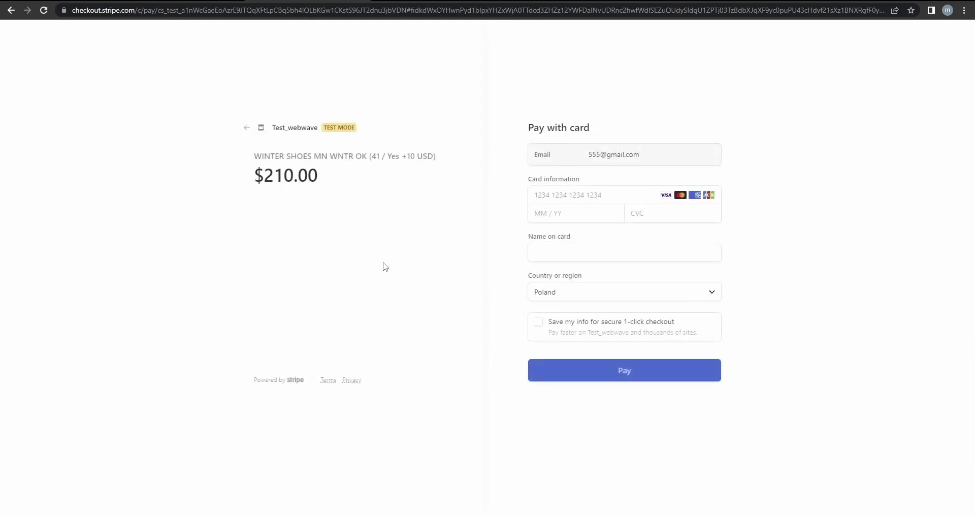
Step through the Stripe card fields, set the country to Nepal, and tick Save my info.
{"action": "left_click", "coordinate": [577, 194]}
{"action": "left_click", "coordinate": [578, 212]}
{"action": "left_click", "coordinate": [648, 213]}
{"action": "left_click", "coordinate": [605, 246]}
{"action": "left_click", "coordinate": [587, 287]}
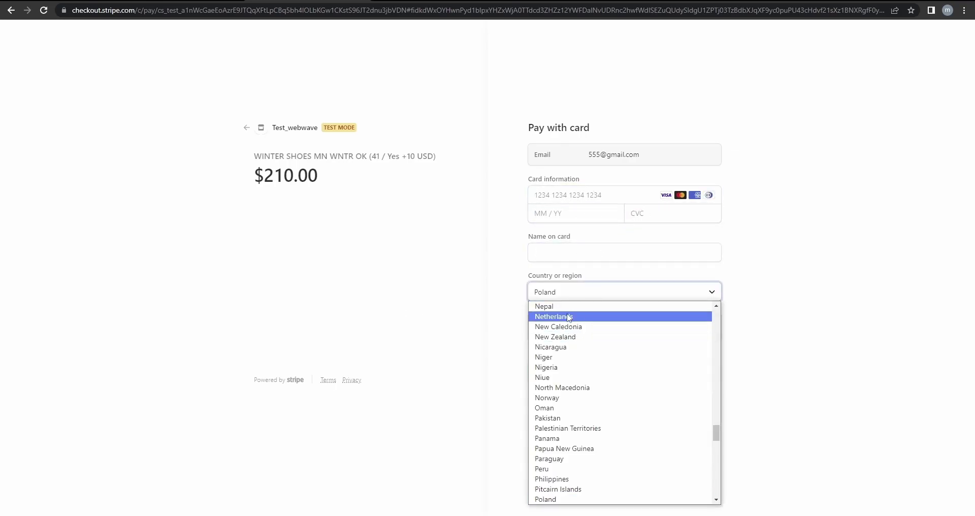
{"action": "left_click", "coordinate": [574, 306]}
{"action": "left_click", "coordinate": [552, 327]}
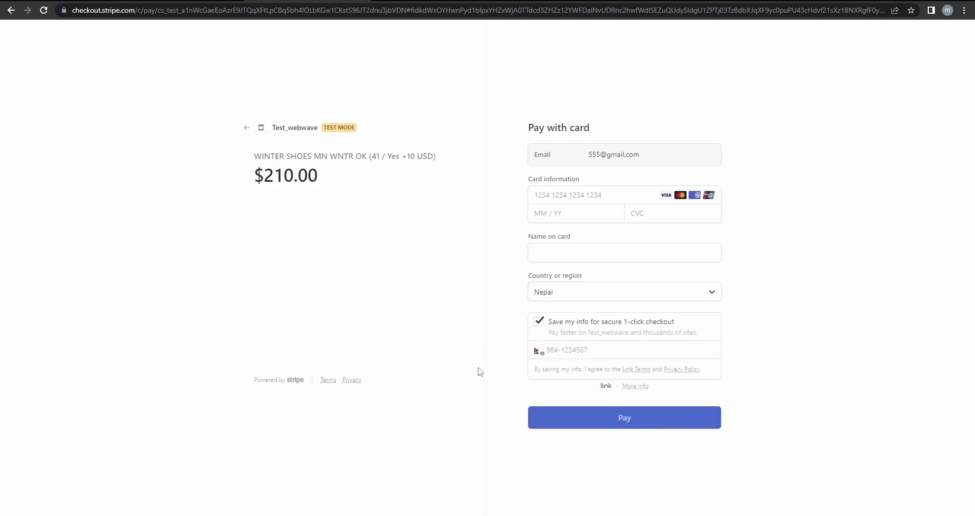
Attempt payment with empty card details, then view and close the privacy info.
{"action": "left_click", "coordinate": [610, 425]}
{"action": "left_click", "coordinate": [635, 386]}
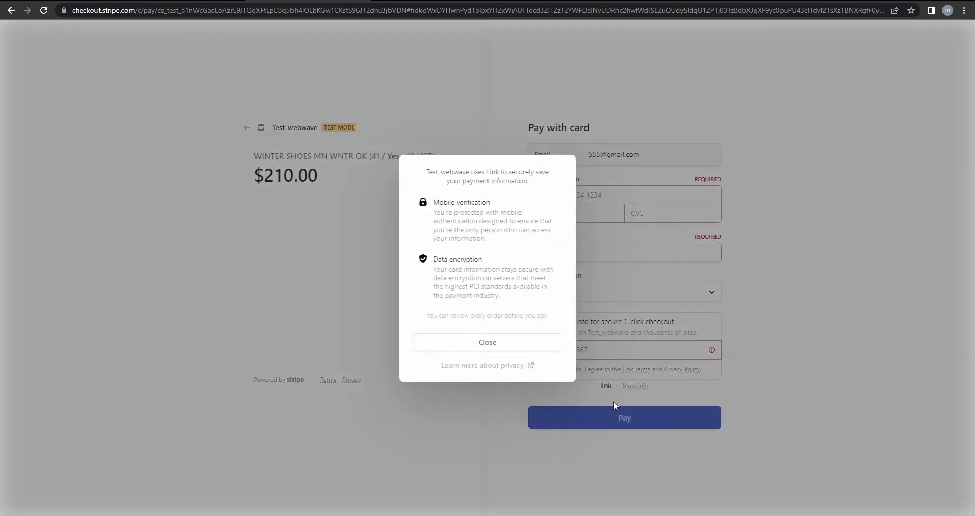
{"action": "left_click", "coordinate": [532, 339]}
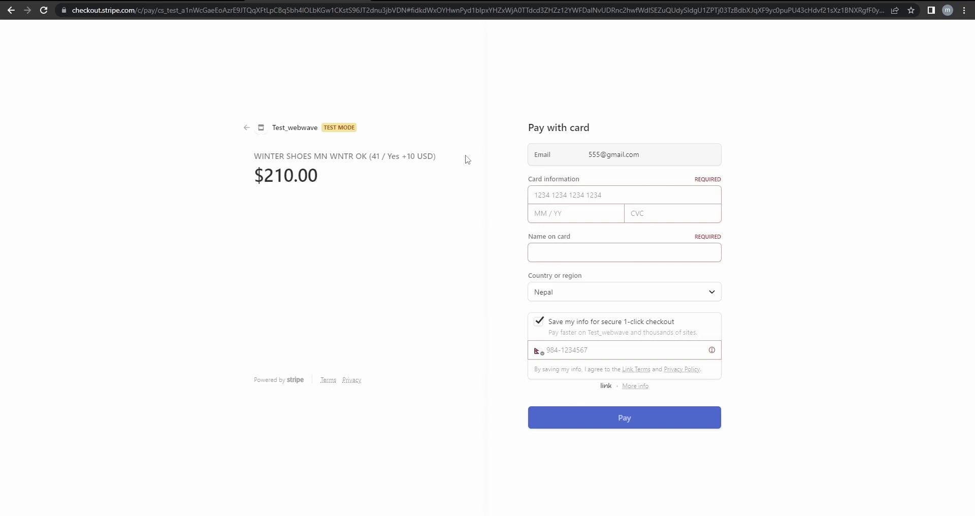
Leave the Stripe payment page back to the shop, confirming the Leave prompt.
{"action": "left_click", "coordinate": [594, 193]}
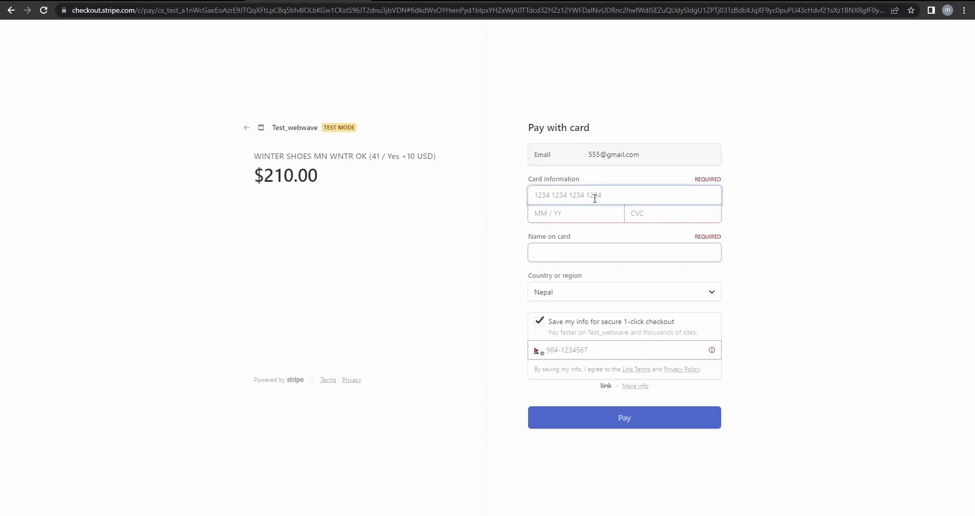
{"action": "left_click", "coordinate": [464, 208]}
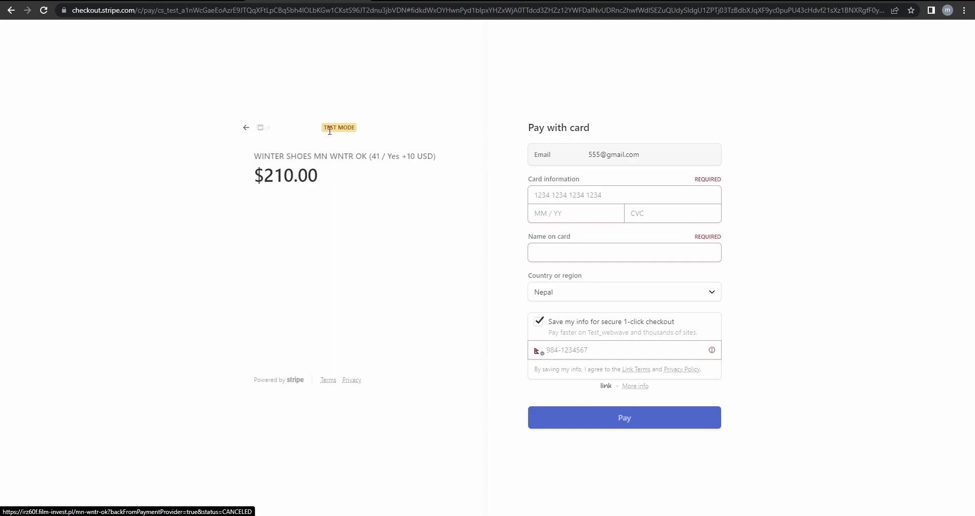
{"action": "left_click", "coordinate": [272, 133]}
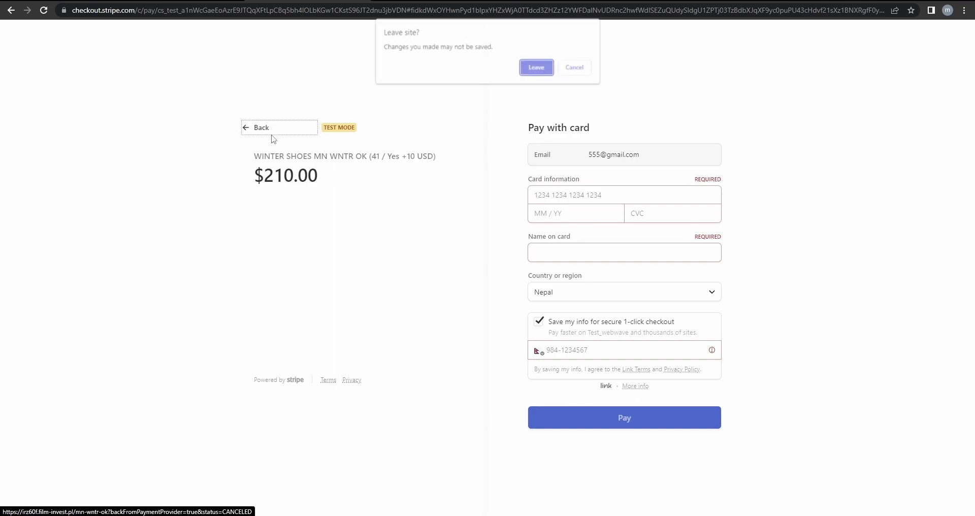
{"action": "left_click", "coordinate": [535, 69]}
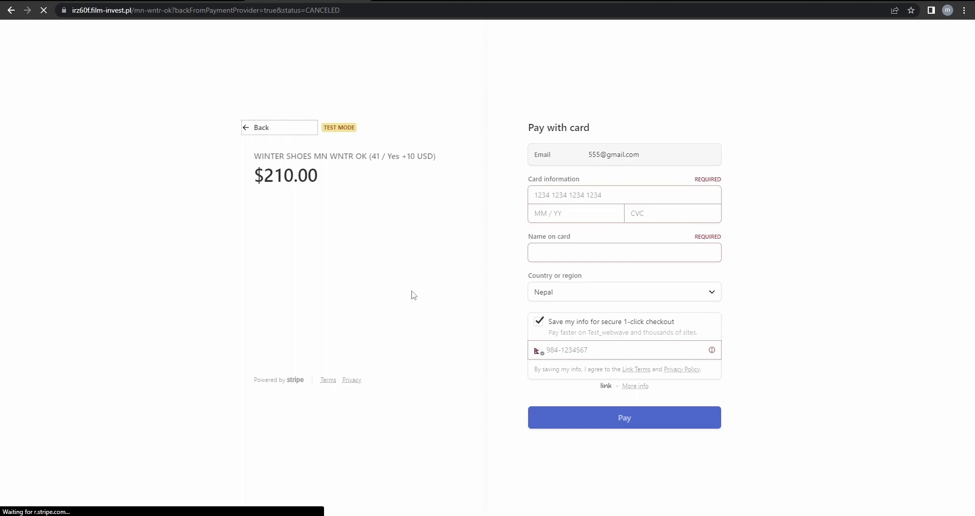